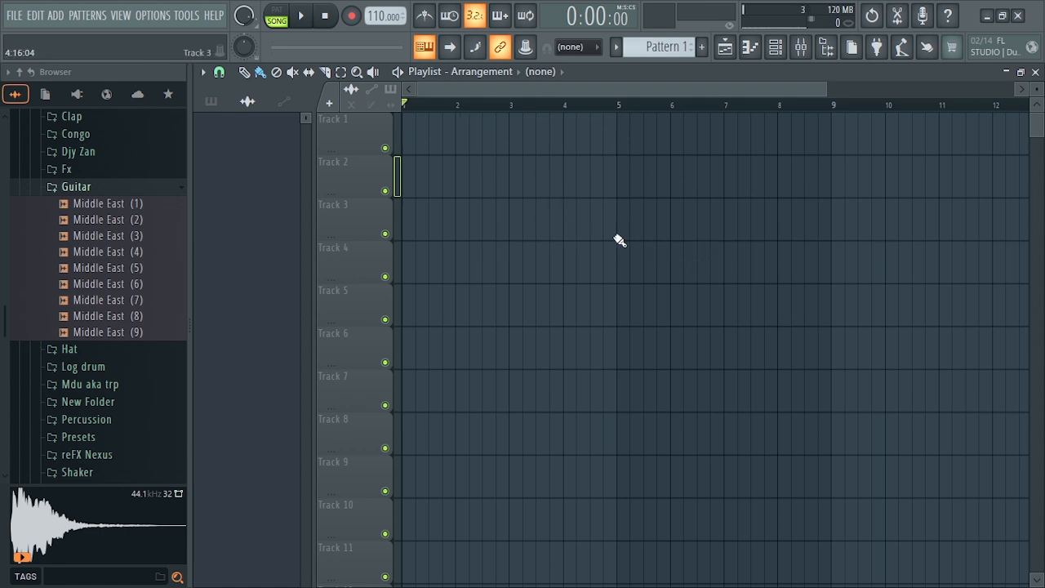
Create a new project from the Minimal category's Empty template, discarding the changes to untitled.flp.
click(13, 16)
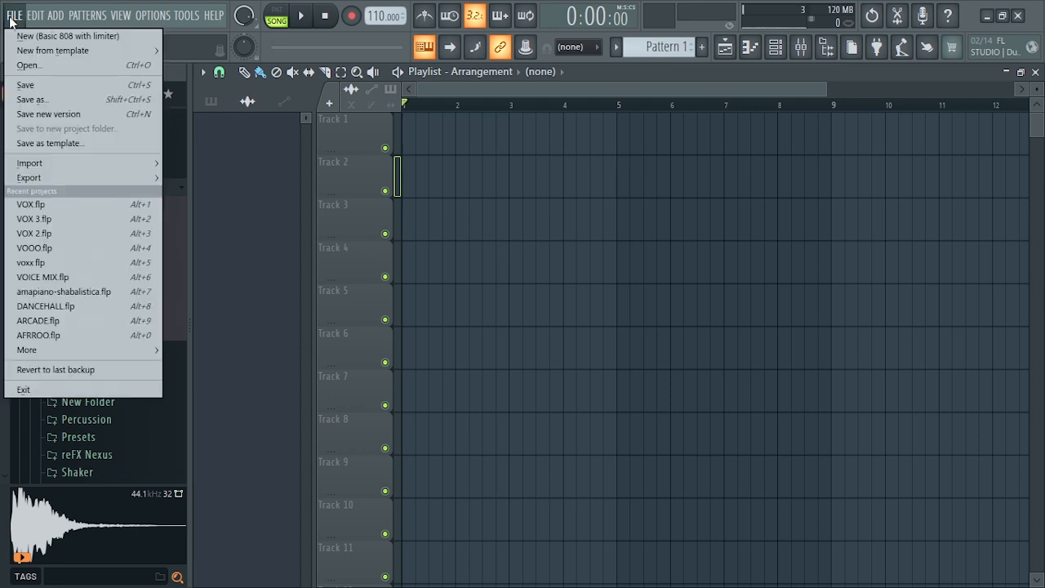
mouse_move(33, 52)
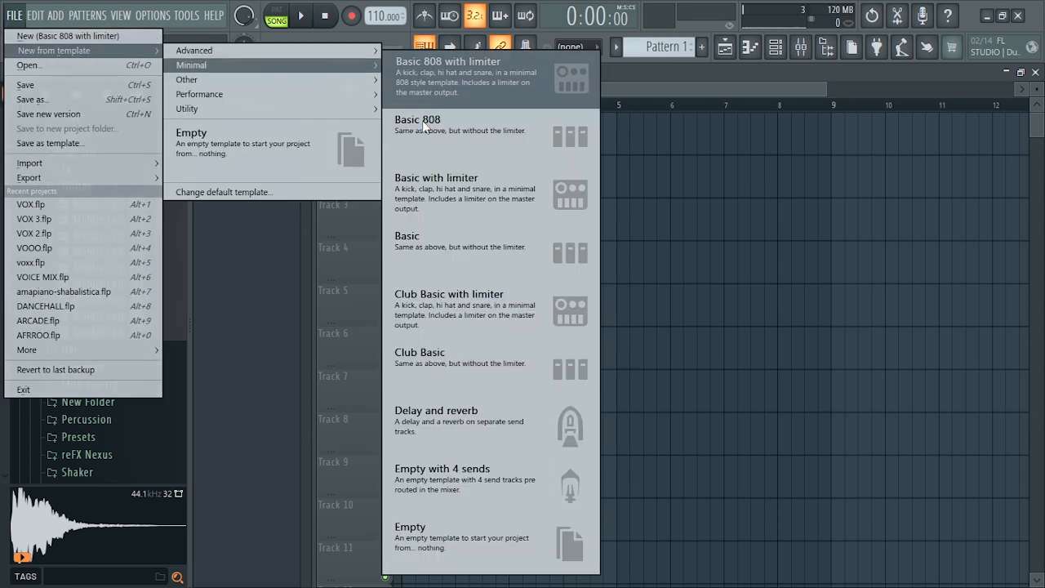
click(481, 538)
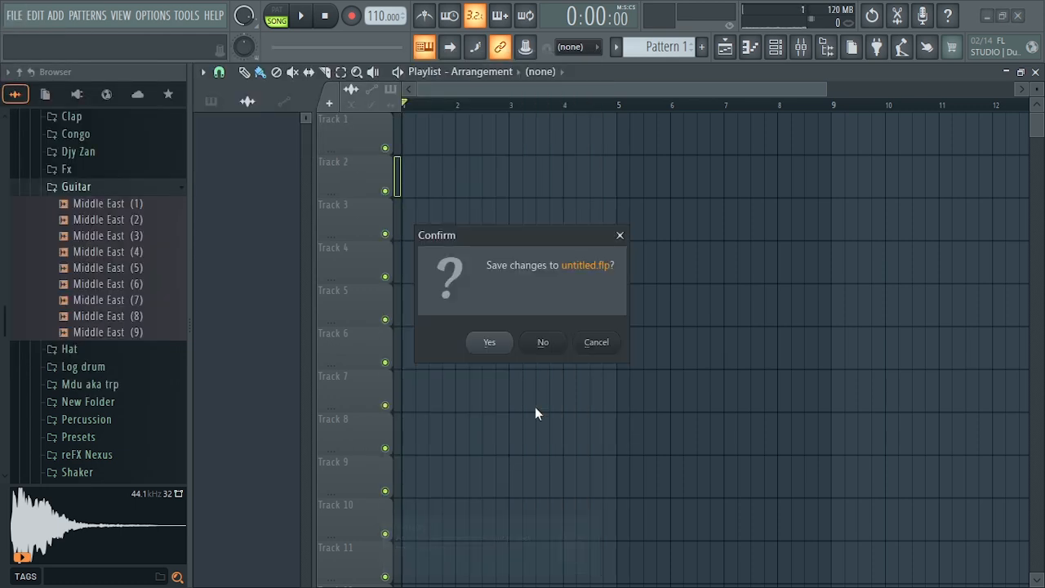
click(542, 343)
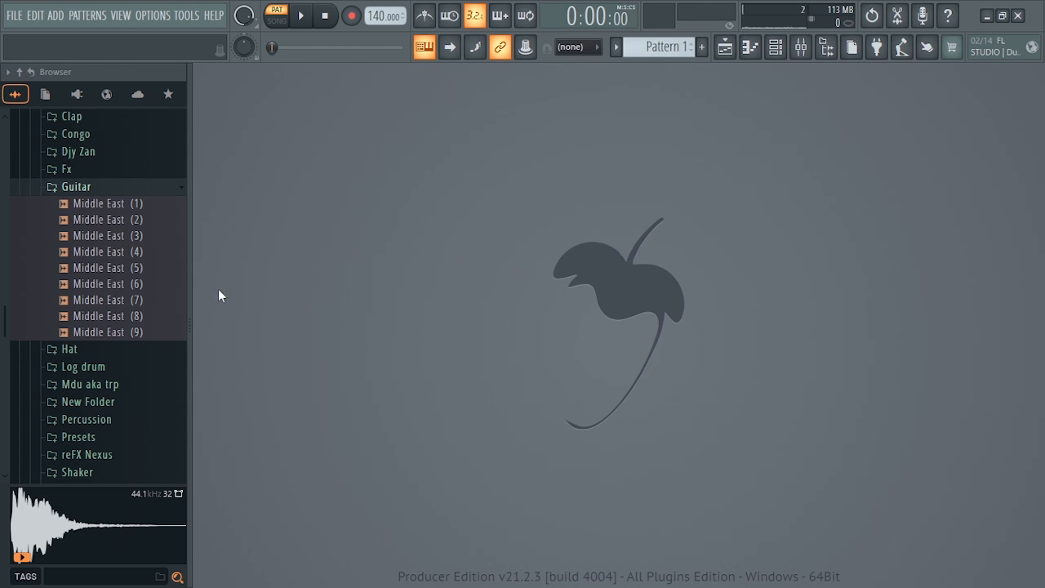
Look through the browser's sample pack folders, current project and installed generator plugins.
scroll(137, 300, up, 8)
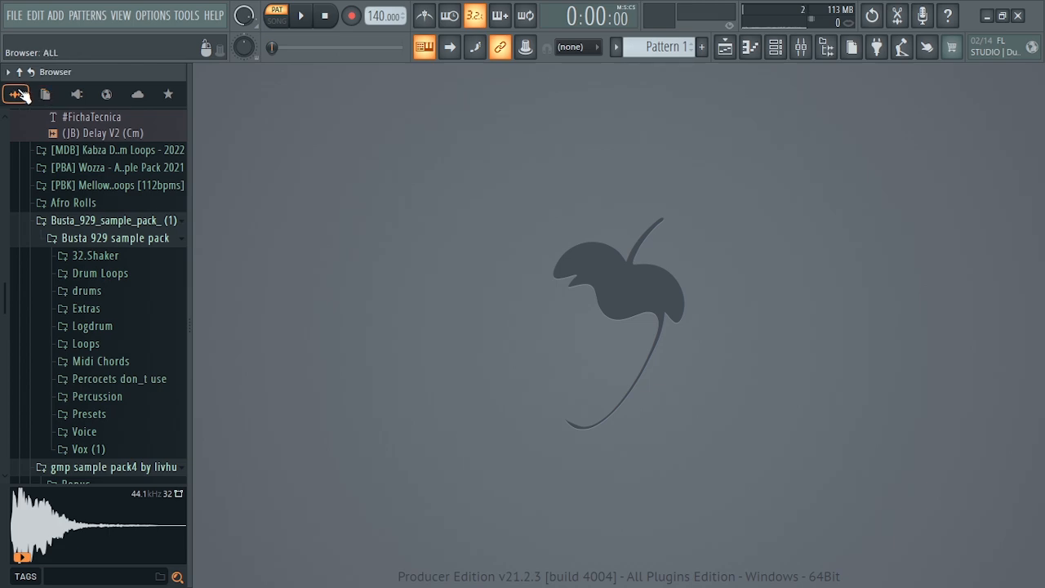
scroll(69, 269, down, 10)
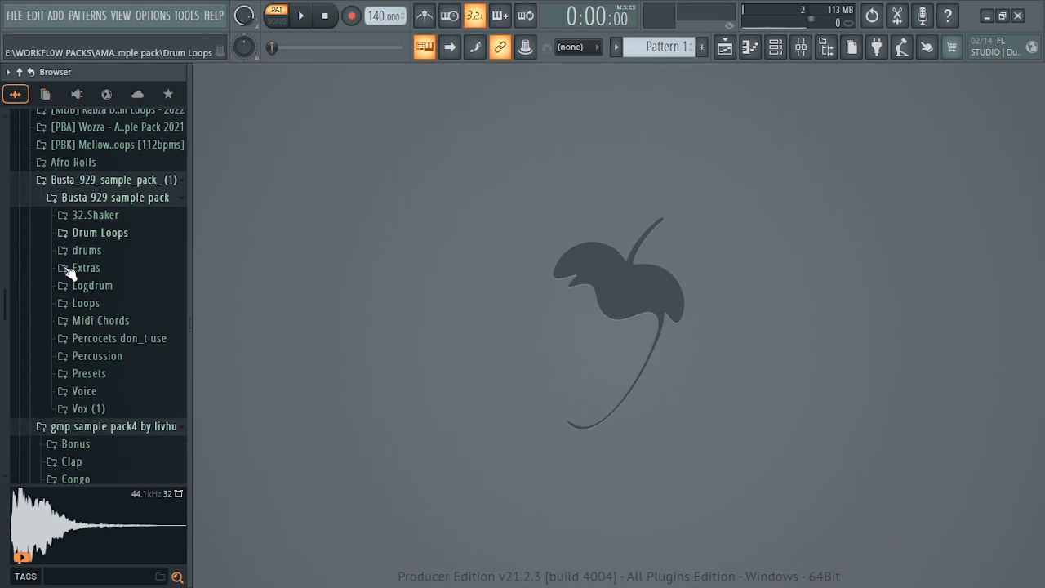
scroll(69, 274, down, 15)
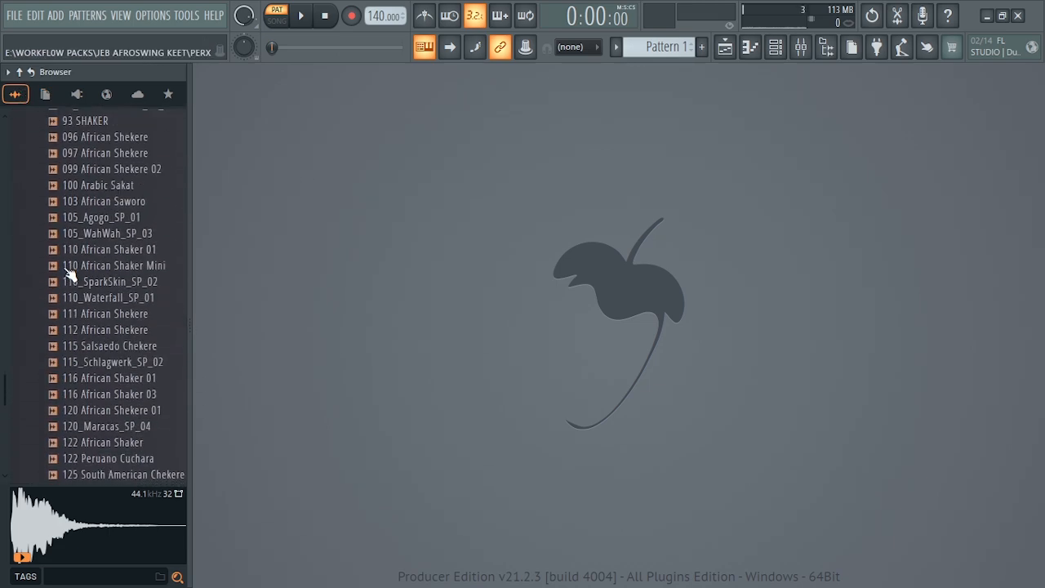
scroll(69, 278, up, 5)
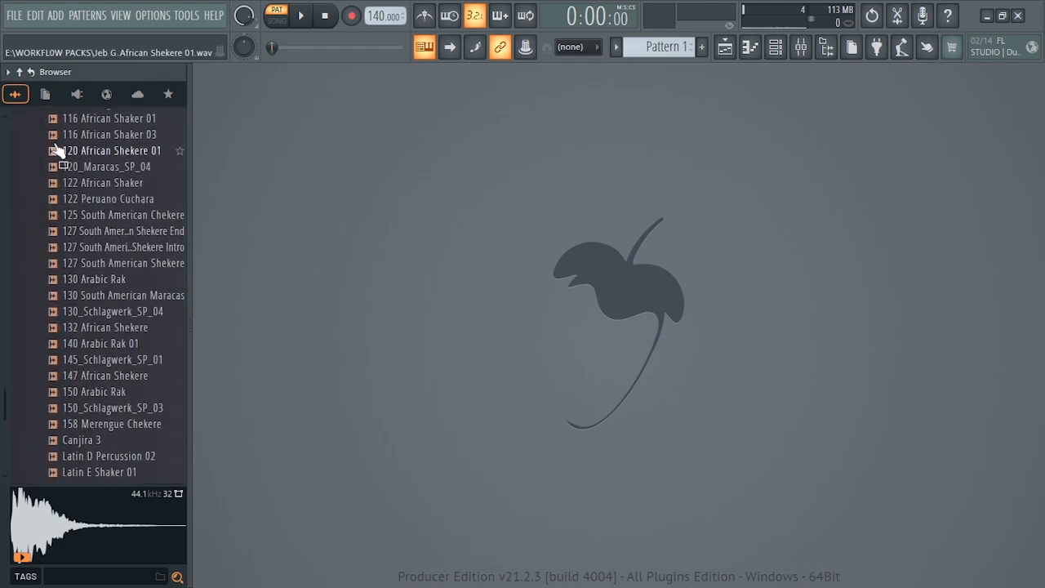
click(45, 94)
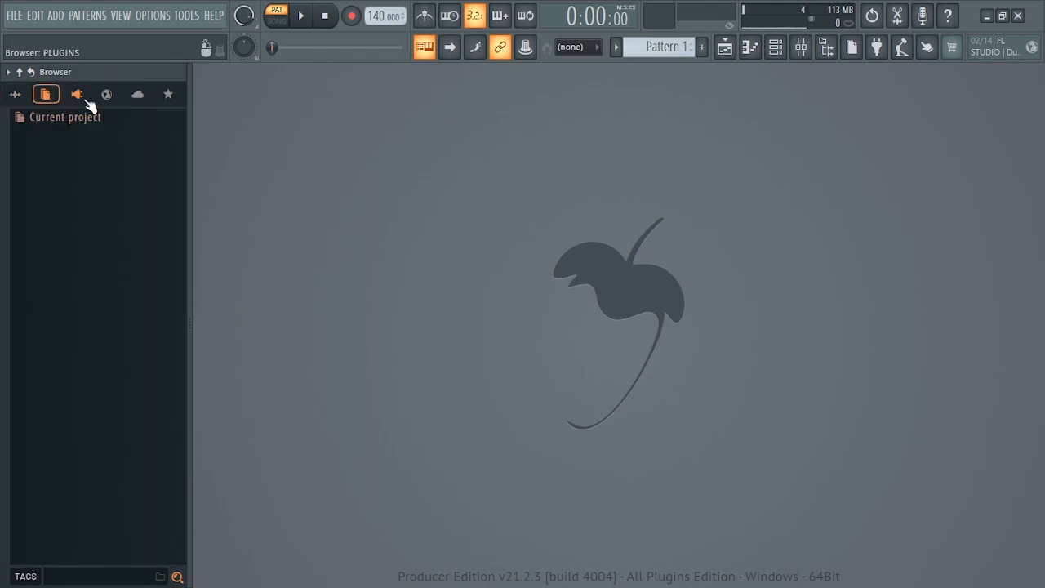
click(78, 95)
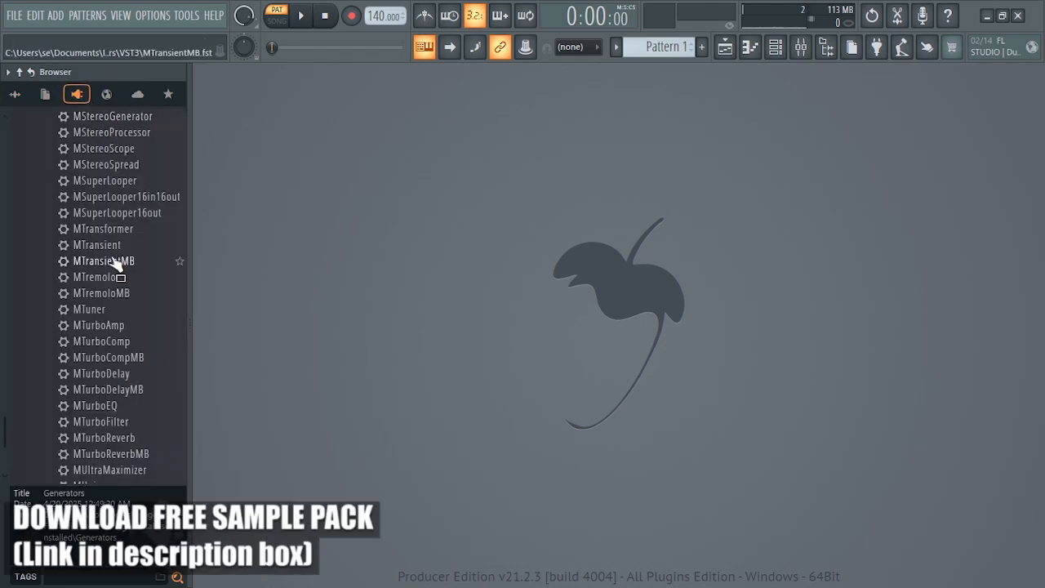
scroll(84, 350, up, 8)
scroll(112, 339, up, 10)
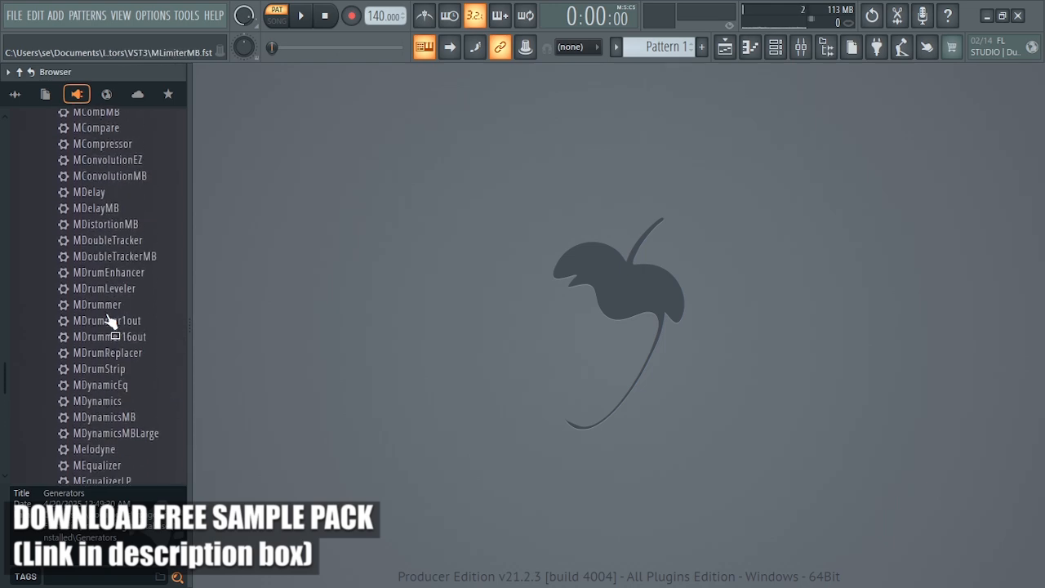
scroll(109, 322, down, 14)
scroll(106, 327, down, 13)
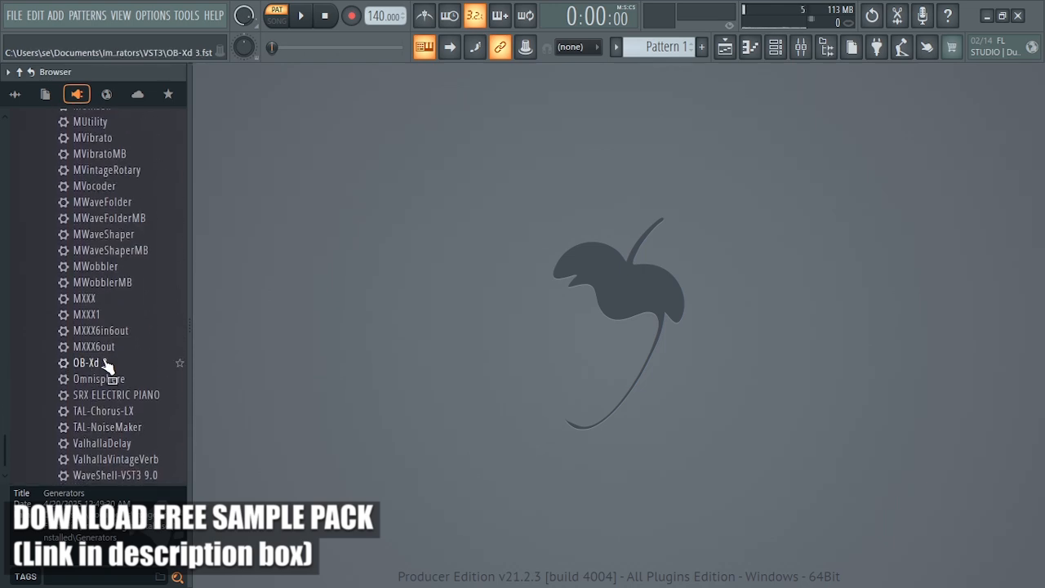
scroll(98, 292, up, 10)
click(107, 95)
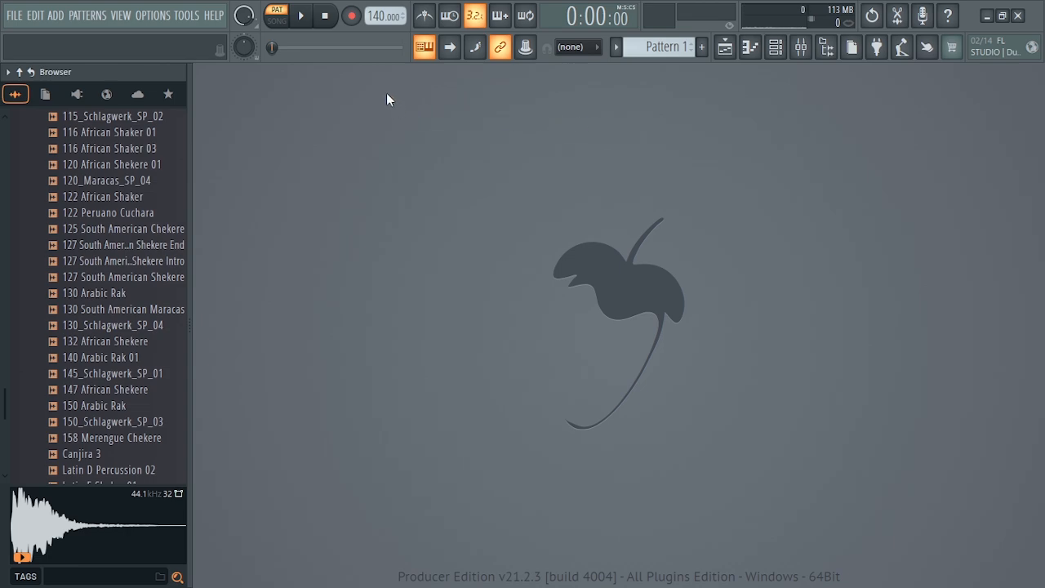
Tap in a project tempo of 89 BPM with the Tempo tapper and close it.
right_click(380, 16)
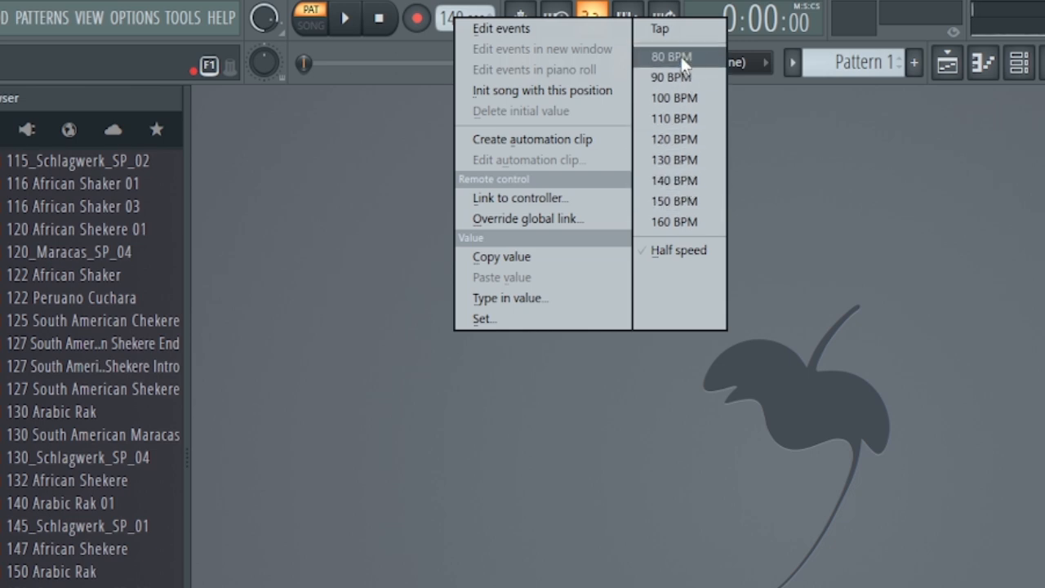
click(670, 32)
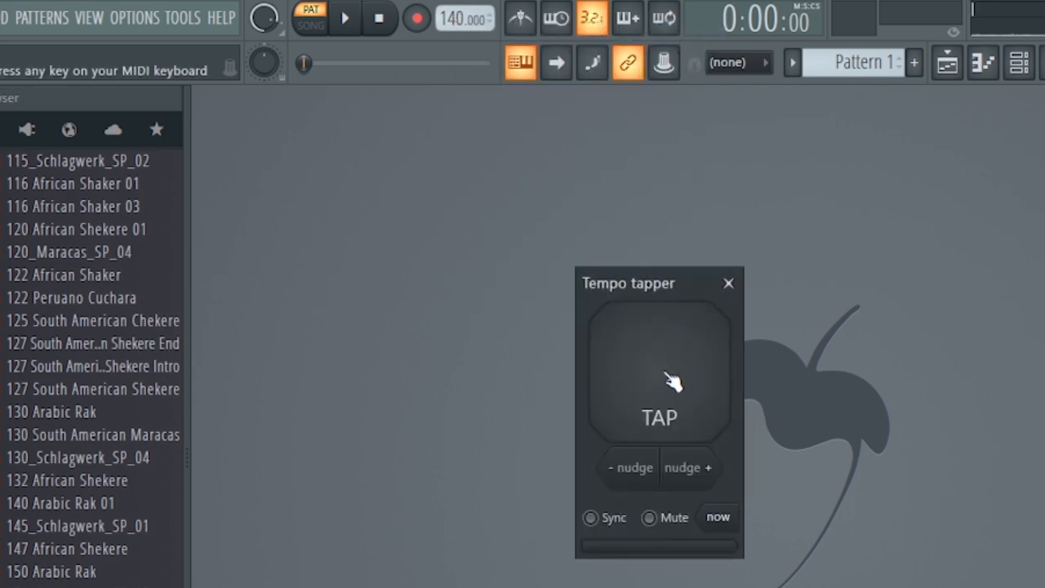
click(672, 381)
click(671, 380)
click(671, 380)
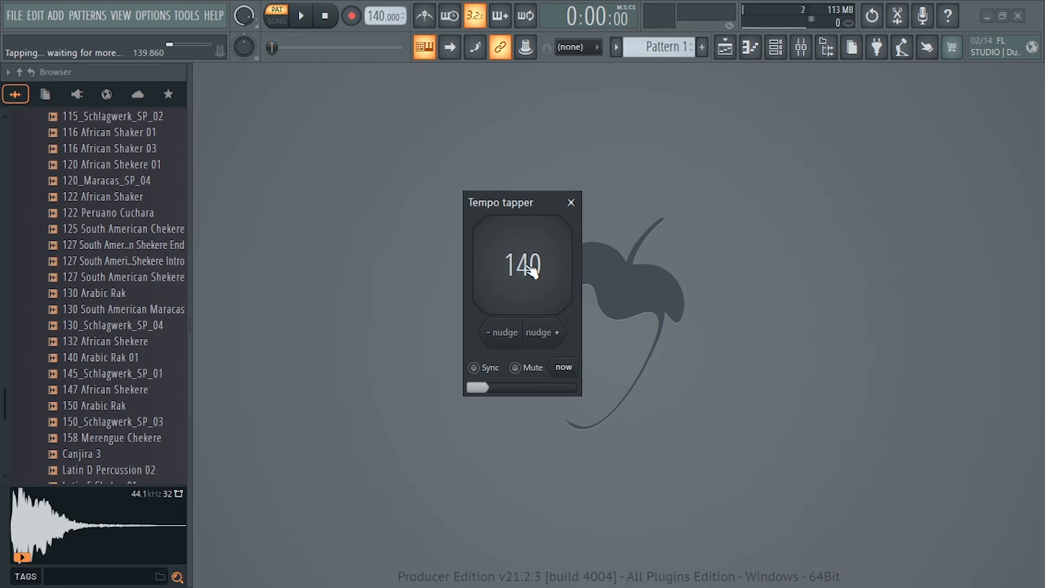
click(531, 271)
click(531, 272)
click(532, 272)
click(531, 272)
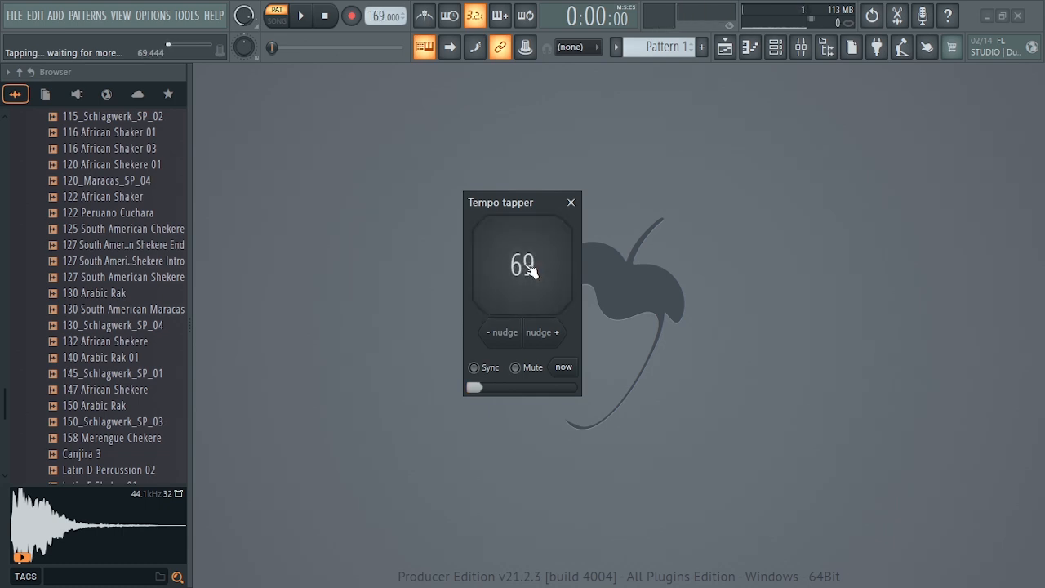
click(531, 272)
click(531, 272)
click(531, 272)
click(531, 272)
click(570, 203)
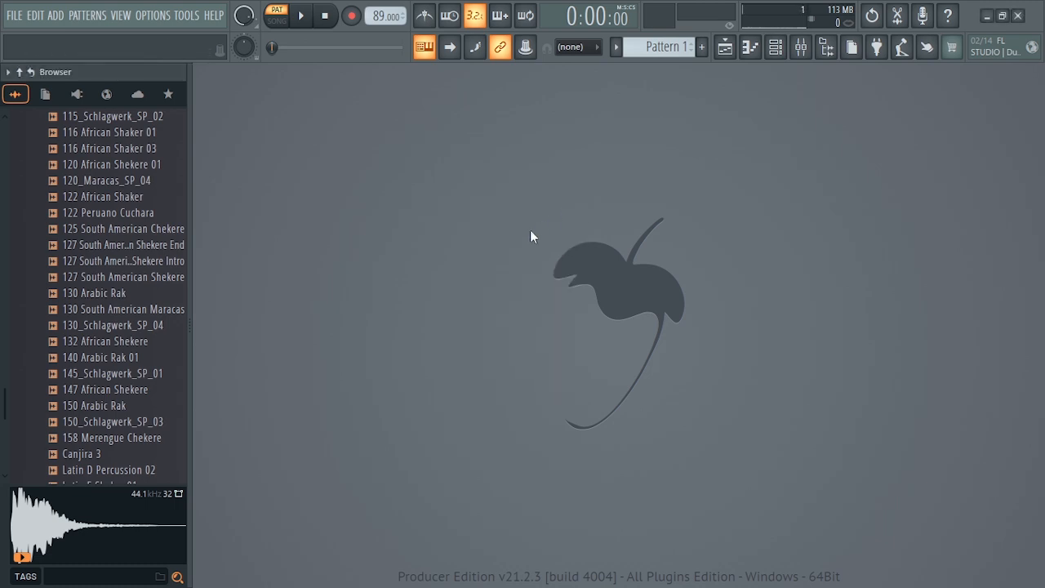
Set the project tempo to the 80 BPM preset.
right_click(378, 17)
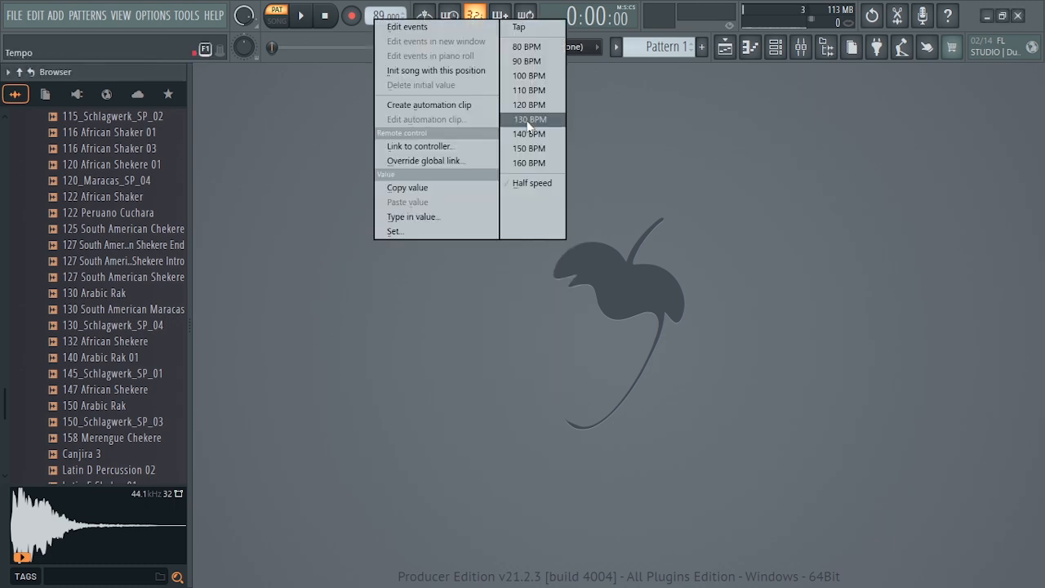
click(529, 47)
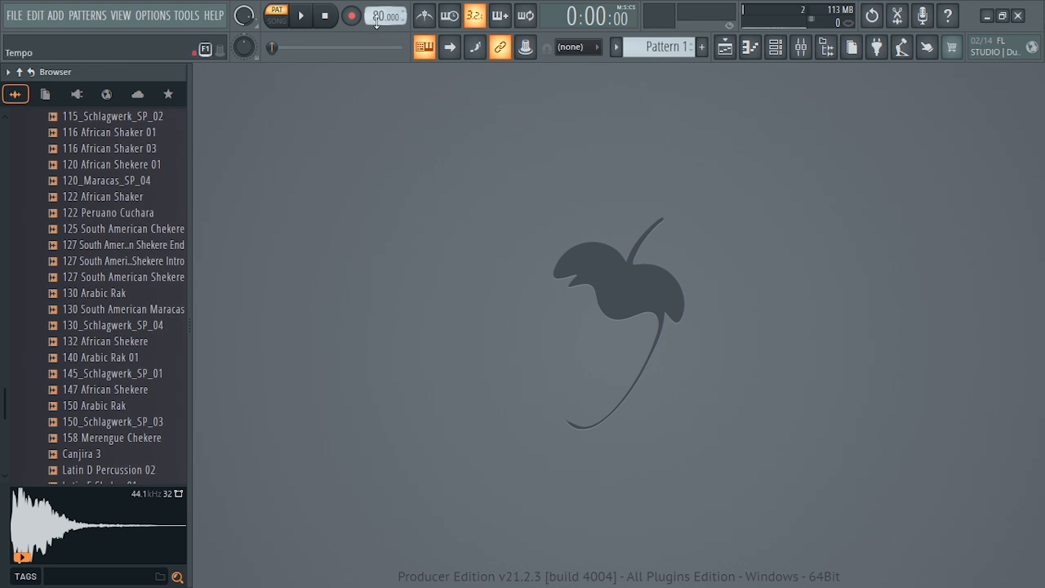
Open the Channel rack, make it narrower and centre it in the workspace.
click(776, 48)
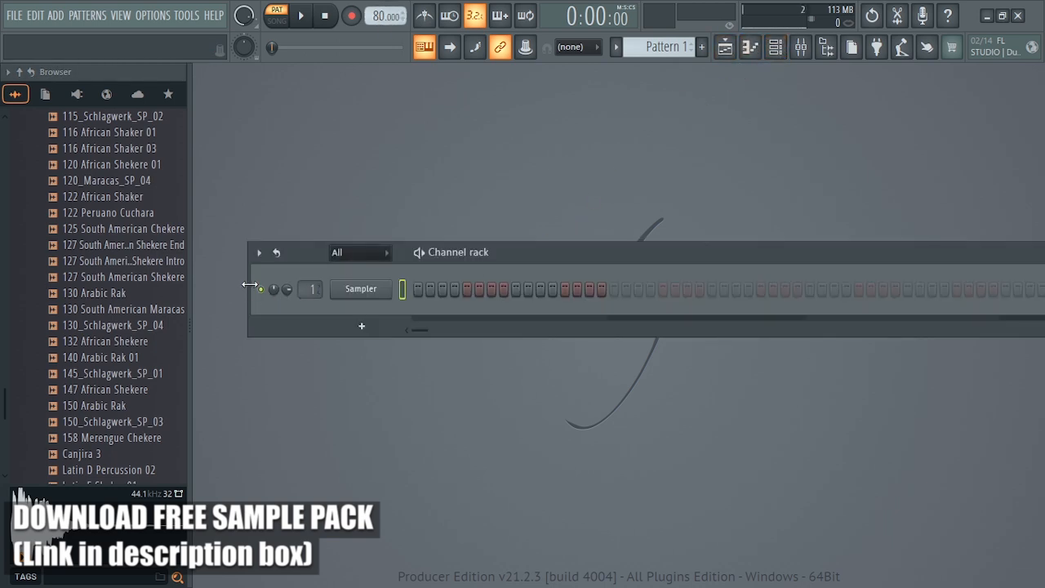
drag(249, 284, 544, 289)
drag(770, 233, 583, 233)
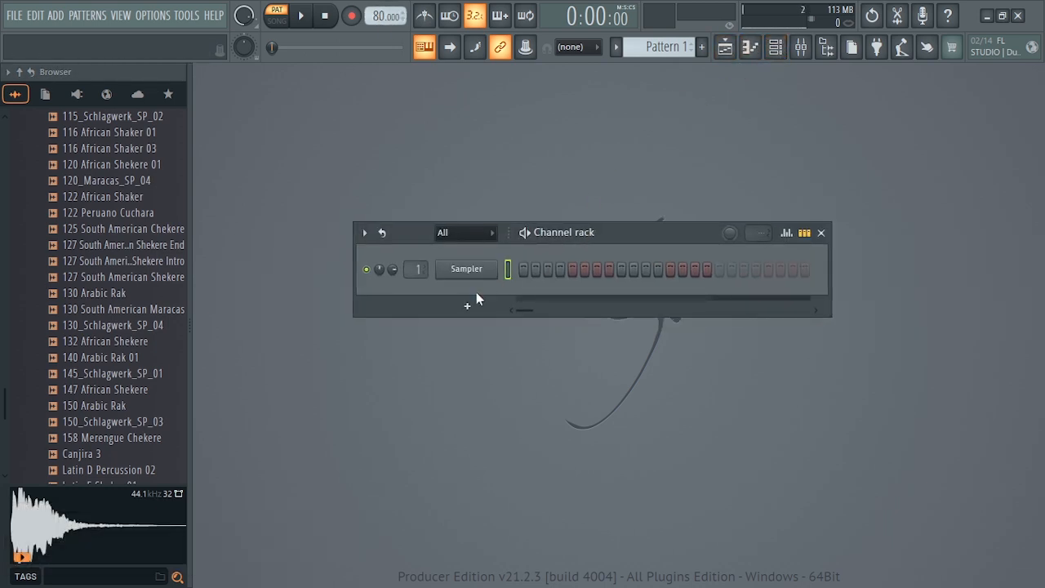
Load BWB THE WAVE KICK (11) from the KICK ONE folder of Speezy-KICKS into the Sampler channel.
scroll(84, 322, up, 6)
scroll(82, 392, down, 6)
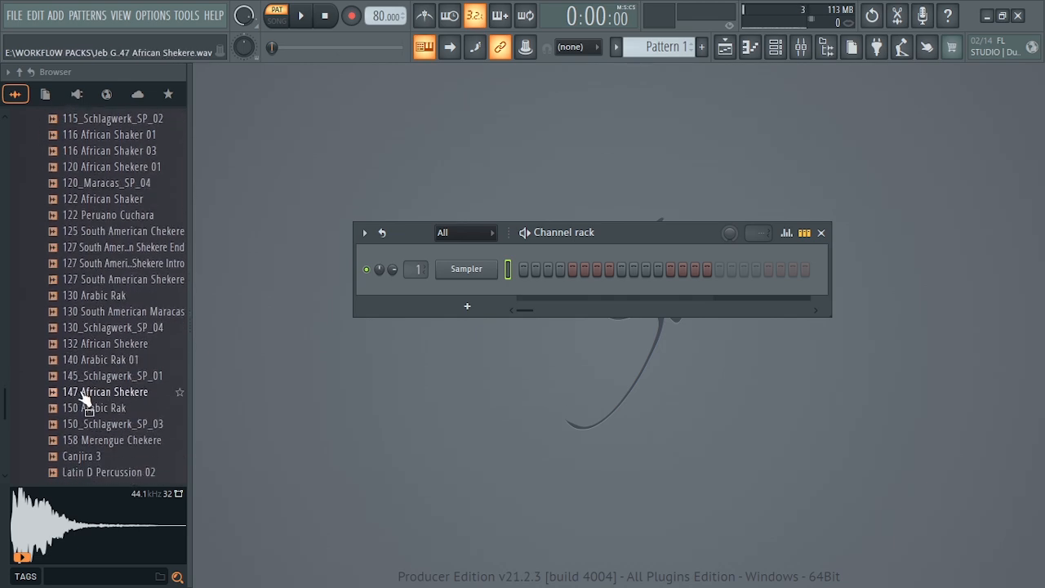
scroll(85, 400, up, 15)
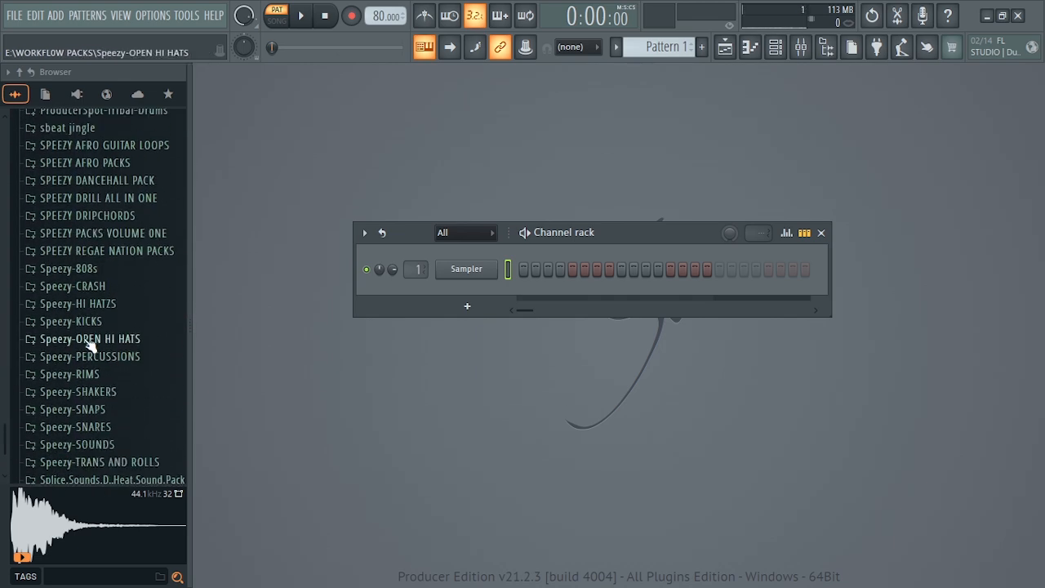
click(85, 322)
click(89, 343)
click(97, 311)
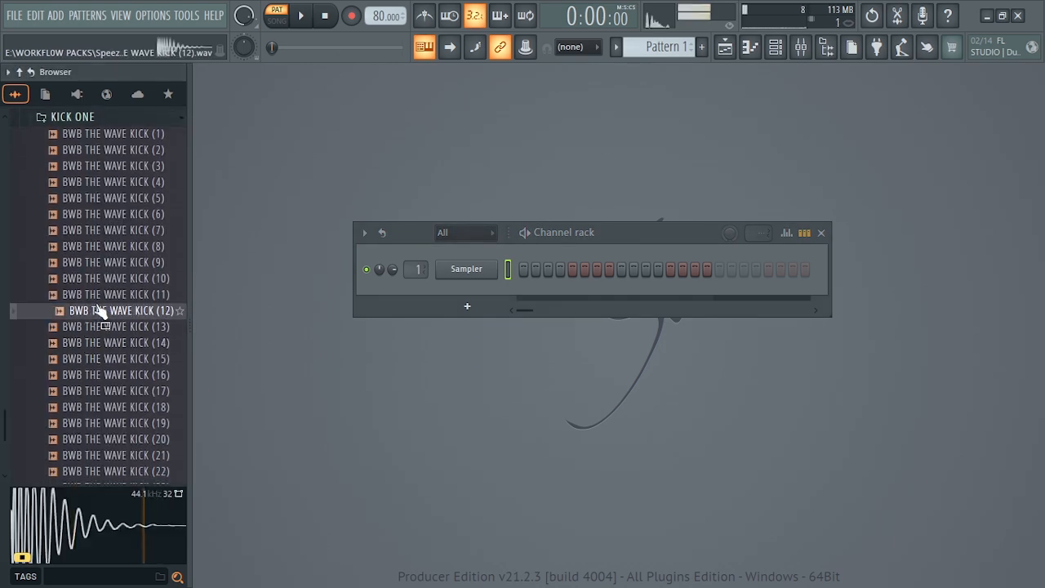
drag(97, 294, 458, 270)
Add ADK Rim 1 and Rim 3 from the Speezy-RIMS folder as new channels below the kick.
scroll(114, 357, down, 6)
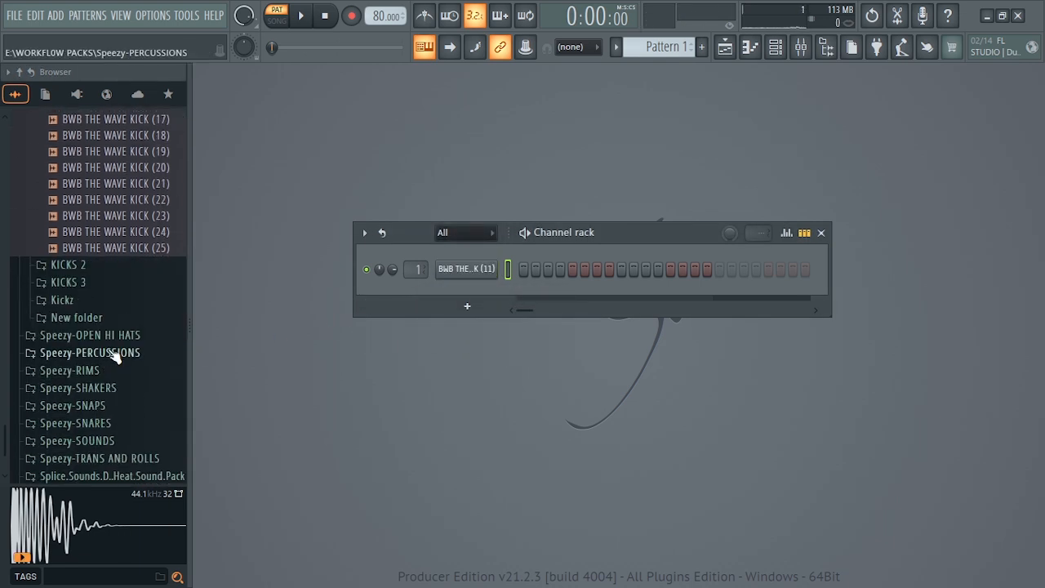
scroll(115, 357, down, 2)
click(81, 272)
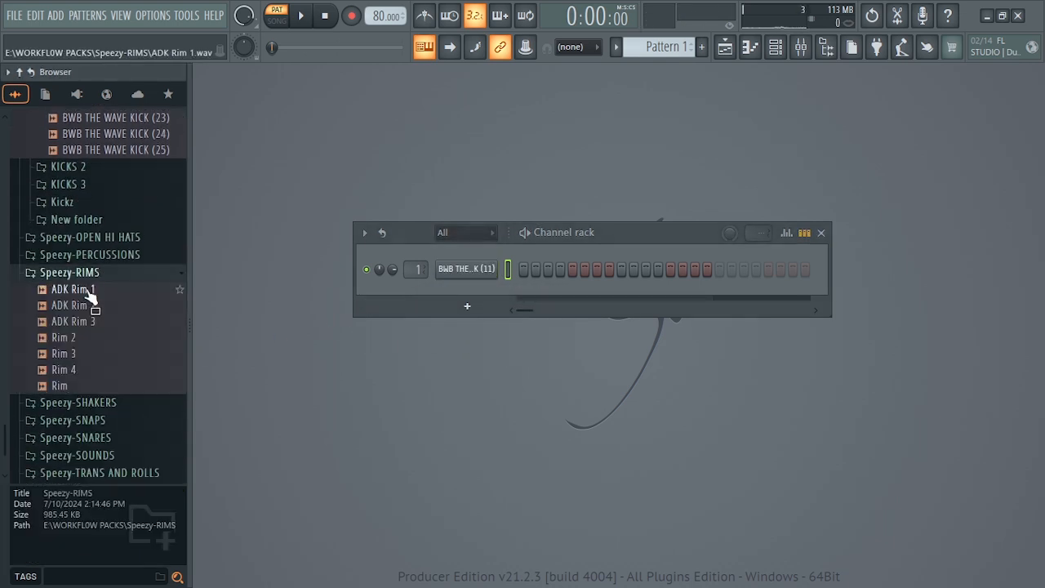
drag(93, 298, 457, 284)
drag(81, 371, 489, 317)
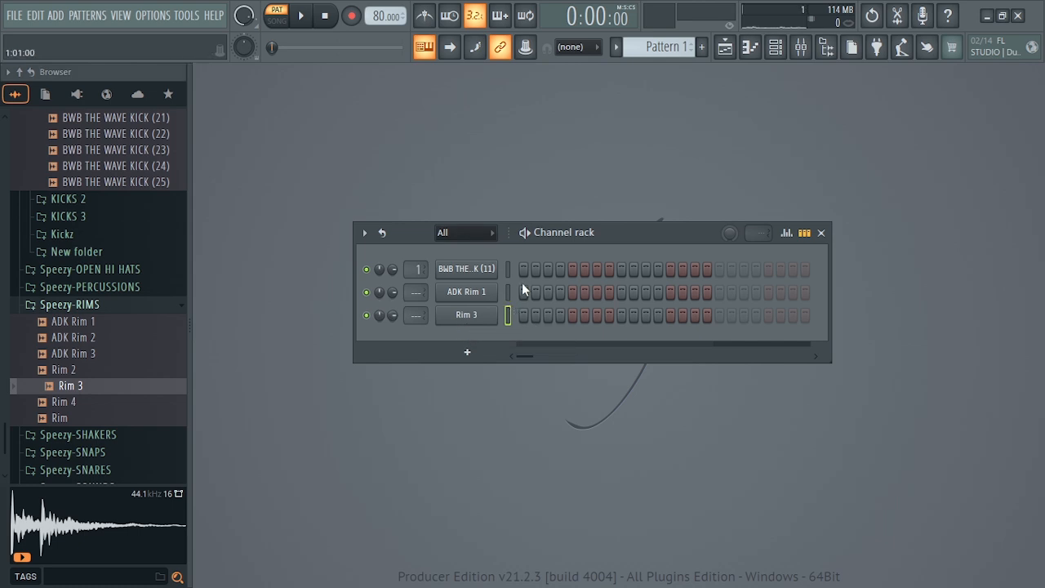
During playback, program kick hits on steps 1, 4, 8 and 10 and ADK Rim 1 hits on steps 5 and 11.
key(space)
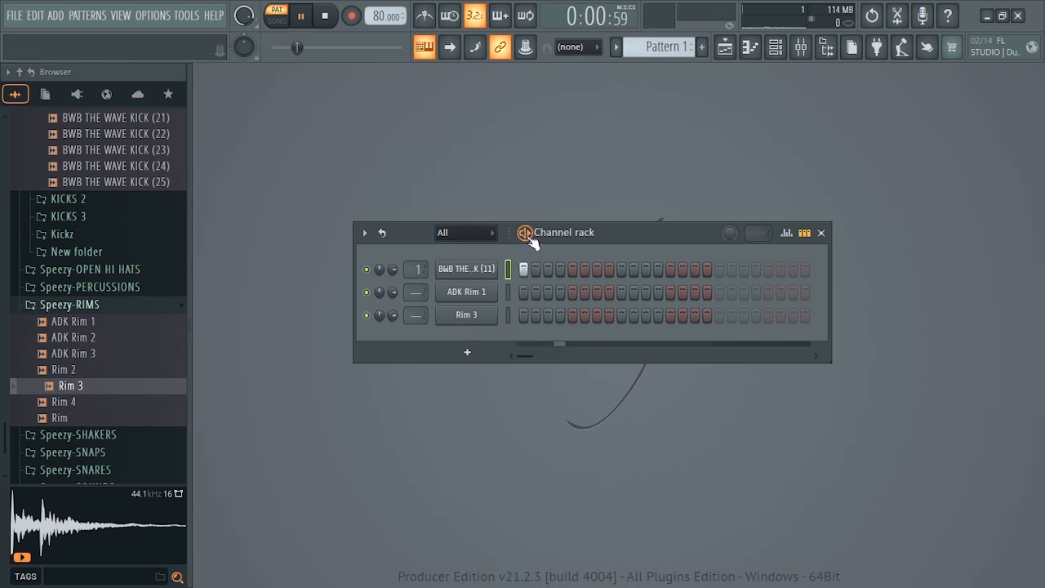
click(573, 292)
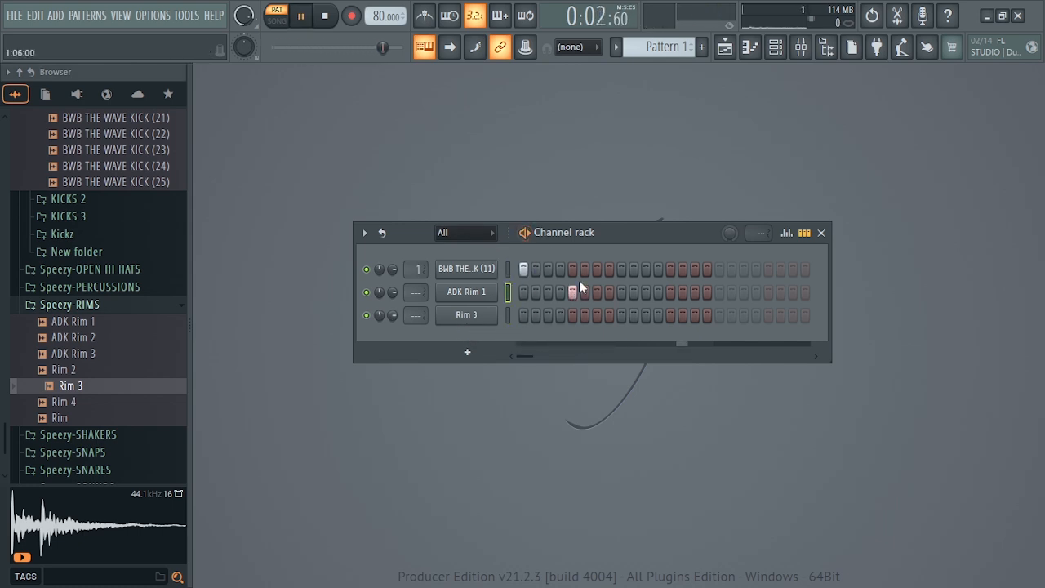
click(558, 268)
click(609, 269)
click(634, 269)
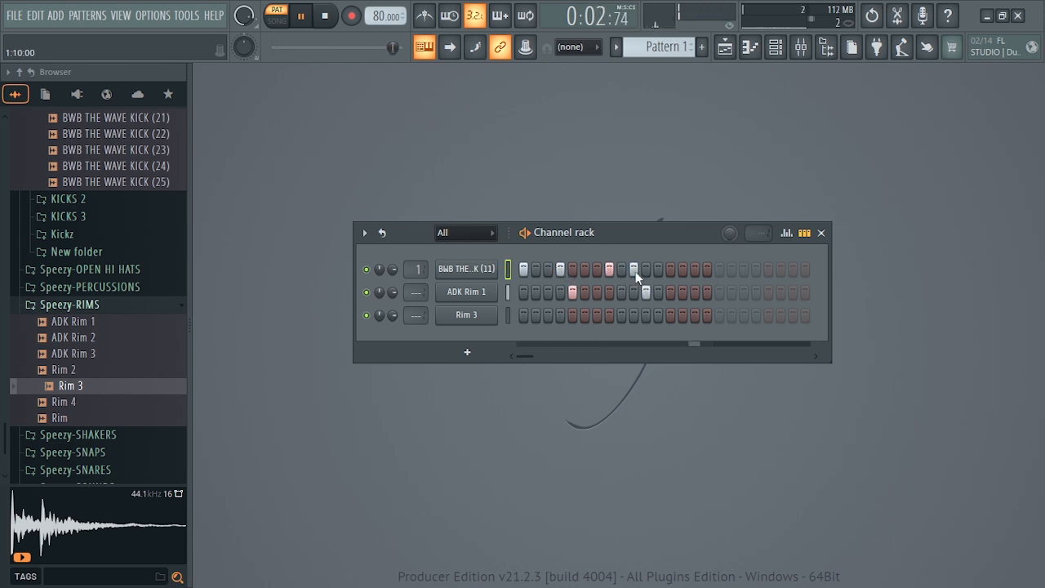
click(646, 292)
click(645, 291)
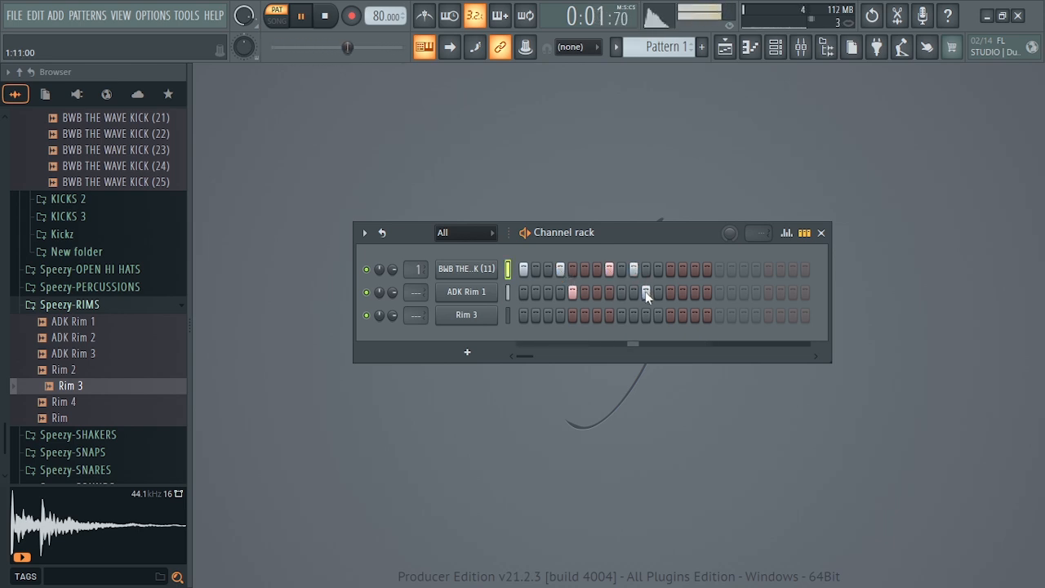
Stop playback and clear all programmed kick and rim steps from the pattern.
key(space)
right_click(634, 269)
right_click(609, 269)
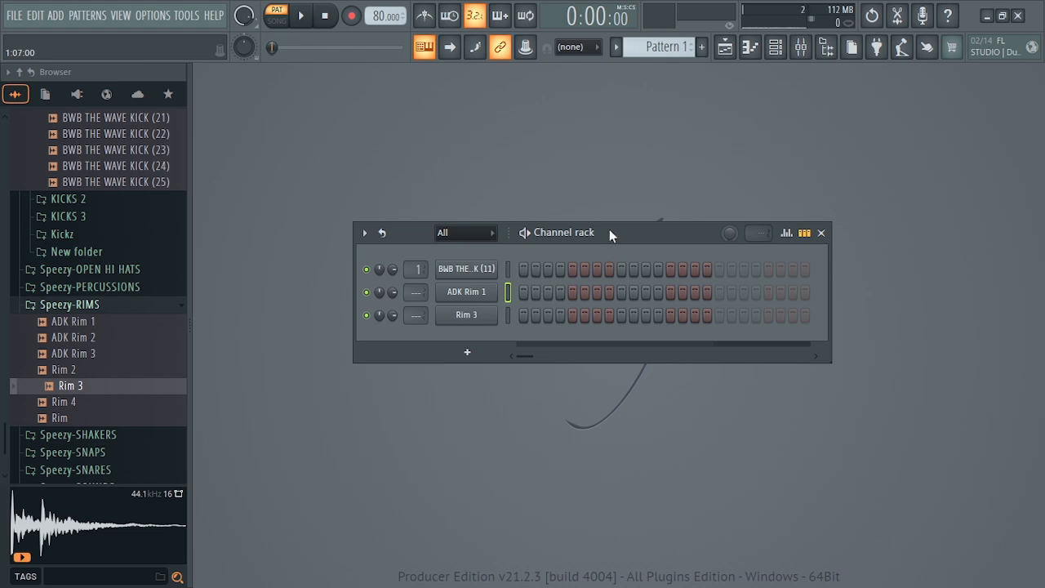
Look over the list of plugins available for a new channel without adding any.
drag(609, 233, 460, 294)
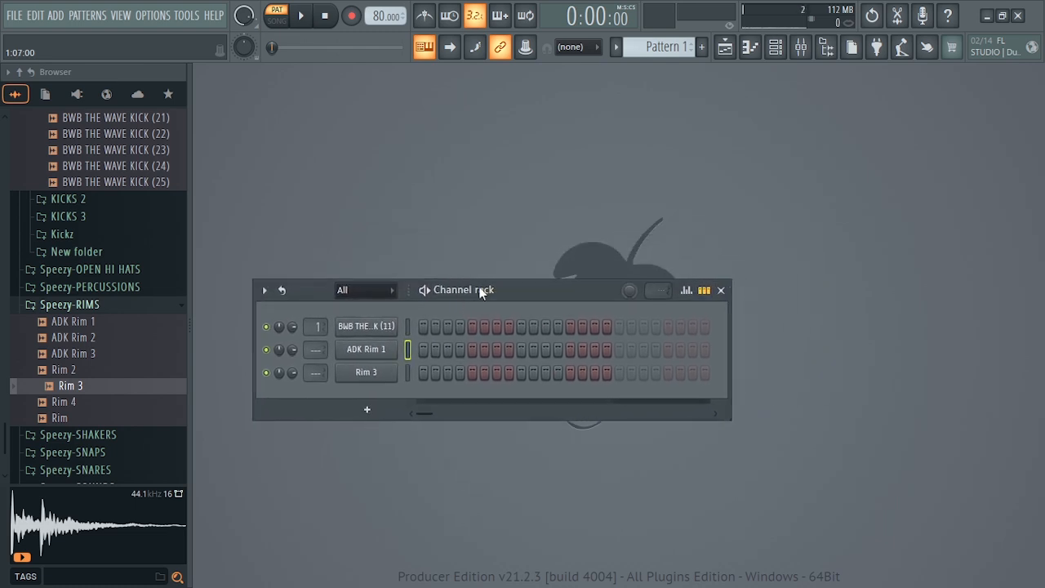
click(376, 412)
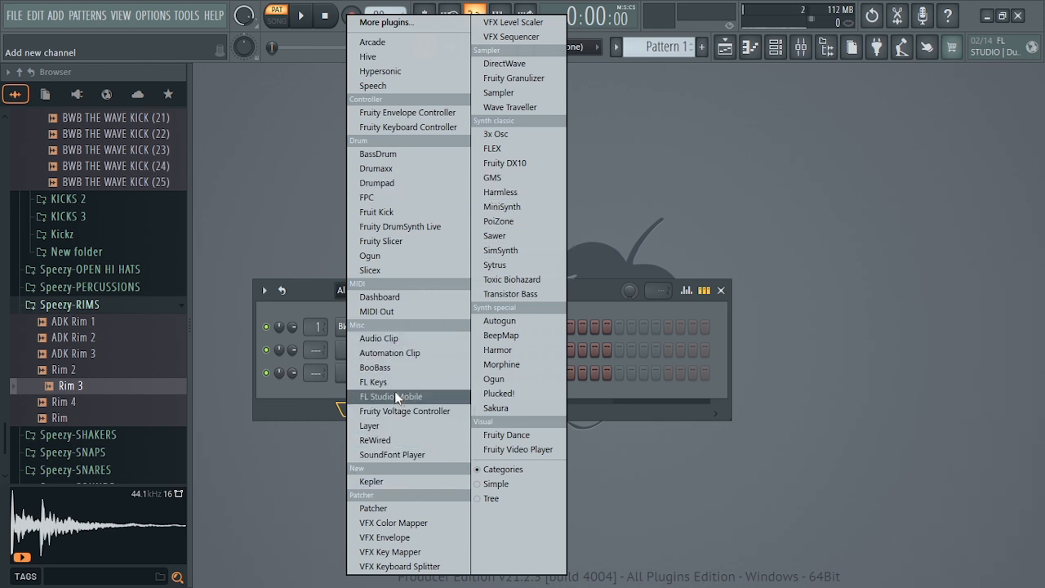
click(583, 291)
drag(568, 287, 571, 234)
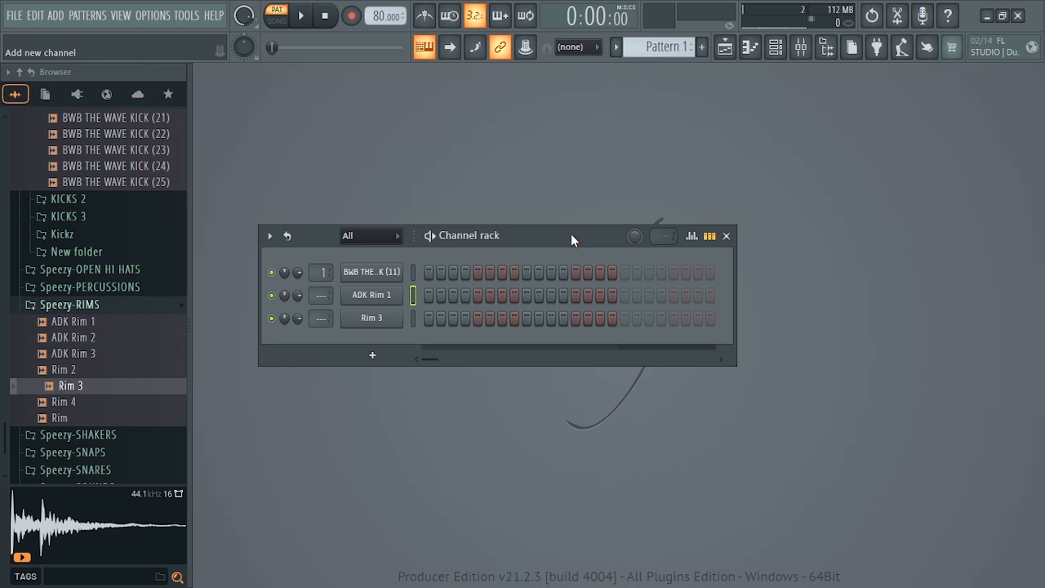
Bring up the mixer to look at the master and insert tracks, and close it.
click(803, 48)
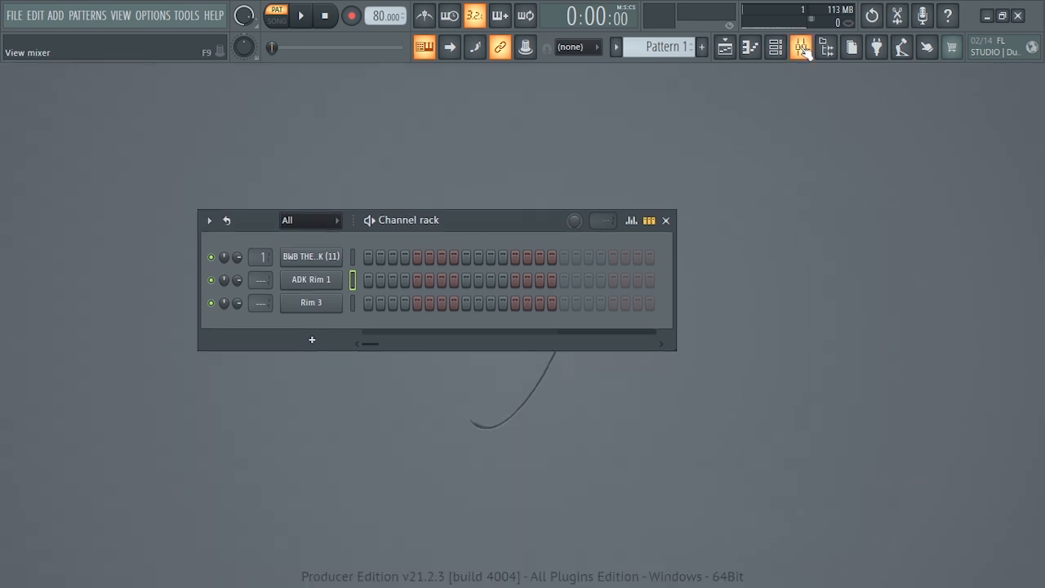
drag(416, 205, 516, 189)
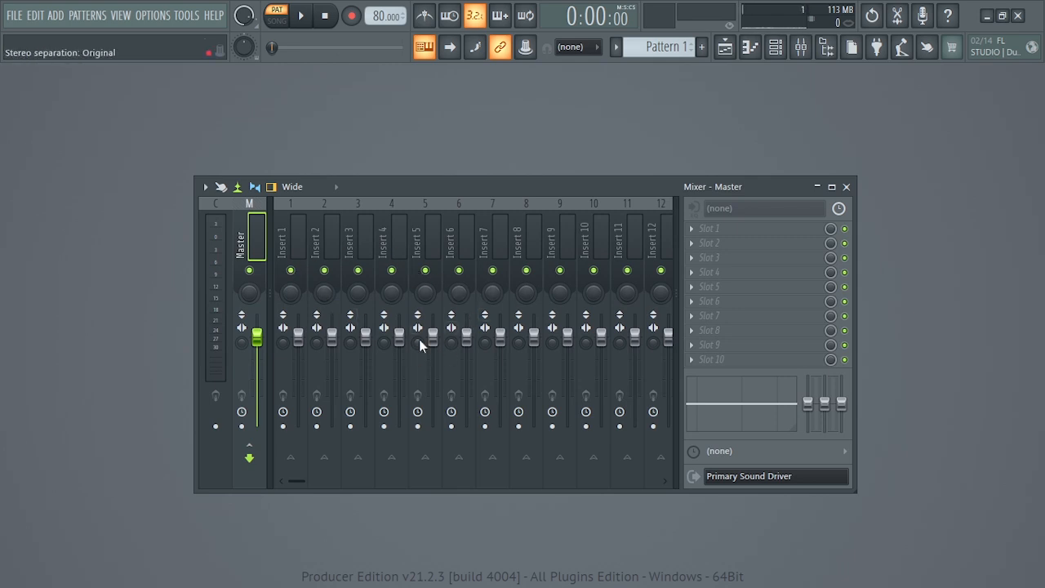
click(847, 188)
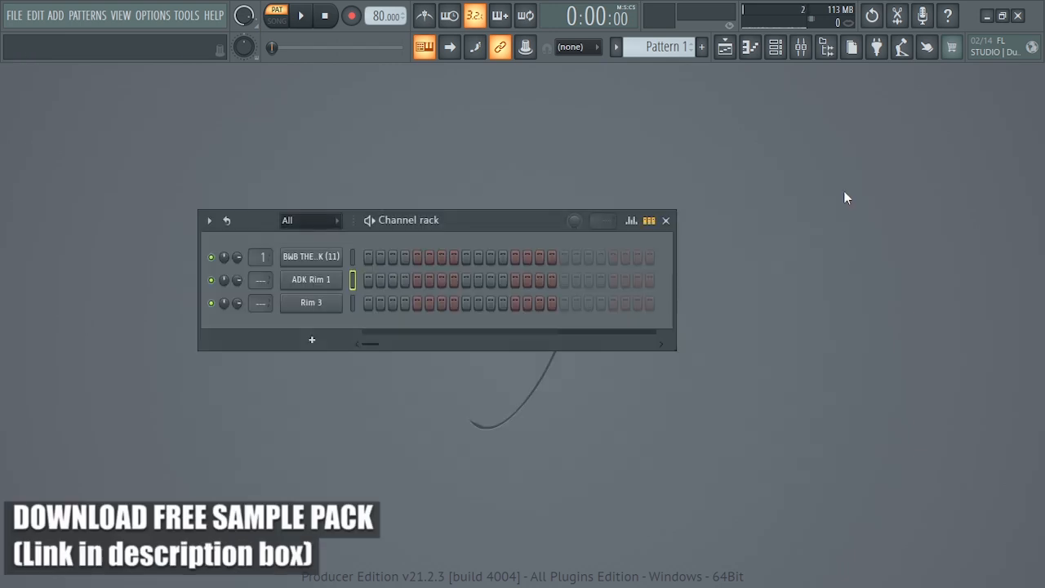
Paint Pattern 1 clips along Track 1 of the playlist, erase them all and close the playlist.
click(725, 47)
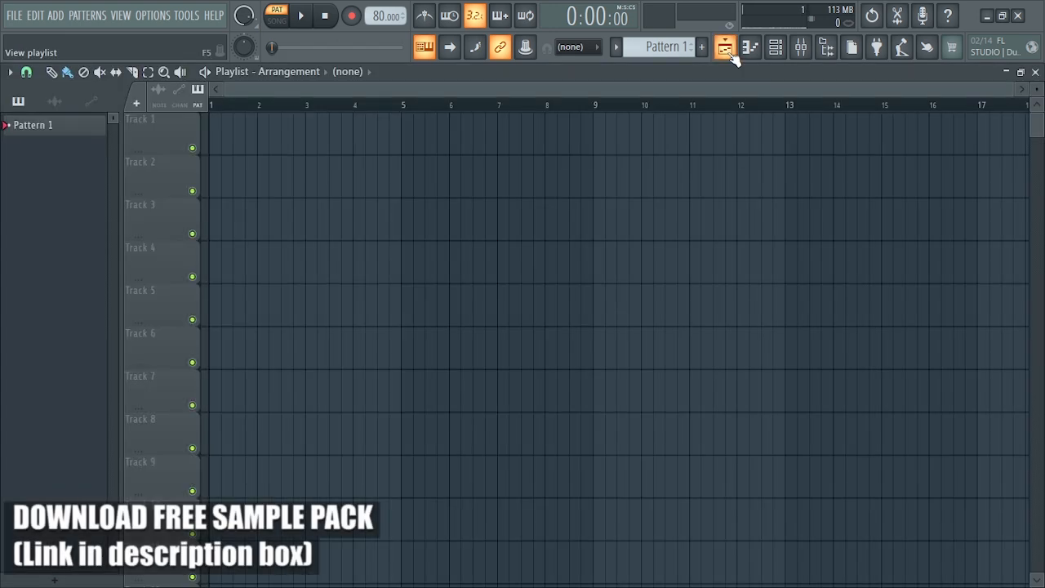
click(222, 135)
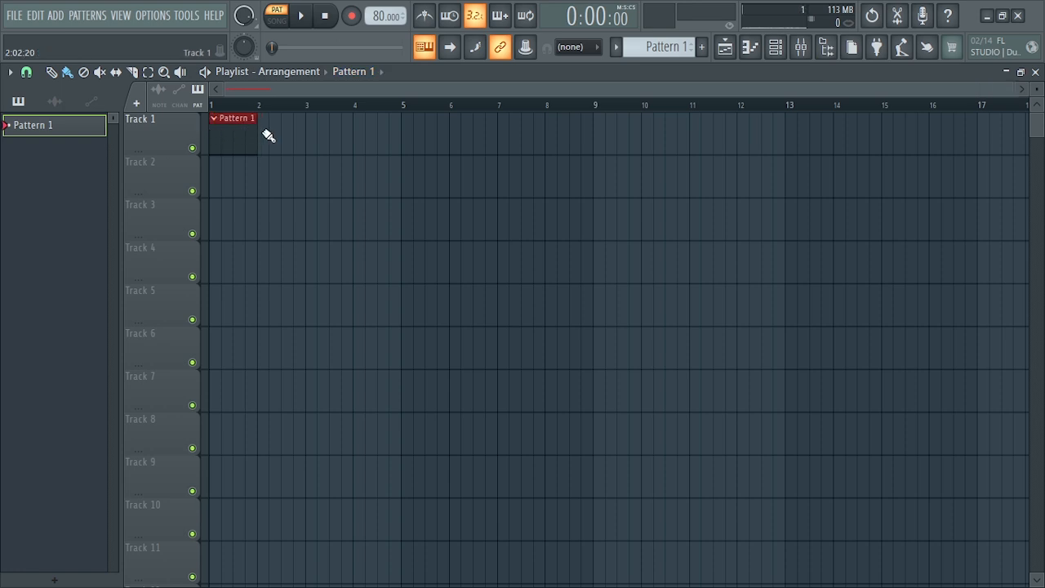
drag(324, 136, 856, 139)
drag(922, 139, 193, 140)
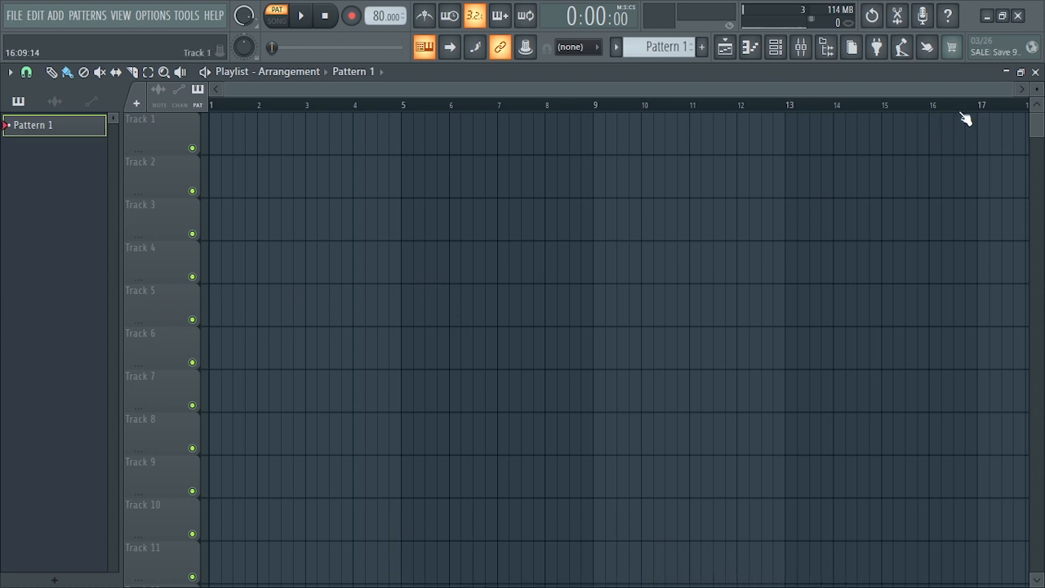
click(1036, 71)
Start a new project from the minimal Empty template without saving the current one, and show its channel rack.
drag(480, 219, 620, 218)
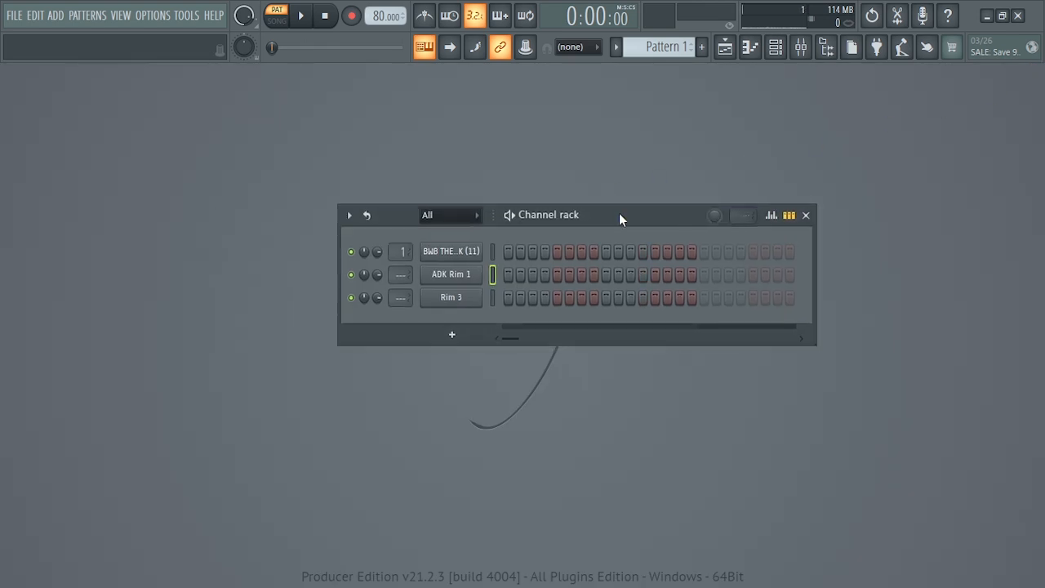
click(807, 218)
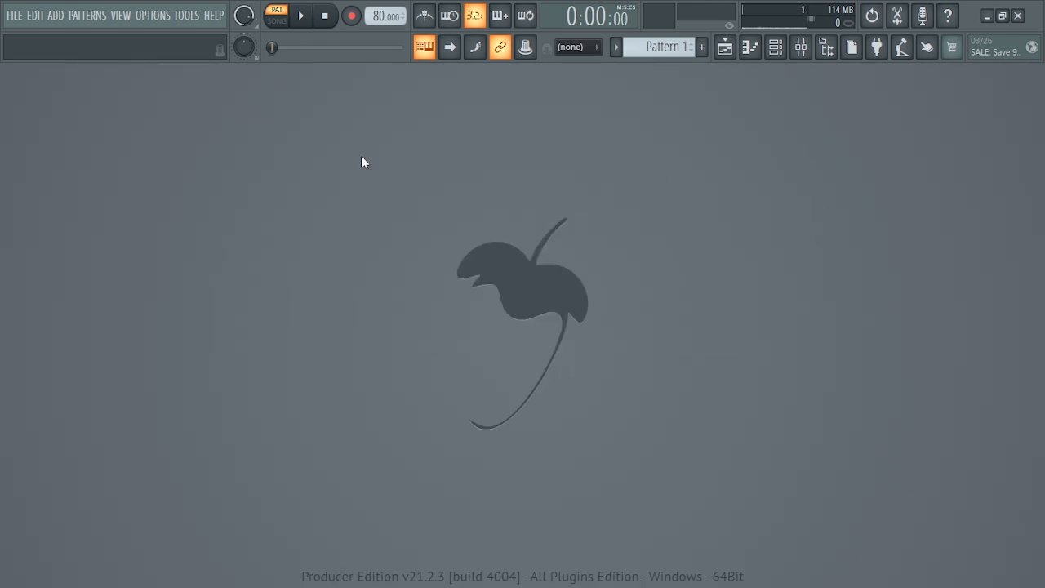
click(17, 16)
mouse_move(33, 48)
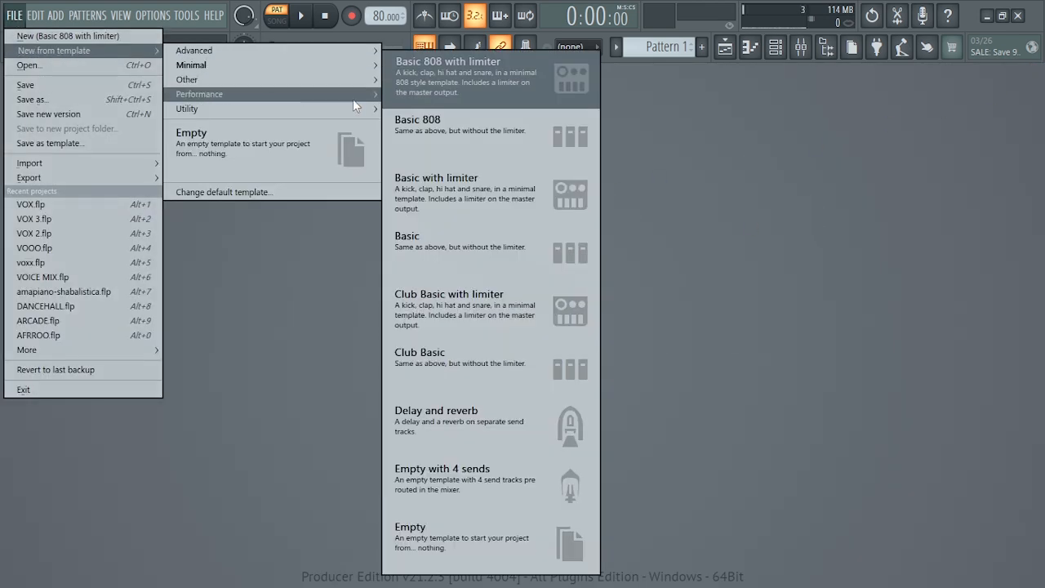
click(468, 549)
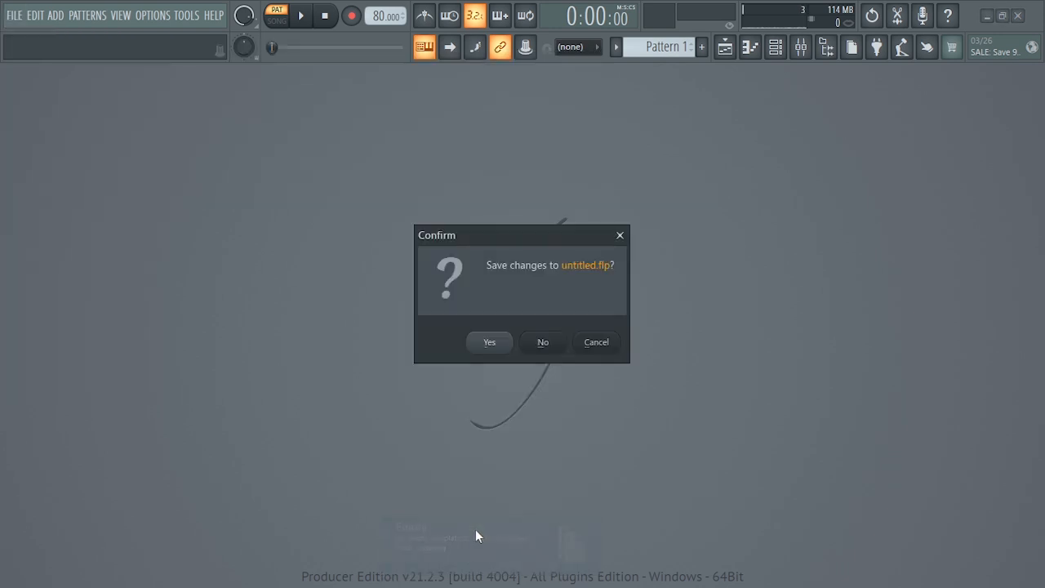
click(541, 342)
click(775, 47)
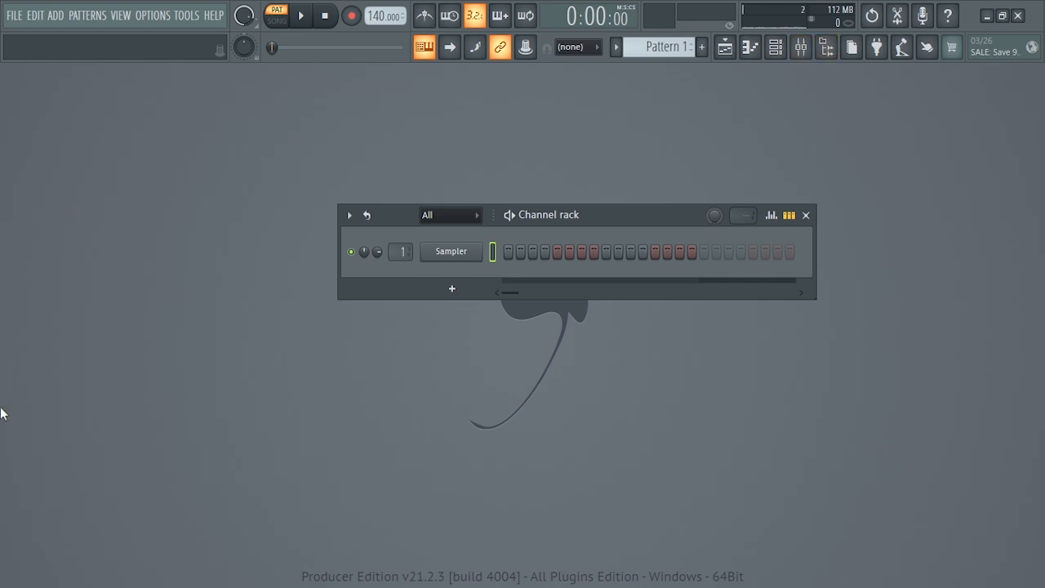
Show the sample browser and audition Middle East (7) from the Guitar folder of gmp sample pack4.
click(826, 48)
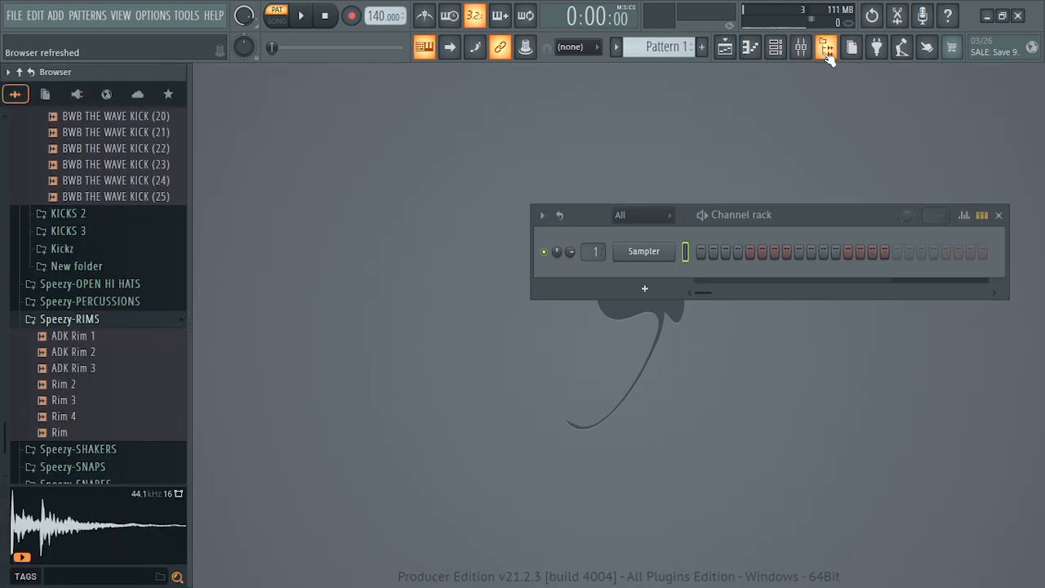
click(827, 47)
click(827, 48)
click(826, 47)
click(827, 48)
click(826, 48)
click(826, 47)
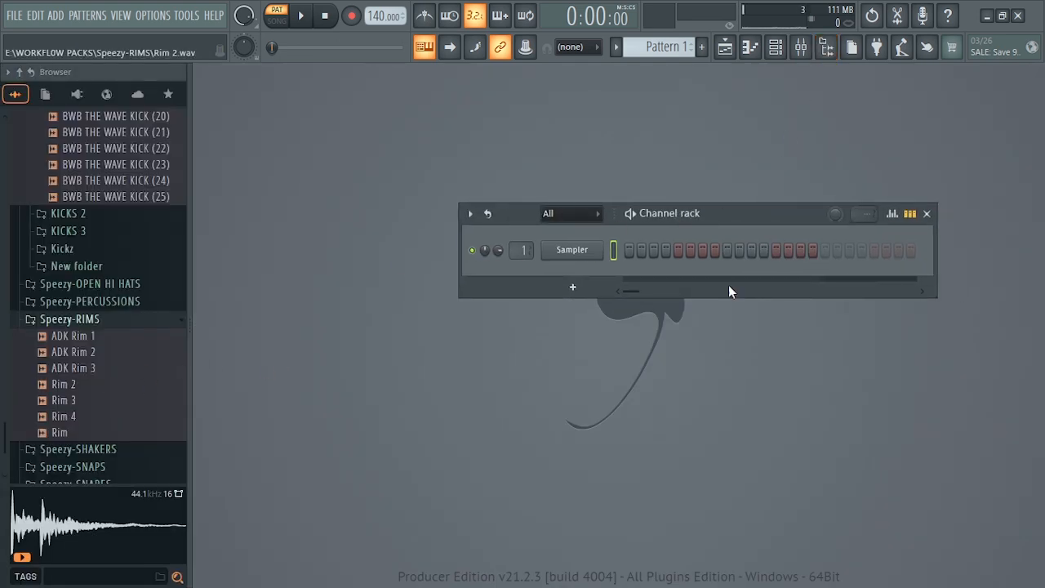
drag(743, 215, 687, 231)
scroll(136, 400, down, 5)
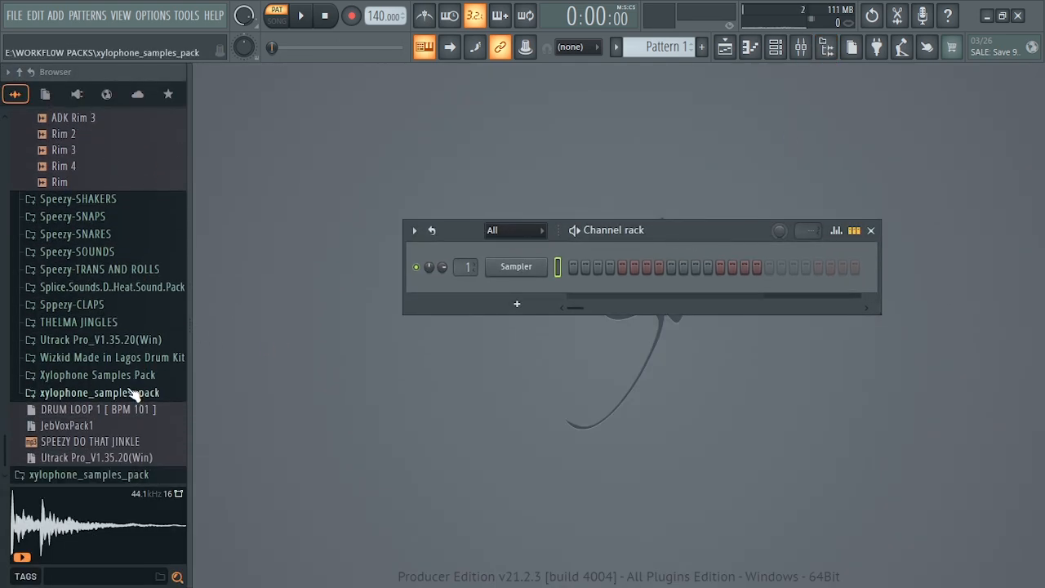
scroll(123, 376, up, 20)
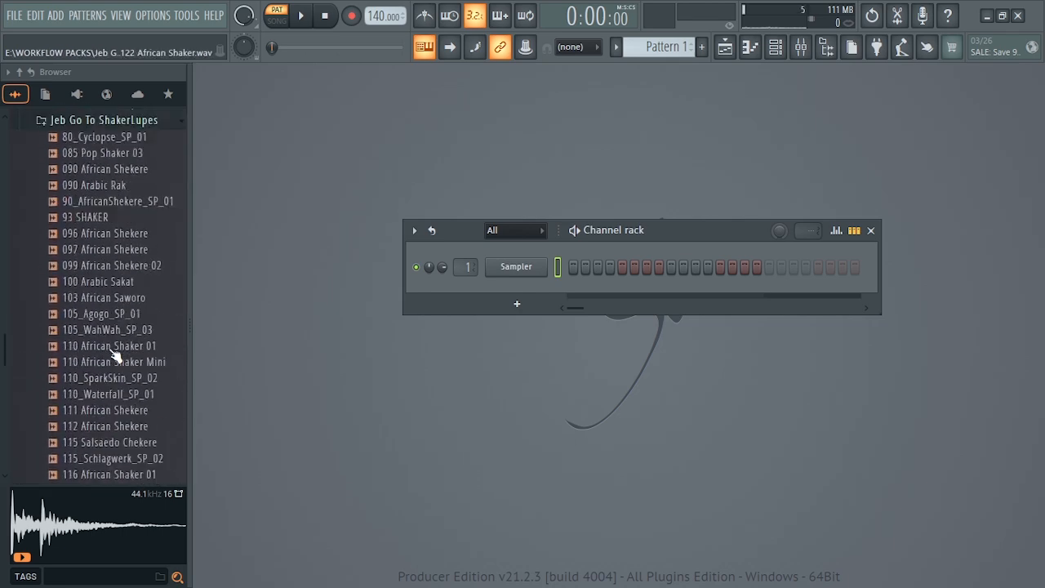
scroll(112, 353, up, 15)
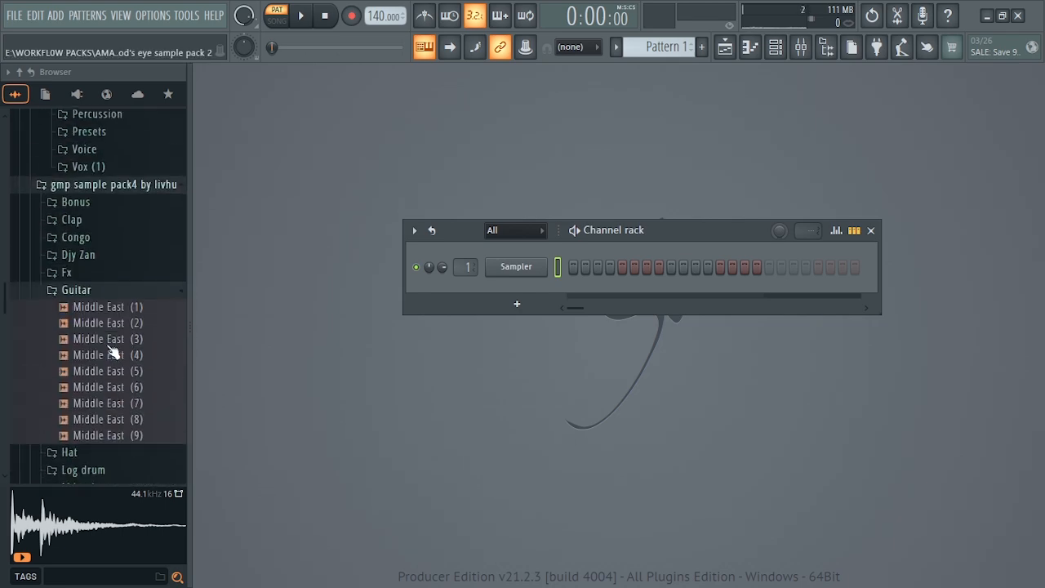
click(106, 410)
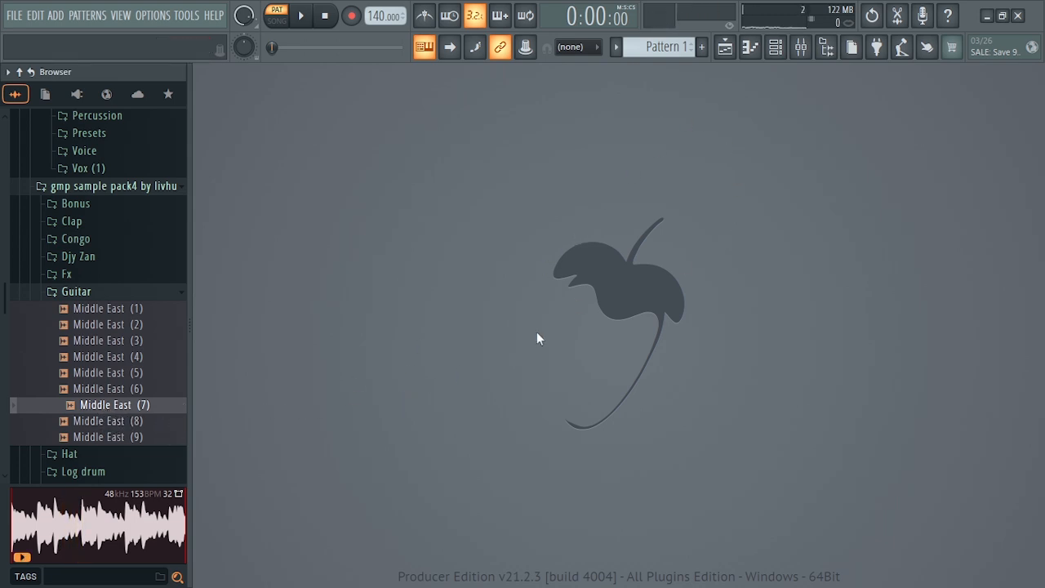
Place the Middle East (7) sample at bar 1 on Track 1 of the playlist.
click(725, 49)
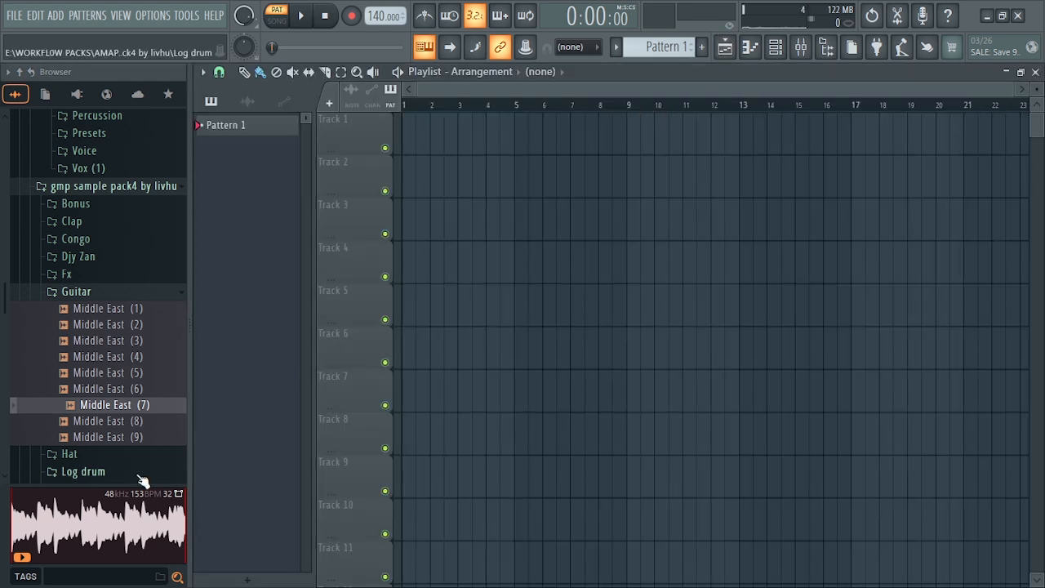
drag(108, 405, 423, 132)
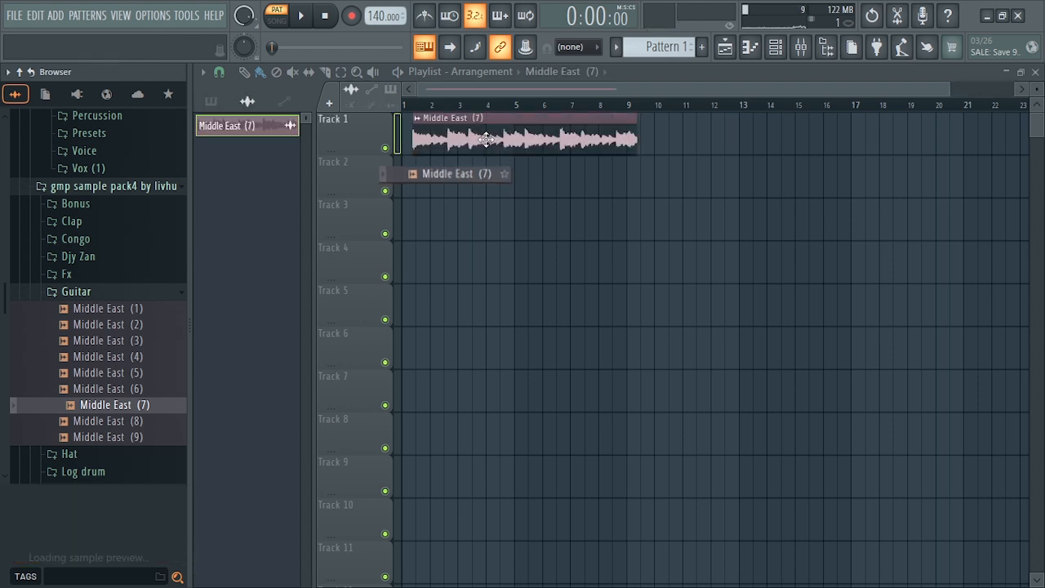
drag(973, 85, 671, 86)
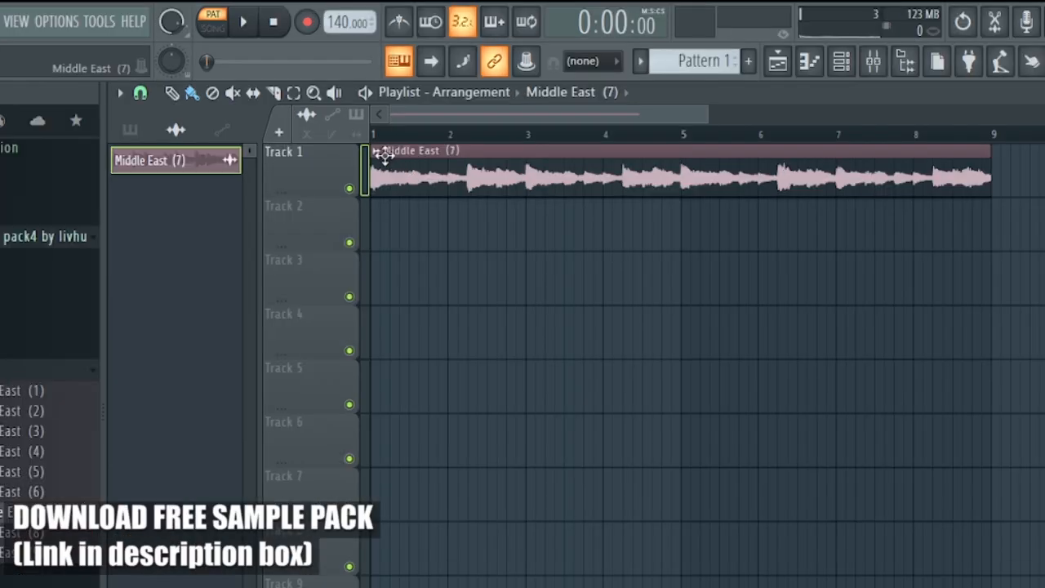
Detect the tempo of the Middle East (7) clip, keep the embedded 153 BPM and apply it to the project.
click(377, 153)
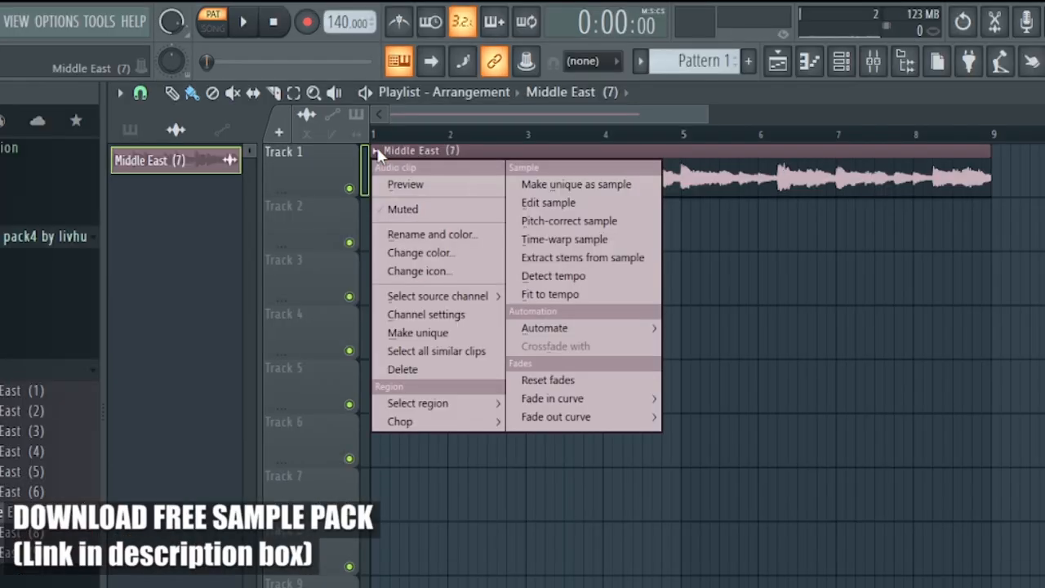
click(562, 278)
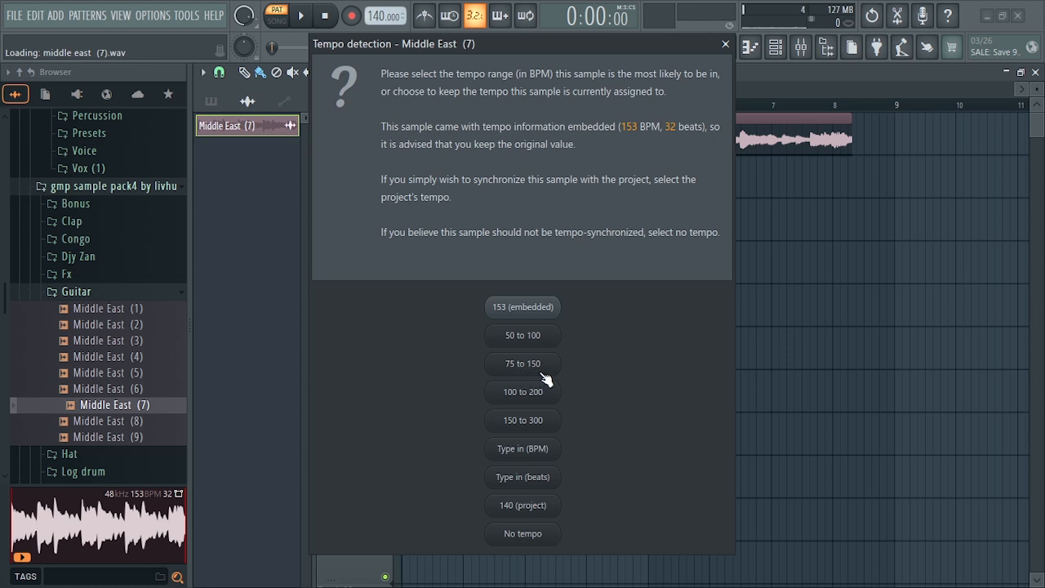
click(523, 311)
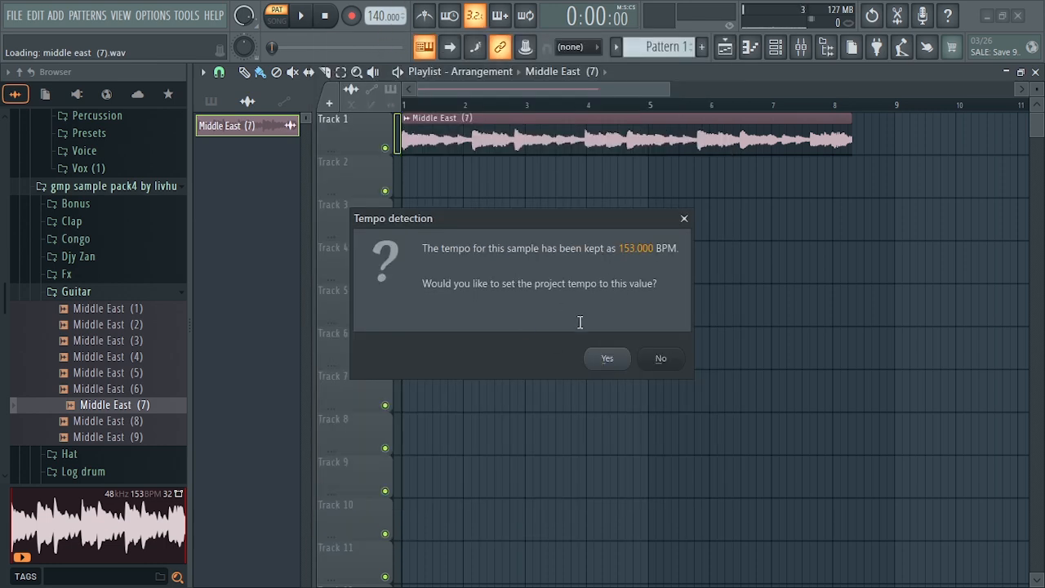
click(608, 362)
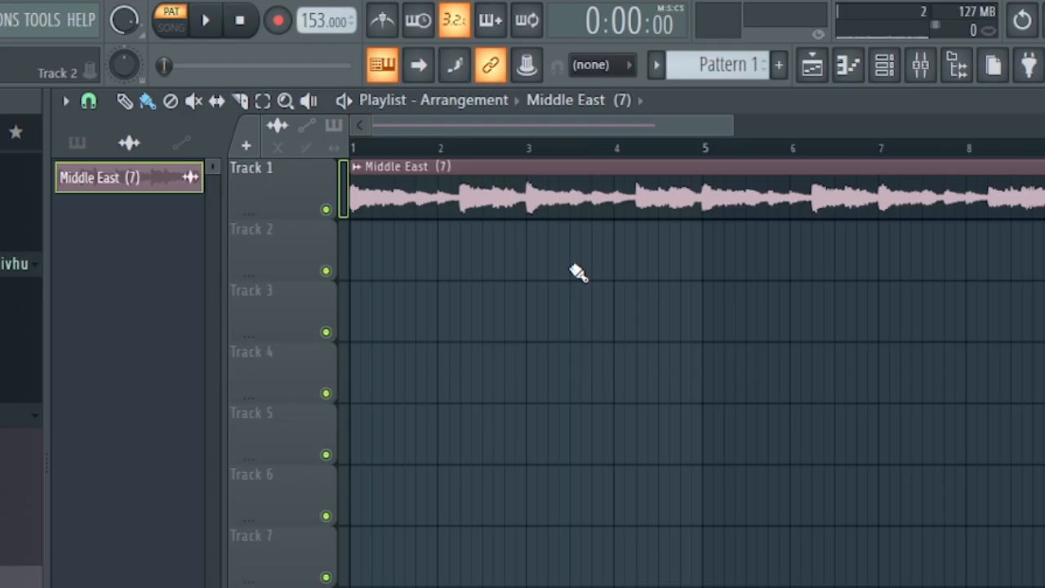
Toggle playback between song and pattern mode, ending in pattern mode, and view the audio clip's channel in the channel rack.
click(176, 20)
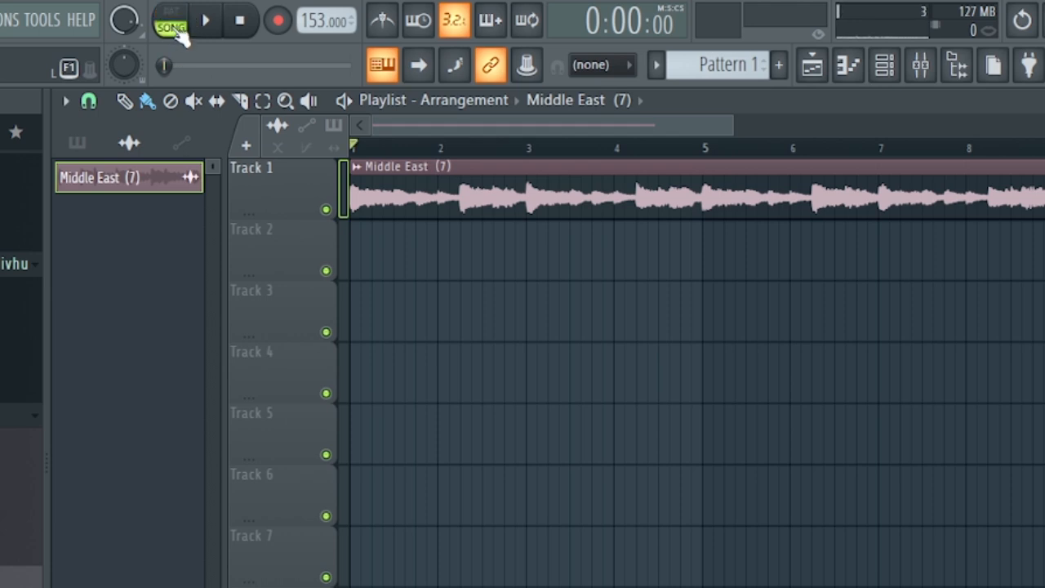
click(175, 34)
click(175, 34)
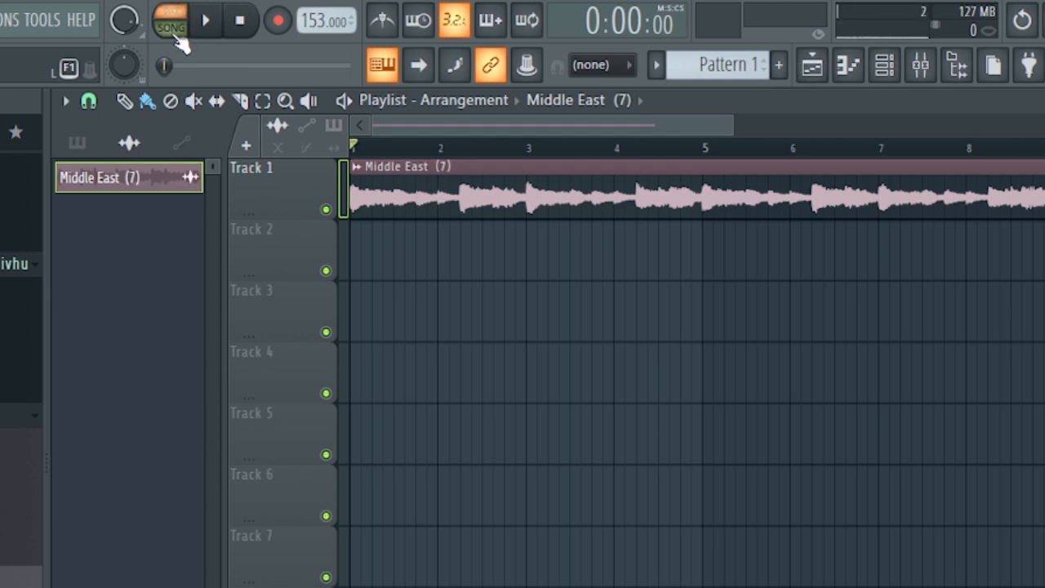
click(175, 19)
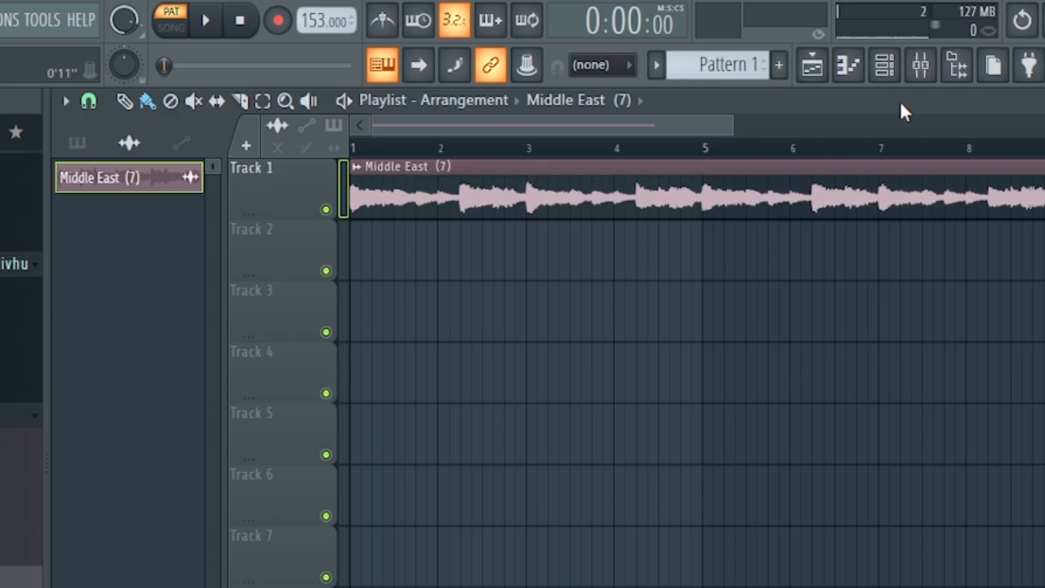
click(886, 69)
drag(732, 338, 604, 344)
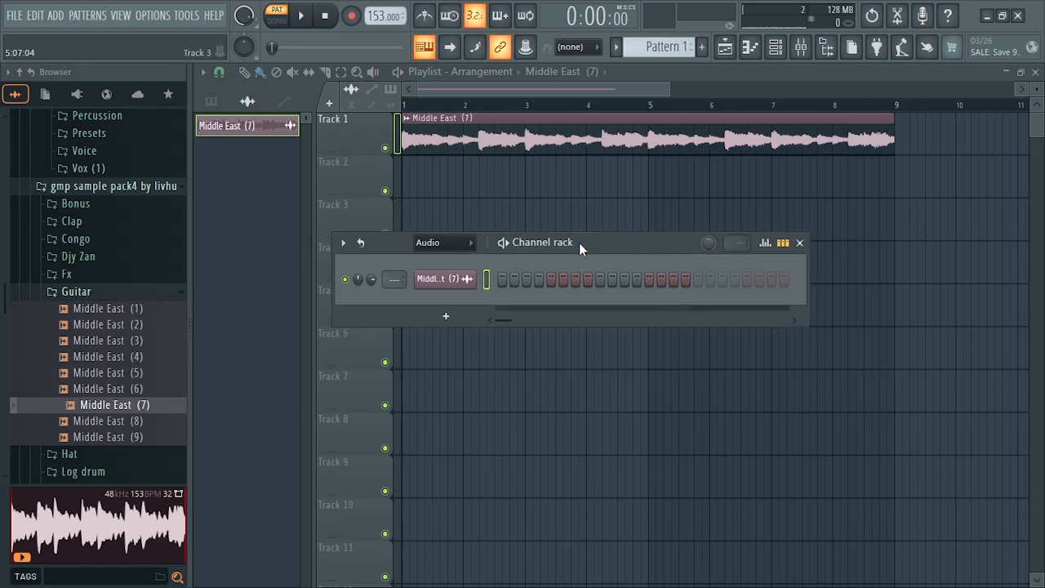
Switch playback to song mode, close the channel rack and play the Middle East (7) clip in the playlist.
click(278, 18)
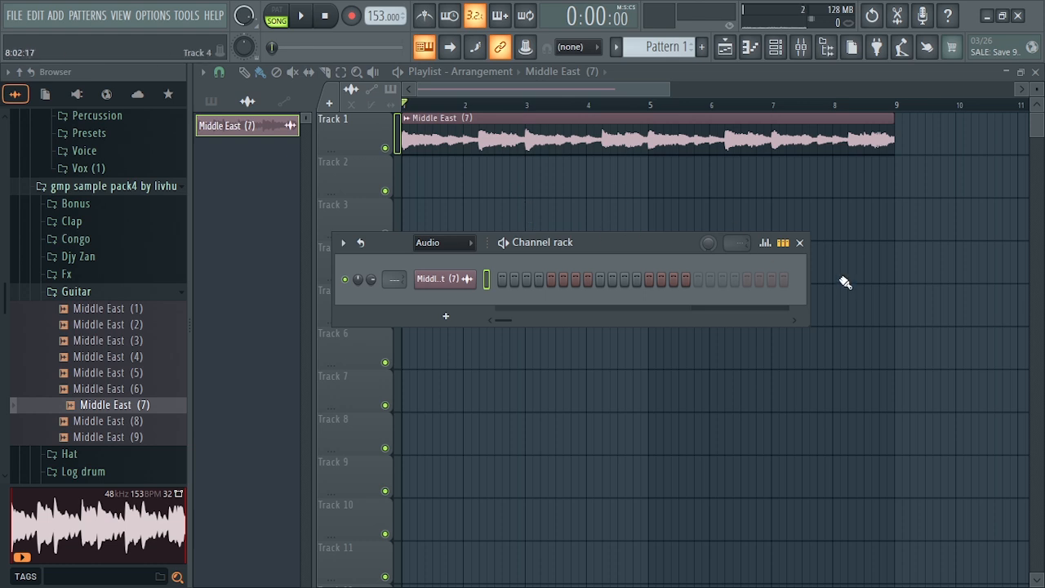
click(799, 243)
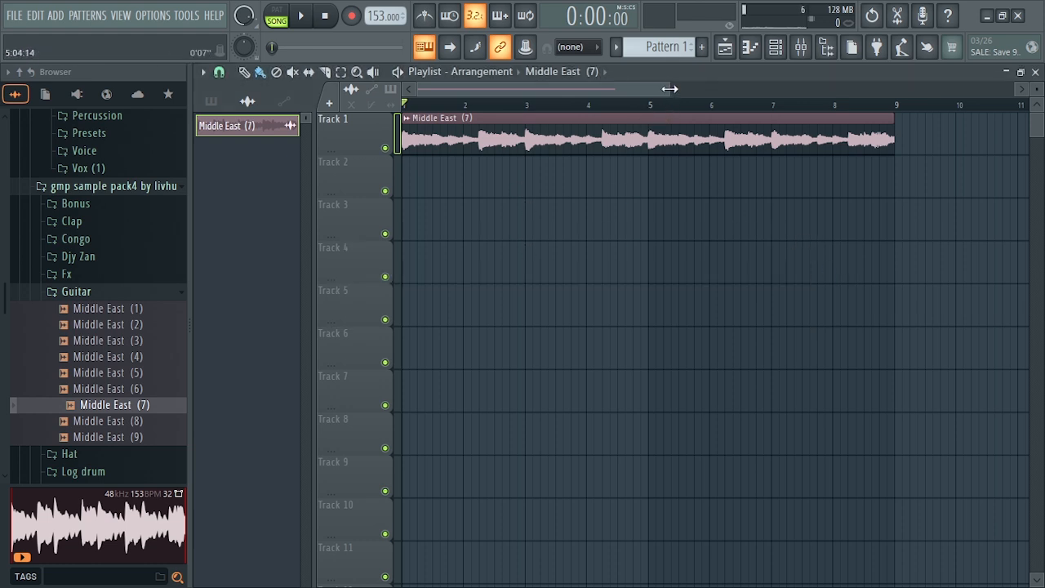
drag(670, 88, 789, 89)
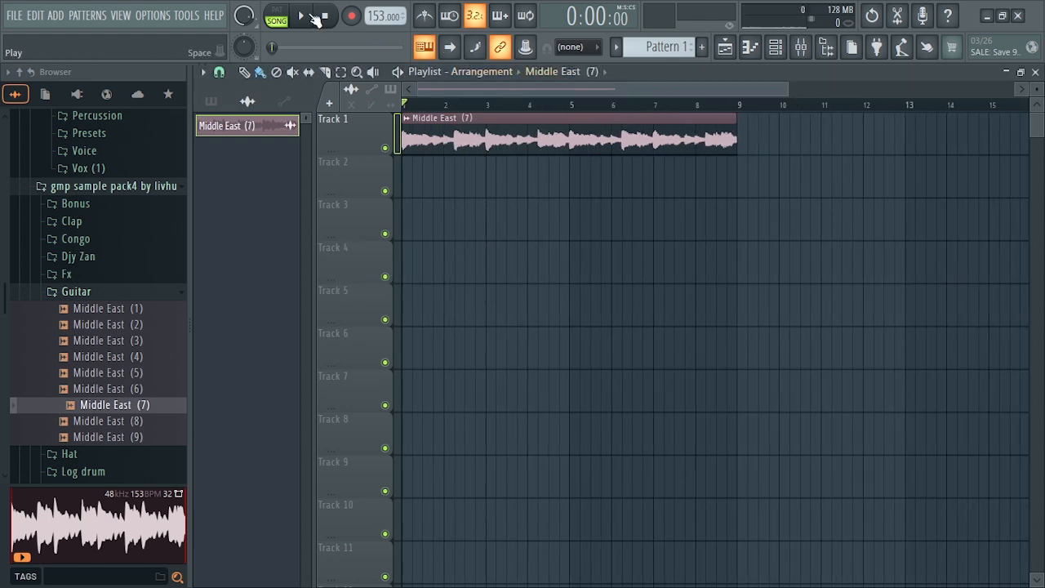
click(314, 18)
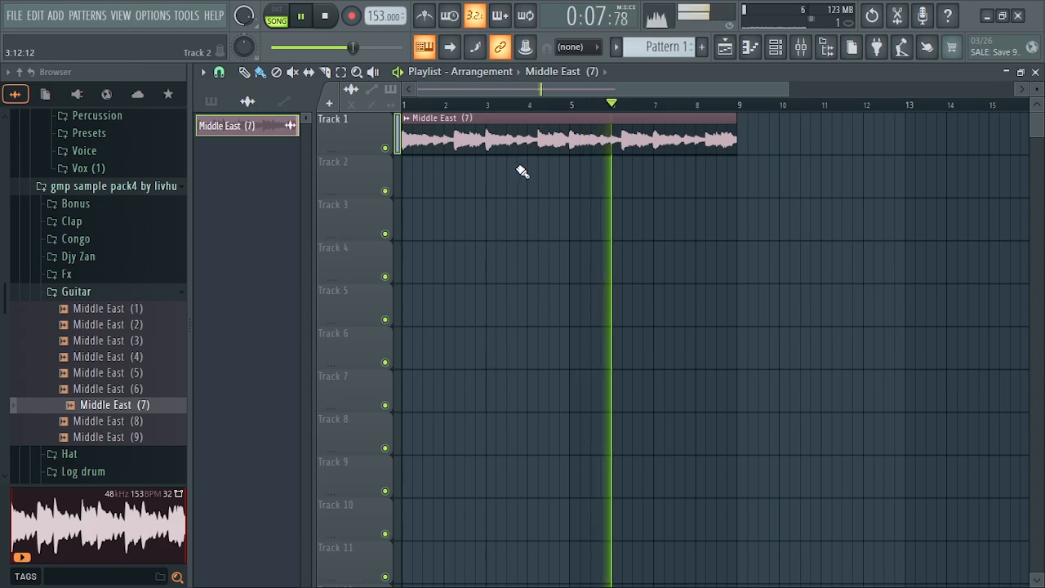
Enable the metronome and play the Middle East (7) clip against it, stopping playback before and after.
key(space)
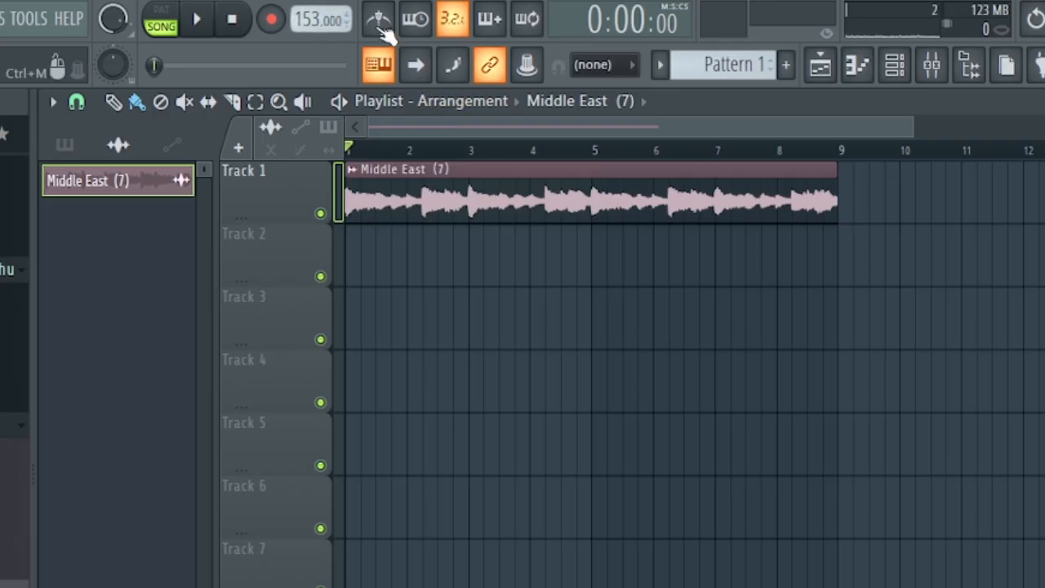
click(380, 25)
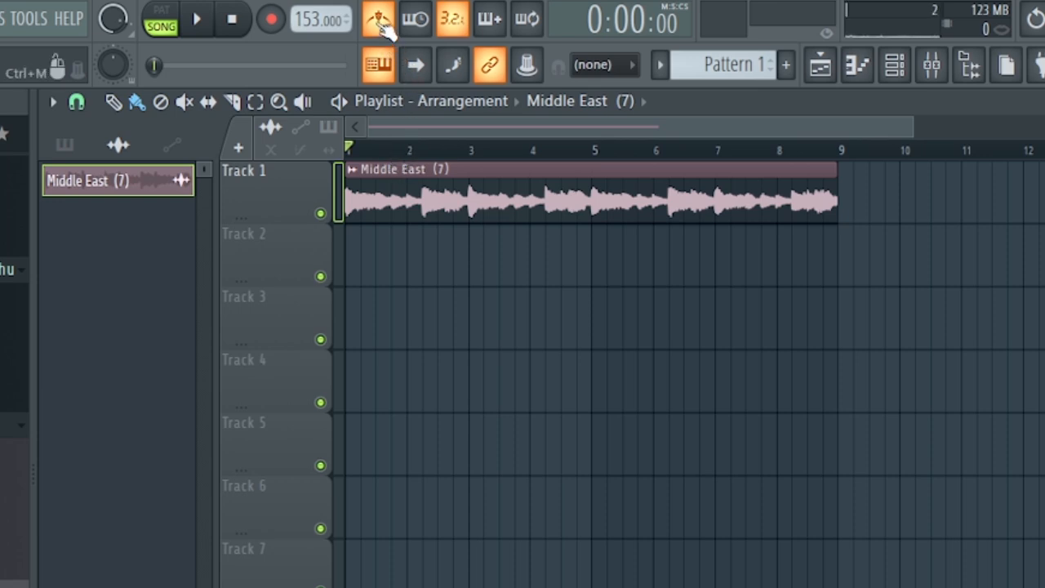
key(space)
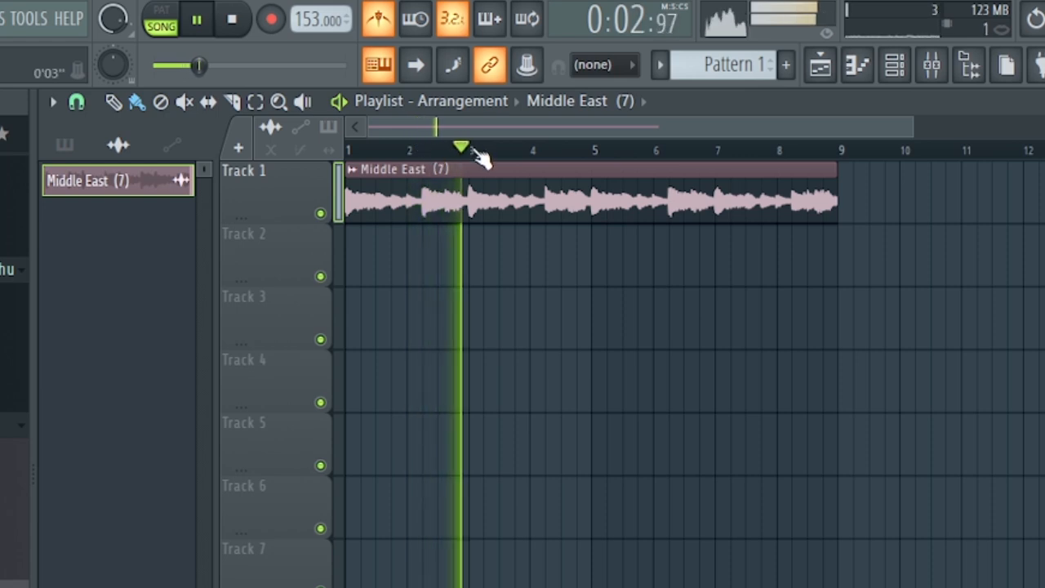
key(space)
Switch the metronome sound to Cowbell, play the clip with it, and set the sound back to Hi-hat.
right_click(377, 23)
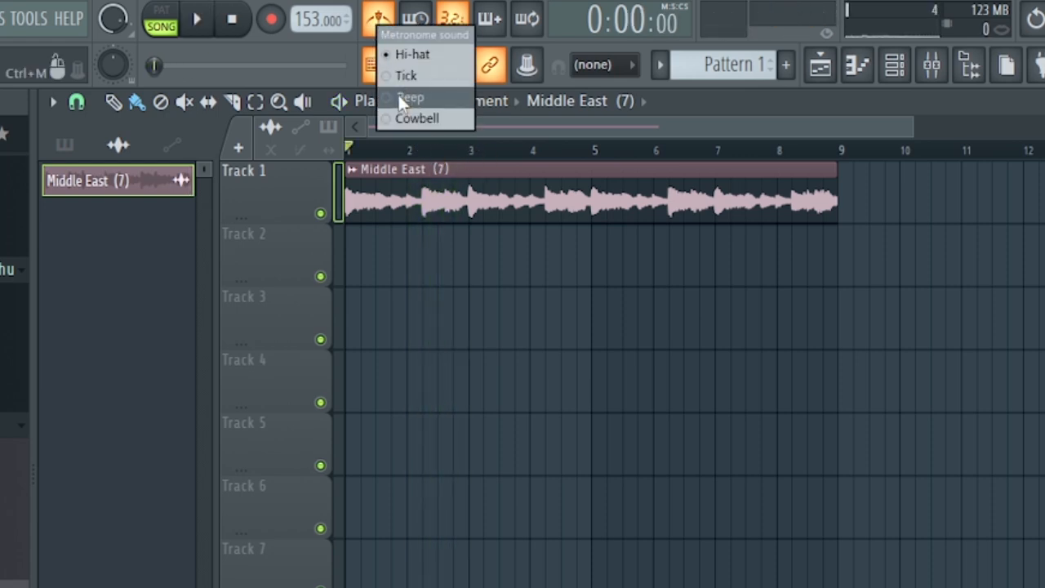
click(406, 116)
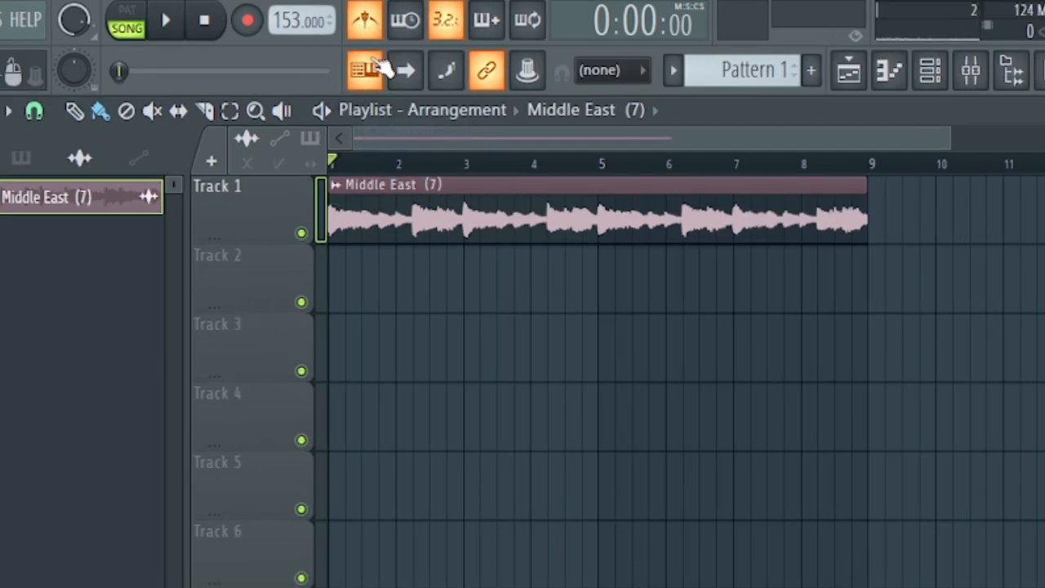
key(space)
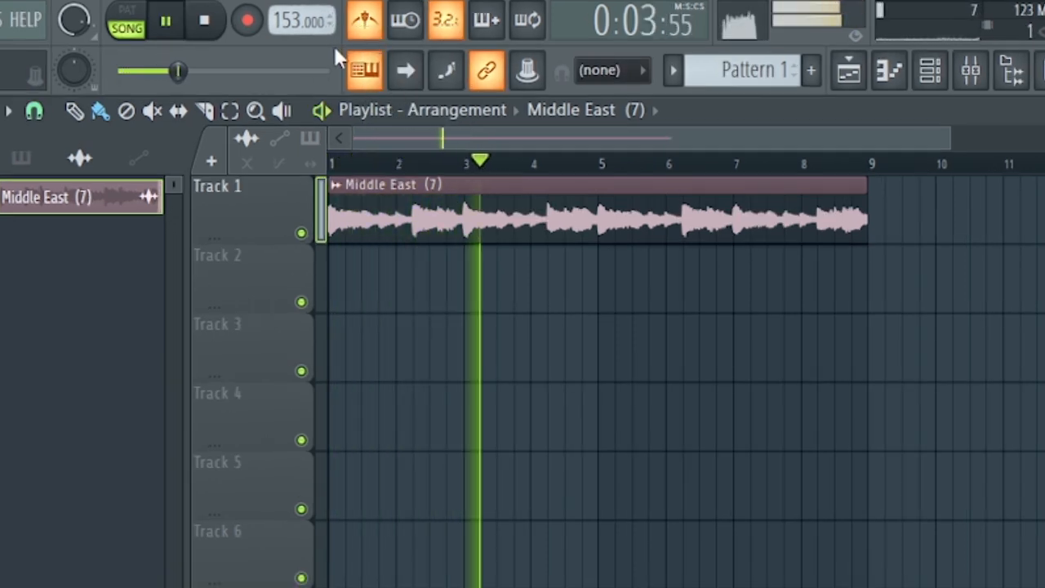
right_click(364, 20)
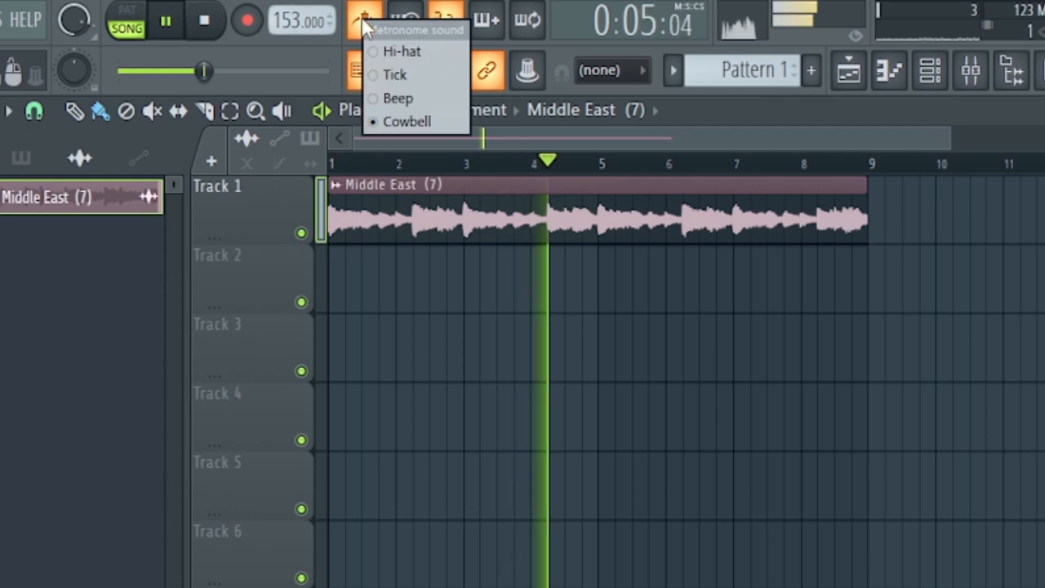
click(404, 53)
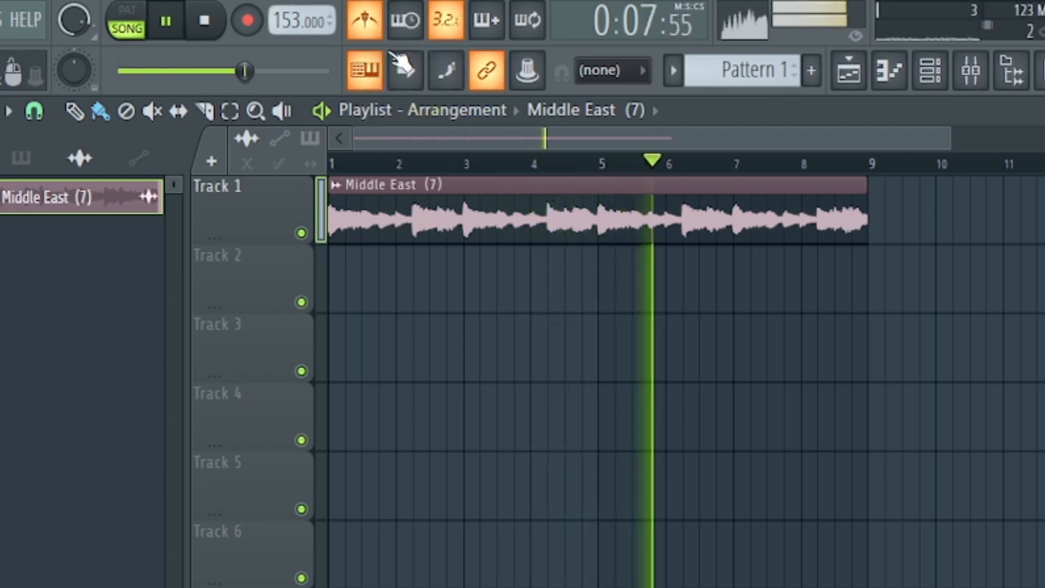
Audition the other metronome sounds while the clip plays, and stop playback.
right_click(365, 33)
click(394, 85)
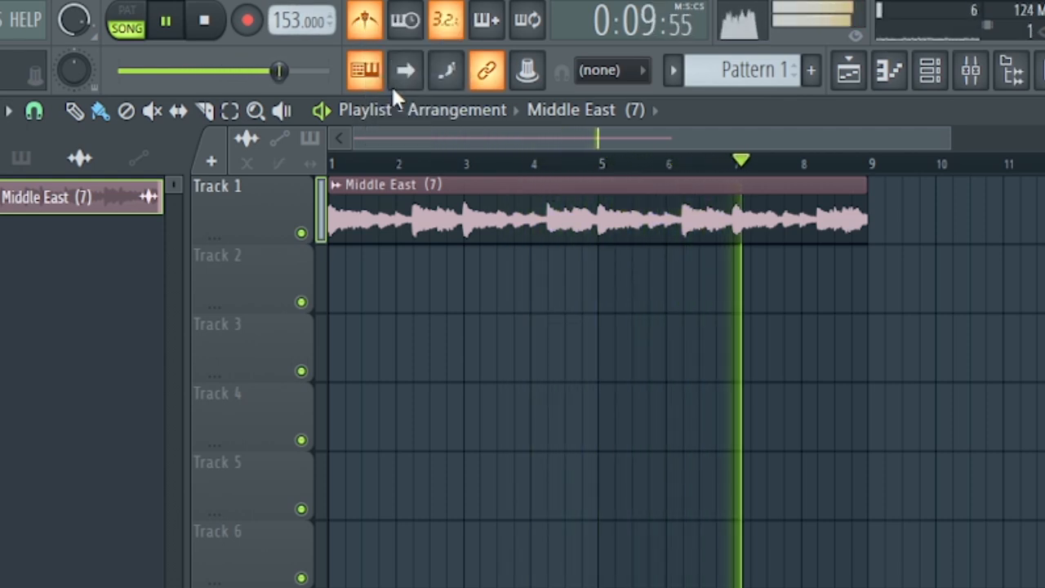
right_click(378, 39)
click(394, 97)
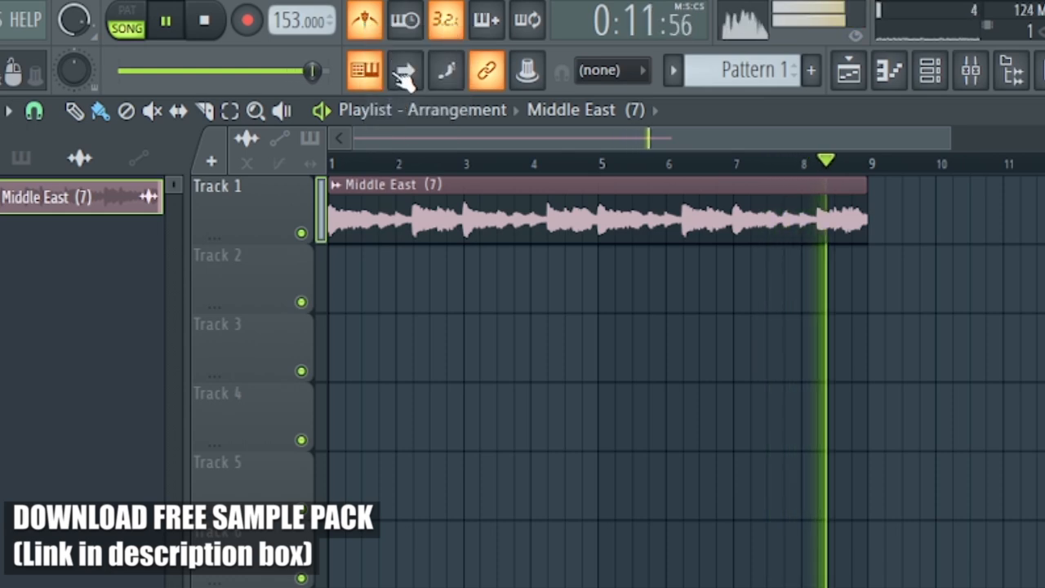
right_click(378, 37)
click(396, 76)
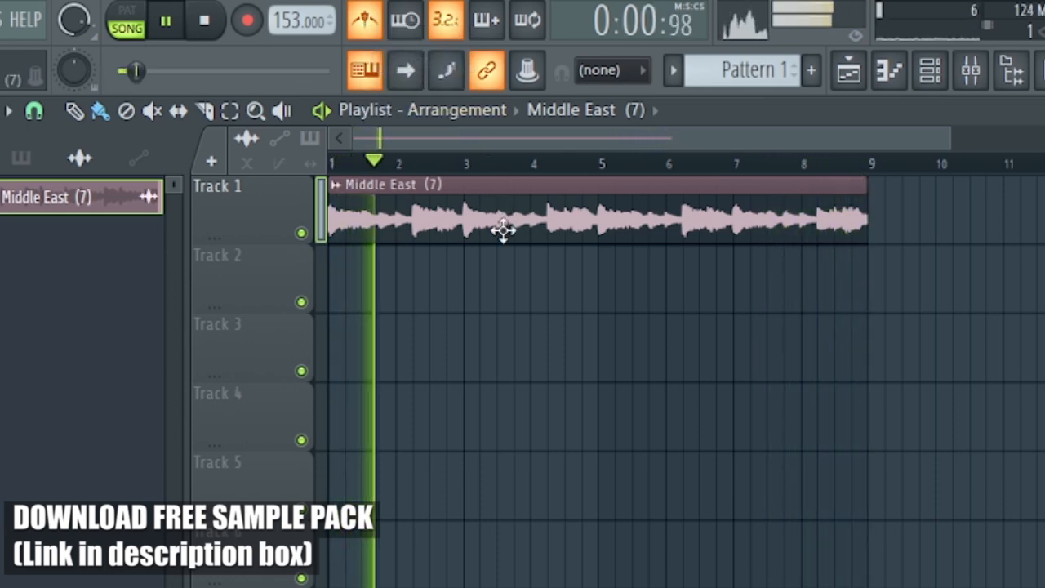
key(space)
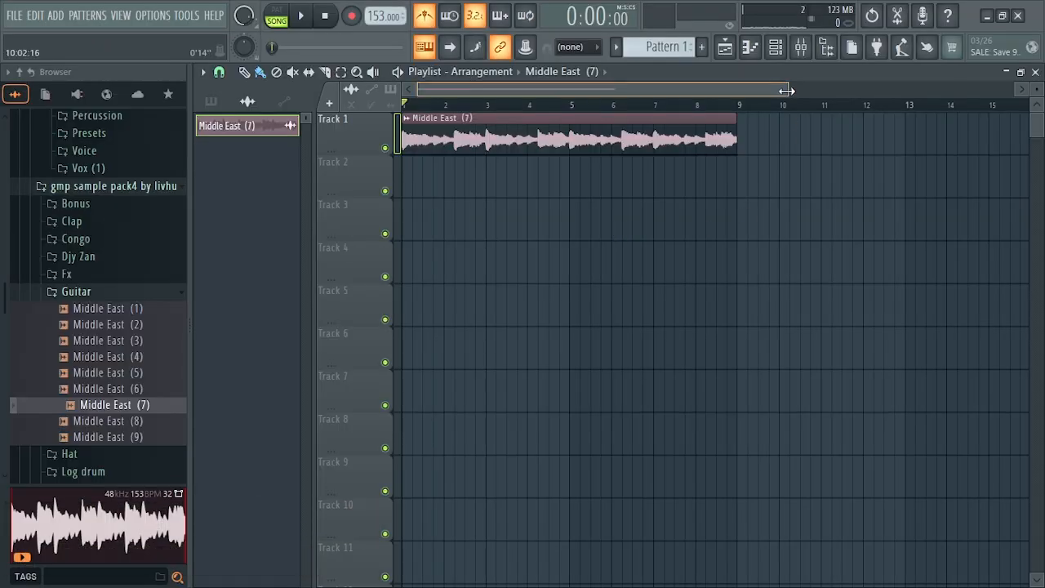
Turn off the metronome and show the channel rack.
drag(952, 139, 715, 99)
drag(642, 66, 635, 67)
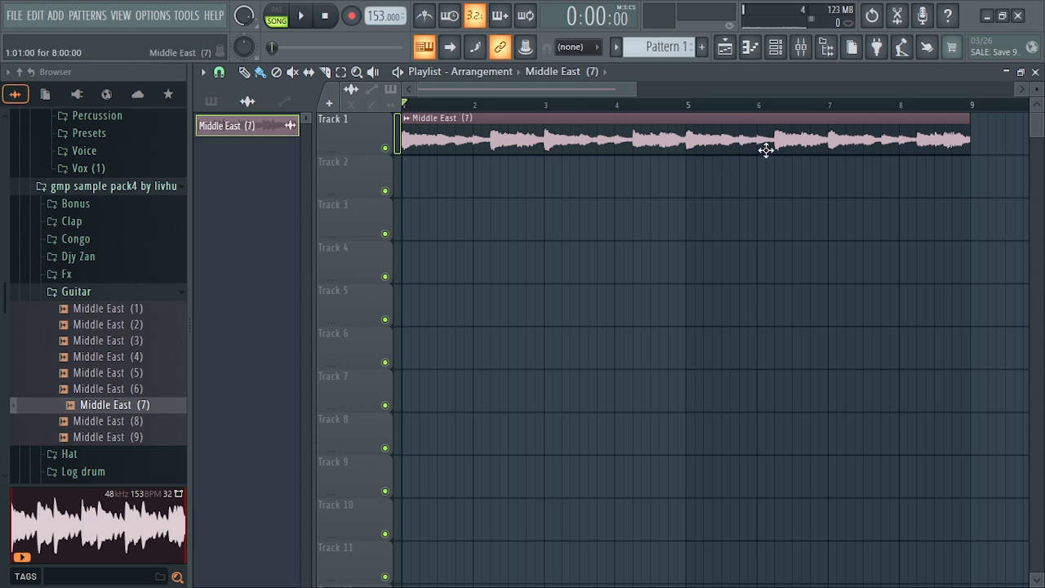
click(776, 49)
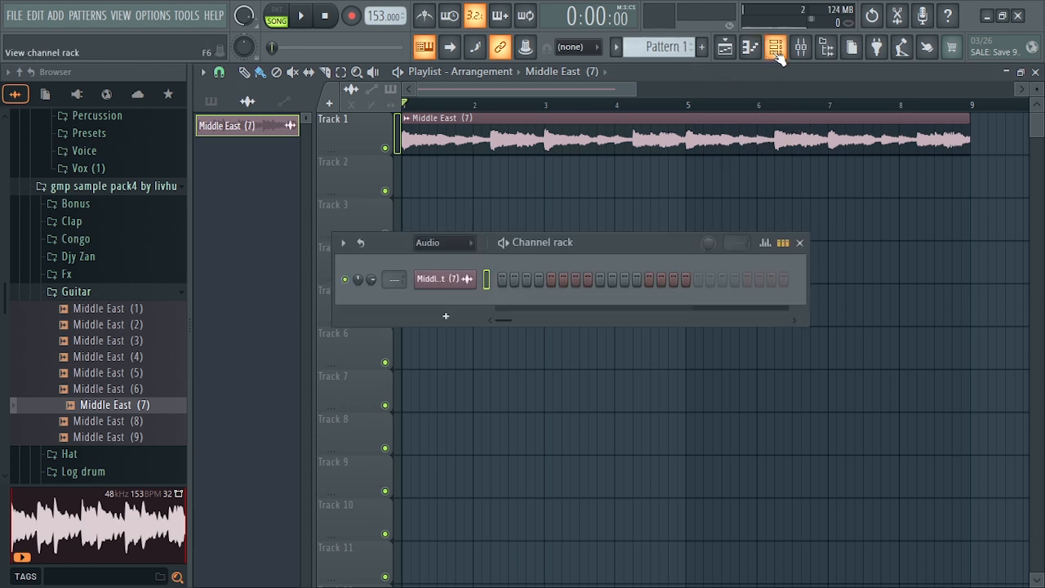
click(776, 48)
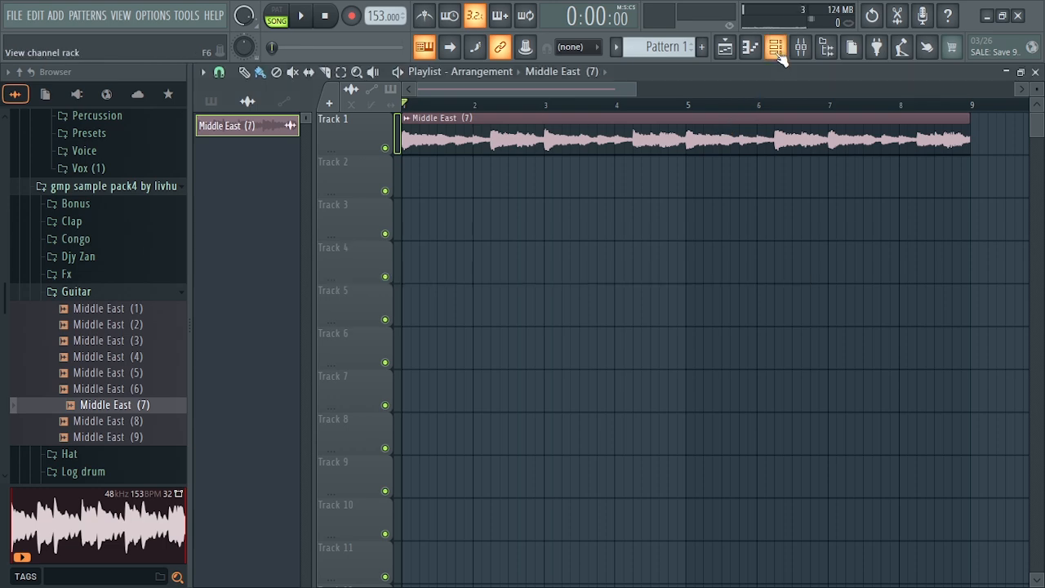
click(776, 47)
Preview JEB KLAP (1) and (2) from the KLAPZ folder and add JEB KLAP (2) as a new channel in the channel rack.
scroll(145, 384, down, 15)
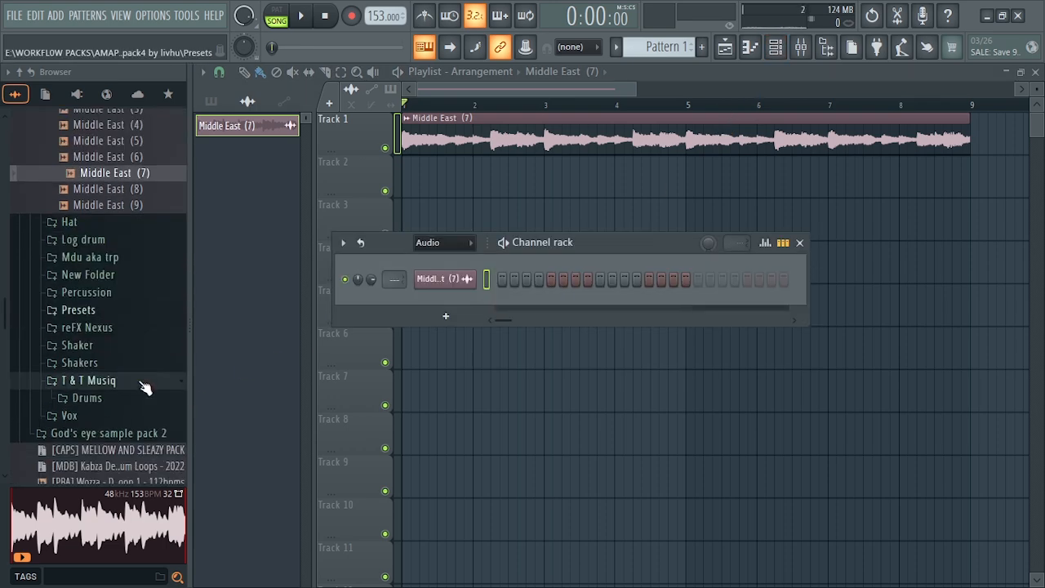
scroll(116, 373, up, 6)
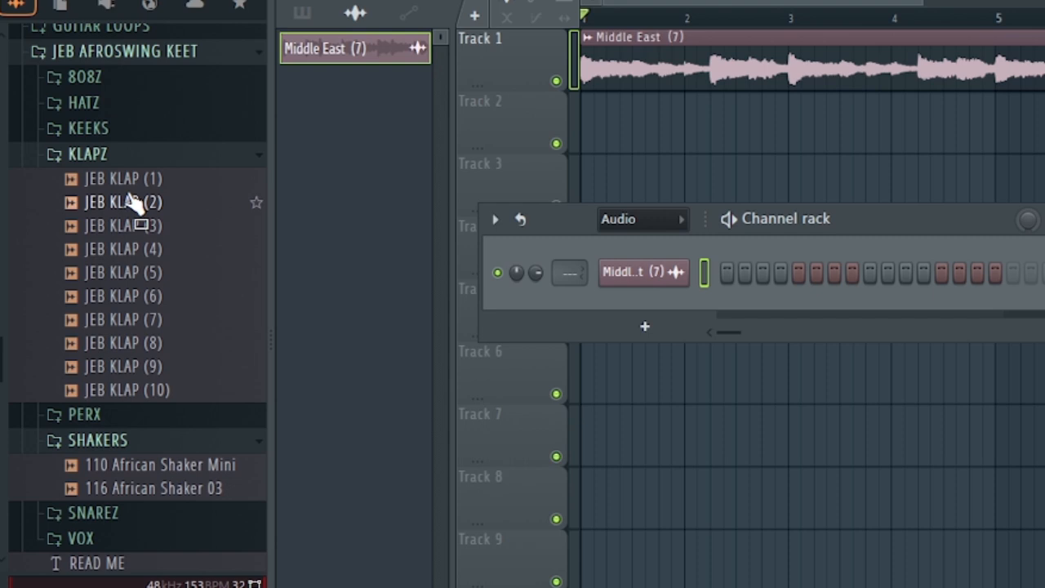
click(94, 216)
click(95, 232)
click(124, 182)
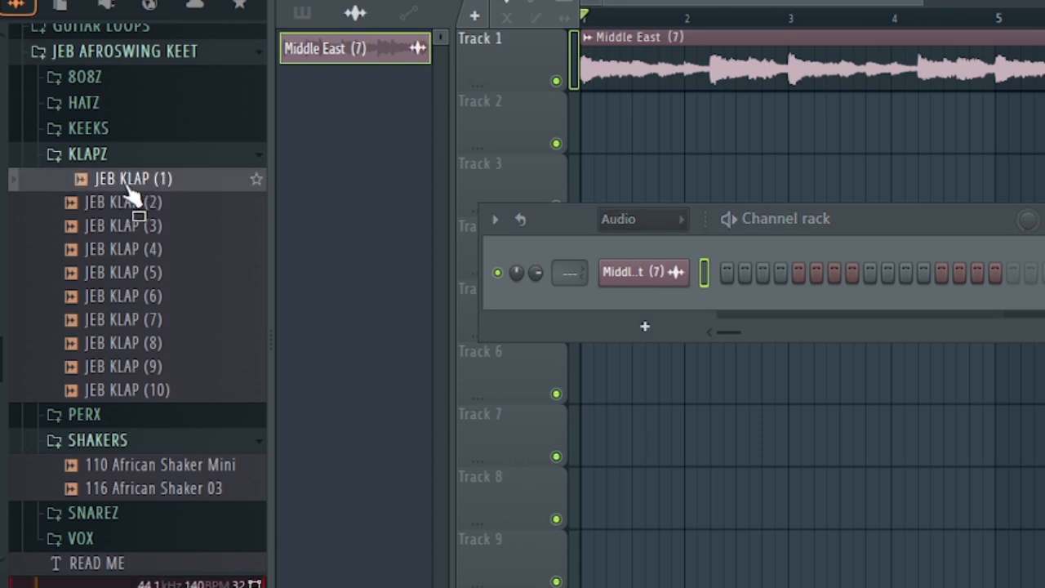
click(130, 204)
drag(122, 214, 636, 302)
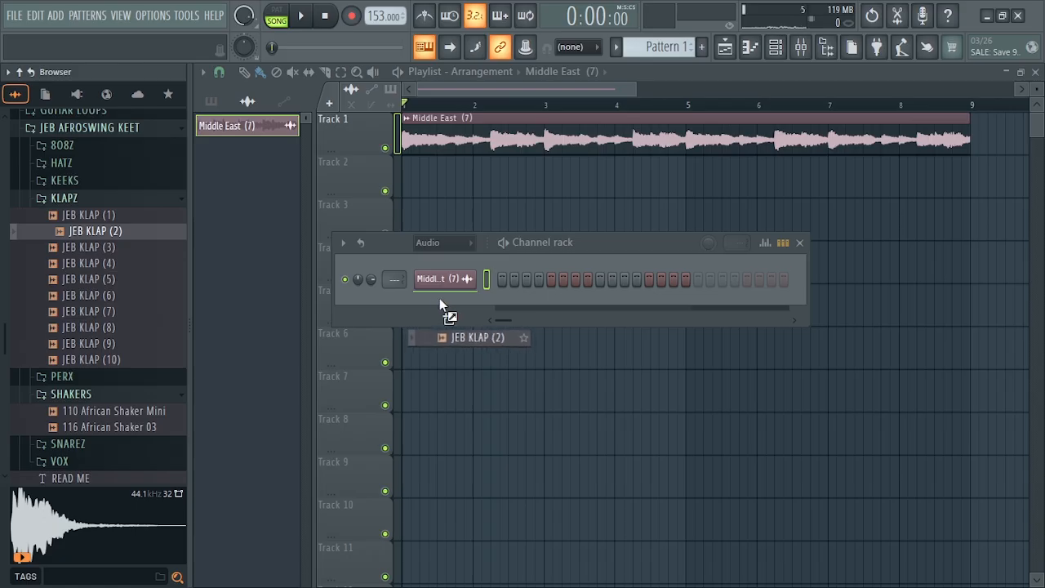
drag(439, 298, 445, 302)
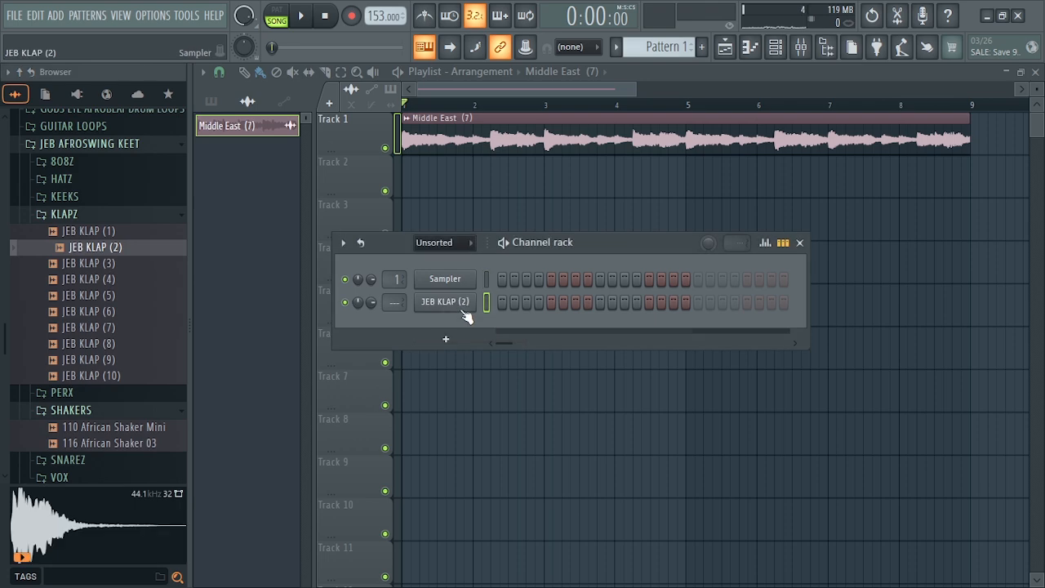
Find the KEEKS folder in JEB AFROSWING KEET and preview the kick samples JEB KEEK (1) to (4).
scroll(114, 319, down, 3)
scroll(114, 318, down, 3)
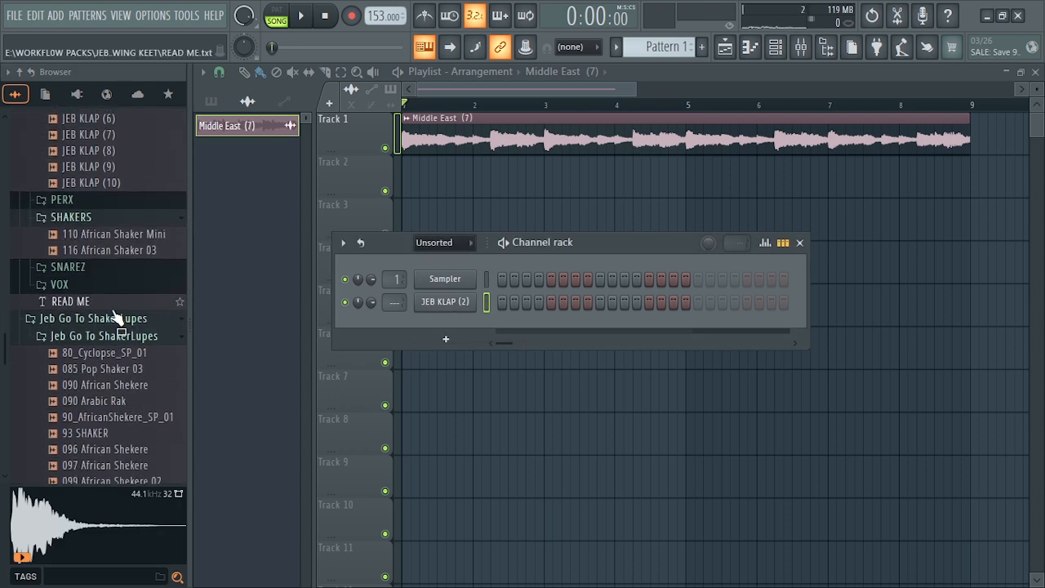
scroll(115, 317, down, 5)
scroll(115, 315, up, 7)
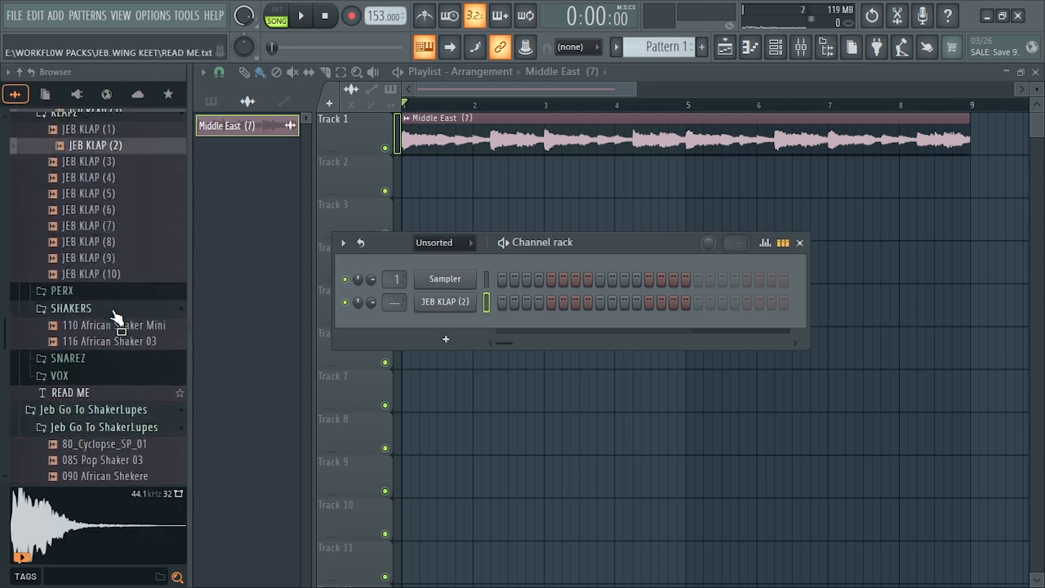
click(98, 314)
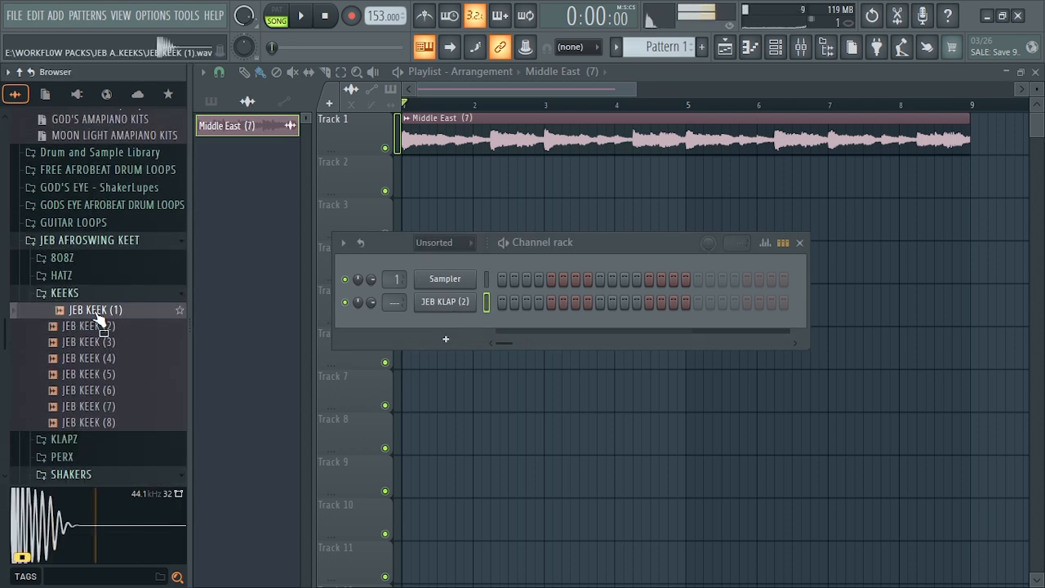
click(98, 327)
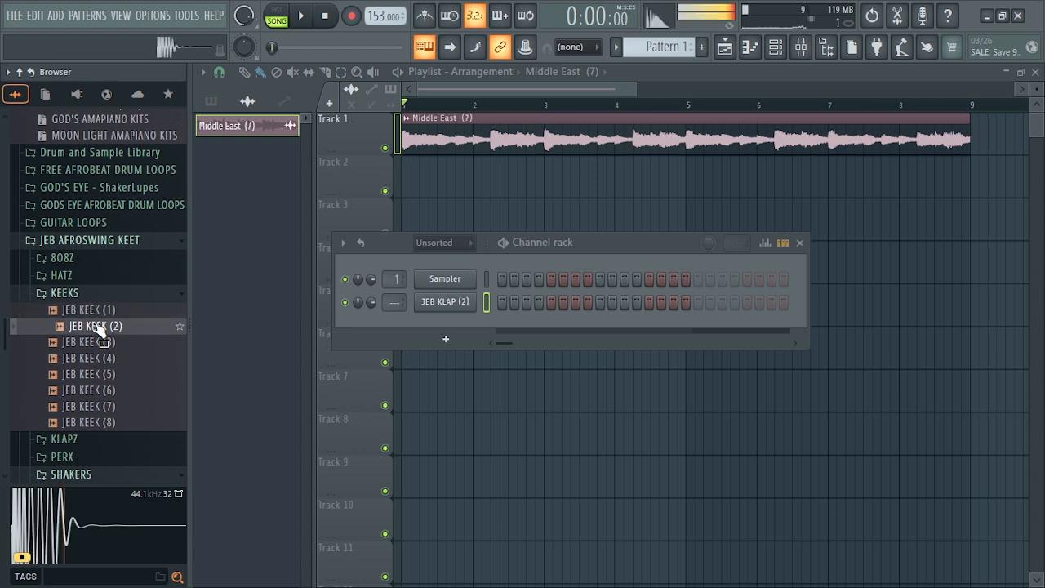
click(104, 343)
click(110, 359)
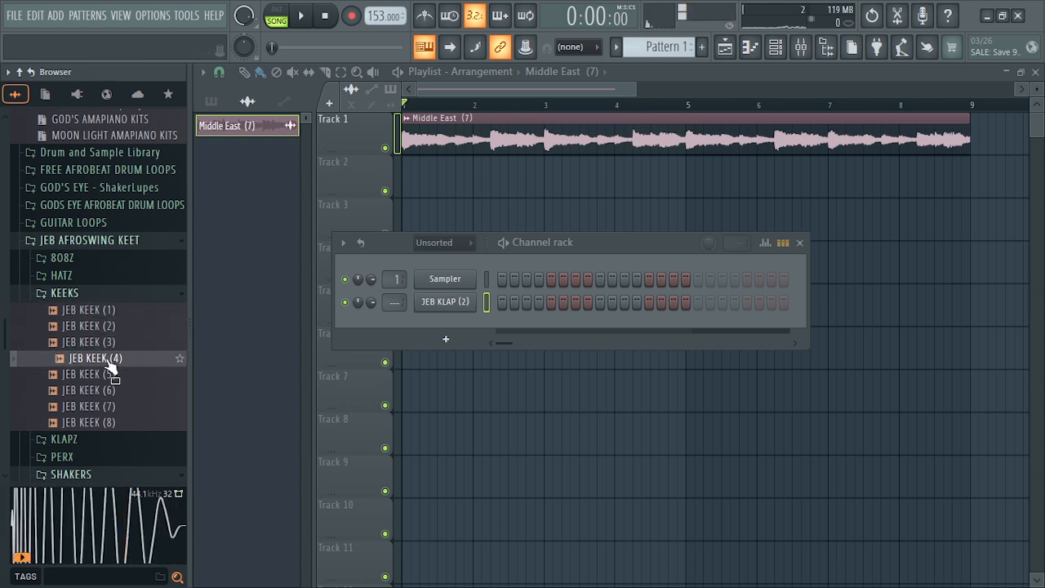
Preview the remaining kick samples JEB KEEK (5) to (8).
scroll(110, 364, down, 3)
click(108, 278)
click(109, 295)
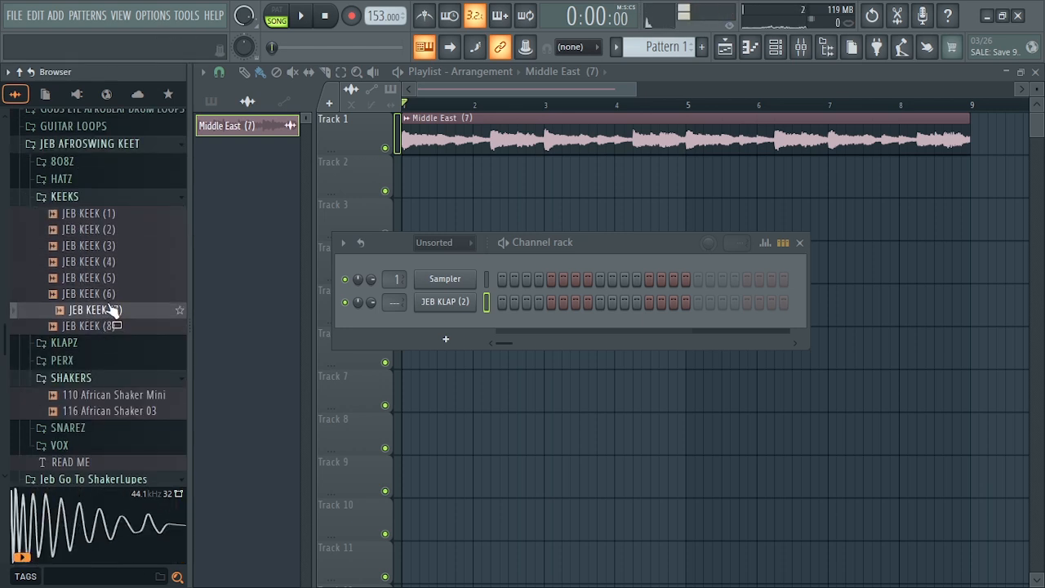
click(110, 311)
click(110, 326)
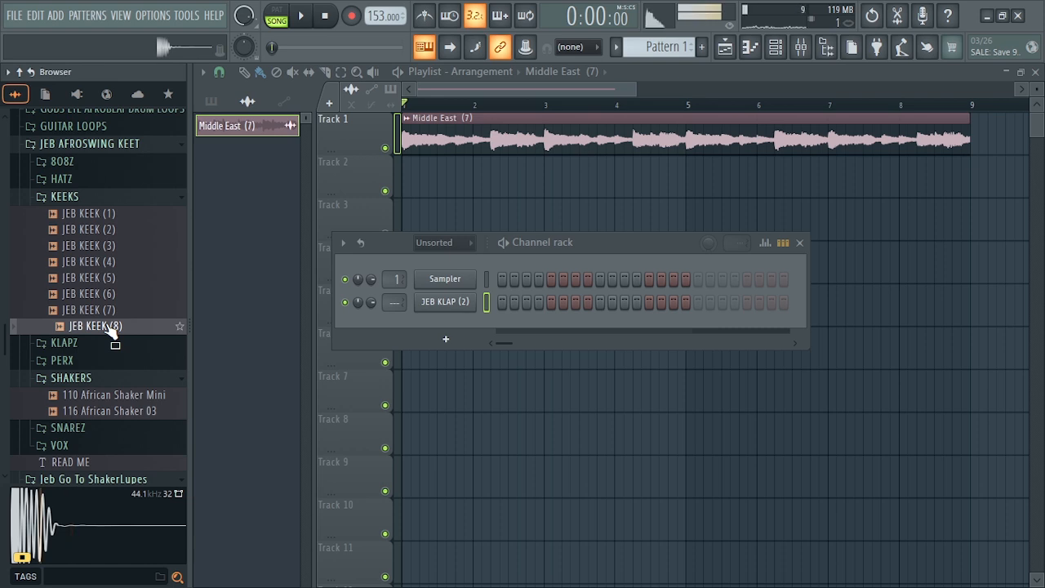
Compare JEB KEEK (1) to (3) again and load JEB KEEK (2) into the Sampler channel of the channel rack.
click(102, 215)
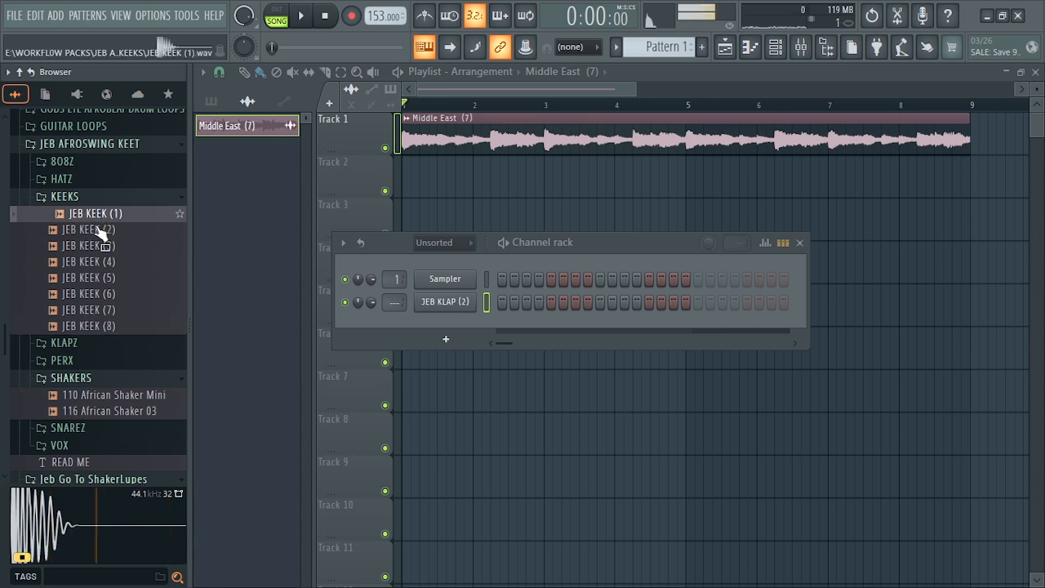
click(106, 233)
click(106, 249)
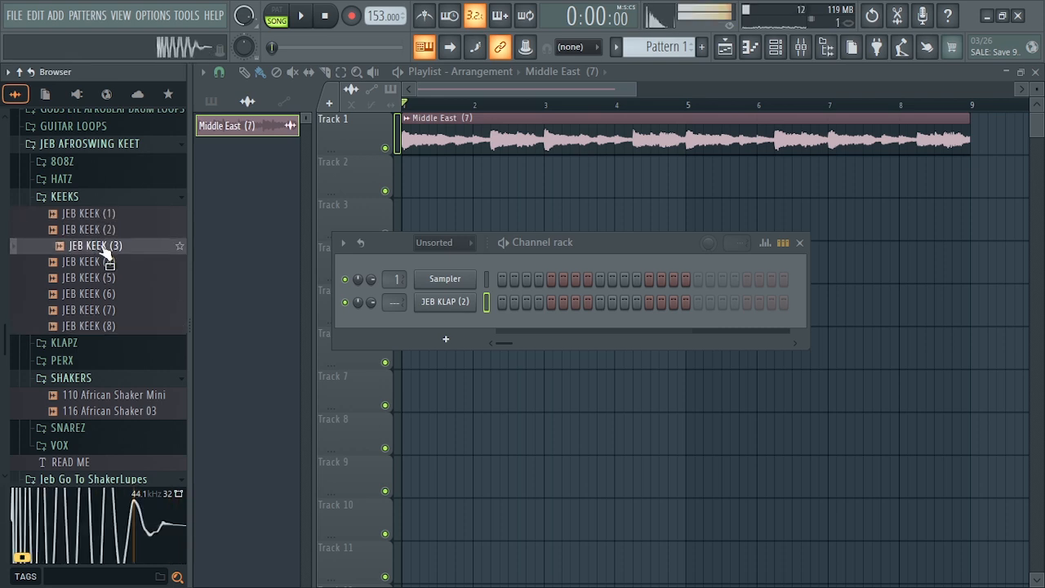
click(103, 233)
drag(103, 235, 447, 282)
Move the channel rack aside, select Pattern 1 and place it at bar 1 on Track 2 of the playlist.
drag(556, 244, 504, 253)
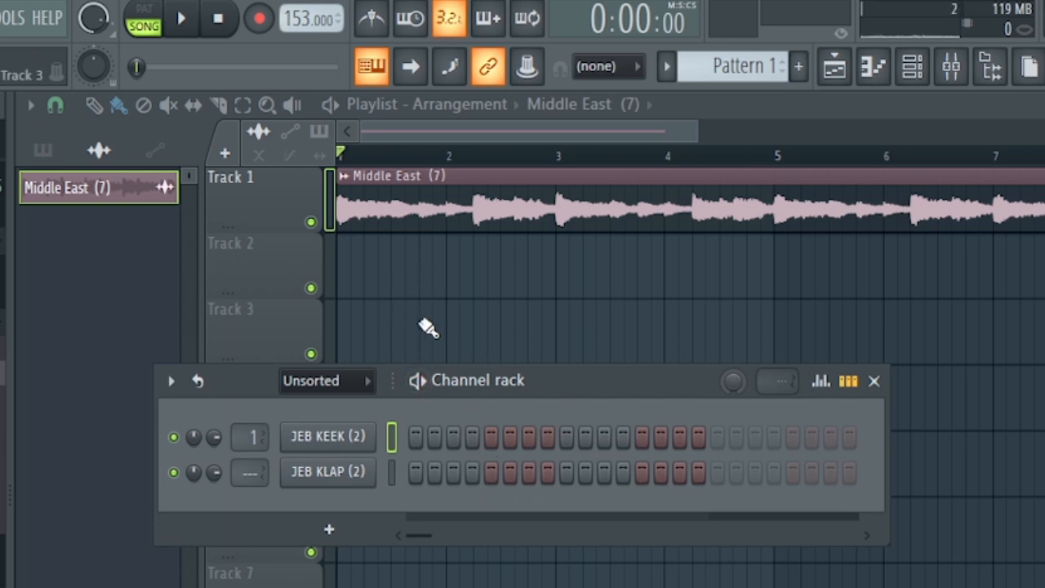
click(739, 62)
click(347, 282)
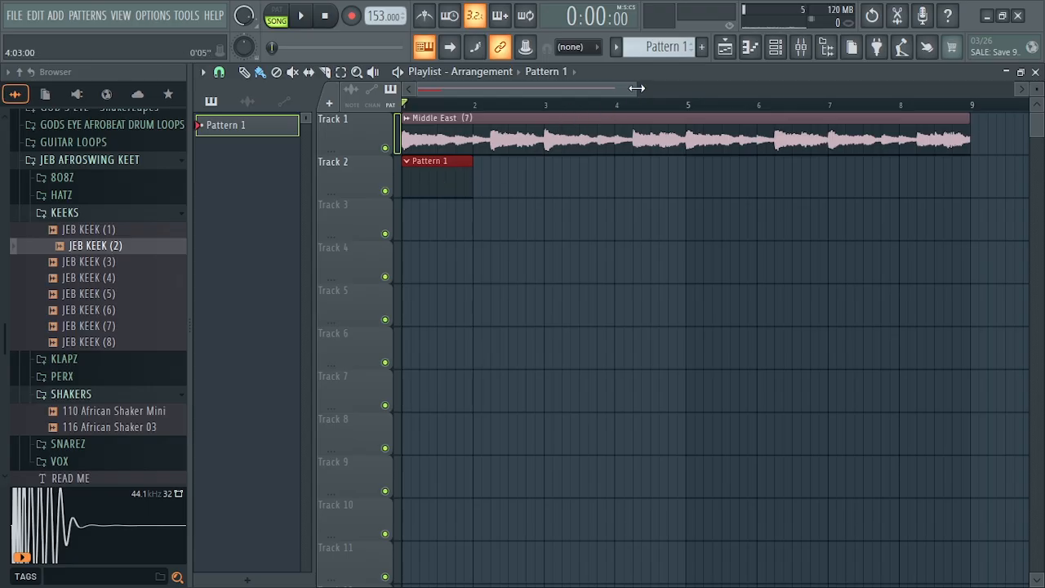
Reopen the channel rack below Pattern 1's clip, add a hit on step 9 of the JEB KLAP (2) channel and play it back.
drag(637, 87, 565, 88)
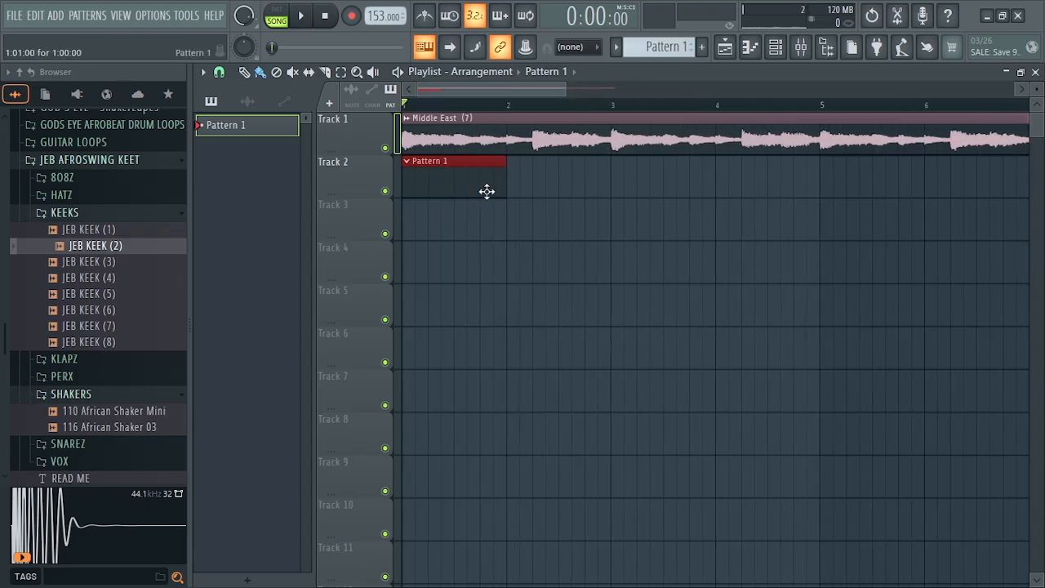
click(750, 47)
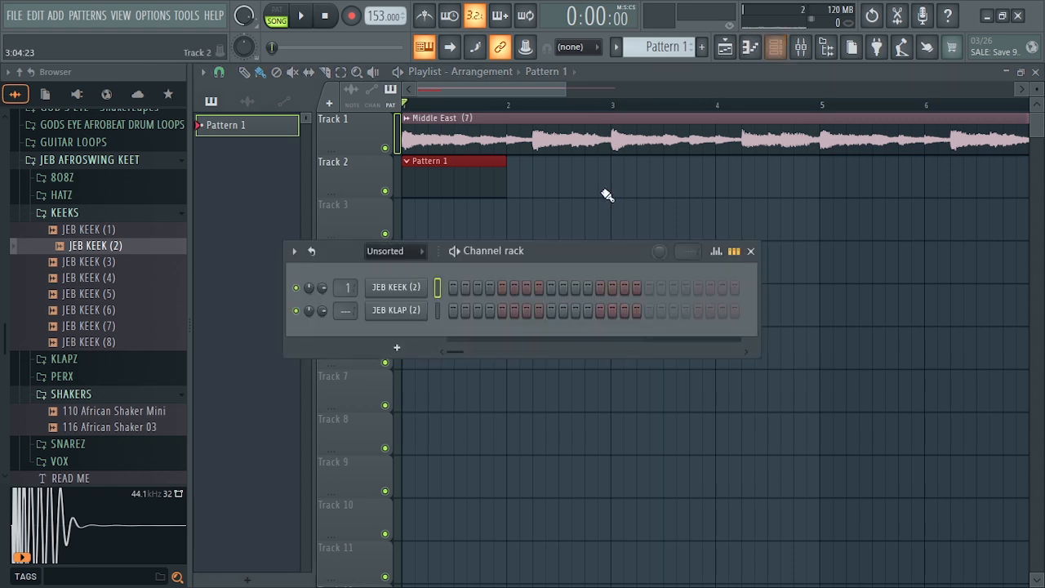
drag(493, 250, 489, 280)
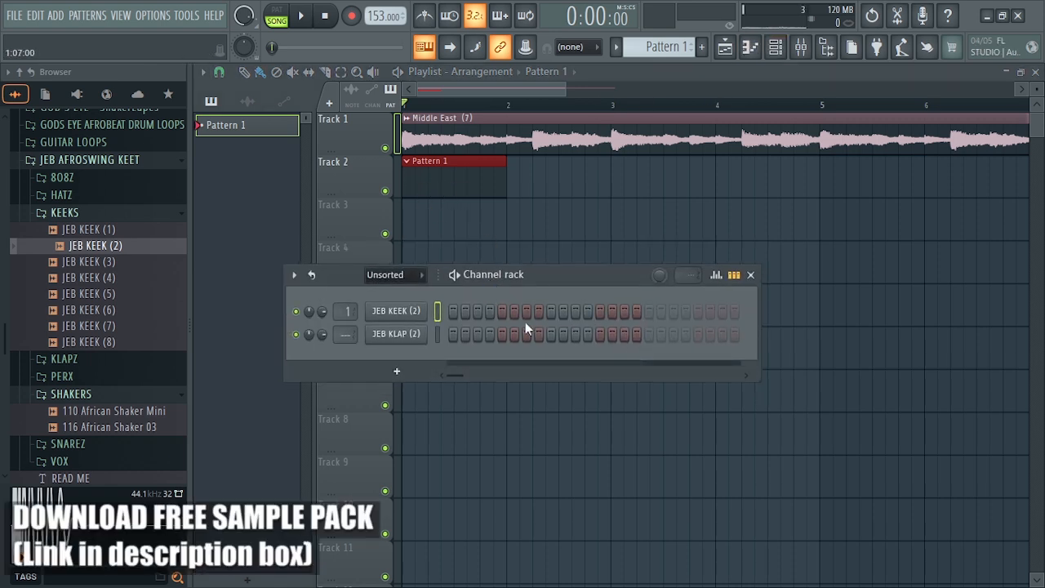
click(551, 335)
key(space)
key(space)
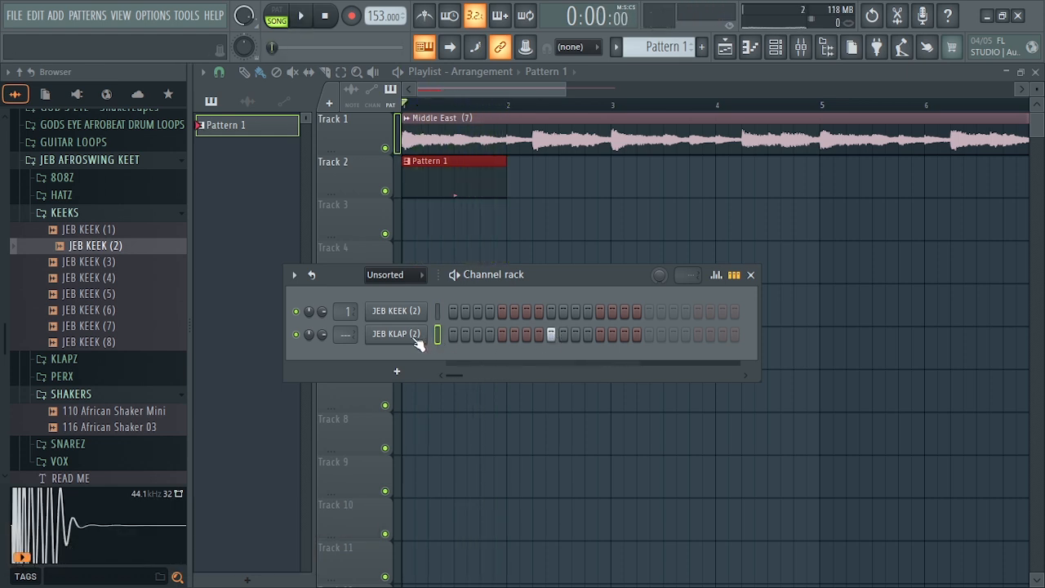
Open the JEB KLAP (2) channel in the piano roll, collapse the browser and shrink the velocity lane to enlarge the note grid.
right_click(416, 343)
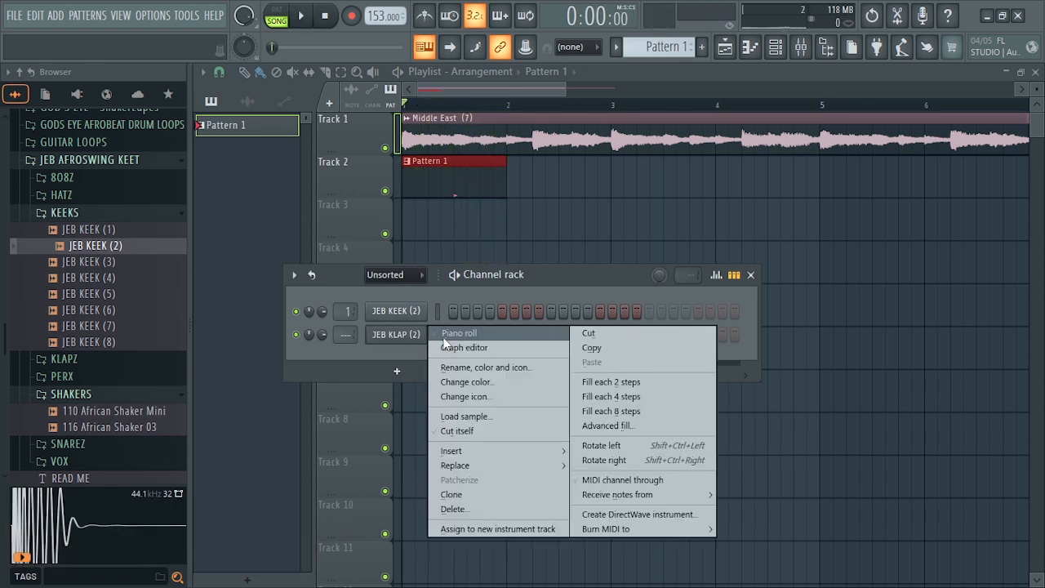
click(446, 337)
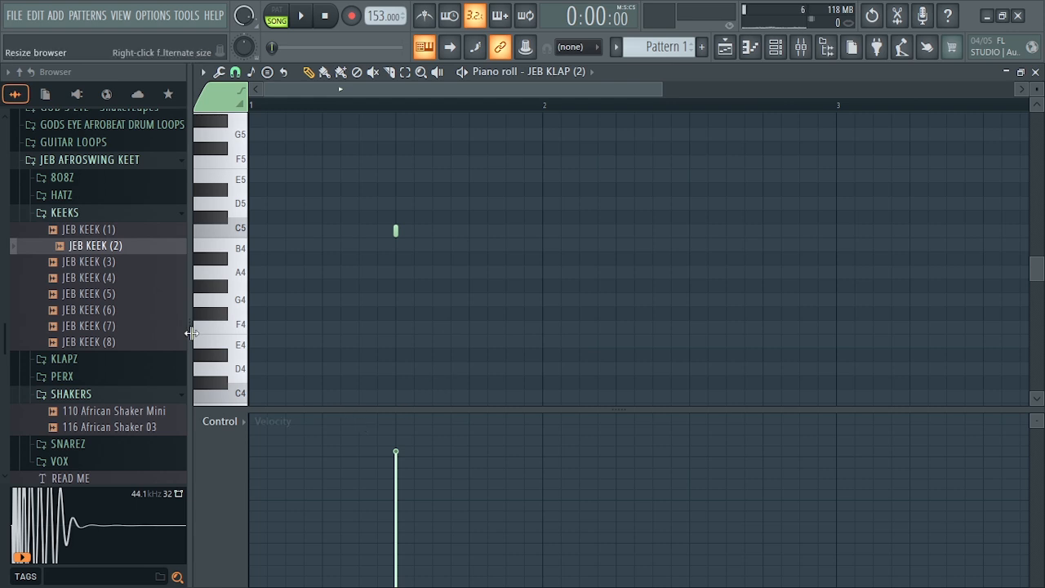
drag(191, 333, 9, 335)
scroll(295, 342, up, 2)
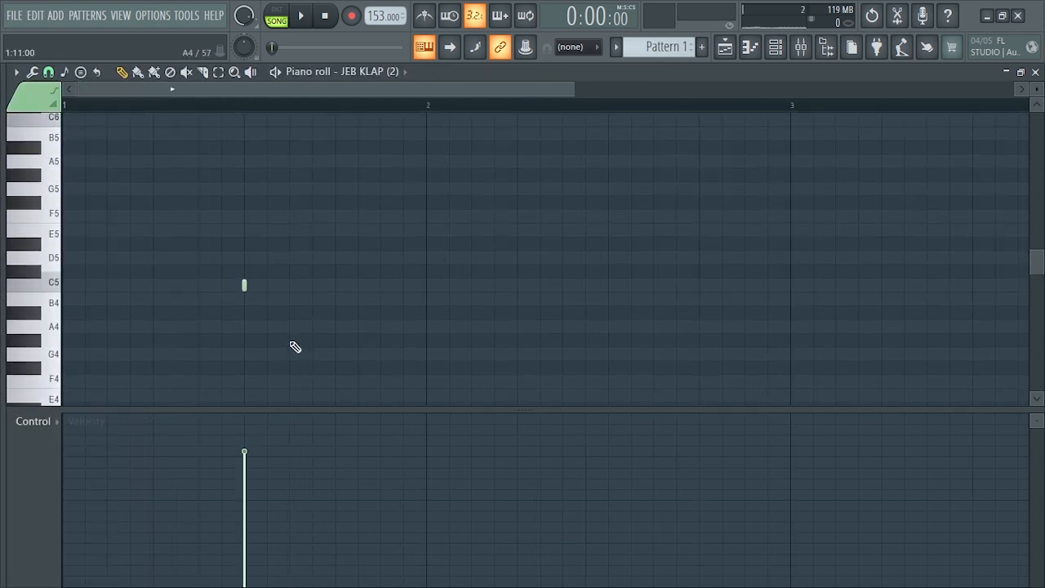
scroll(294, 346, down, 4)
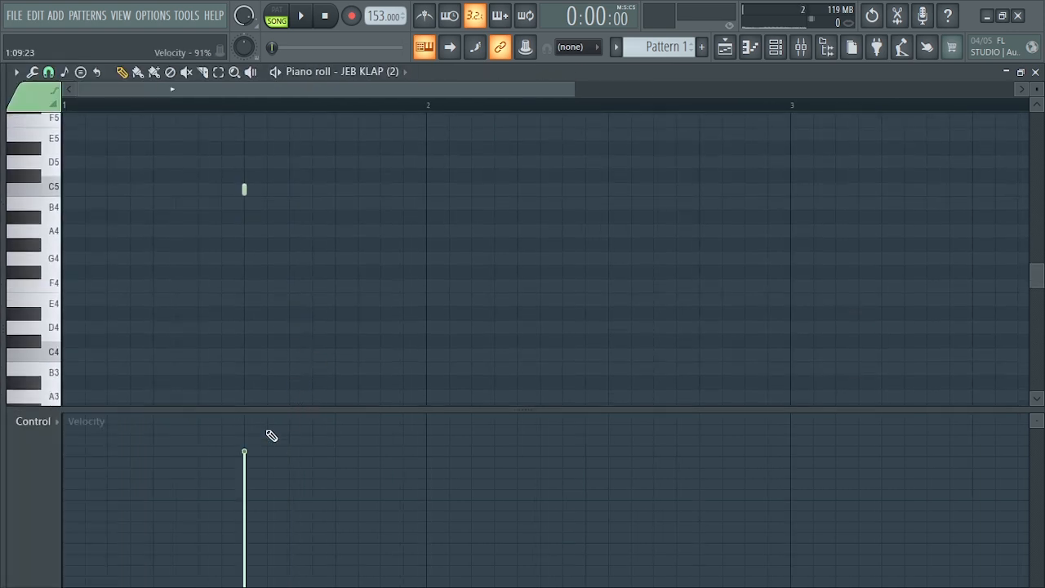
drag(264, 408, 263, 461)
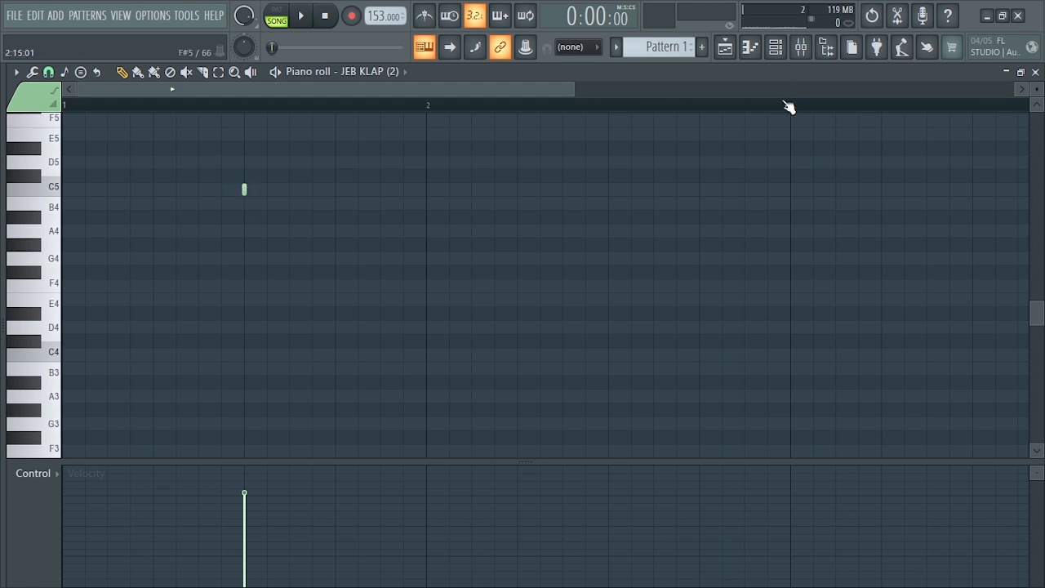
Bring up the channel rack, close the JEB KLAP (2) piano roll and open it again from its channel.
click(776, 47)
right_click(233, 333)
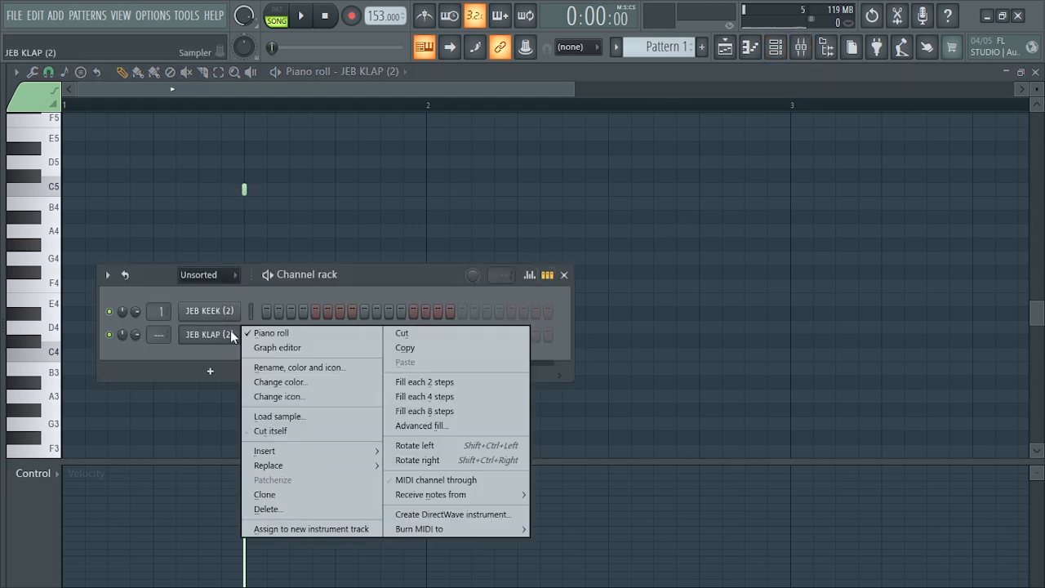
click(284, 333)
right_click(239, 340)
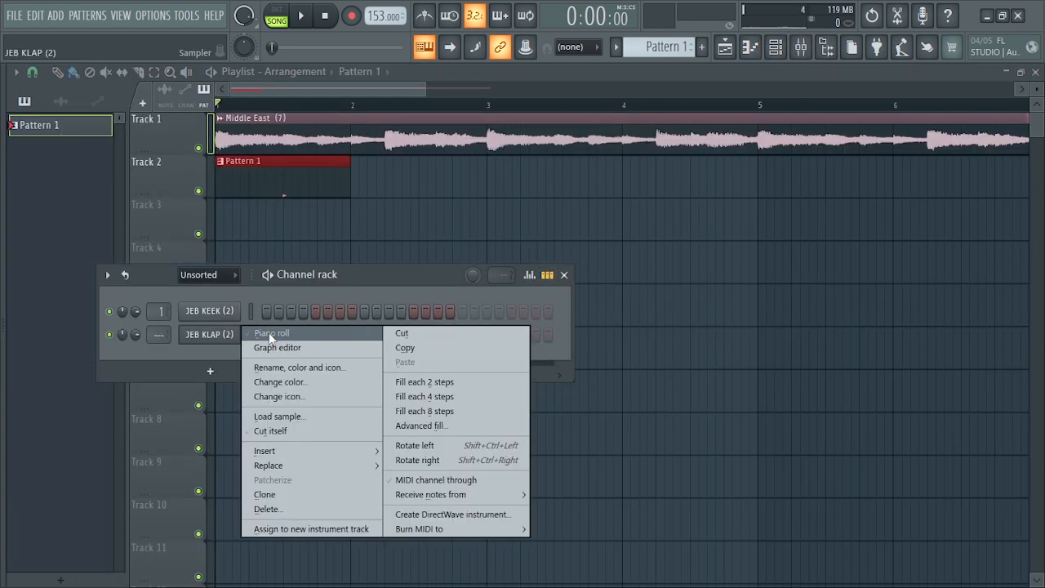
click(261, 335)
Play the clap against the loop and shrink the piano roll's velocity lane further.
scroll(400, 271, down, 1)
scroll(399, 271, up, 4)
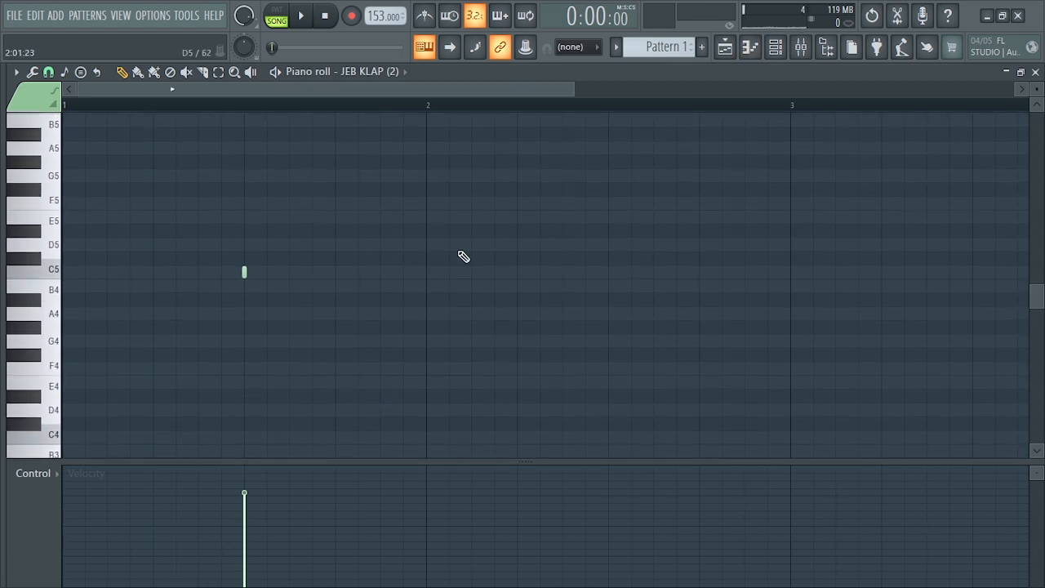
key(space)
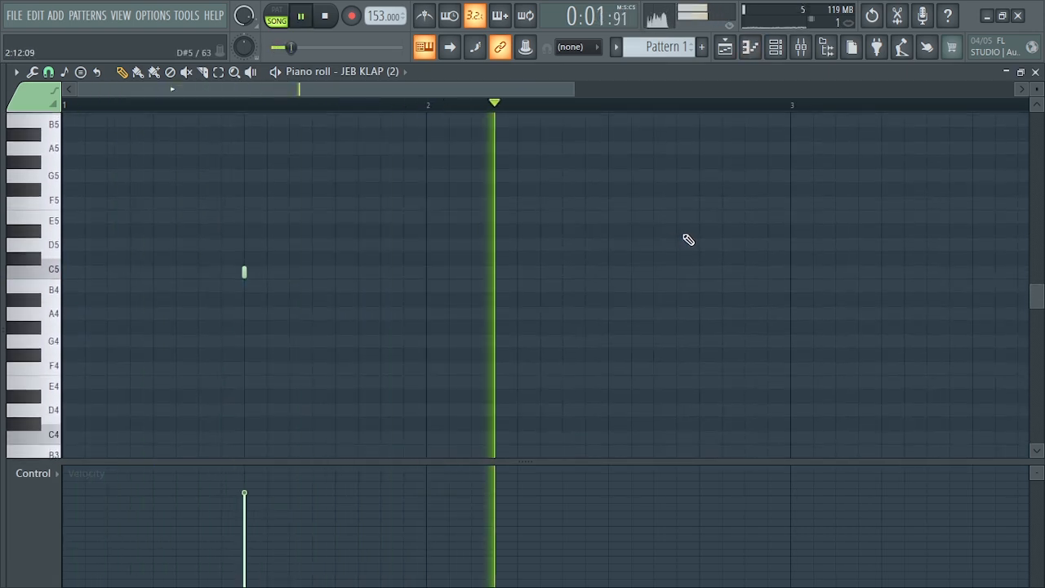
key(space)
scroll(454, 219, down, 1)
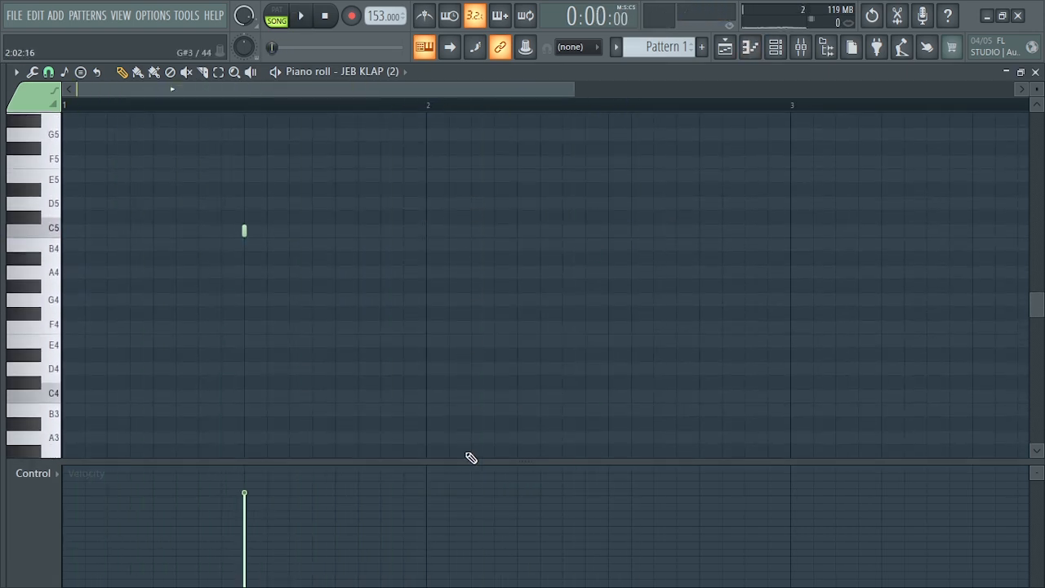
drag(472, 458, 471, 522)
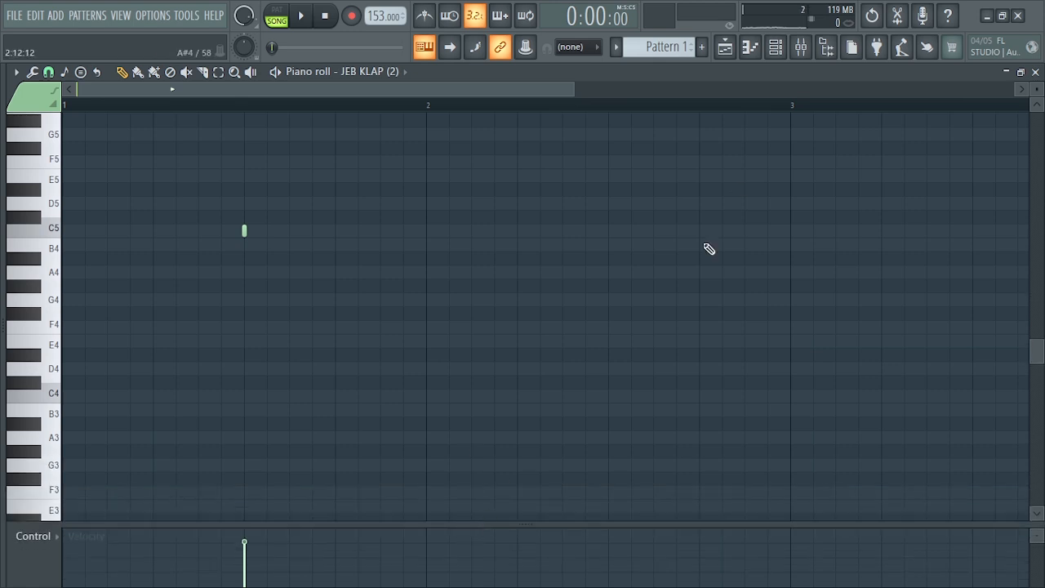
Try extra claps on steps 25 and 41 of JEB KLAP (2) in a widened channel rack, and remove both.
click(776, 49)
drag(577, 330, 772, 343)
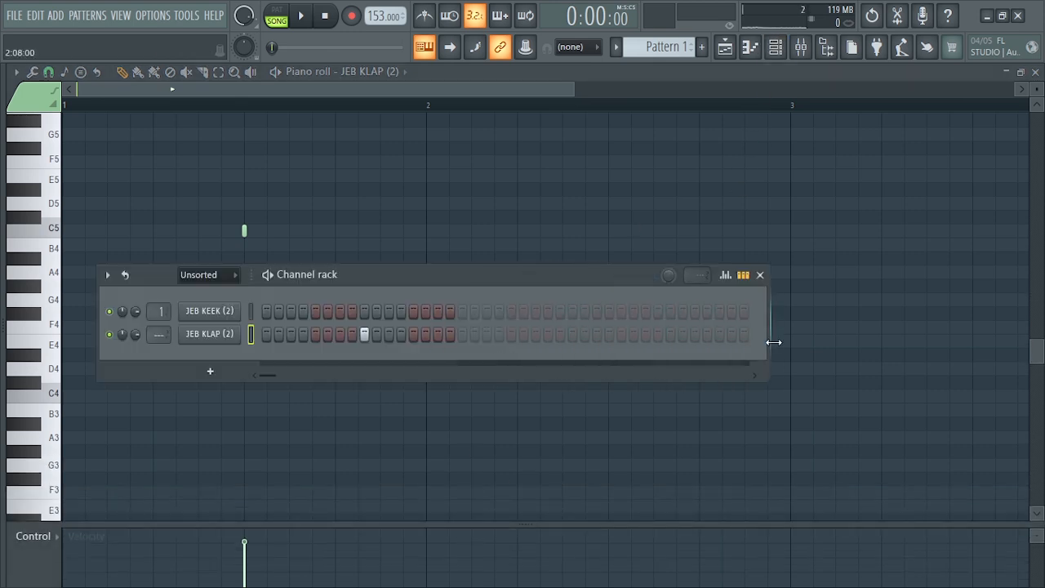
click(559, 336)
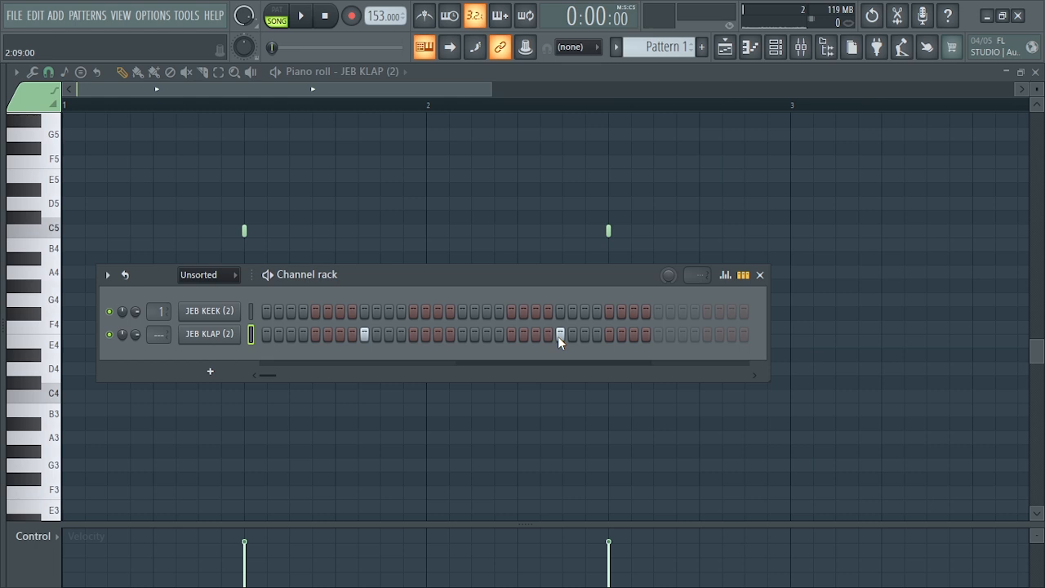
drag(771, 332, 917, 332)
click(756, 335)
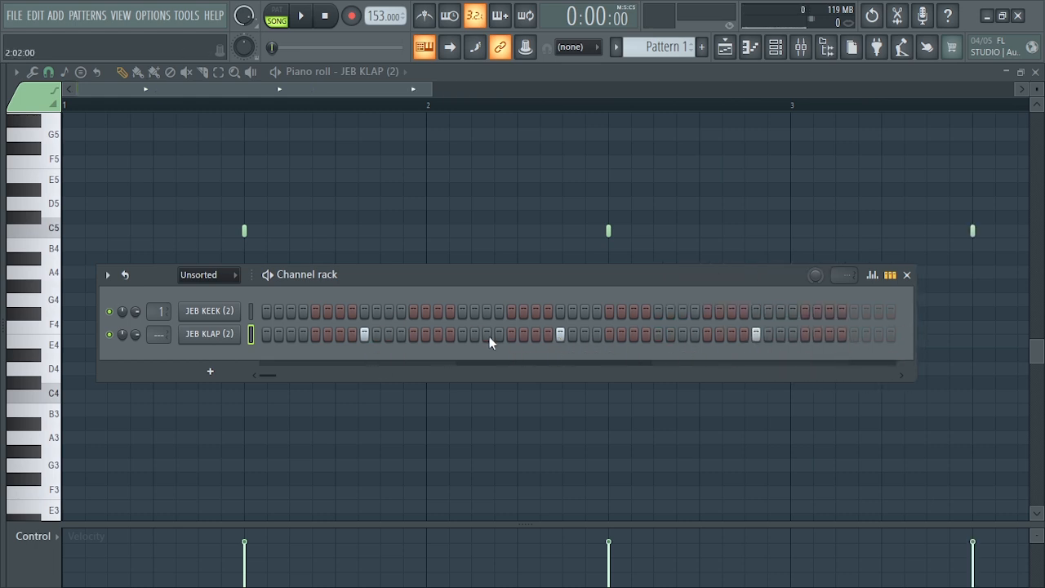
right_click(756, 335)
right_click(560, 335)
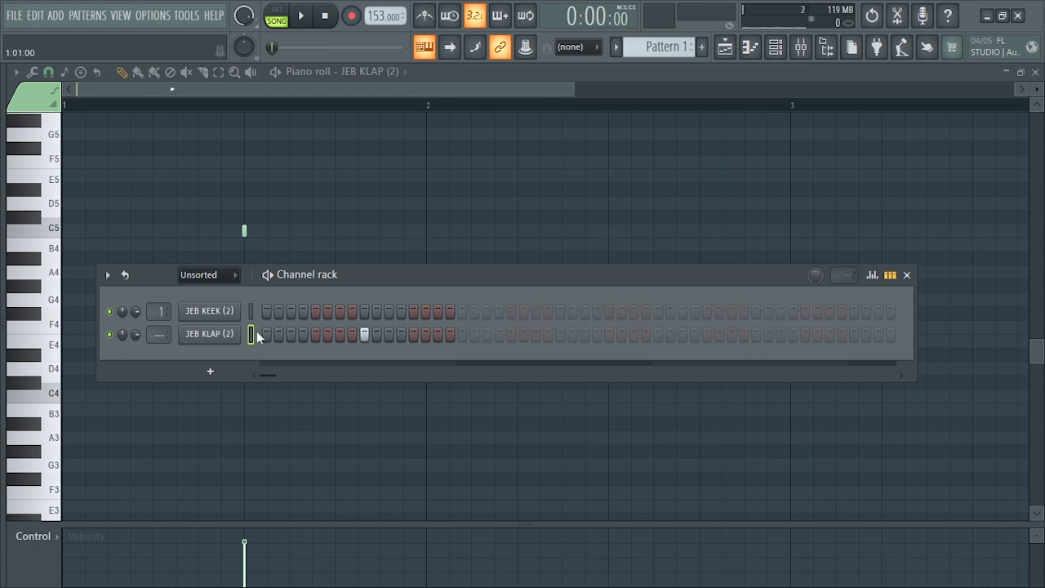
Return to the JEB KLAP (2) piano roll, duplicate the clap of bar 1 into bars 2, 3 and 4, and clear the selection.
right_click(219, 339)
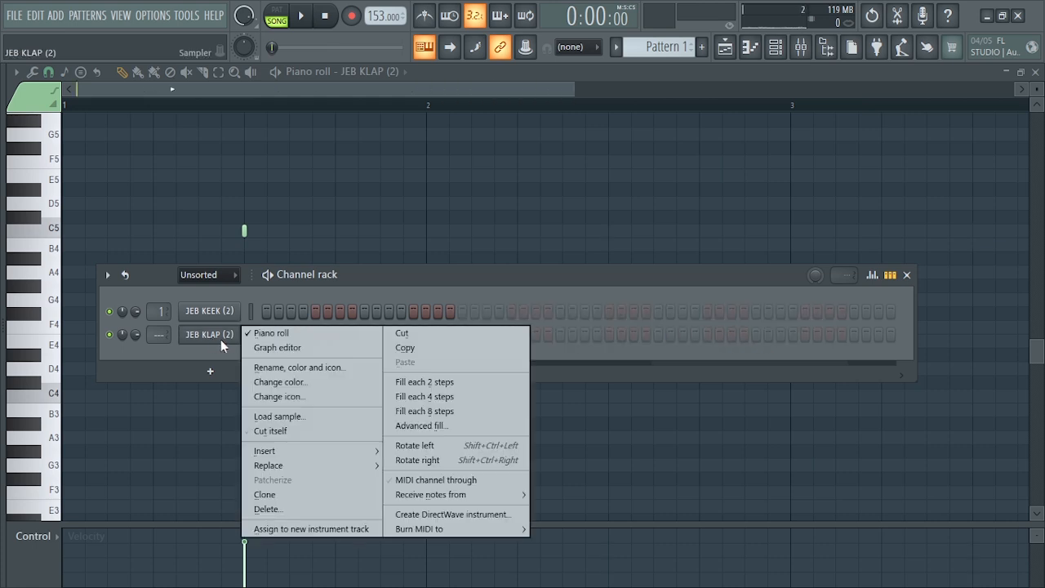
click(267, 335)
right_click(248, 335)
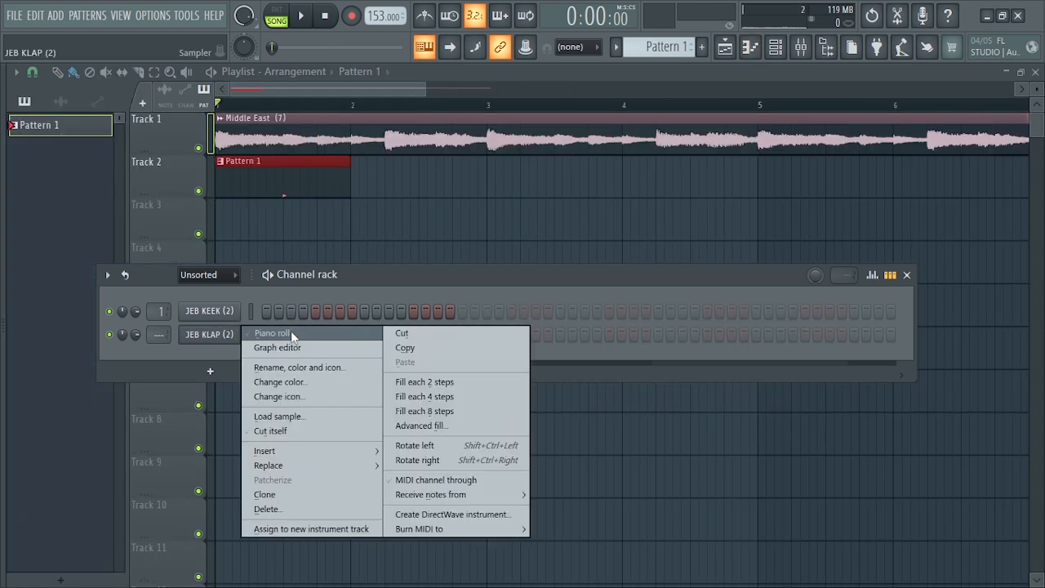
click(291, 330)
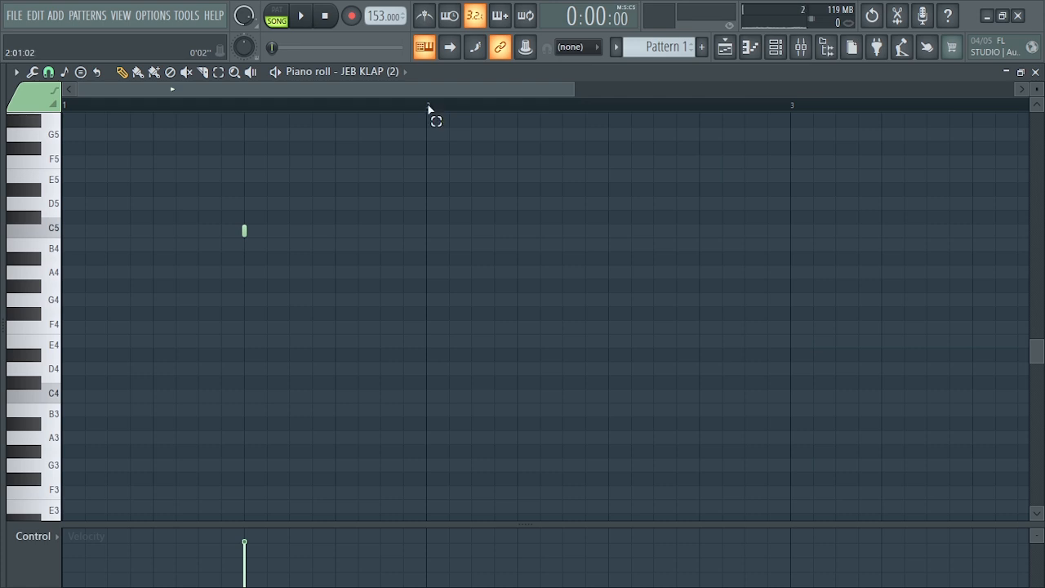
drag(428, 107, 32, 130)
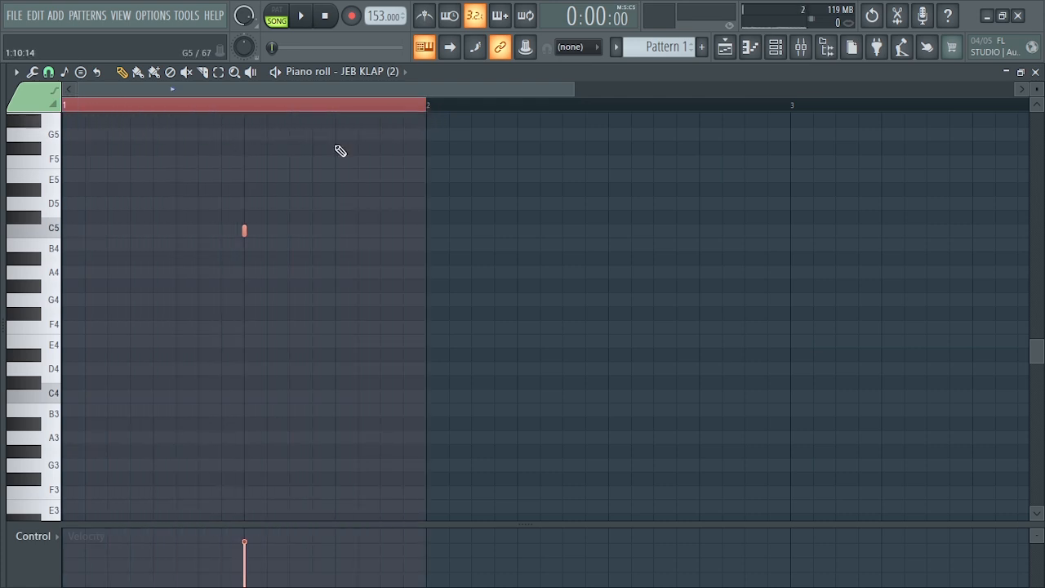
drag(573, 93, 575, 91)
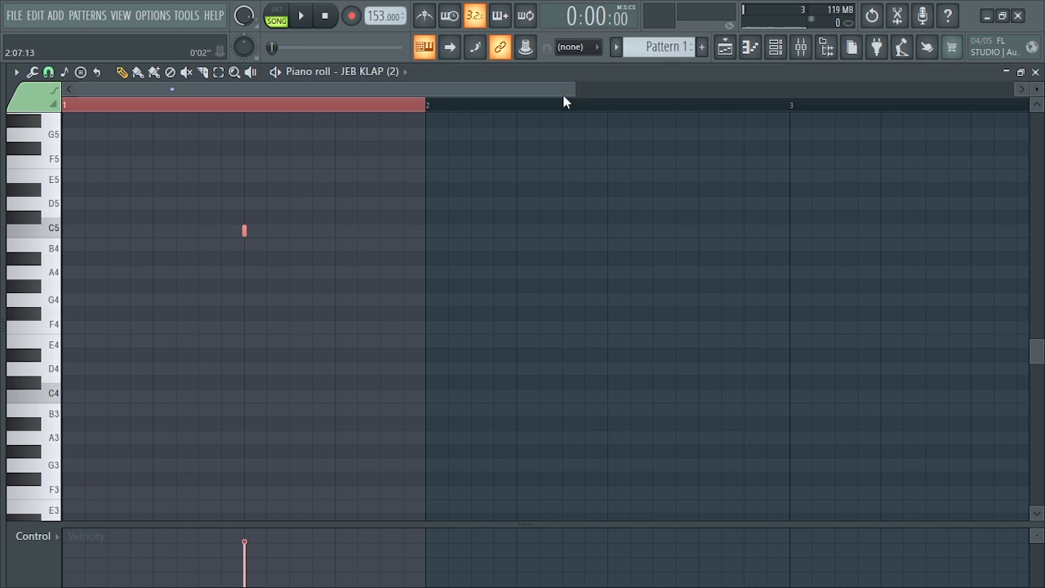
key(ctrl+b)
key(ctrl+b)
drag(436, 87, 694, 126)
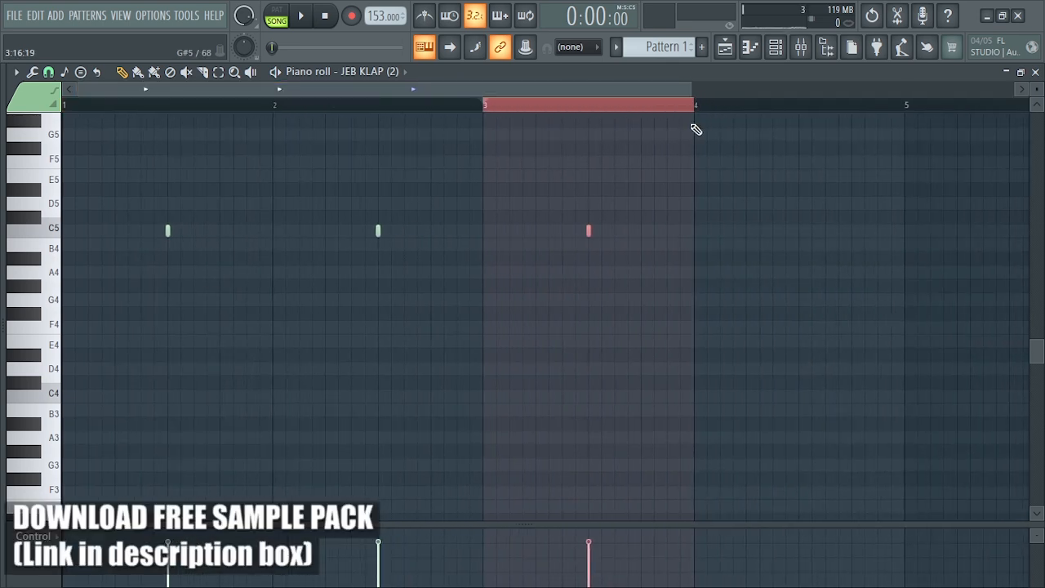
key(ctrl+b)
click(816, 301)
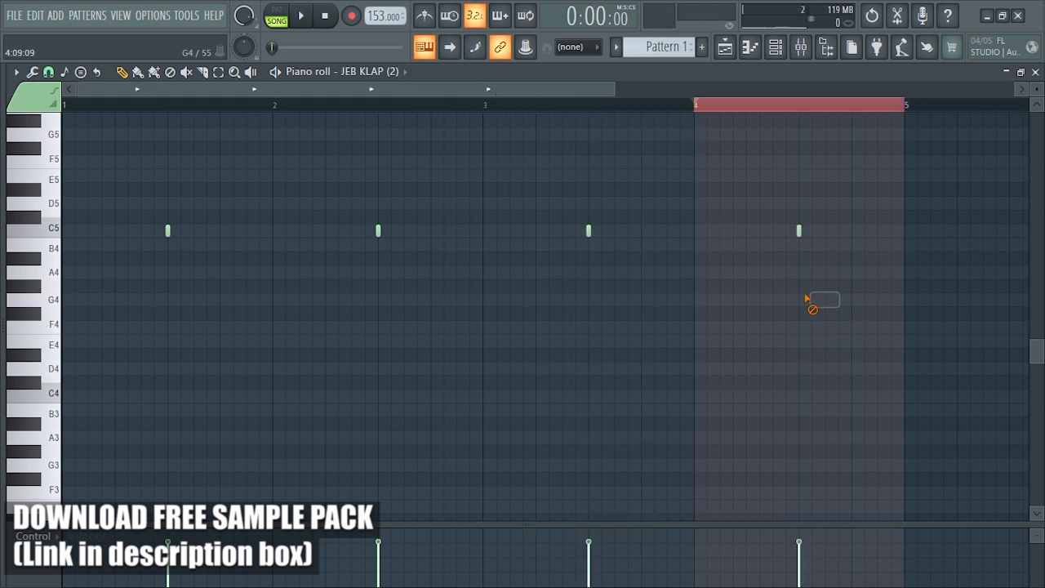
double_click(69, 107)
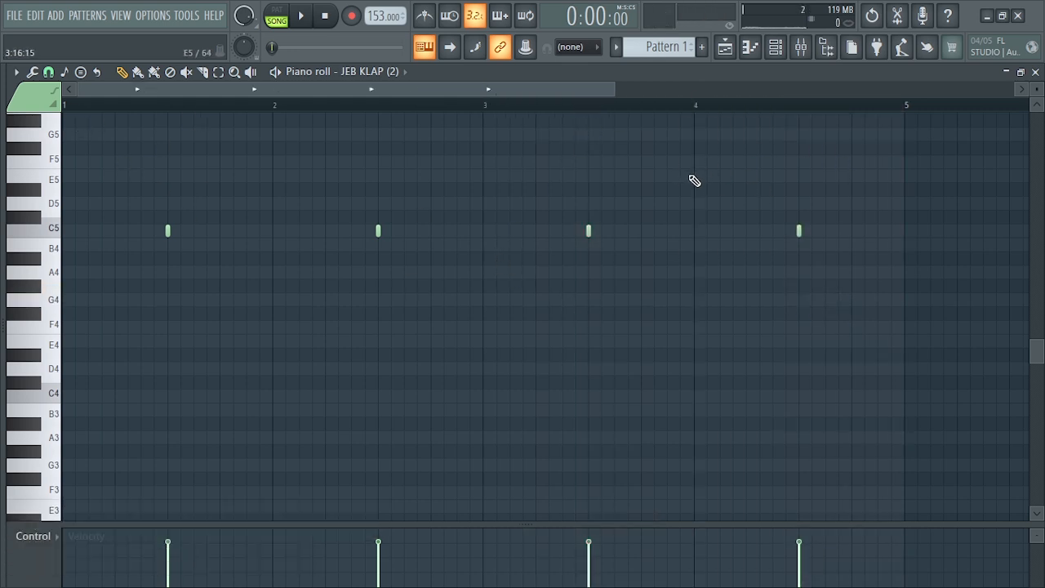
Return to the playlist, play the arrangement with the four-bar clap pattern and bring up the channel rack.
key(F5)
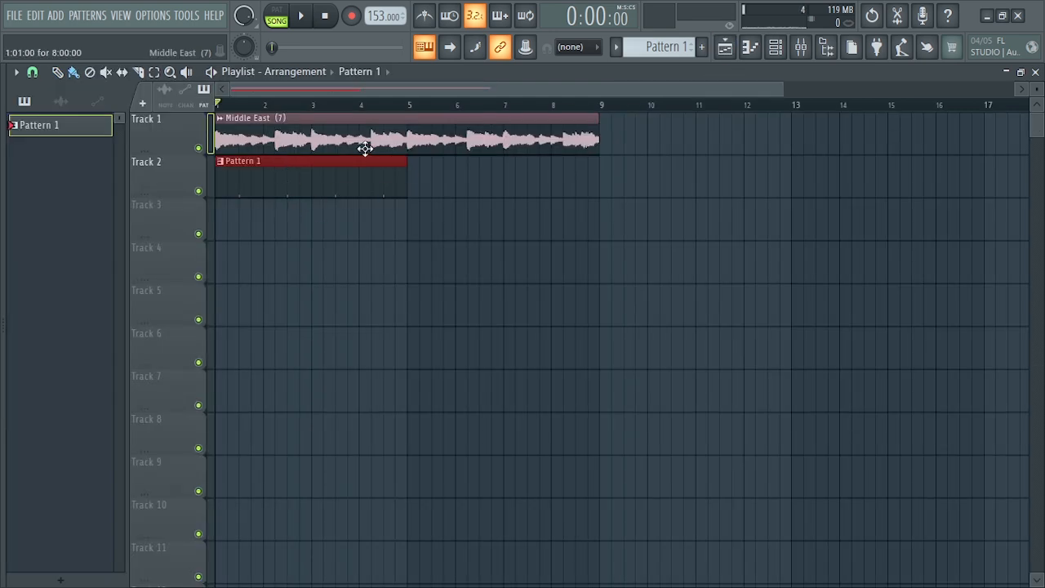
key(space)
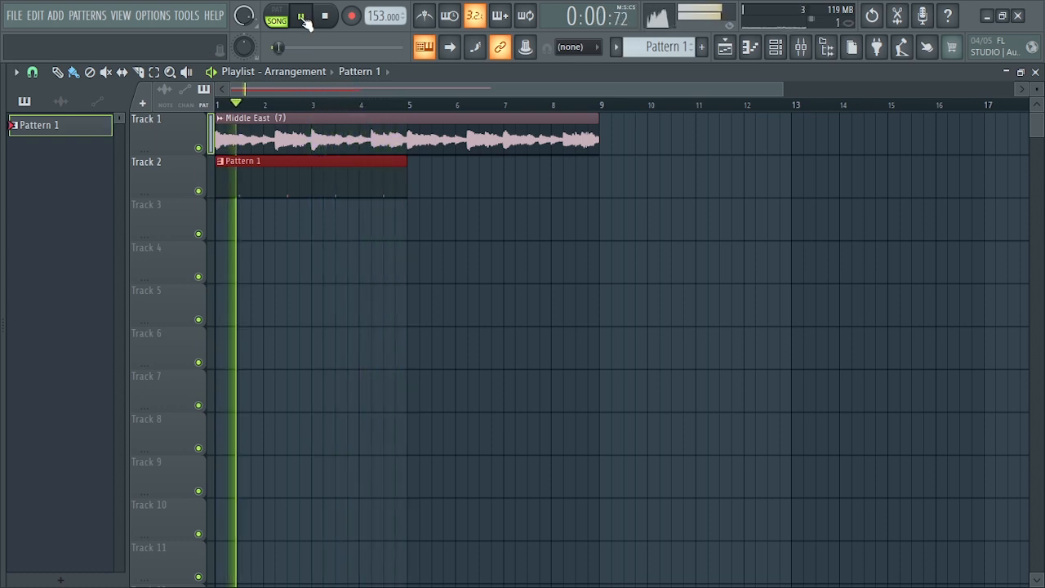
key(space)
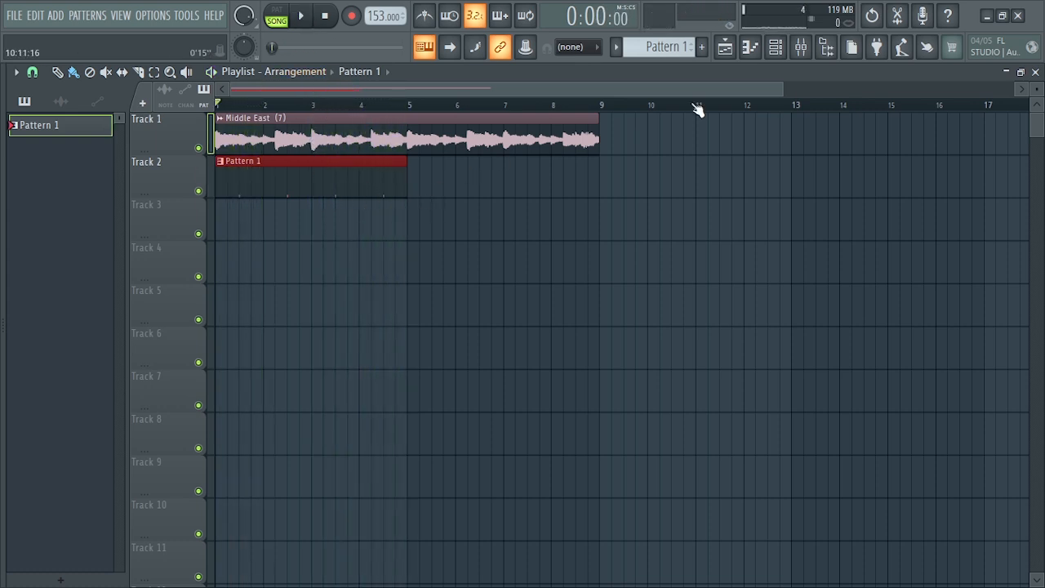
click(775, 46)
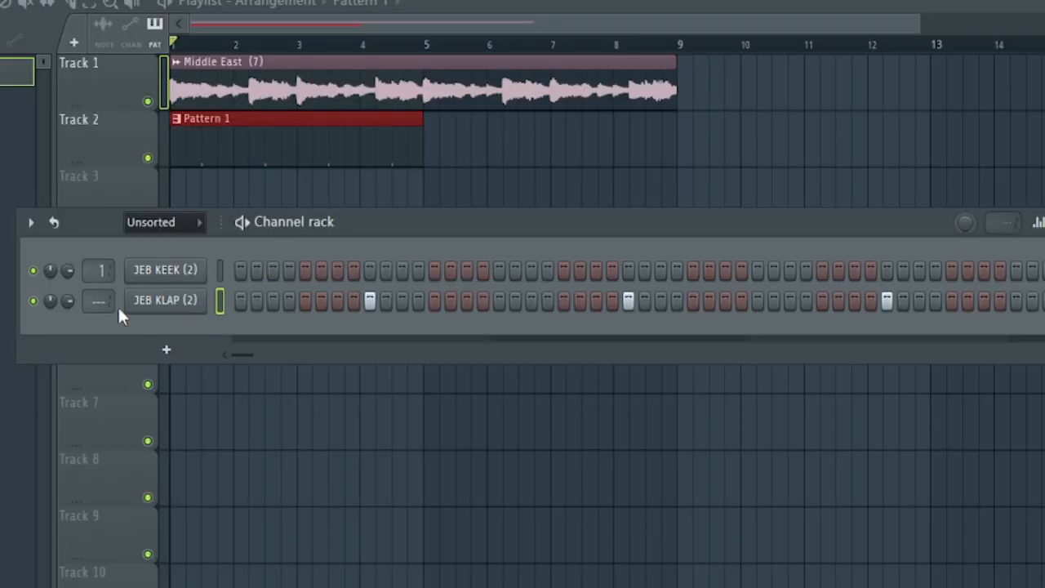
Solo the JEB KLAP (2) channel and play Pattern 1 in pattern mode while trying lower channel volumes such as 37%.
right_click(34, 302)
click(61, 312)
key(space)
key(space)
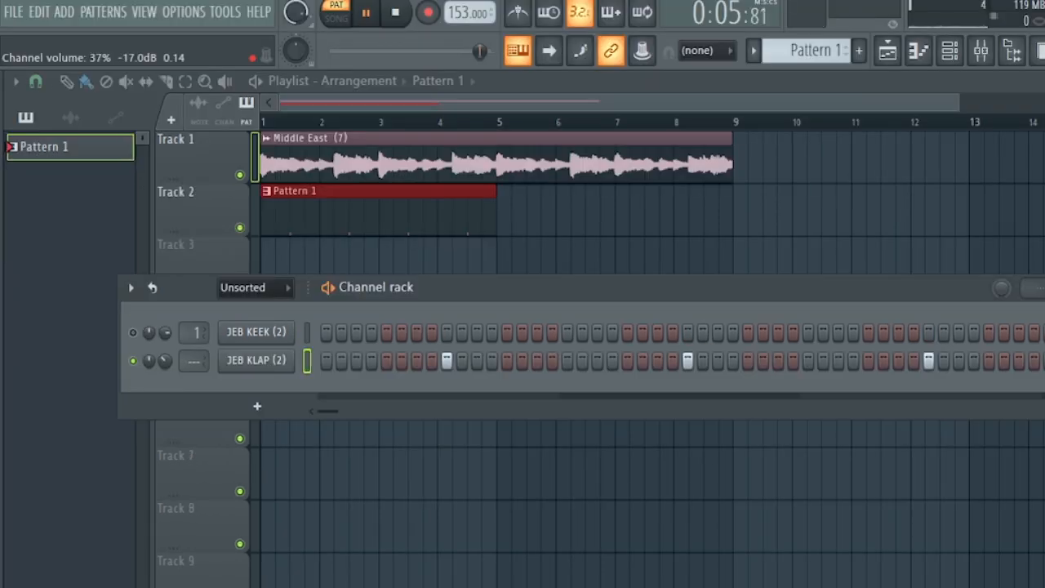
key(space)
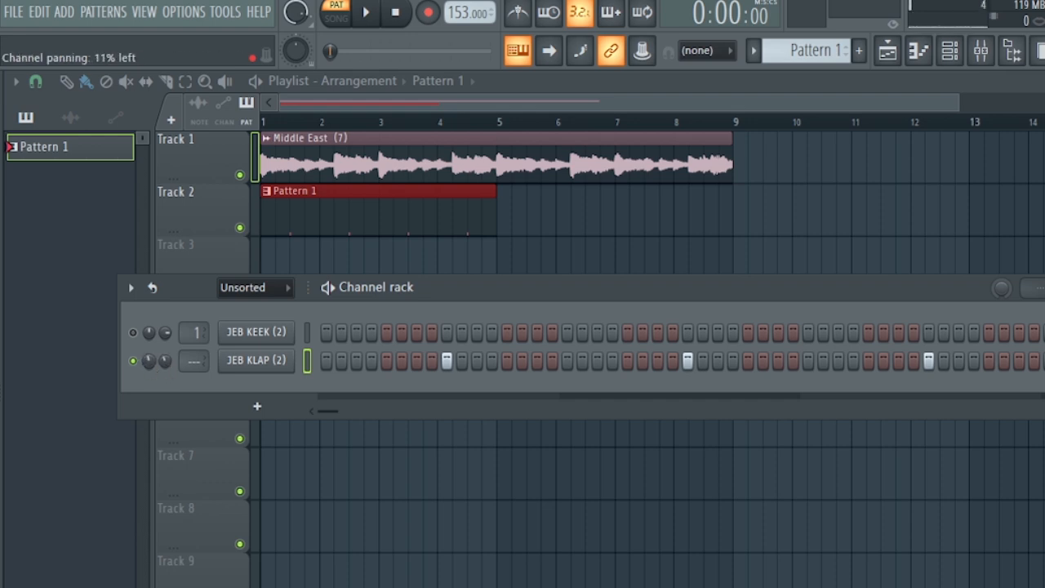
Try a different panning on the JEB KLAP (2) channel, and reset both its panning and volume to default.
mouse_move(148, 360)
mouse_down()
mouse_move(149, 342)
mouse_move(149, 380)
mouse_move(148, 341)
mouse_up()
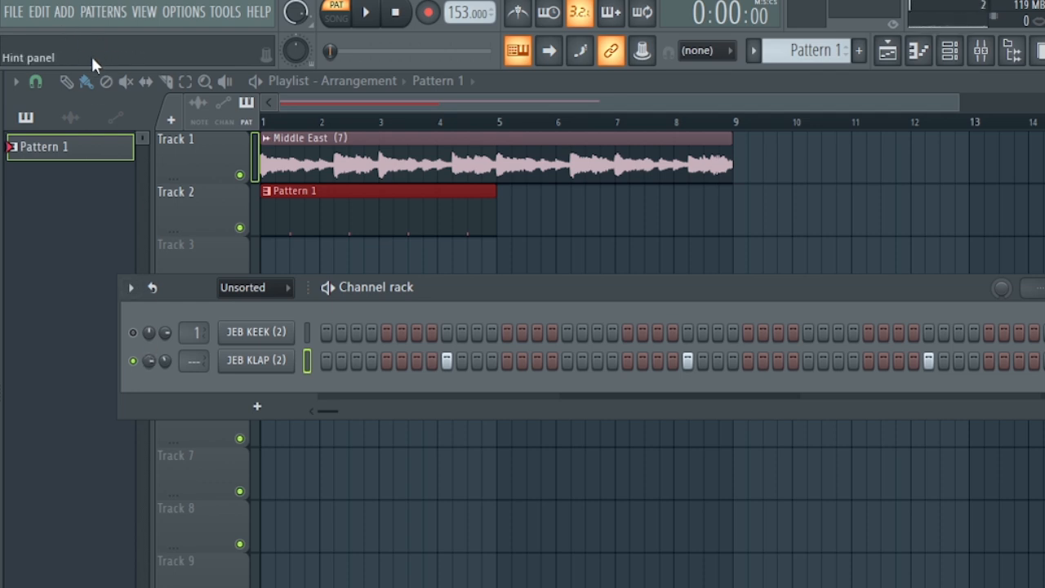
click(85, 82)
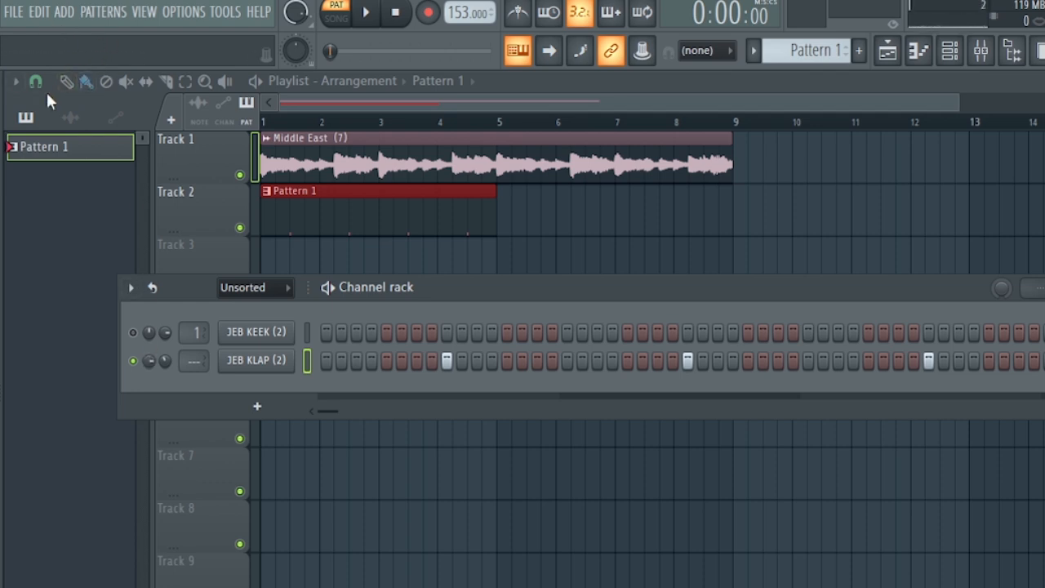
right_click(149, 360)
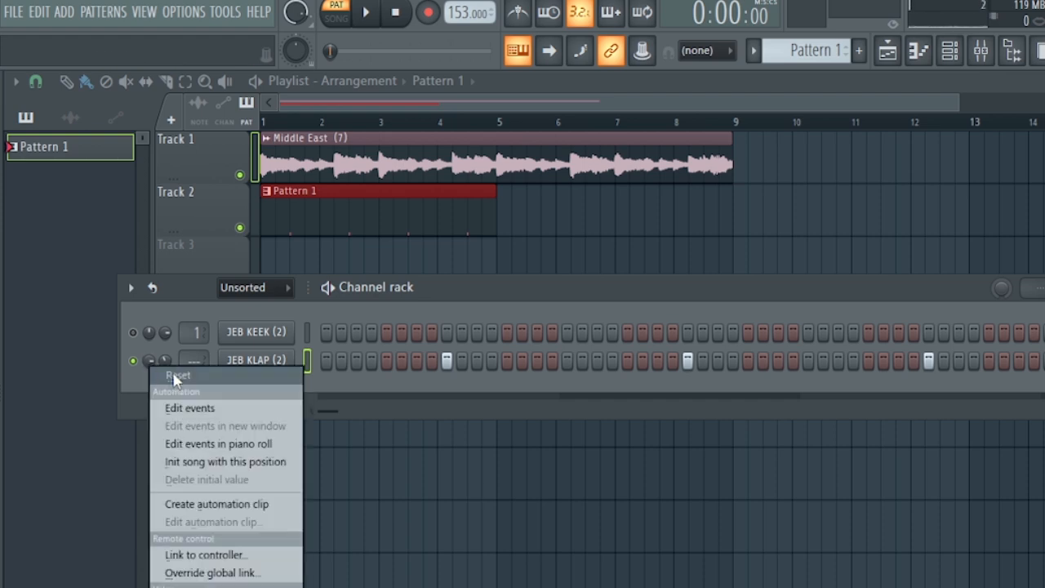
click(177, 376)
right_click(167, 357)
click(187, 368)
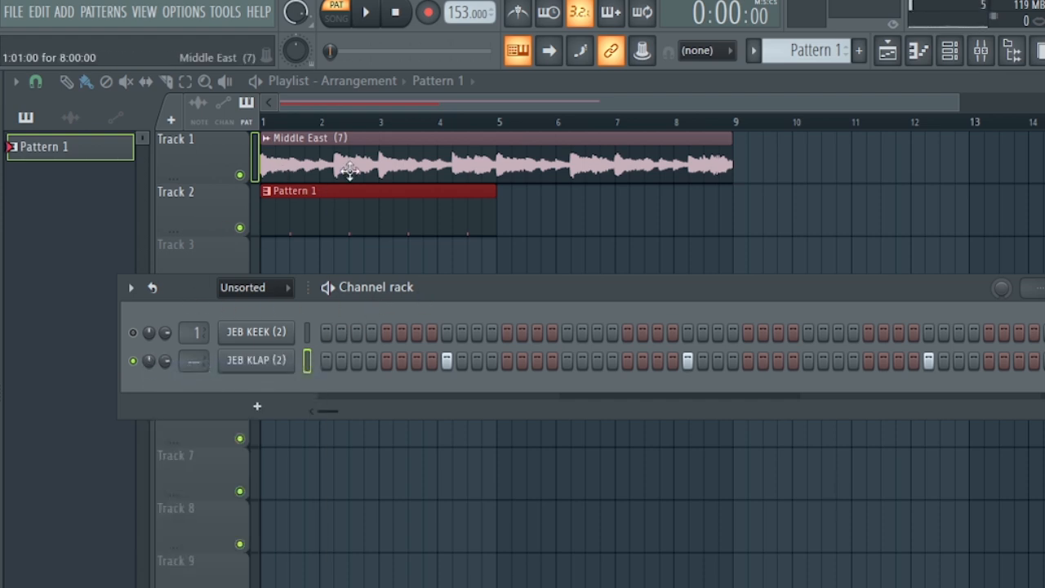
Switch playback to song mode and set the channel rack's filter to All.
key(l)
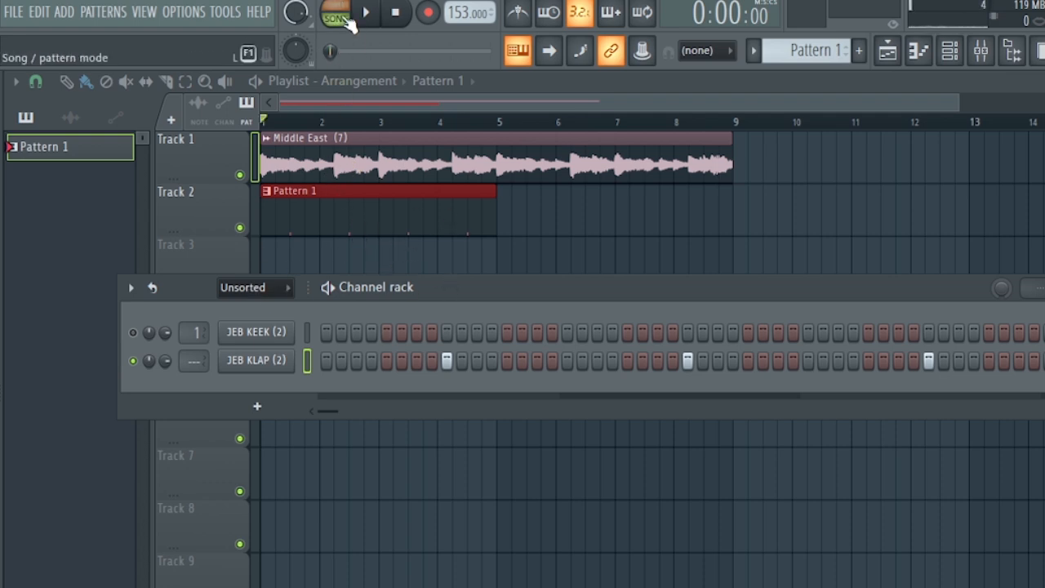
click(248, 289)
click(246, 304)
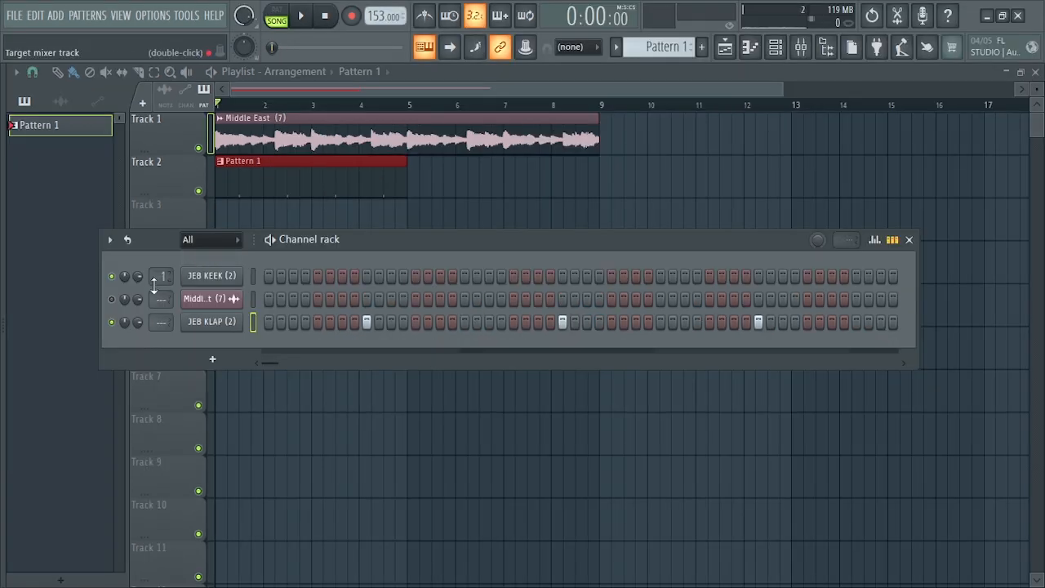
Re-enable the Middle East (7) channel, play the arrangement with the clap and close the channel rack.
click(112, 300)
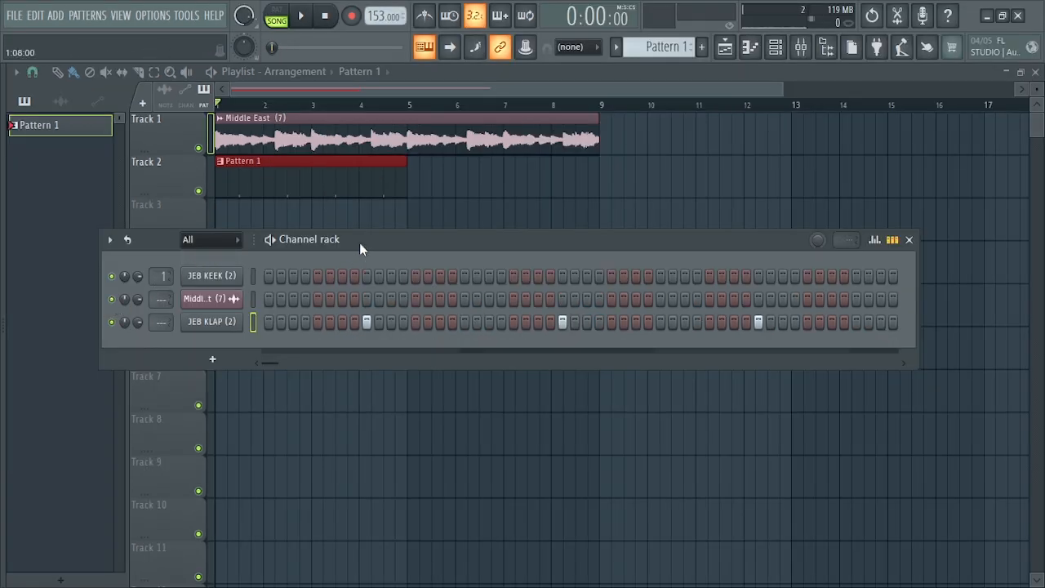
key(space)
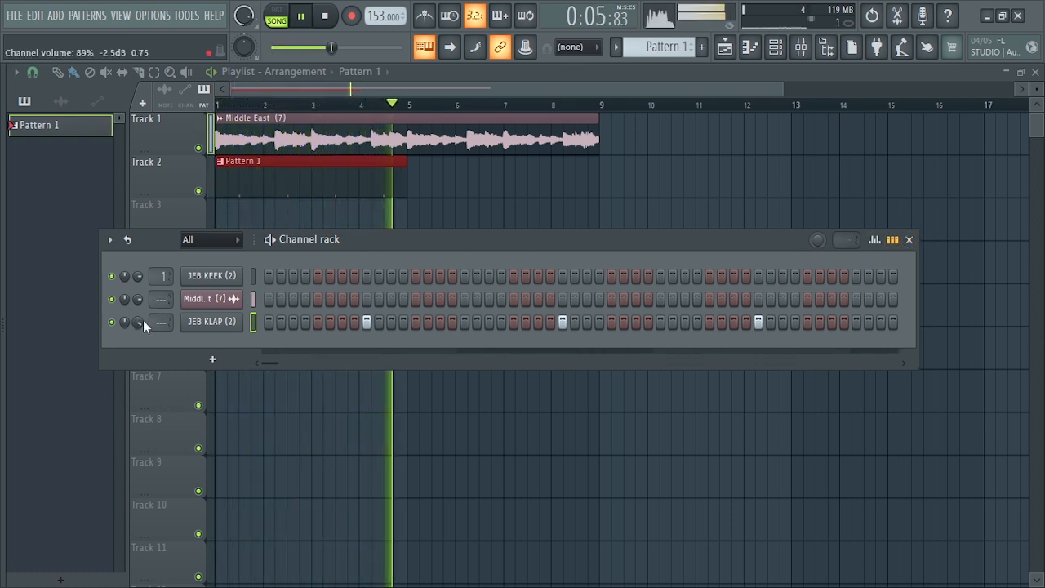
click(909, 239)
key(space)
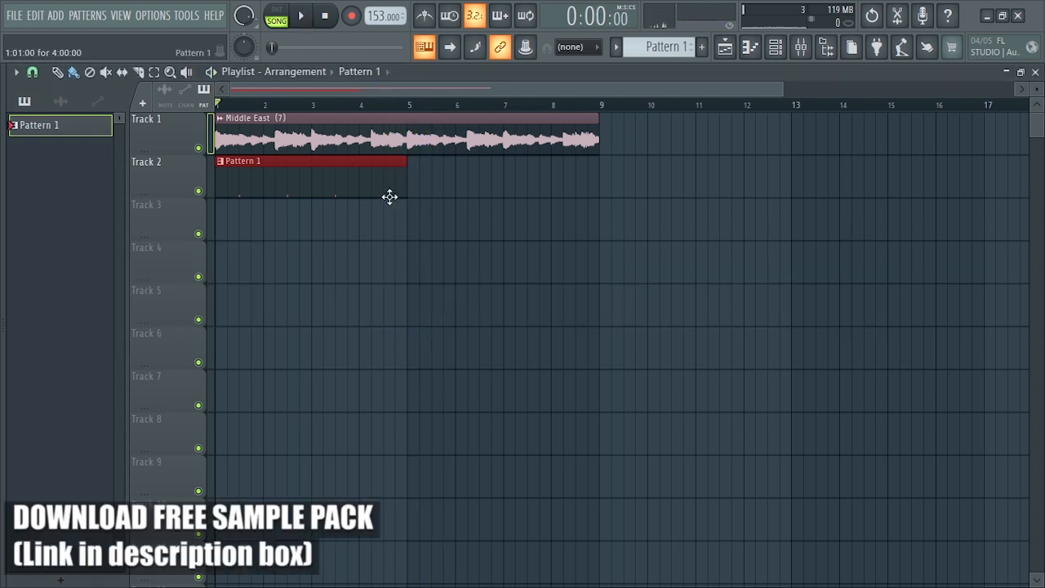
Duplicate the Pattern 1 clip on Track 2 into bars 5 to 8, keep Track 4 empty, and play the arrangement.
scroll(413, 188, up, 2)
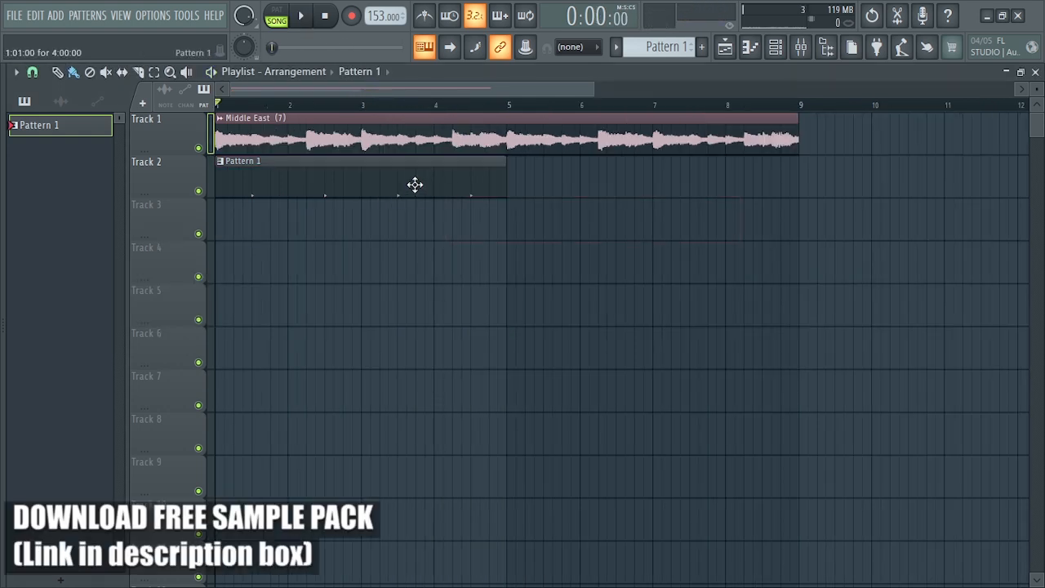
click(415, 184)
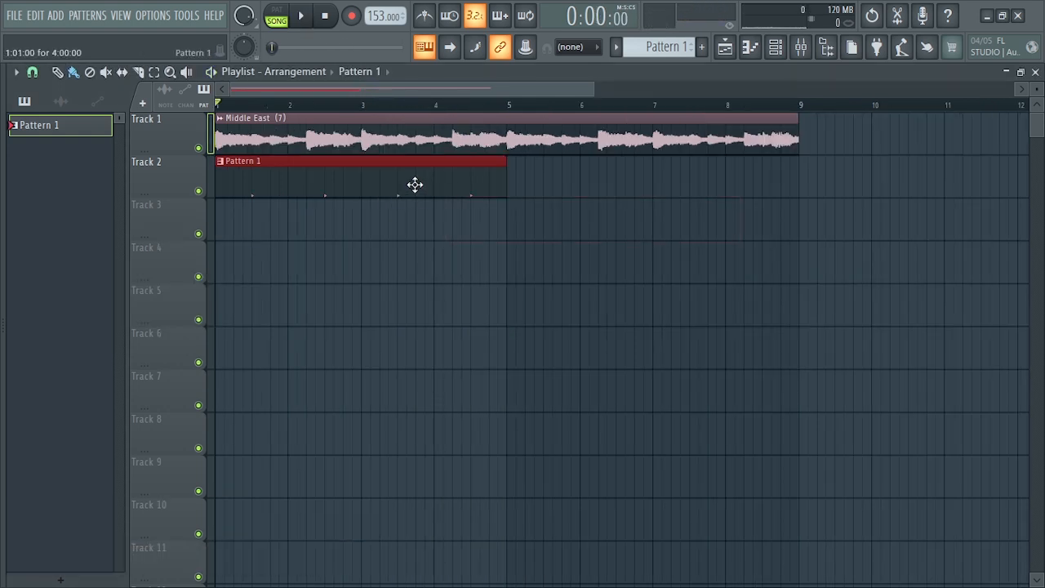
key(ctrl+b)
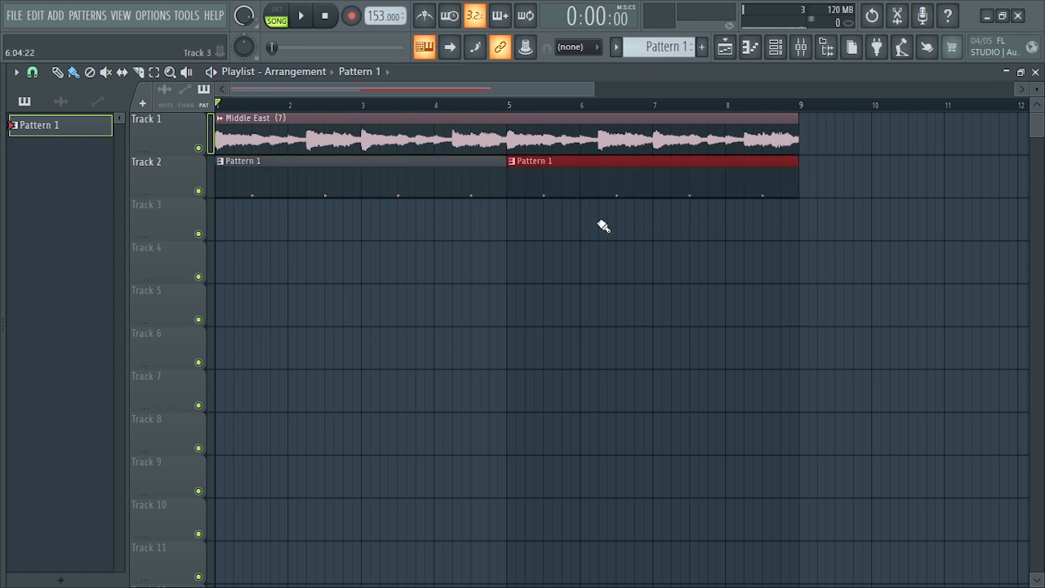
click(678, 259)
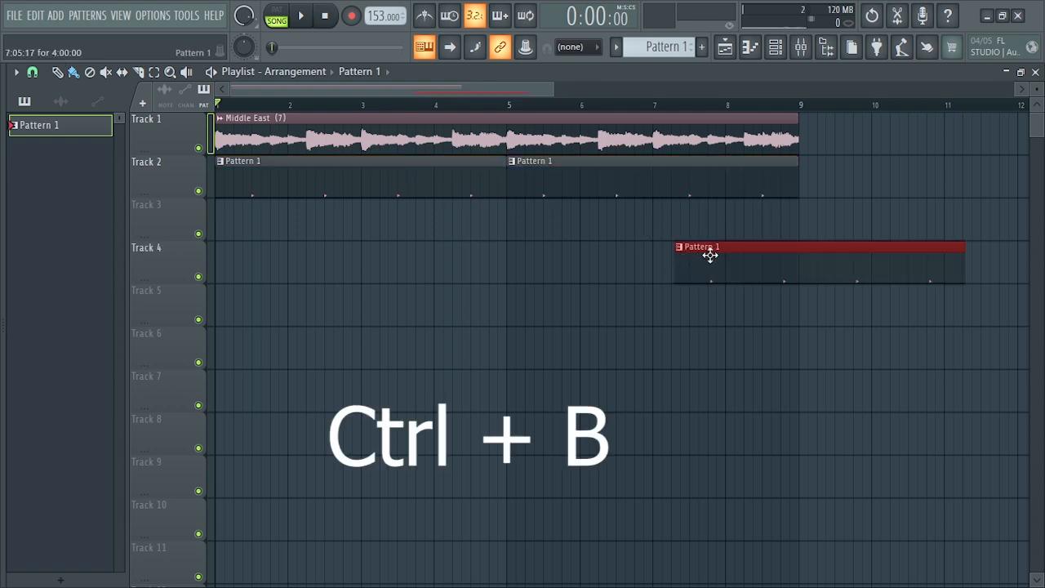
right_click(709, 255)
key(space)
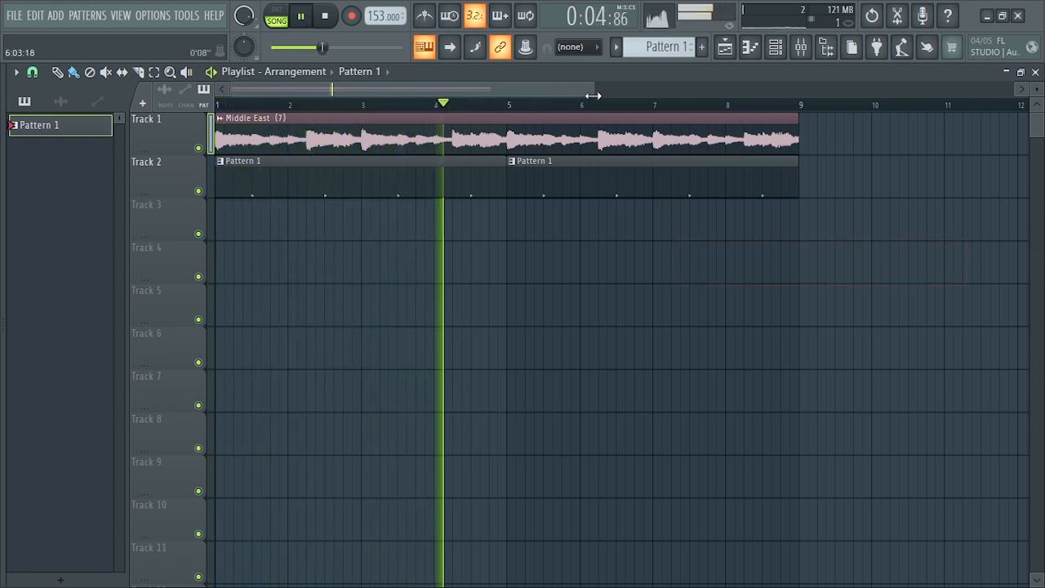
key(space)
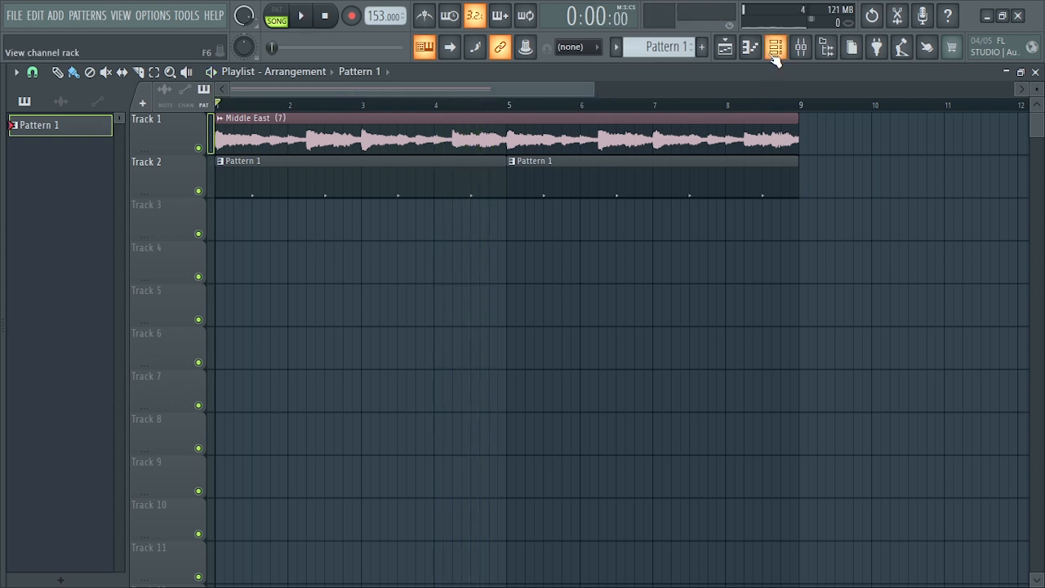
Open the channel rack and sample browser and audition the JEB HH and JEB OH samples in the HATZ folder.
click(776, 47)
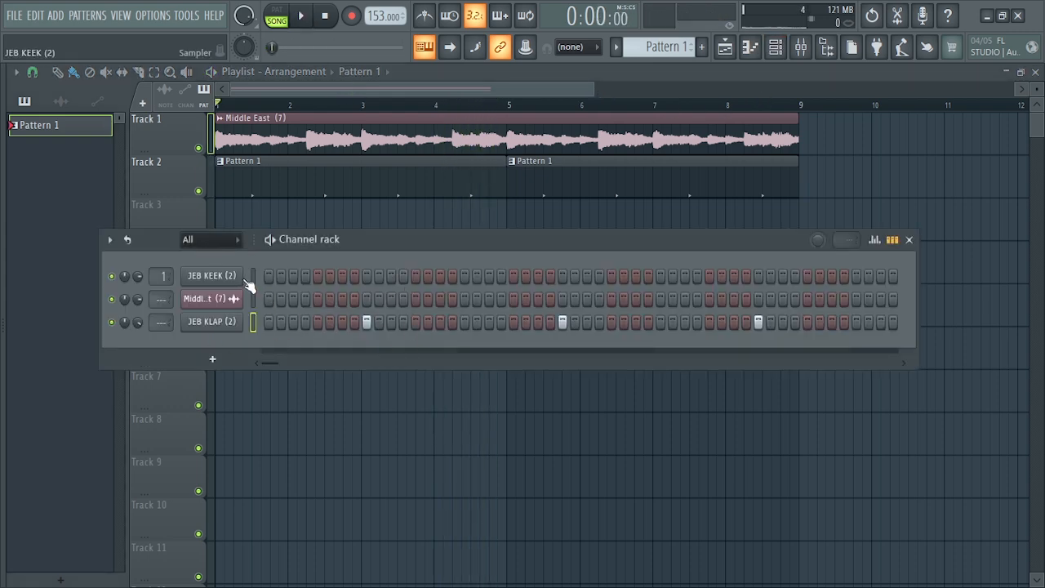
drag(5, 331, 185, 343)
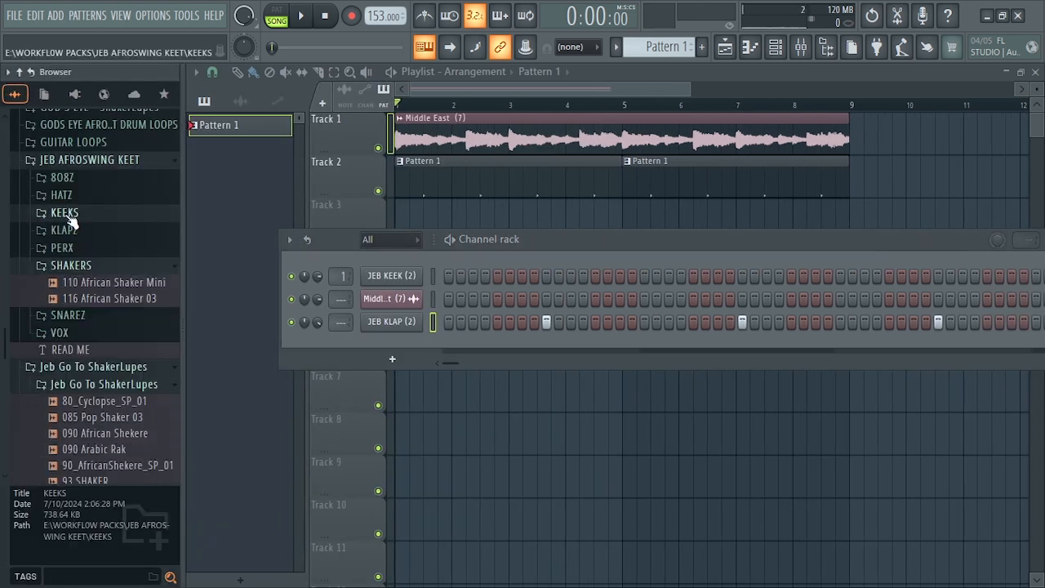
click(67, 214)
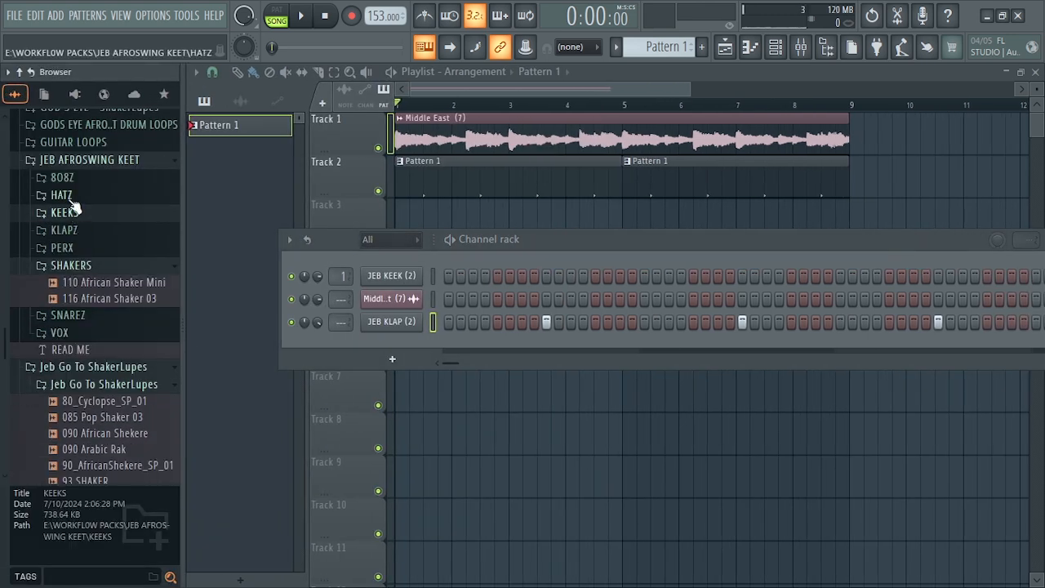
click(62, 196)
click(77, 211)
click(78, 228)
click(78, 243)
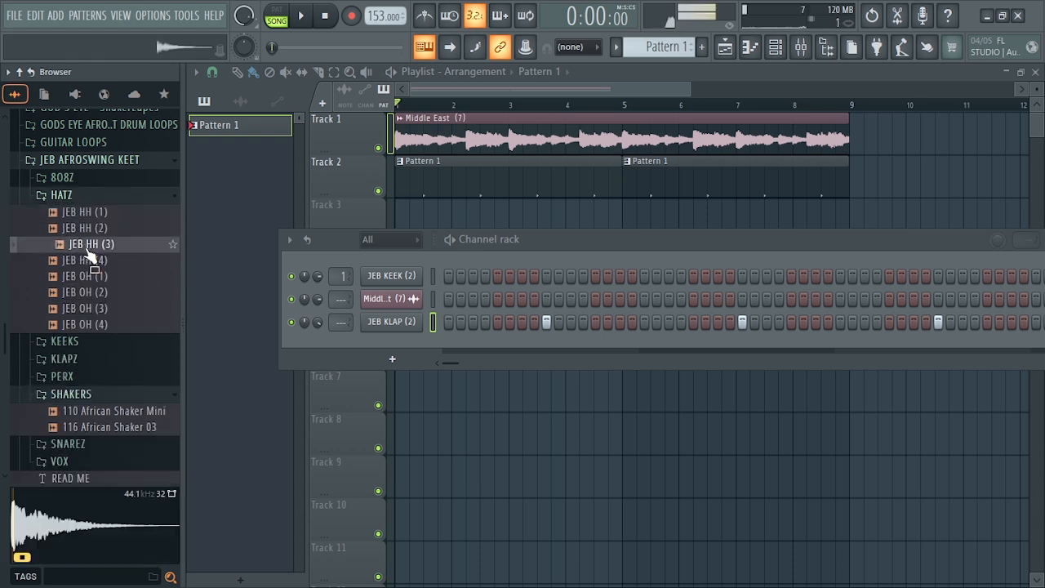
click(88, 261)
click(90, 277)
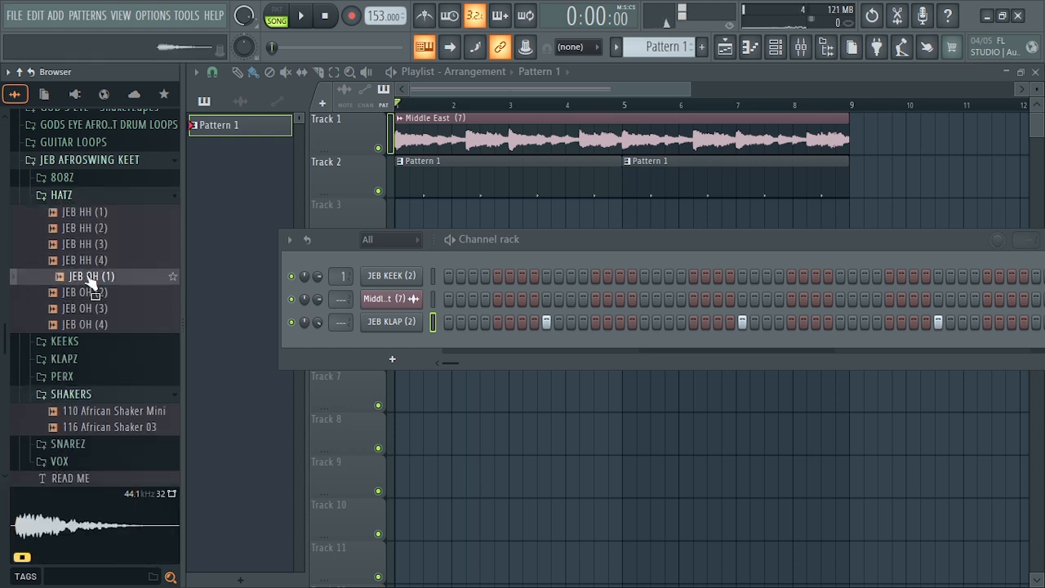
click(92, 294)
click(96, 311)
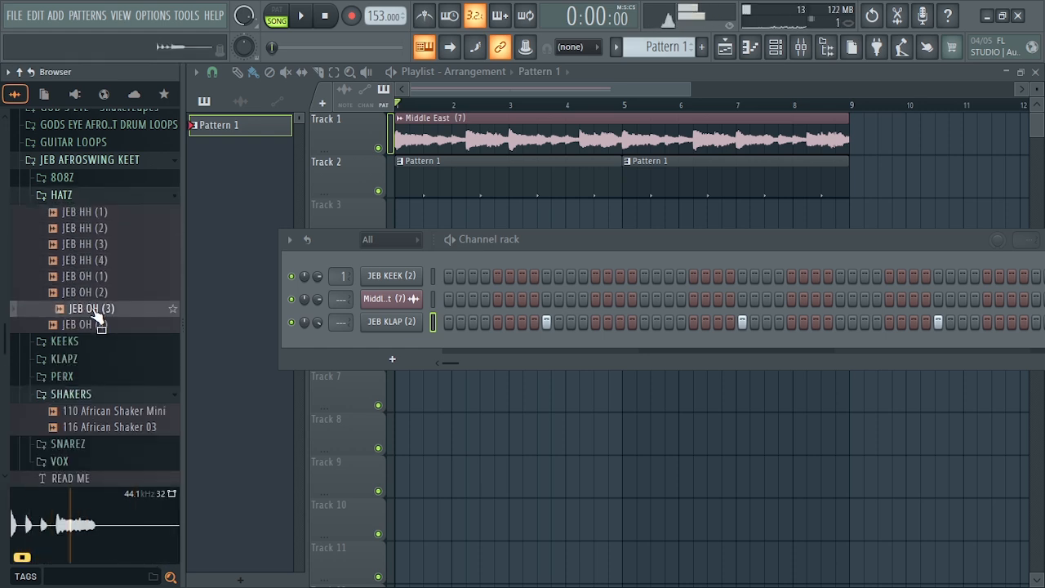
click(96, 324)
Compare JEB HH (3) with JEB HH (2) and add JEB HH (3) to the channel rack as a new channel.
click(92, 243)
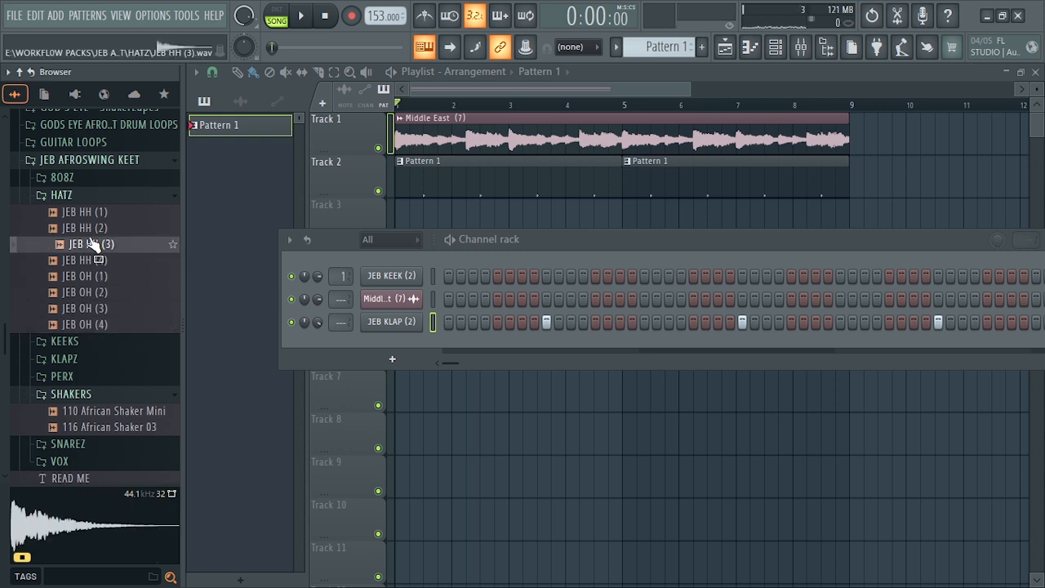
click(90, 230)
drag(90, 244, 392, 341)
drag(492, 240, 413, 239)
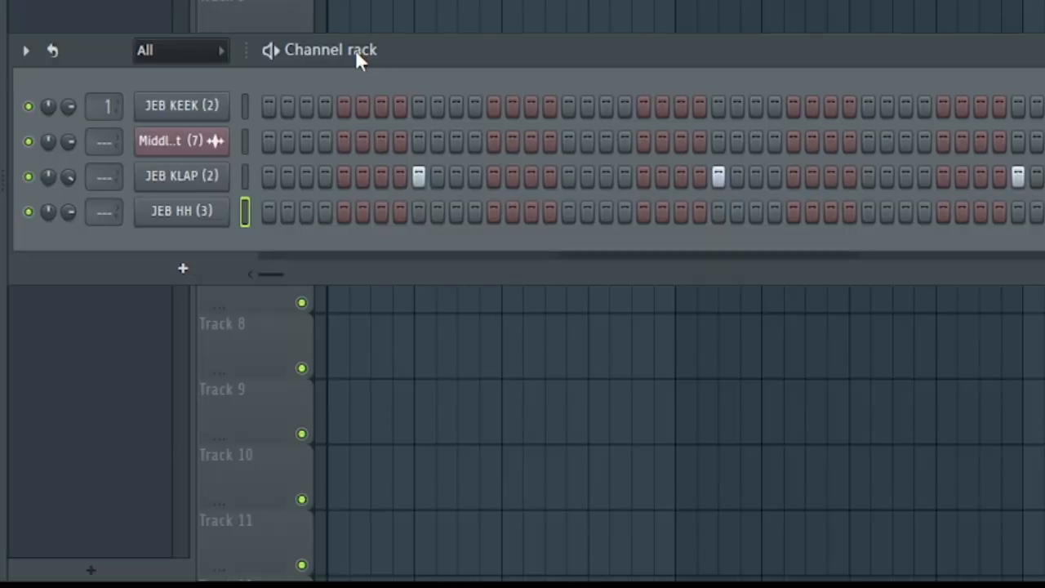
Fill the JEB HH (3) channel with a hit on every 2 steps of Pattern 1.
drag(357, 57, 375, 60)
right_click(198, 231)
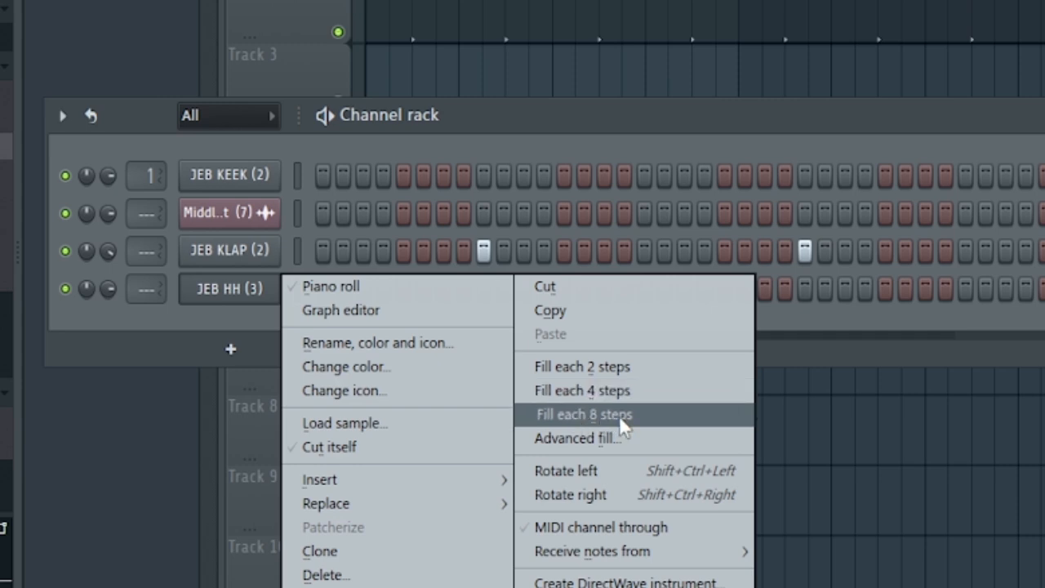
click(591, 369)
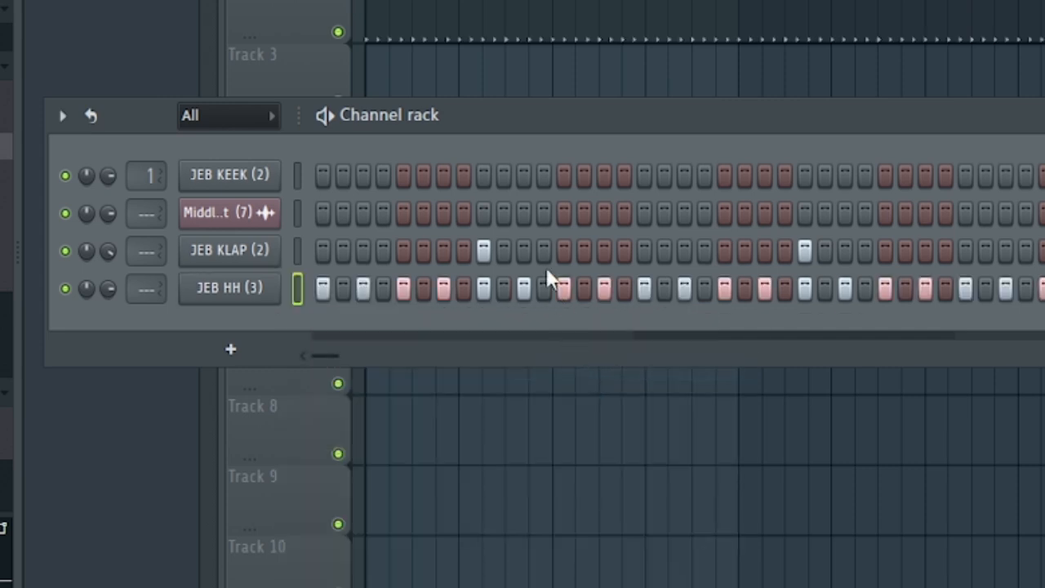
Open the JEB HH (3) steps in the piano roll, hide the browser and play the arrangement with the hi-hats.
right_click(269, 288)
click(370, 305)
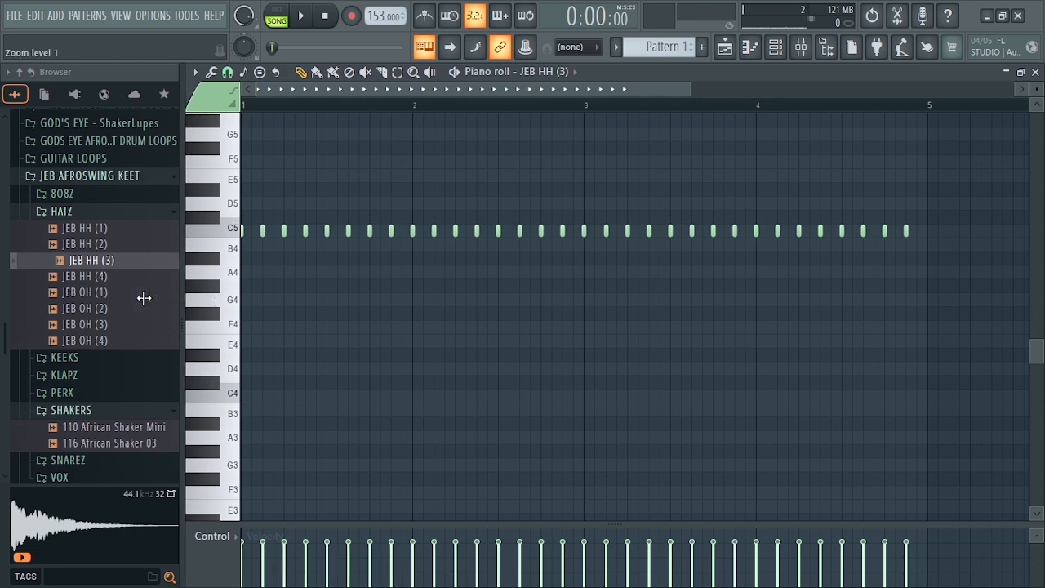
key(alt+F8)
key(space)
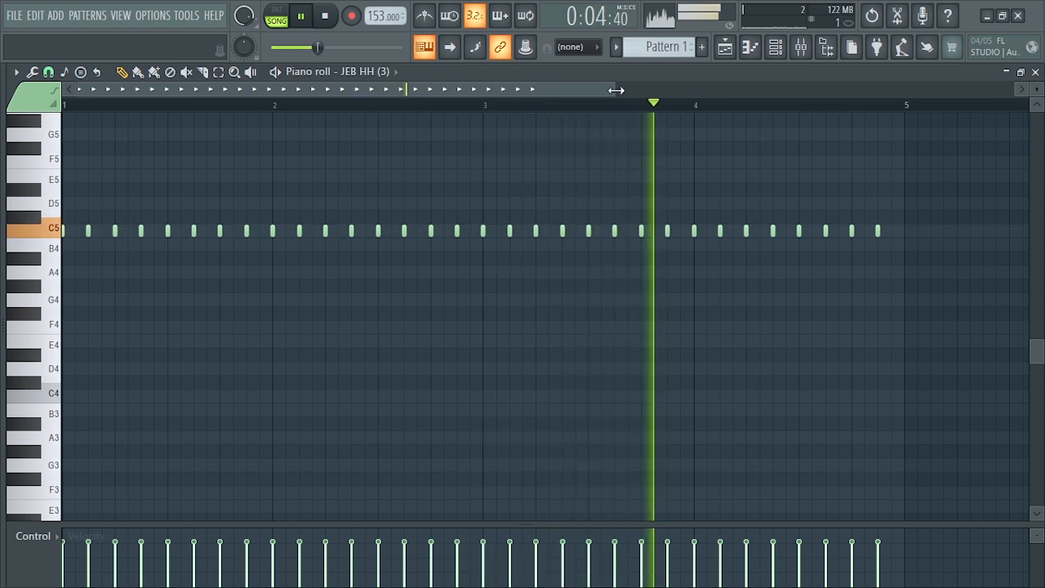
key(space)
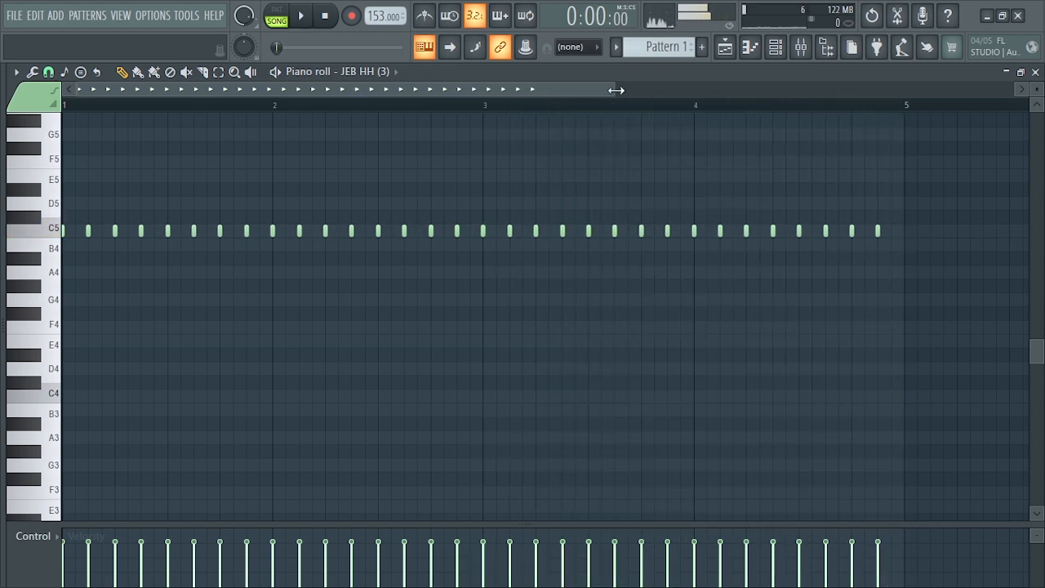
Draw one-step C5 notes on steps 4 through 8 of bar 2 to form a hi-hat roll.
drag(616, 90, 407, 89)
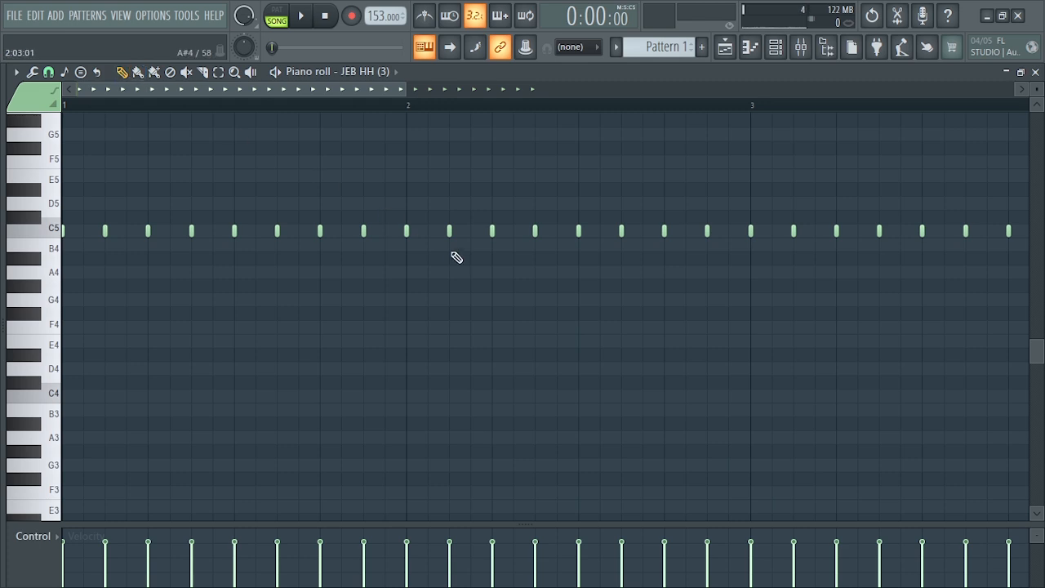
click(471, 232)
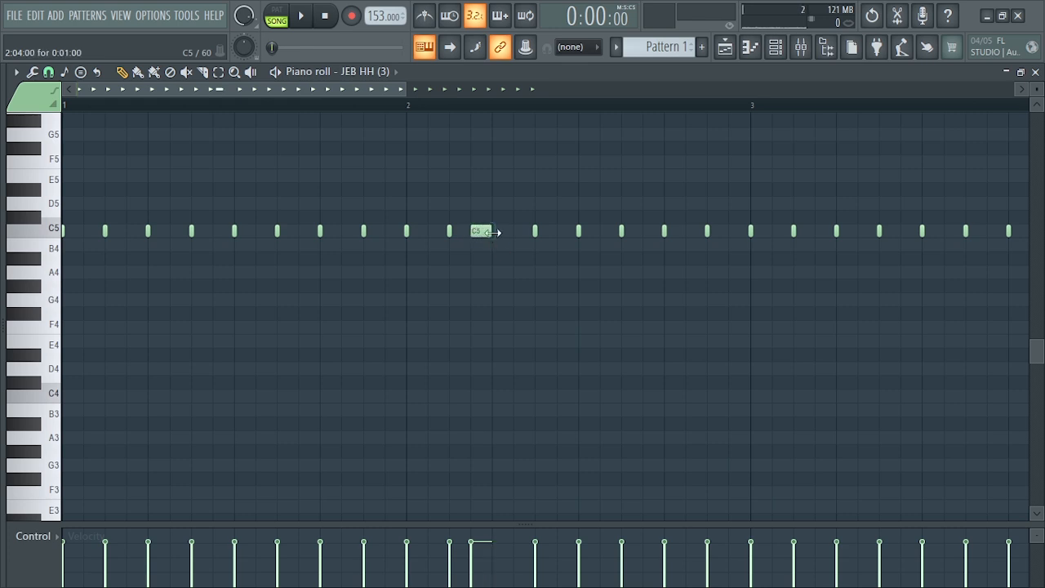
click(504, 232)
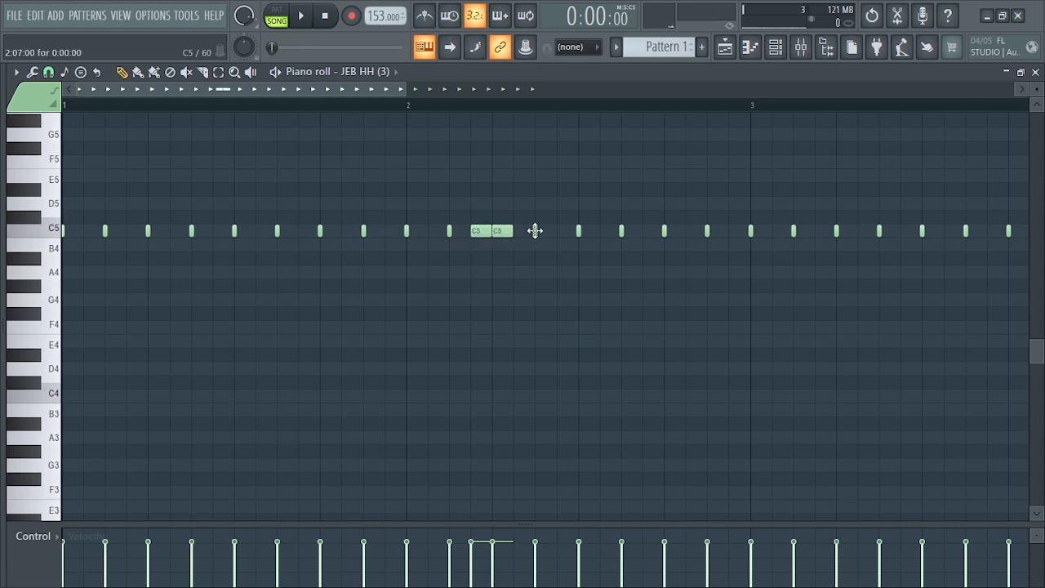
click(545, 233)
click(564, 233)
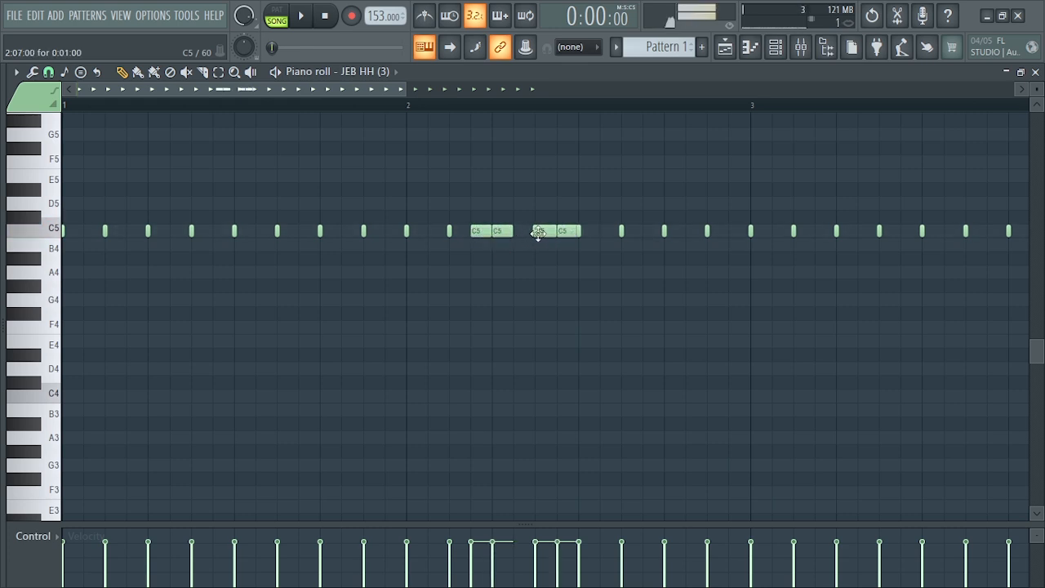
click(519, 232)
Play the arrangement from the start and listen to the hi-hat roll in bar 2.
key(space)
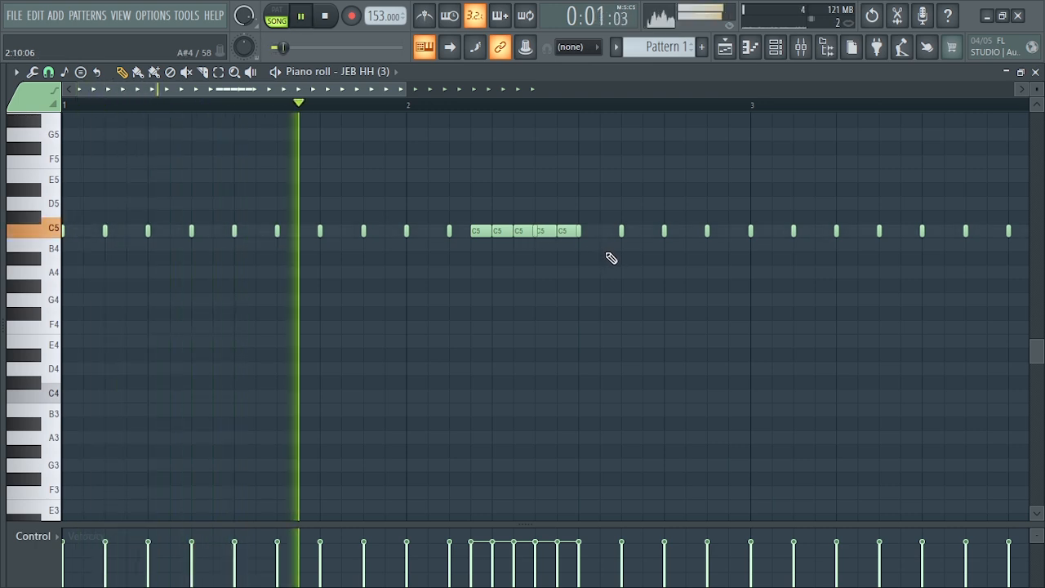
key(space)
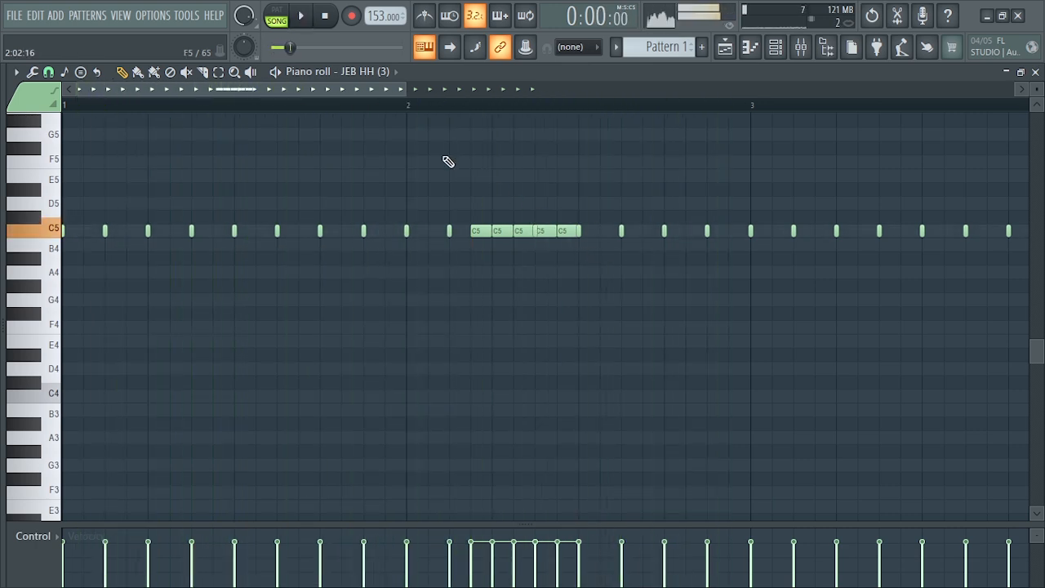
key(space)
mouse_move(340, 88)
mouse_down()
mouse_move(372, 92)
mouse_move(352, 96)
mouse_up()
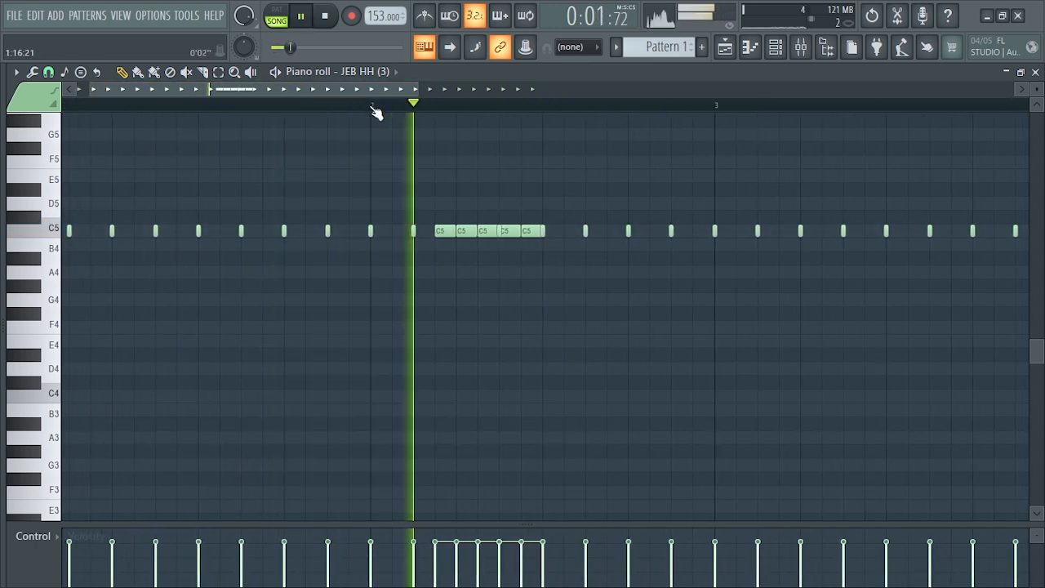
key(space)
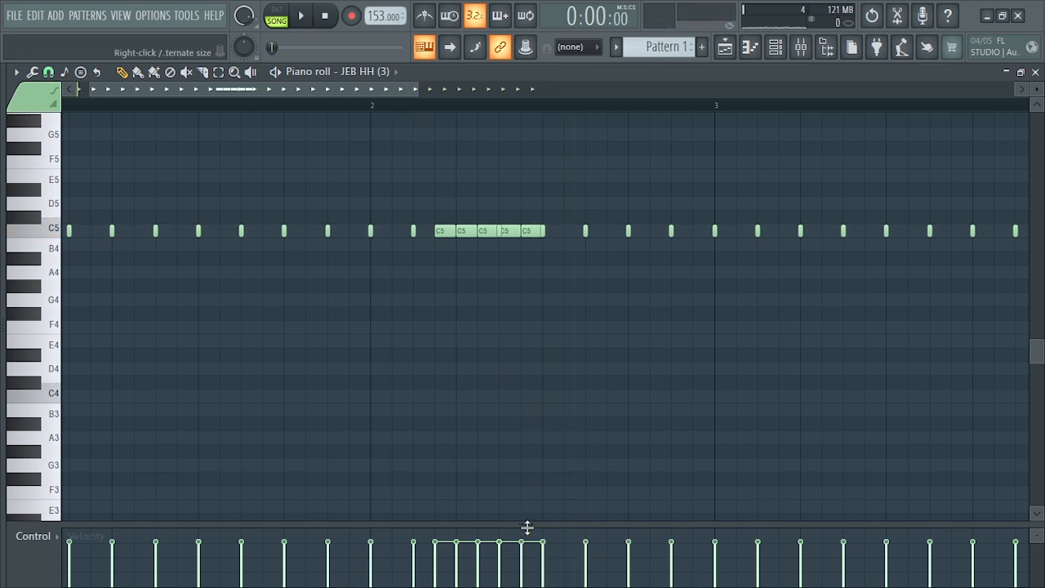
Enlarge the velocity lane and vary the JEB HH (3) note velocities unevenly across bars 1 to 3.
drag(531, 520, 552, 328)
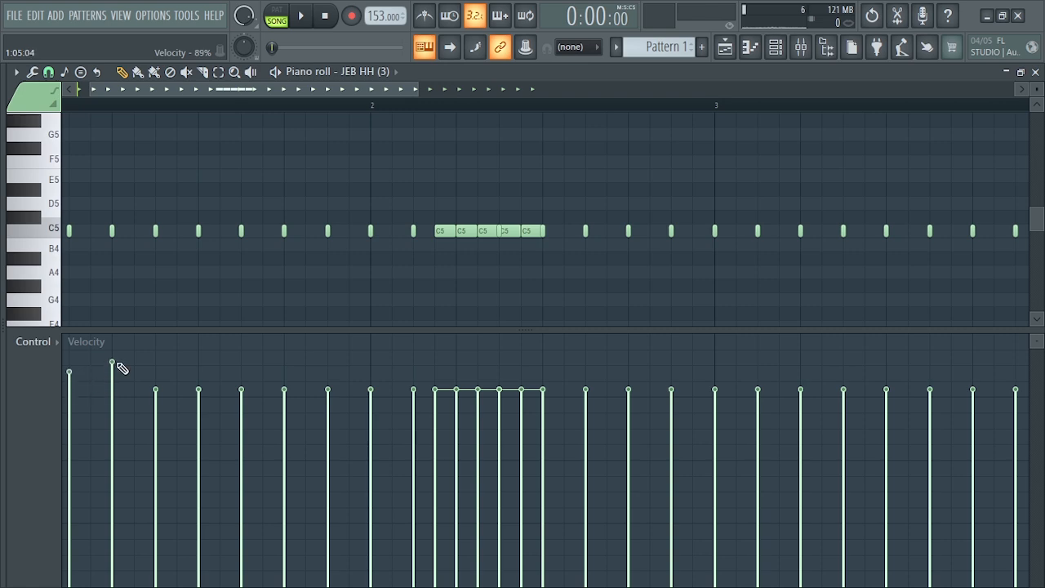
mouse_move(372, 376)
mouse_down()
mouse_move(478, 372)
mouse_move(591, 396)
mouse_up()
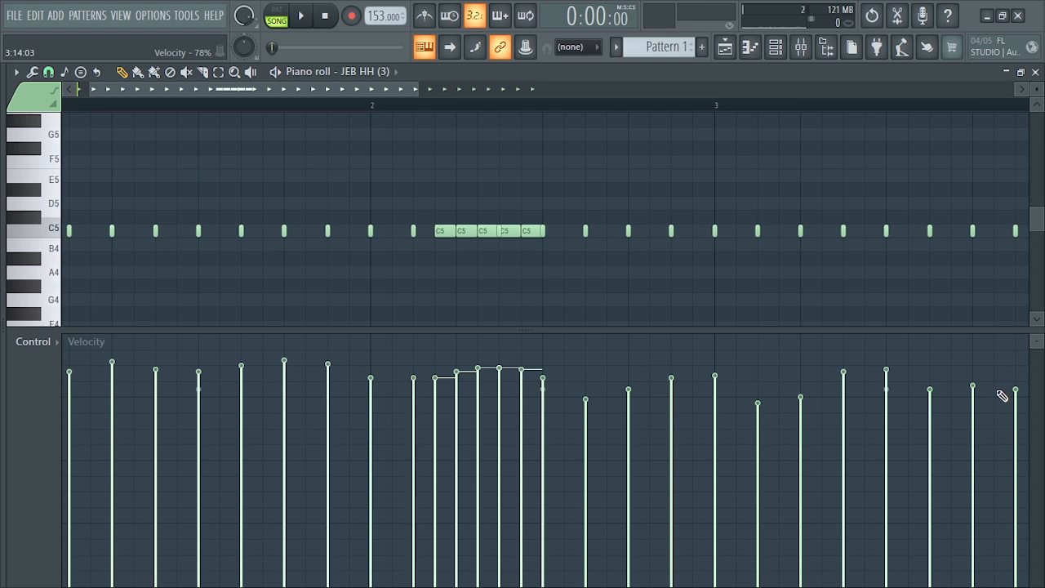
Show note pan for the JEB HH (3) notes and pan the bar 1 hi-hats unevenly to the left and right.
click(47, 342)
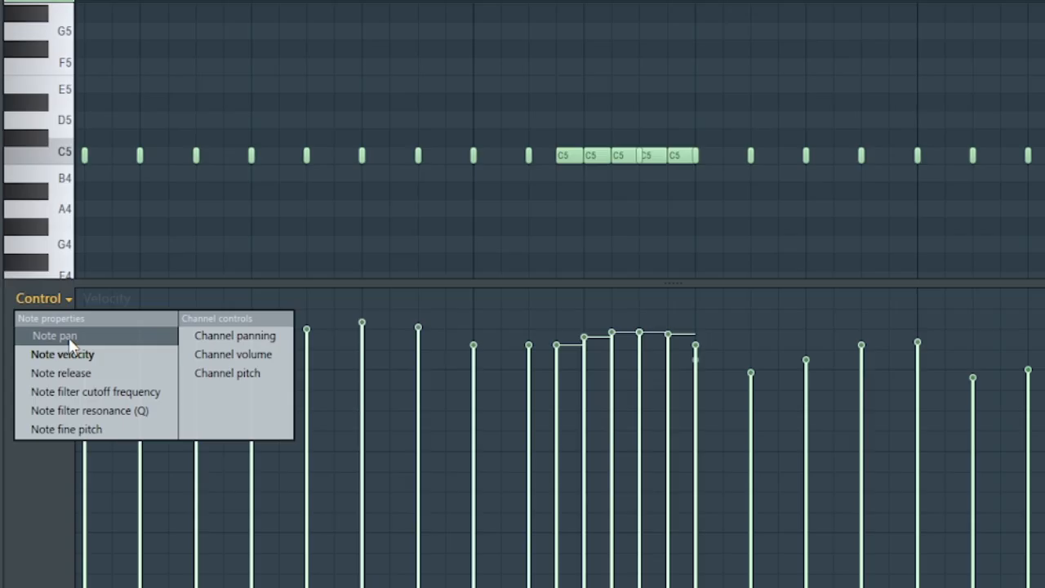
click(55, 371)
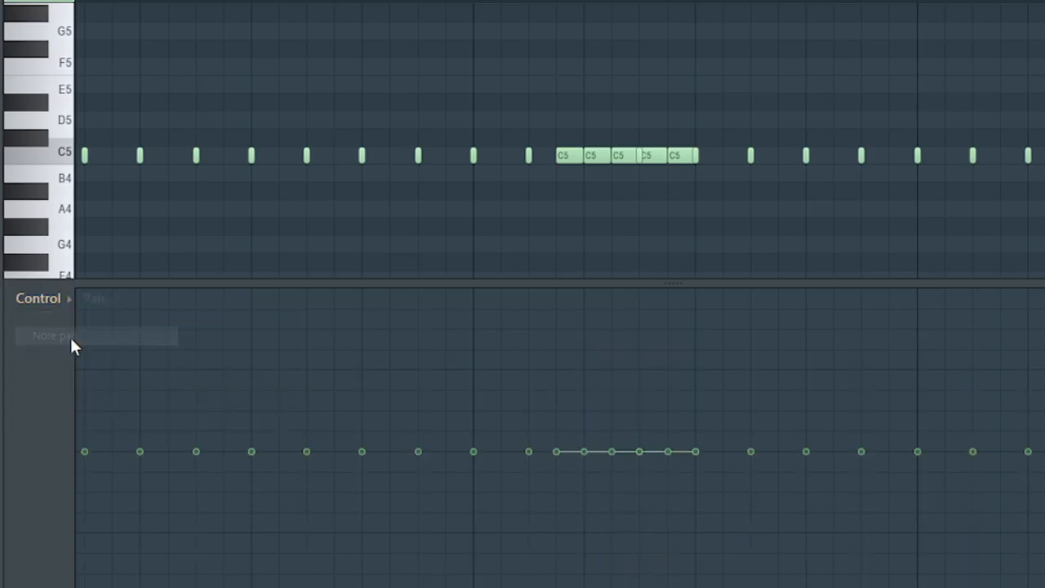
drag(87, 455, 95, 395)
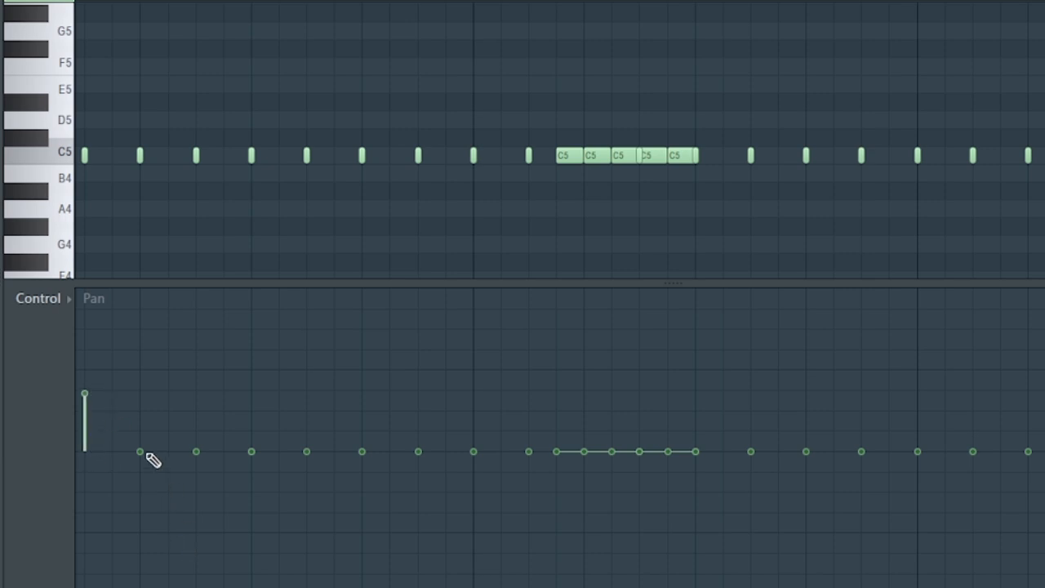
drag(141, 454, 141, 510)
drag(198, 395, 233, 391)
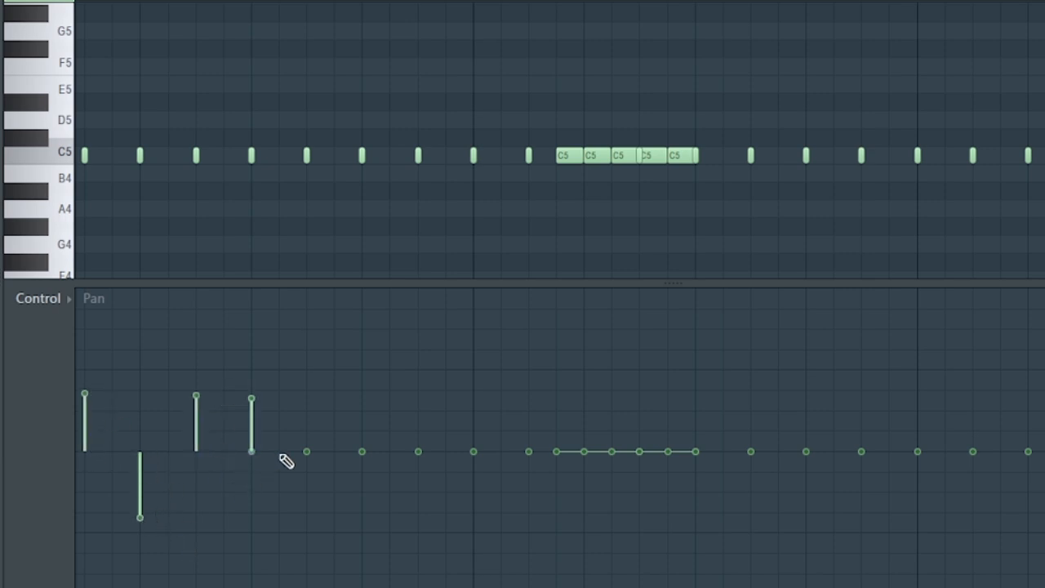
drag(361, 387, 400, 377)
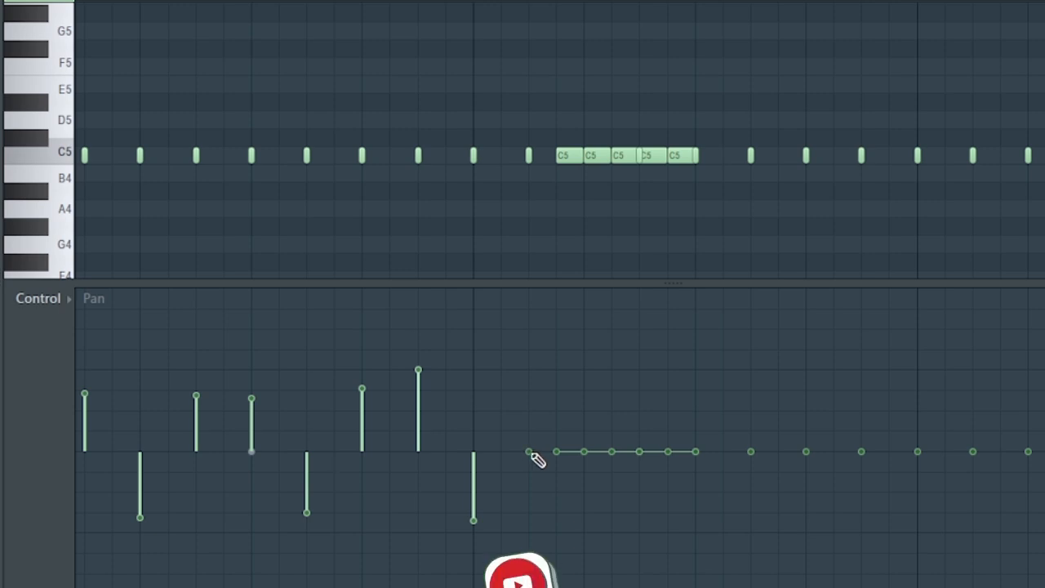
Spread the panning of the bar 2 hi-hats left and right, including some notes of the roll.
drag(529, 453, 529, 510)
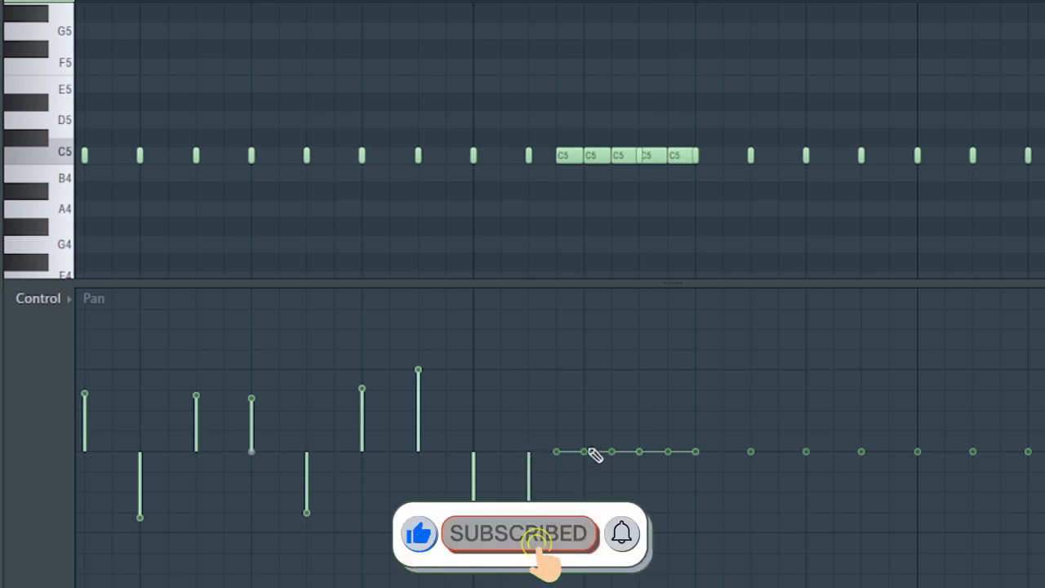
drag(584, 451, 585, 369)
drag(611, 451, 611, 498)
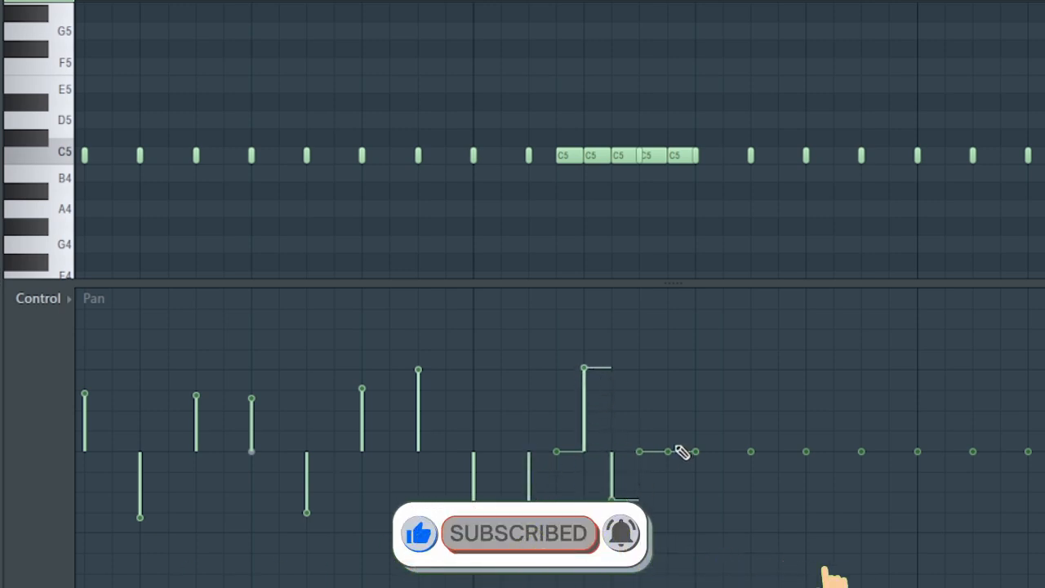
drag(674, 452, 674, 508)
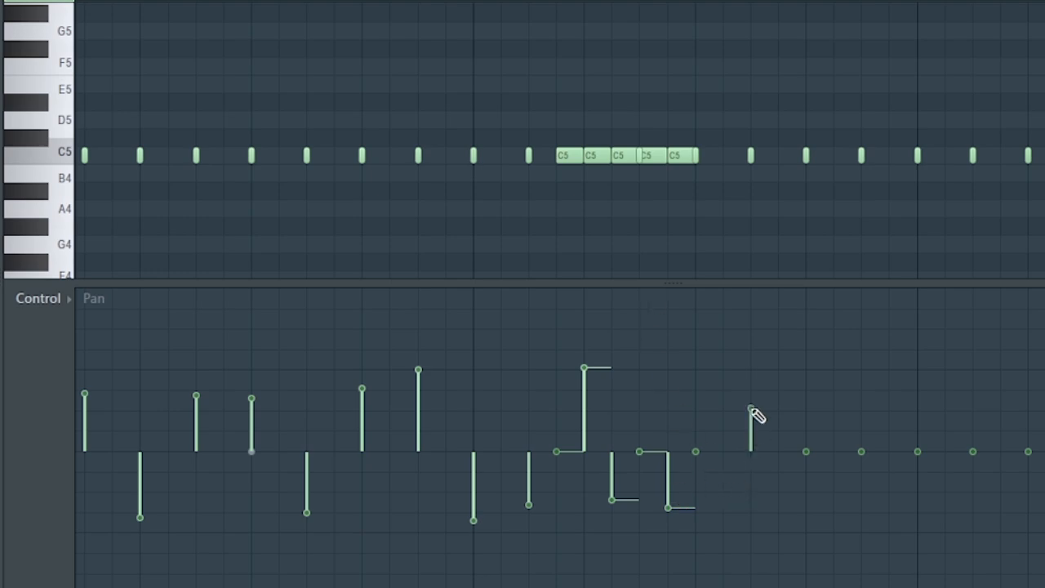
drag(806, 465, 806, 523)
drag(861, 452, 863, 368)
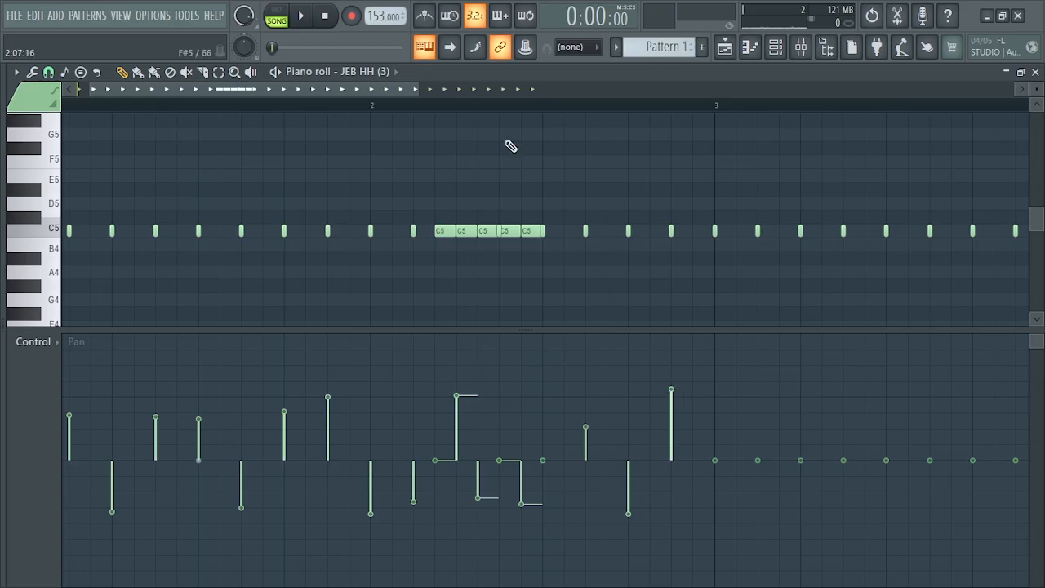
Replace the hi-hats in bars 3 and 4 with a duplicate of the panned notes from bars 1 and 2.
drag(416, 90, 735, 89)
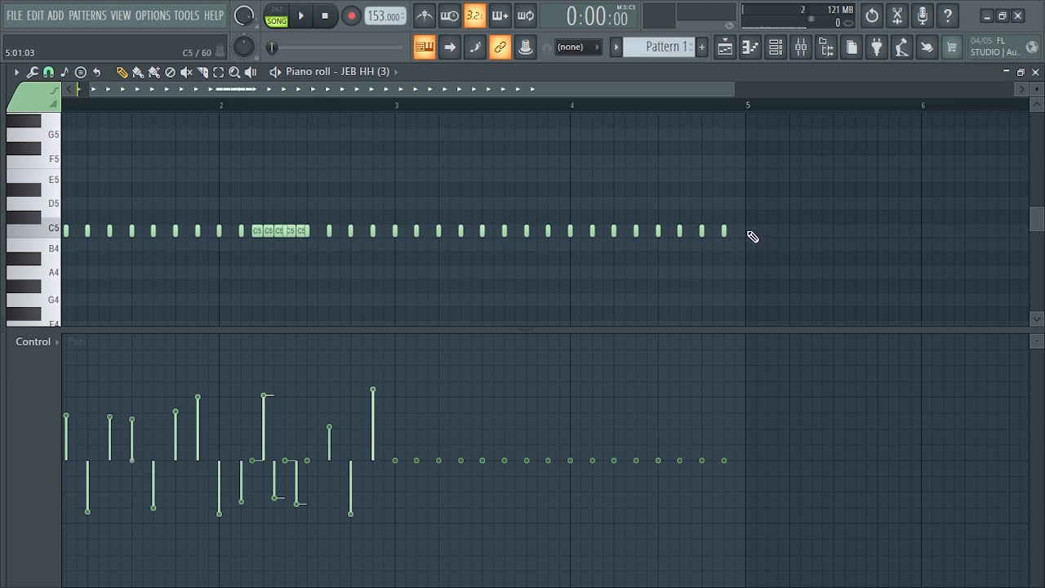
drag(752, 236, 413, 233)
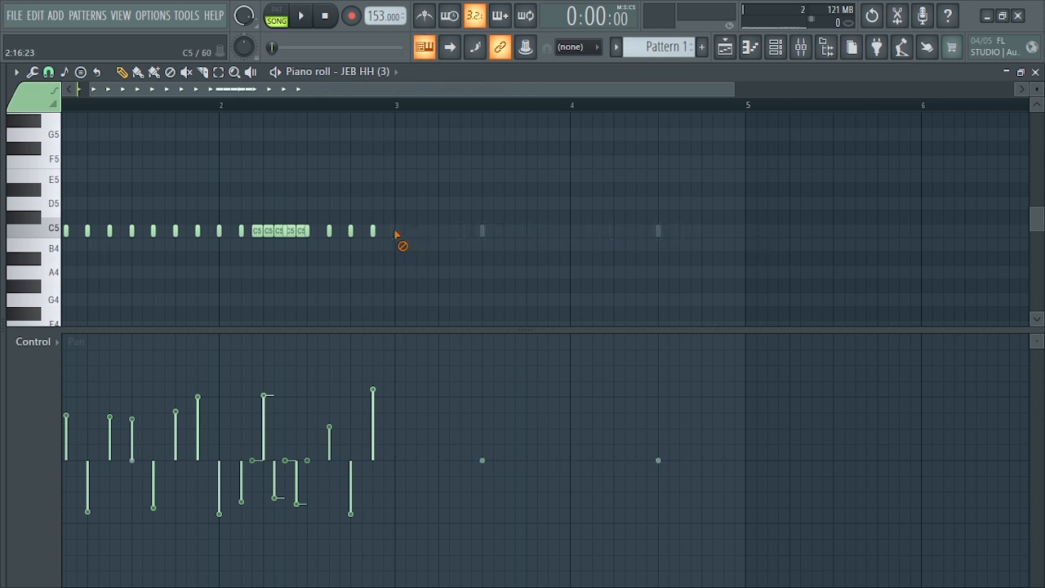
drag(400, 116, 3, 137)
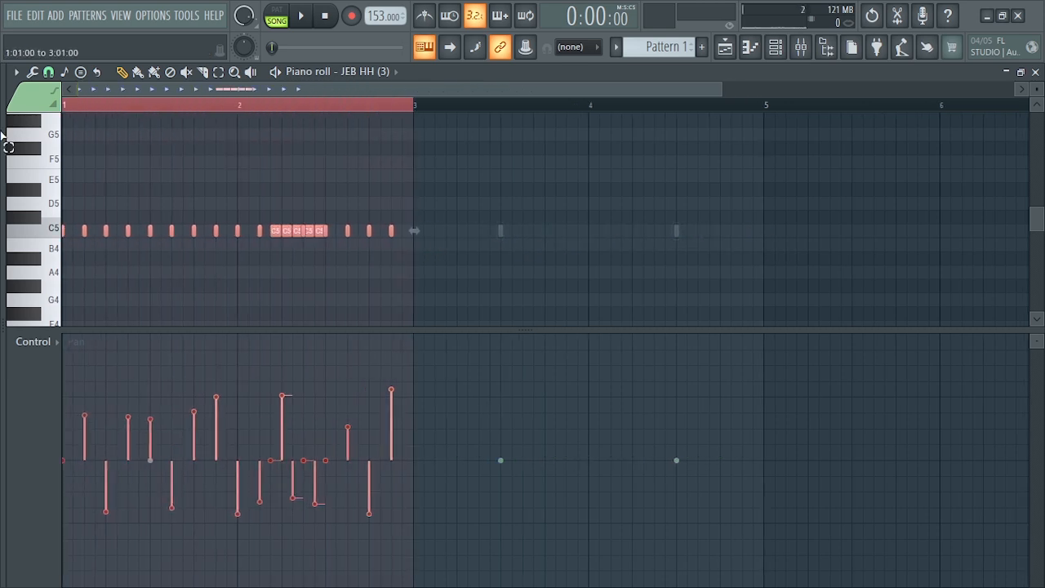
key(ctrl+b)
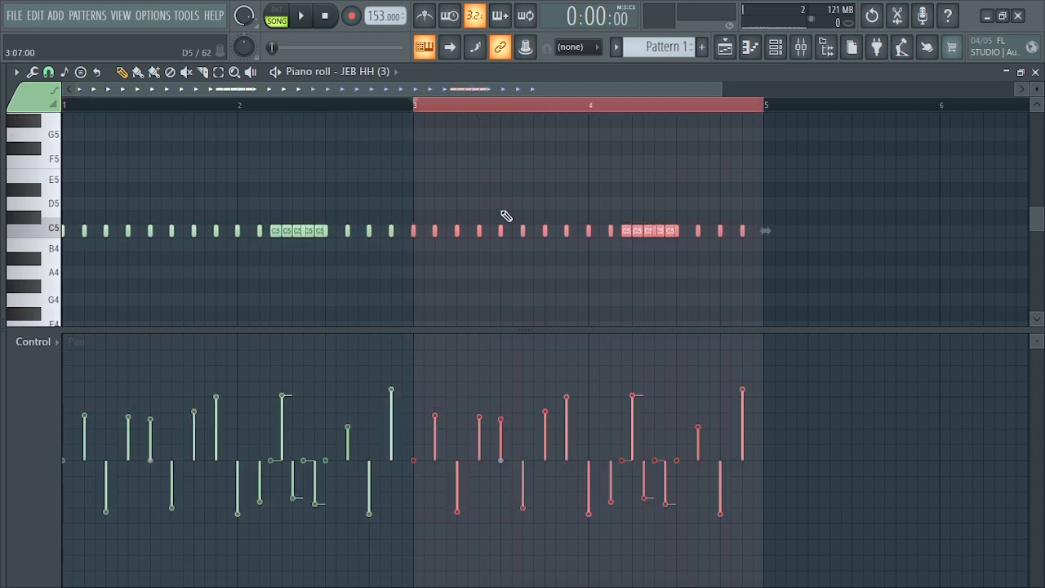
click(856, 256)
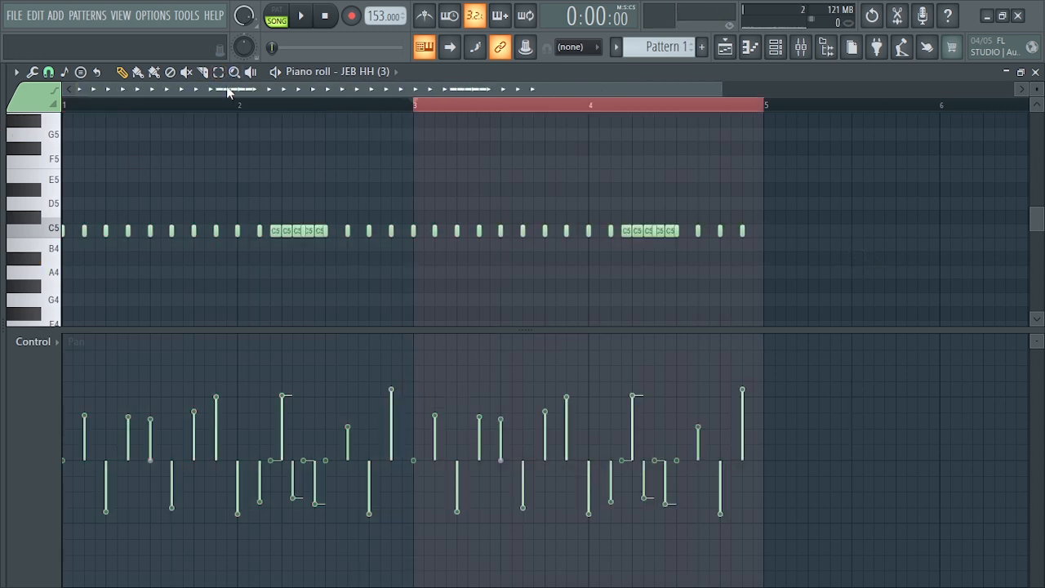
click(70, 112)
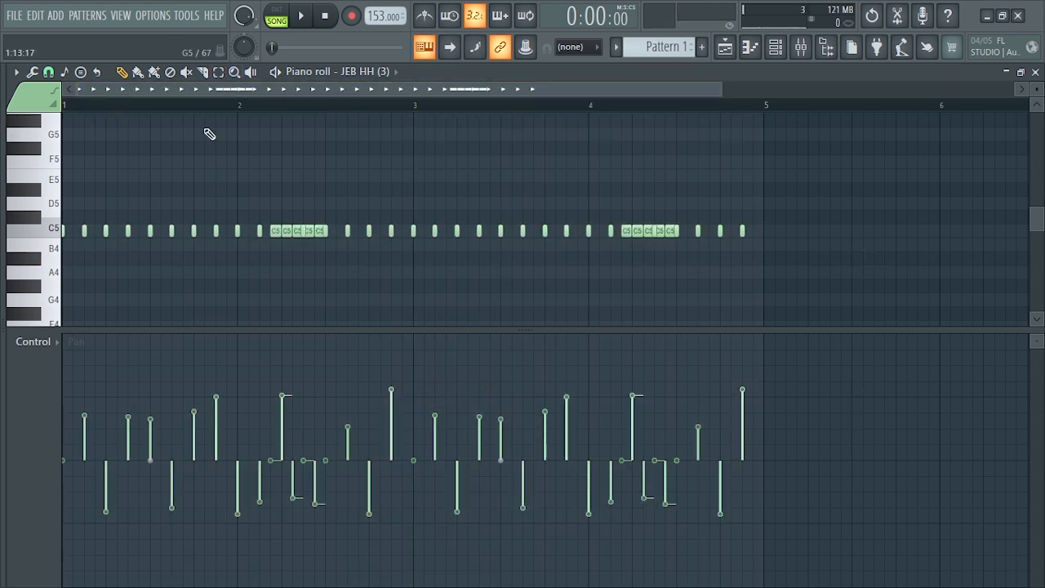
Play the arrangement to hear the panned hi-hats and shrink the pan lane to enlarge the note area.
key(space)
scroll(416, 214, up, 2)
scroll(433, 212, down, 3)
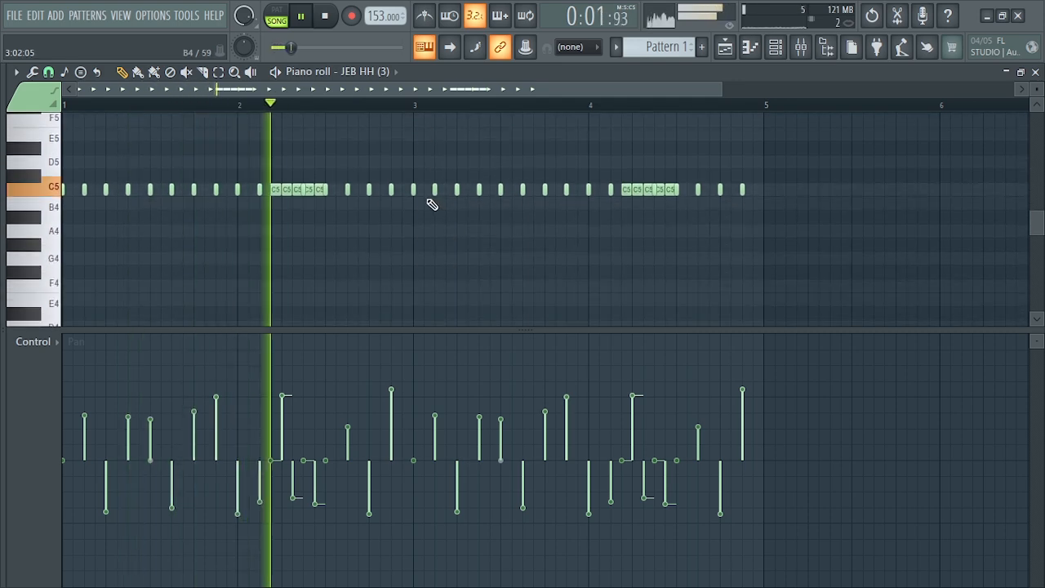
drag(520, 329, 523, 411)
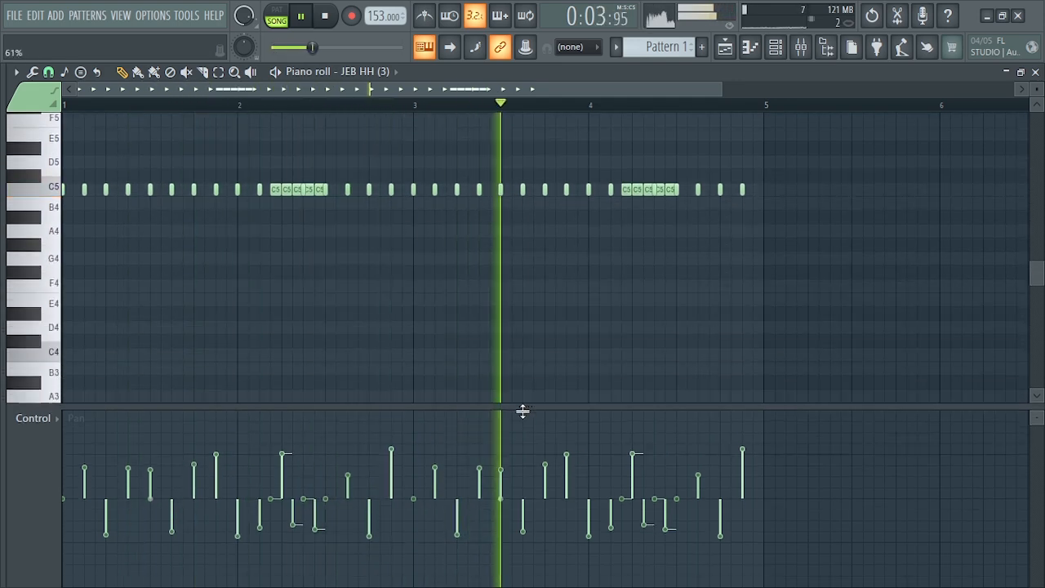
scroll(572, 359, up, 3)
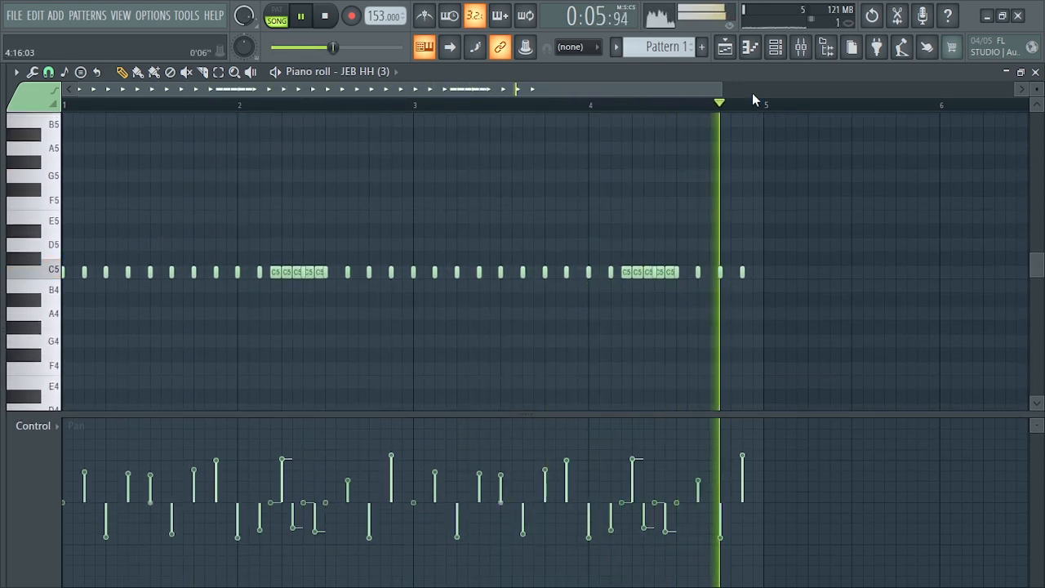
key(space)
Return to the playlist, show the browser and channel rack, and place a JEB KEEK (2) hit on step 1.
click(725, 48)
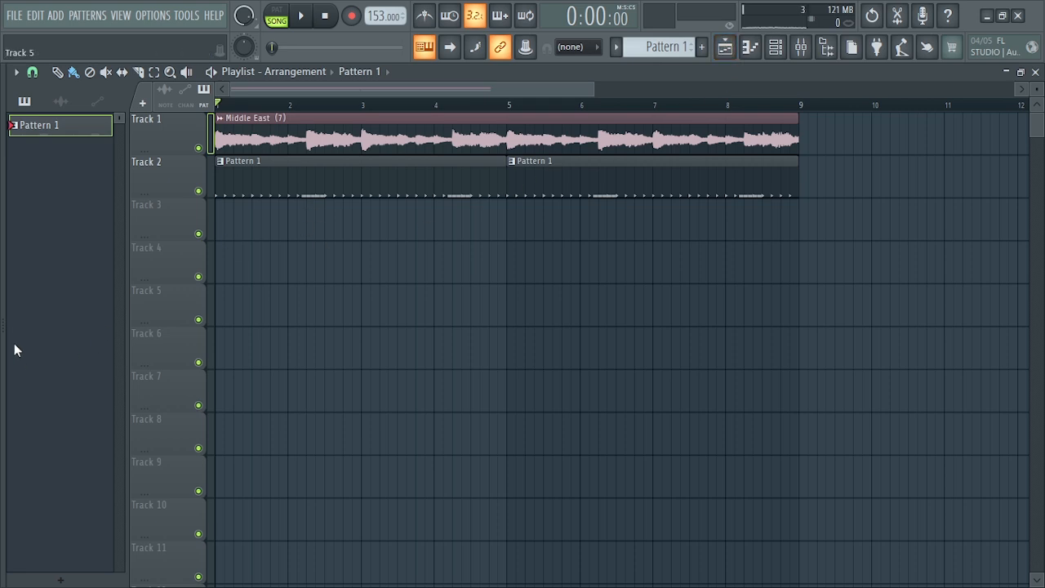
click(6, 323)
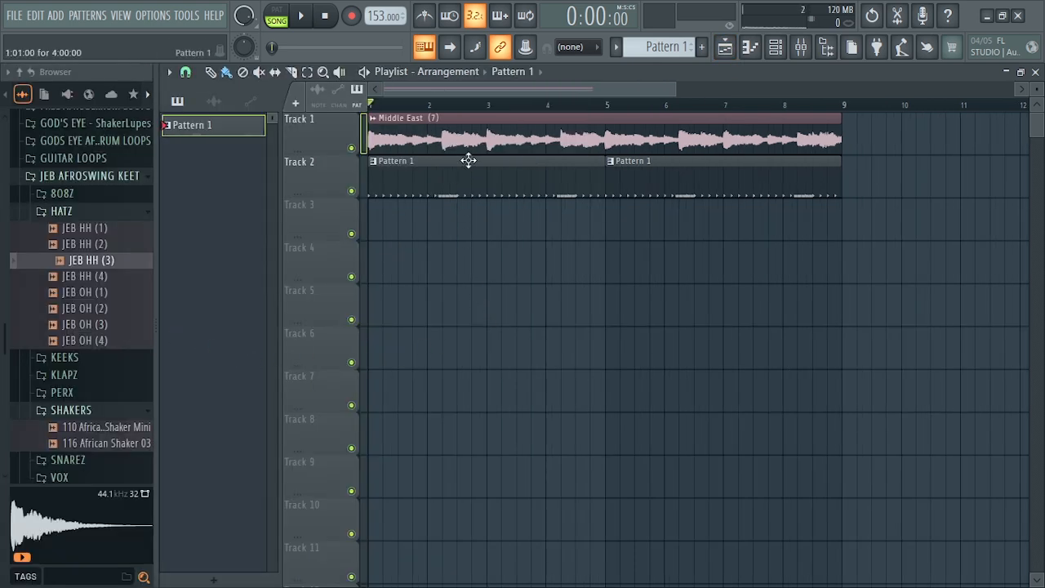
click(775, 47)
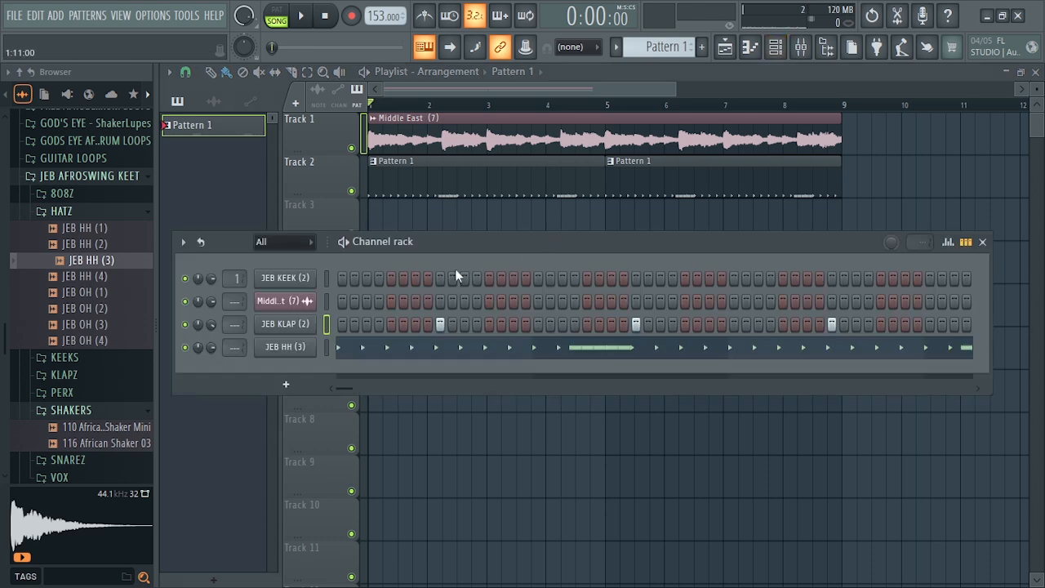
right_click(298, 279)
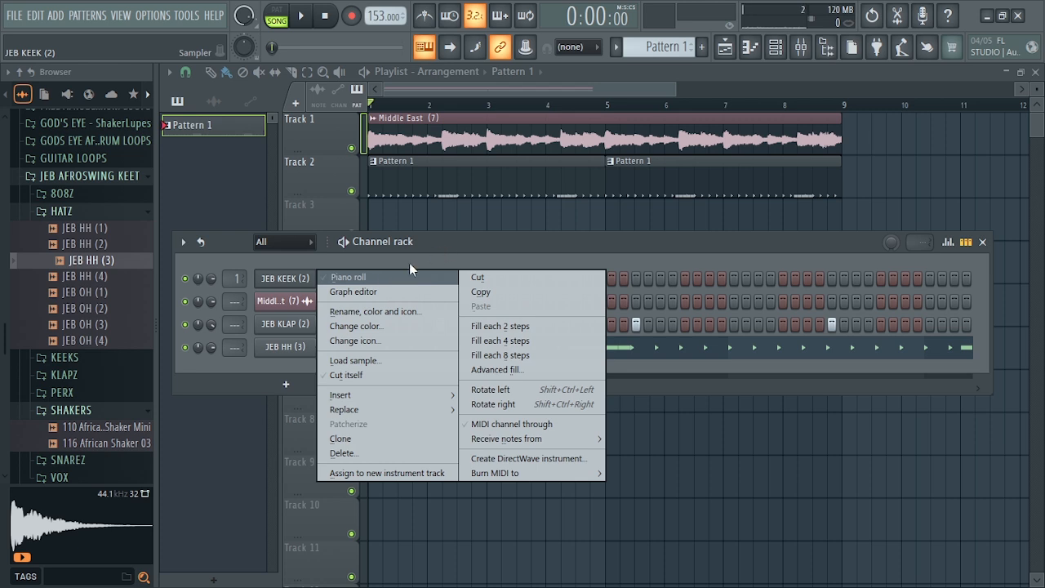
click(433, 248)
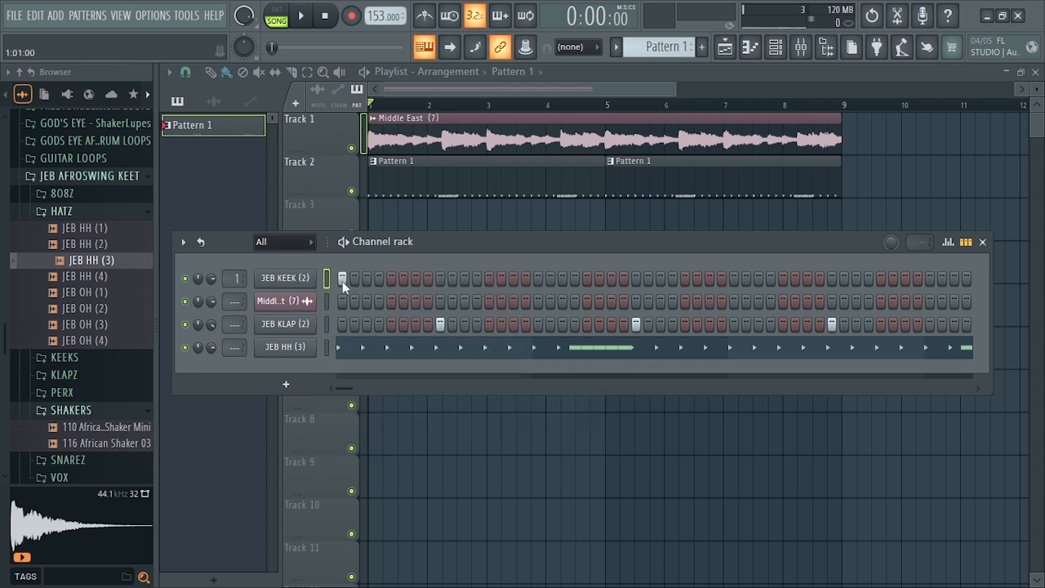
click(342, 279)
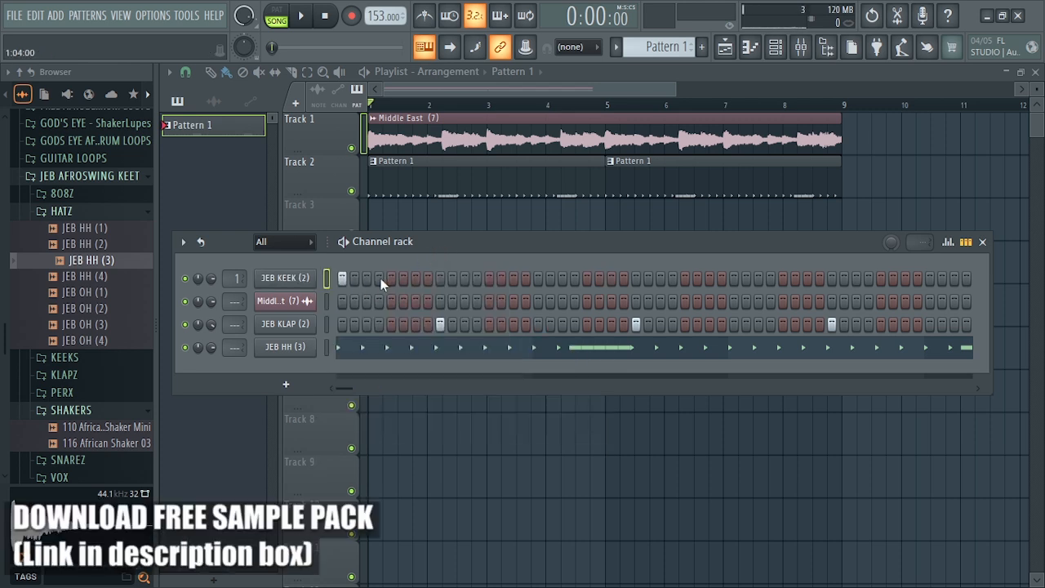
Audition a JEB KEEK (2) hit on step 4, replace it with one on step 7 and play the arrangement.
key(space)
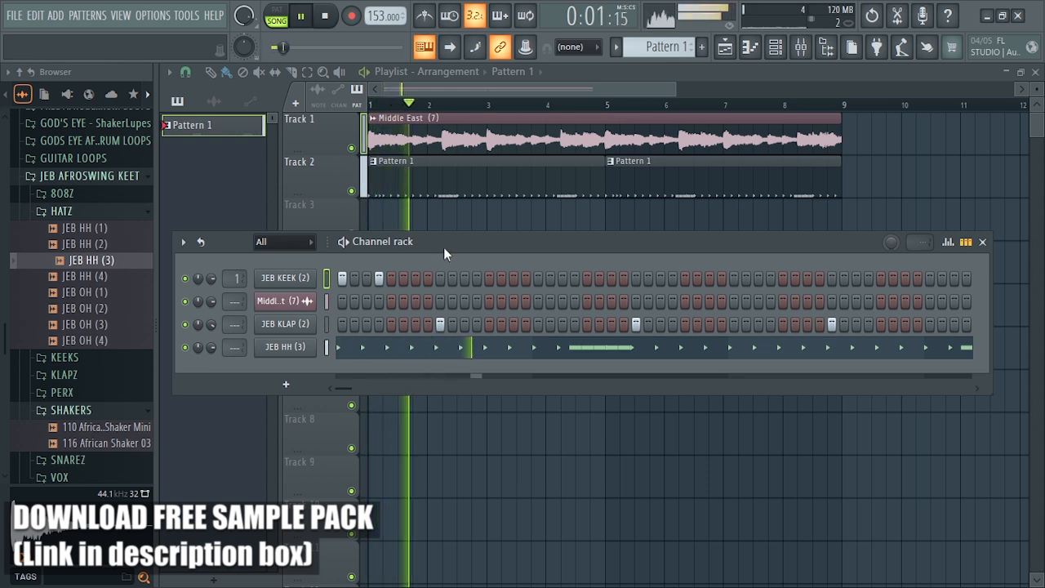
click(379, 278)
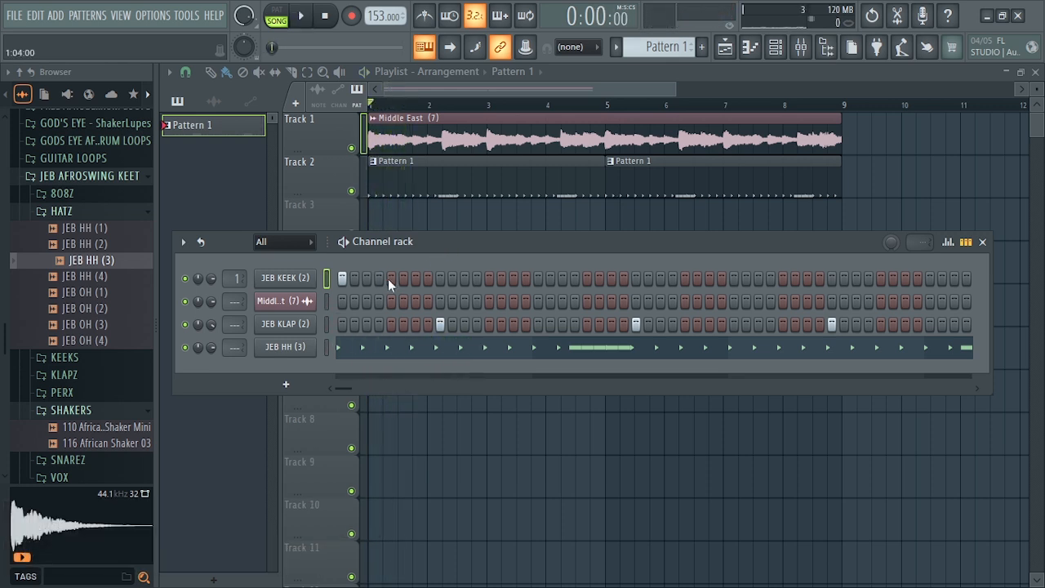
click(415, 278)
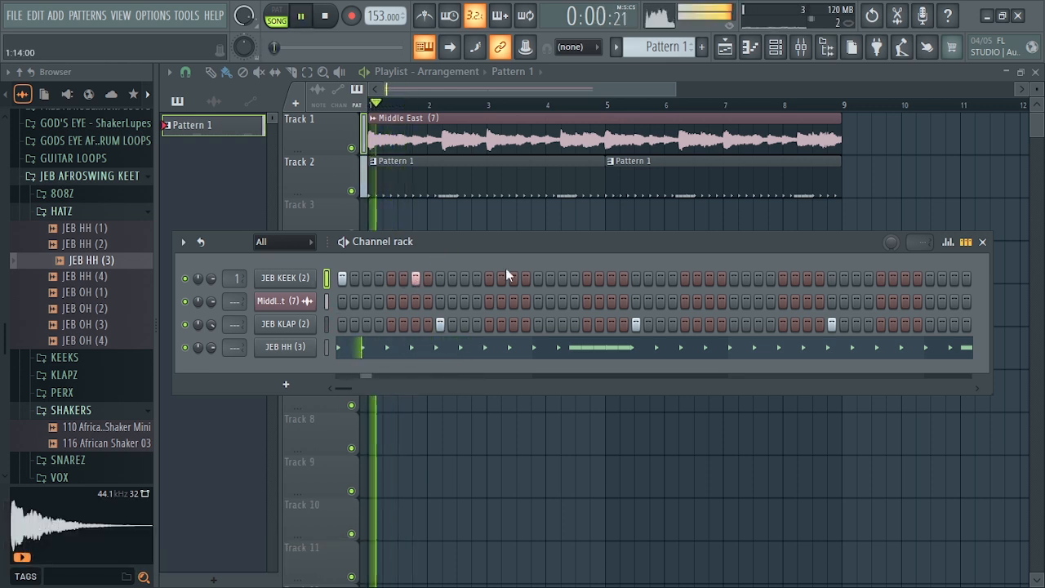
key(space)
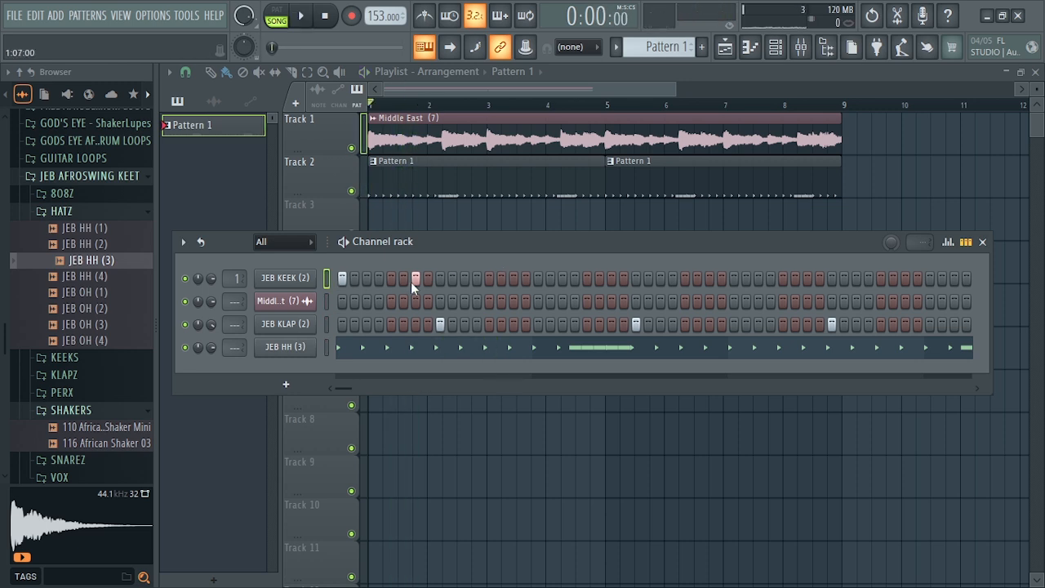
Open the JEB KEEK (2) hits in the piano roll, hide the browser and enlarge the note area around bars 1 and 2.
right_click(304, 282)
click(335, 276)
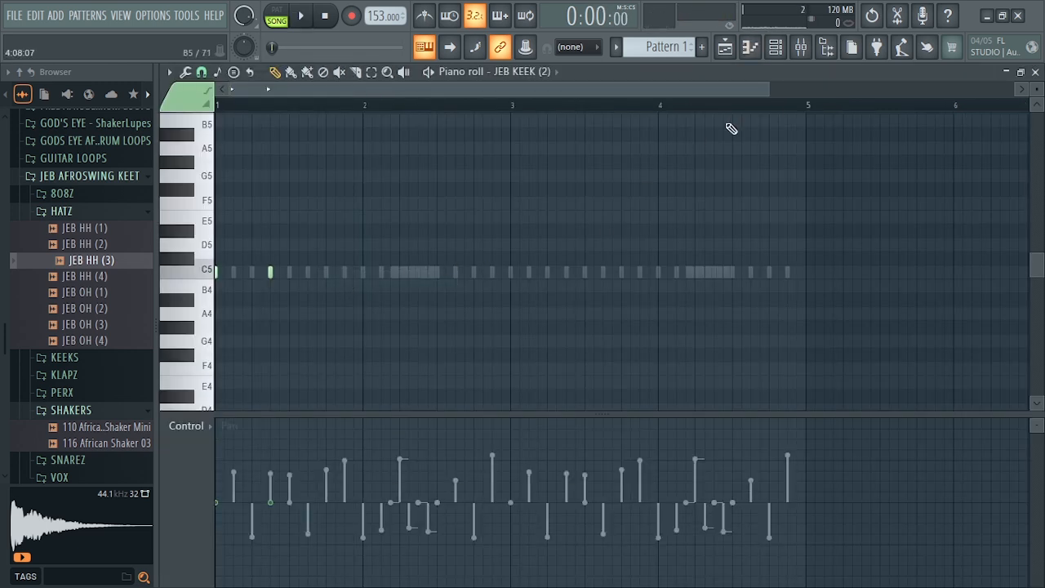
drag(768, 90, 485, 107)
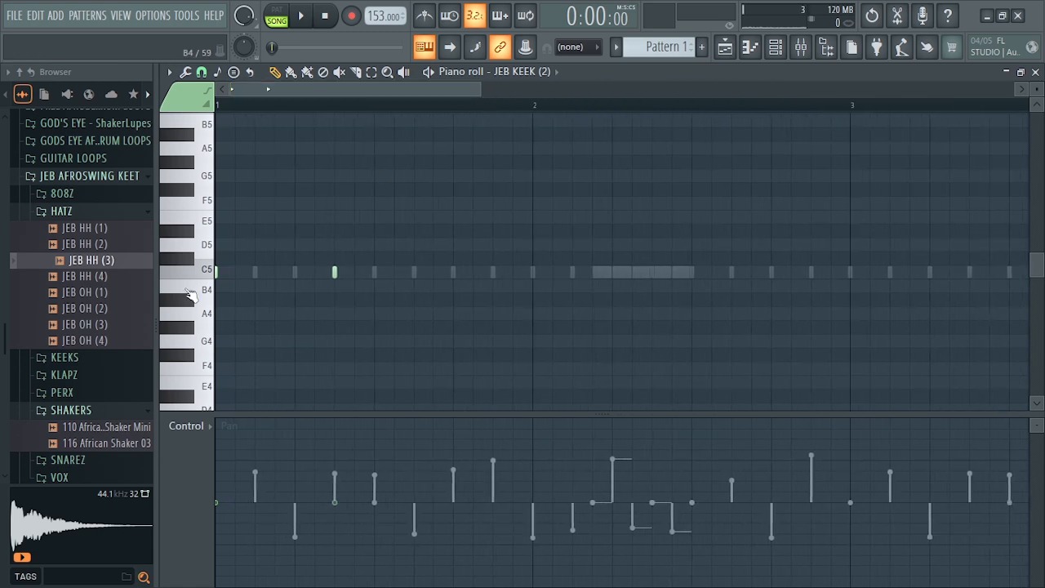
key(alt+F8)
drag(443, 414, 426, 474)
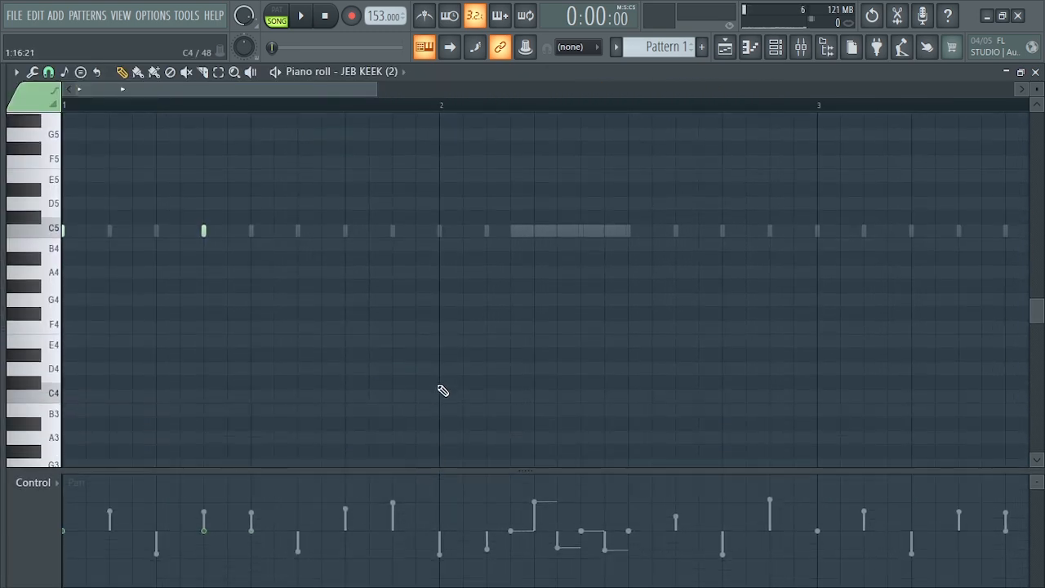
drag(375, 91, 346, 89)
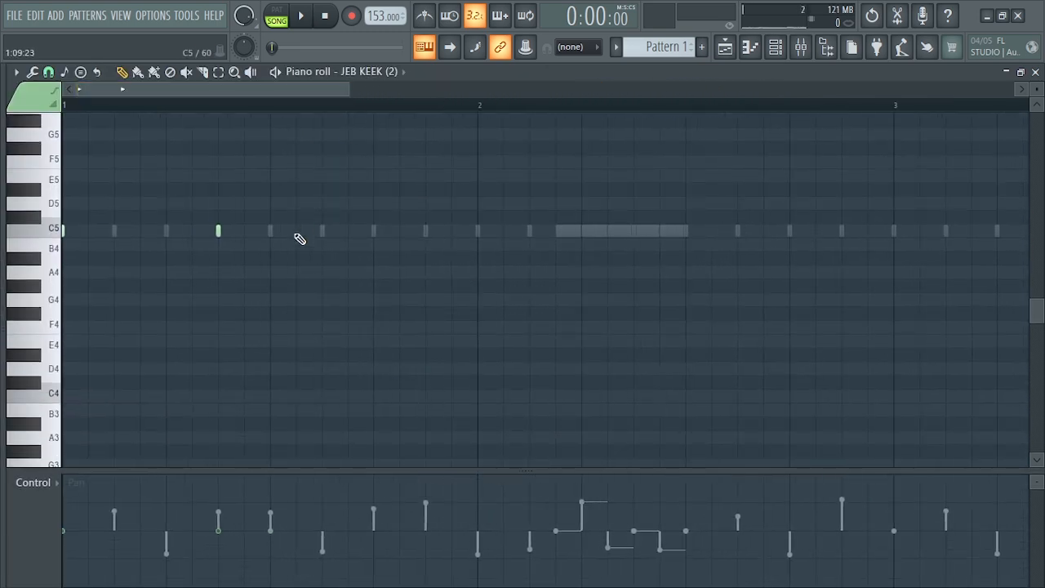
Show note velocity, raise both JEB KEEK (2) notes to the top of the lane and play the arrangement.
click(48, 486)
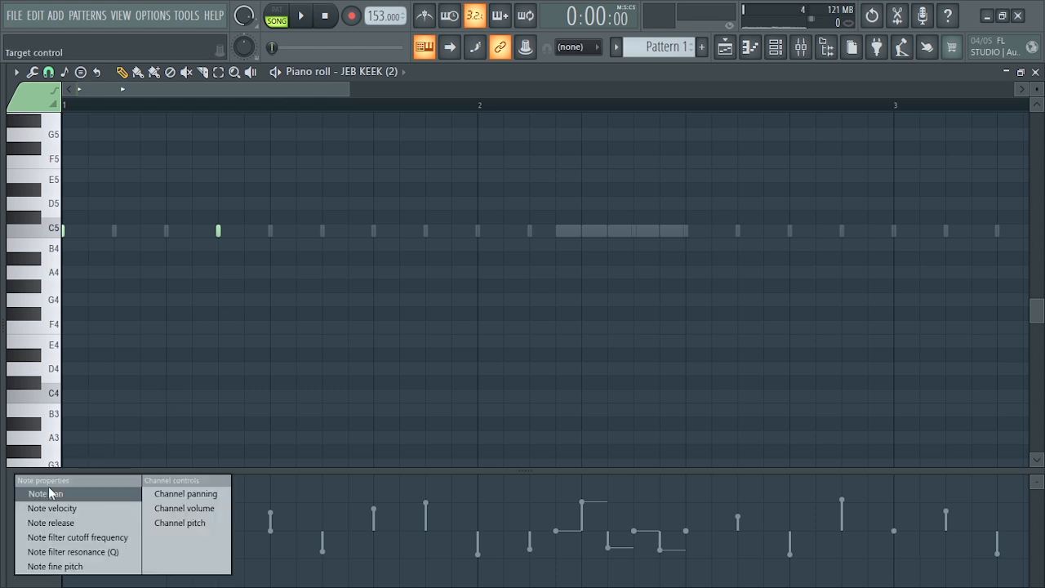
click(57, 509)
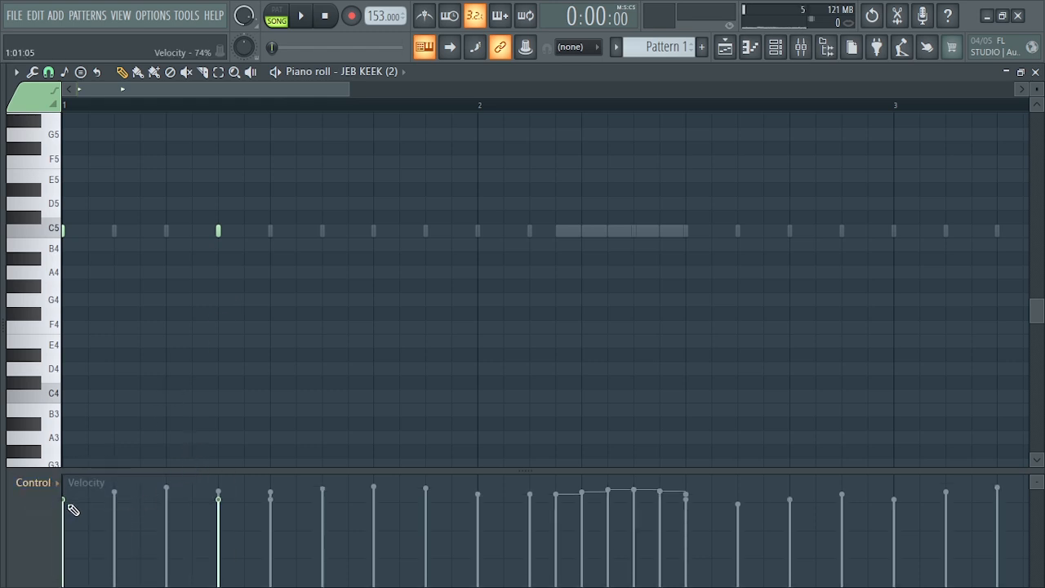
key(space)
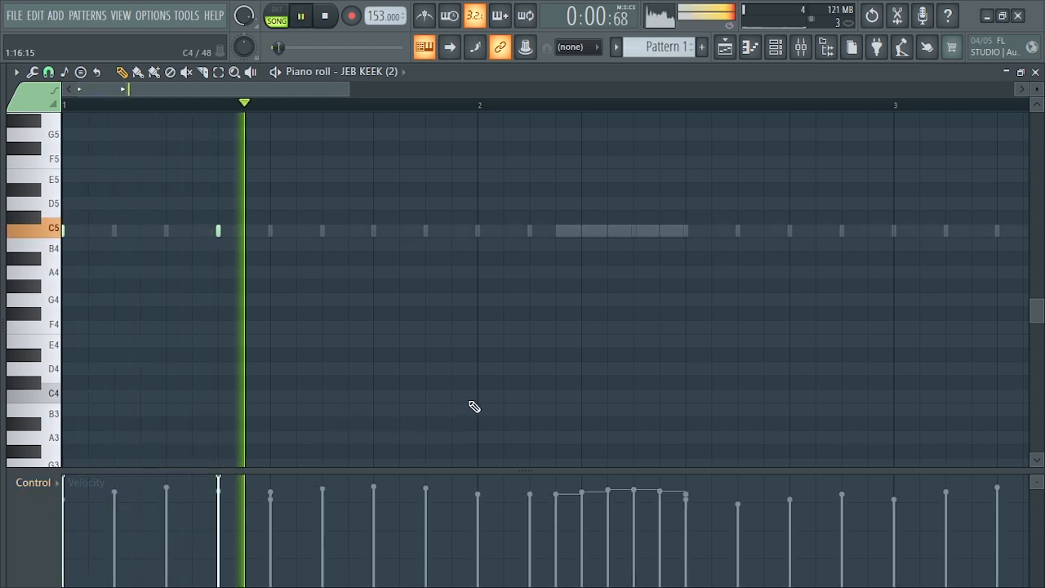
Add a one-step C5 note to JEB KEEK (2) at step 13 of bar 1 and replay the arrangement.
key(space)
key(space)
click(384, 232)
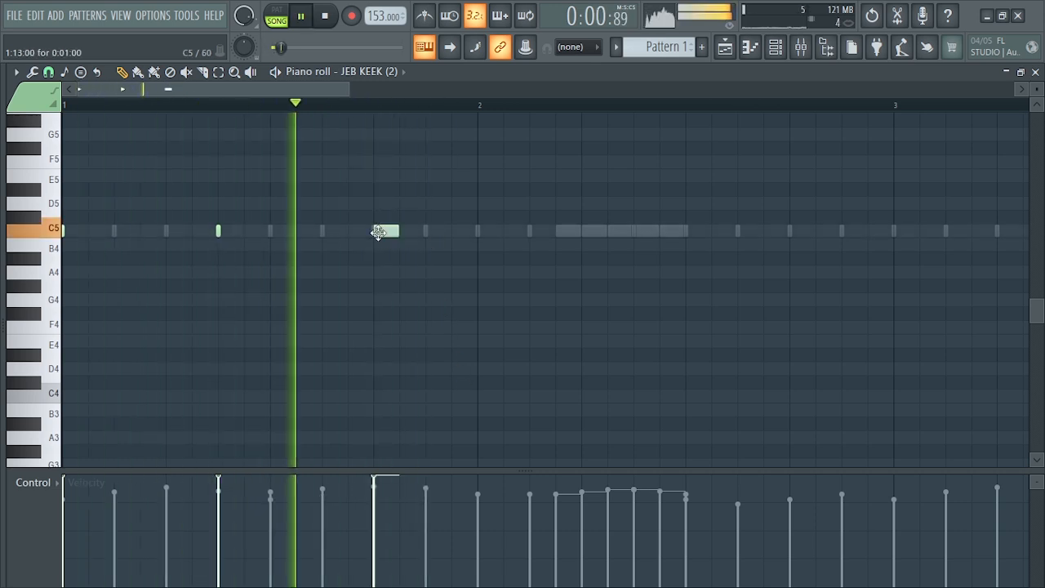
key(space)
key(space)
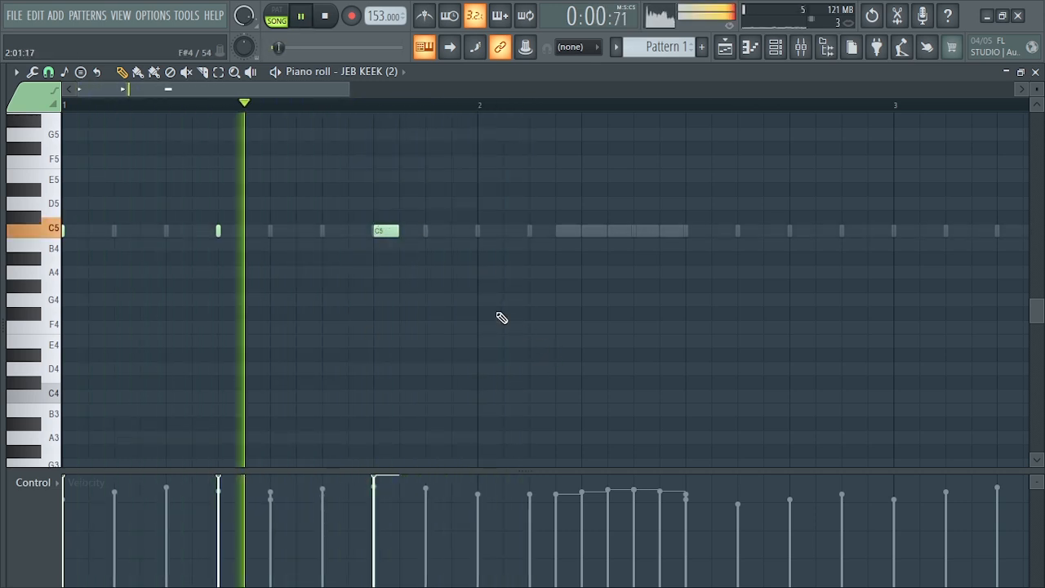
Replace the two short JEB KEEK (2) notes at steps 1 and 7 of bar 1 with one-step C5 notes and play the arrangement.
drag(347, 93, 507, 98)
key(space)
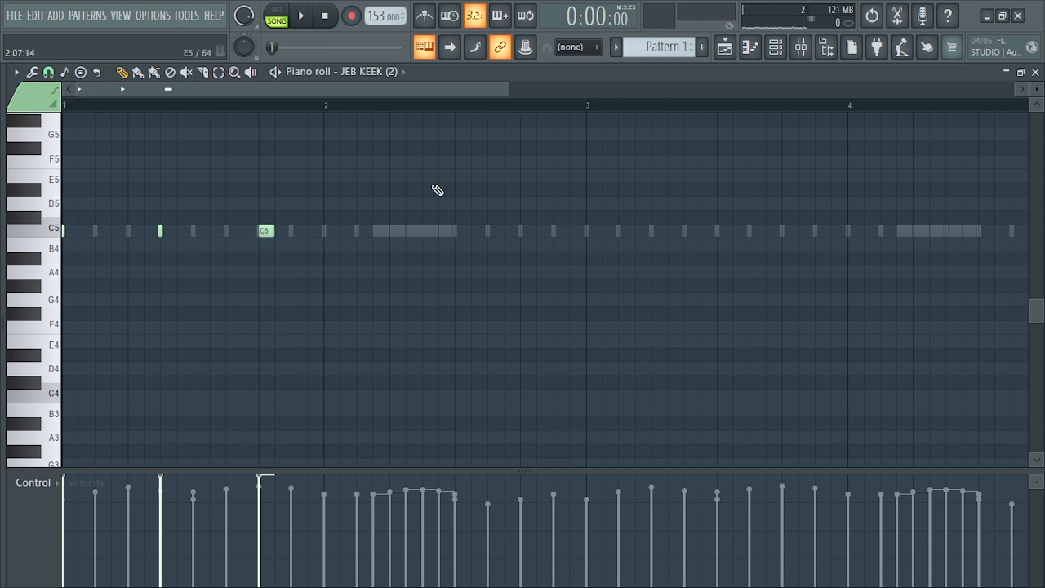
right_click(161, 232)
click(161, 232)
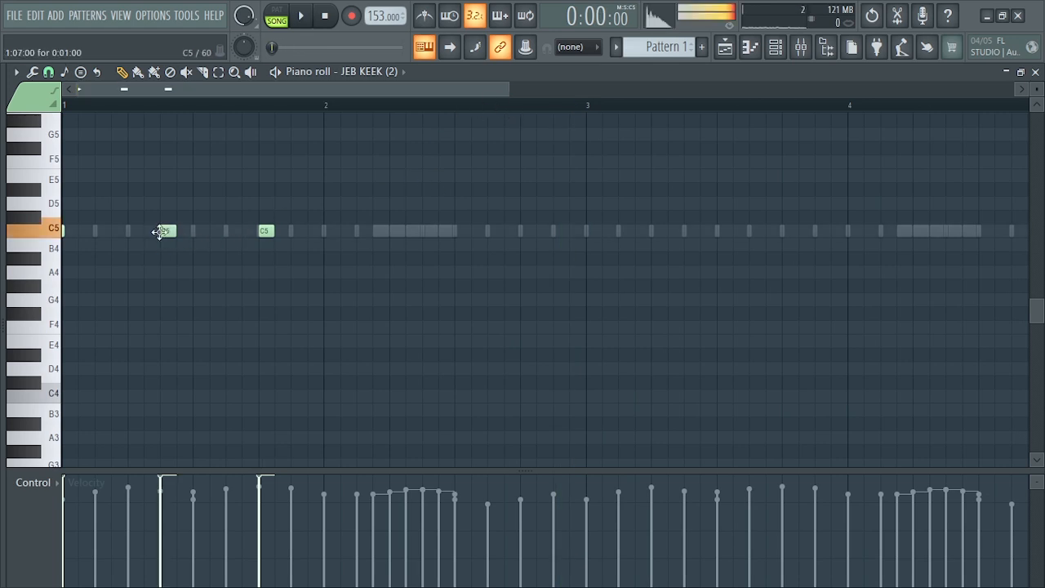
right_click(64, 232)
click(70, 232)
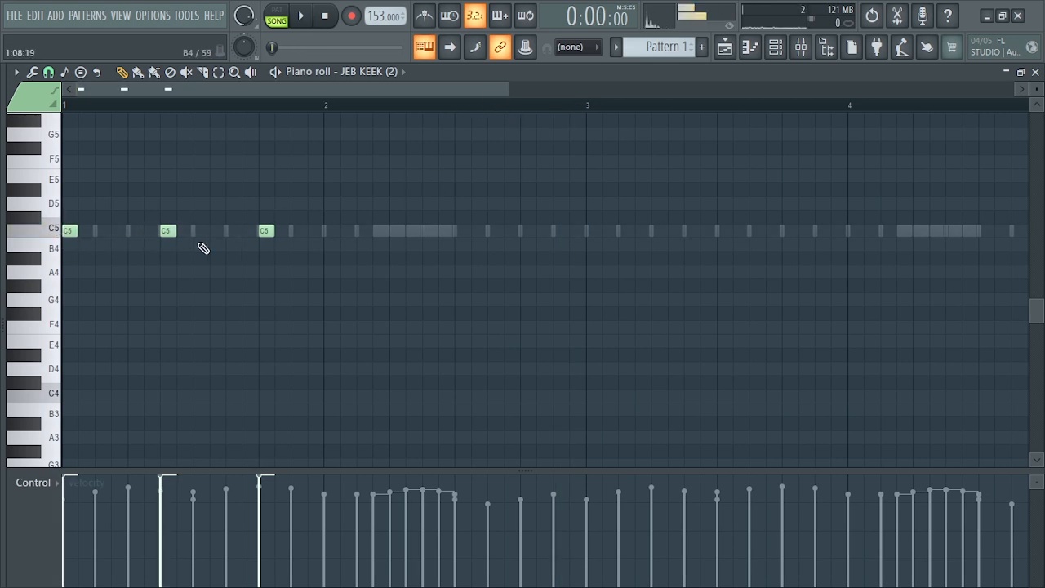
key(space)
Add one-step C5 notes at steps 5 and 11 of bar 2, replaying the arrangement to check their timing.
scroll(506, 253, up, 3)
scroll(508, 254, down, 3)
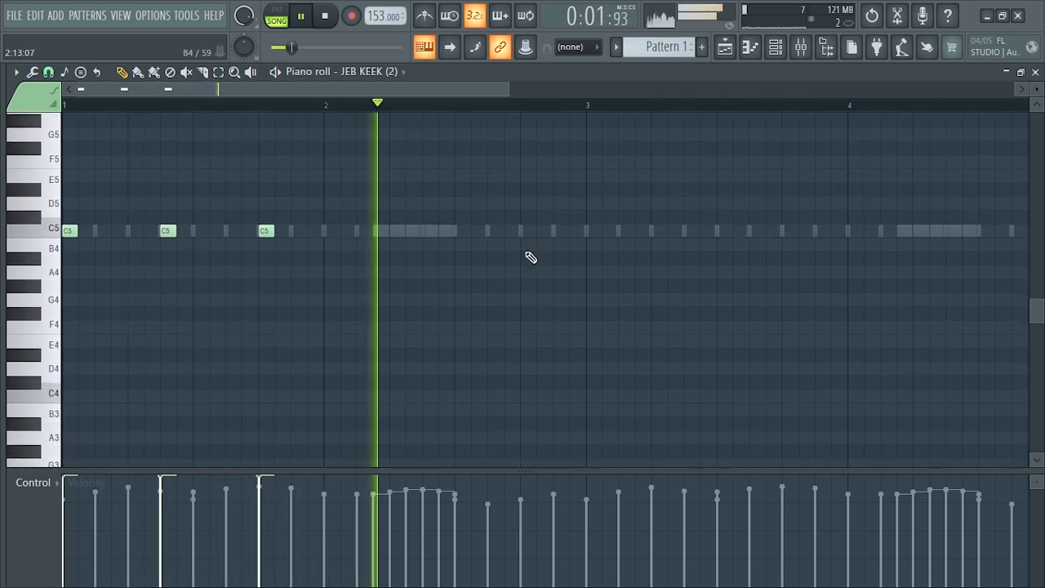
click(392, 232)
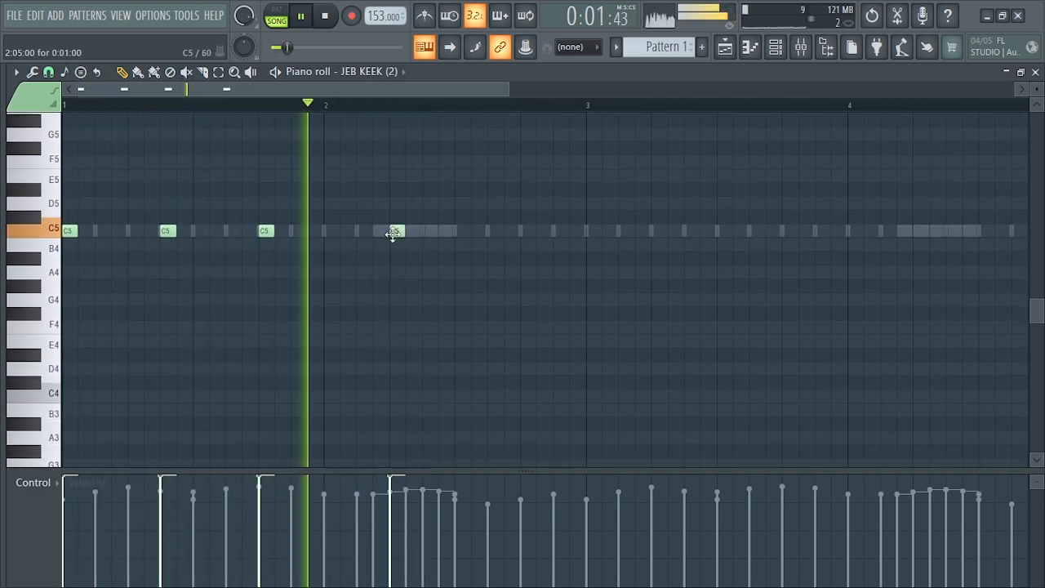
key(space)
key(space)
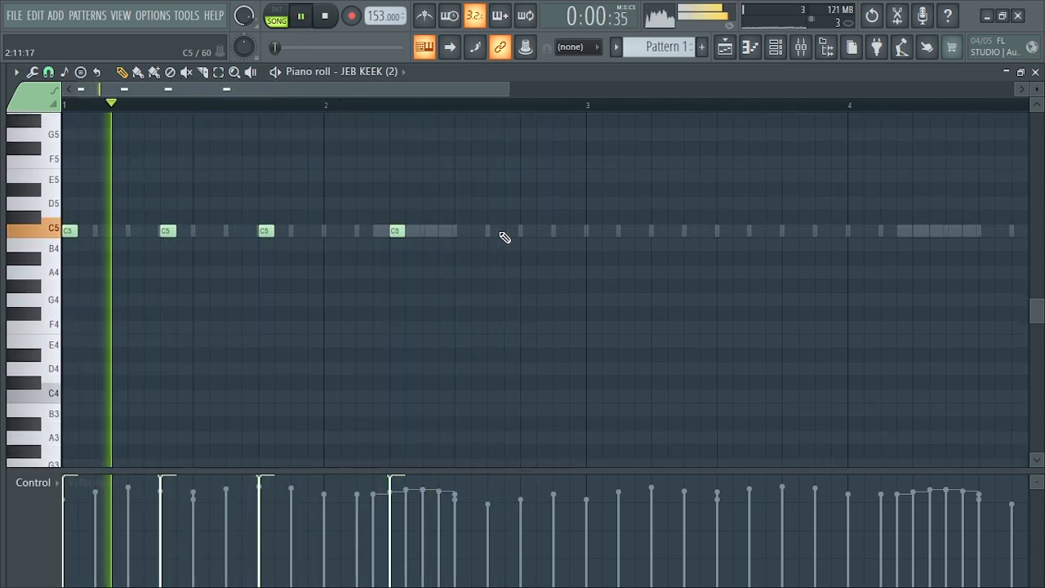
click(508, 233)
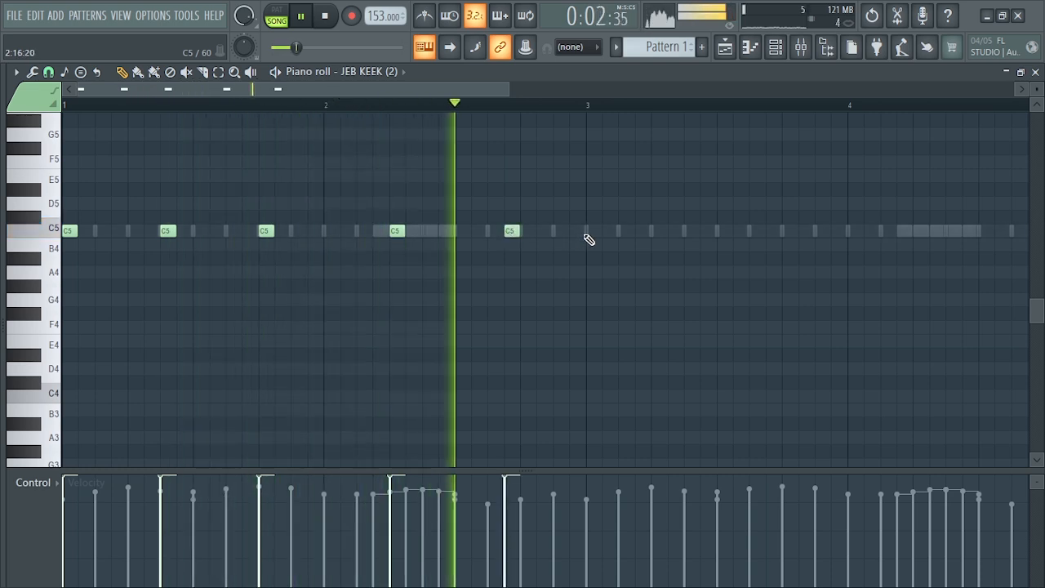
key(space)
click(499, 232)
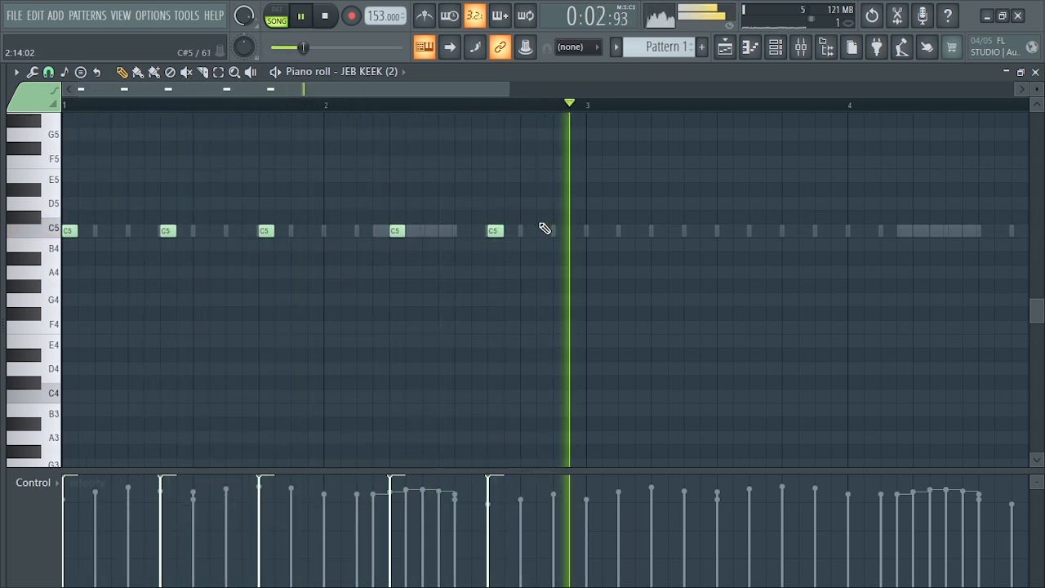
key(space)
Duplicate the JEB KEEK (2) notes of bars 1 and 2 into bars 3 and 4, clear the selection and play the arrangement.
drag(508, 87, 792, 88)
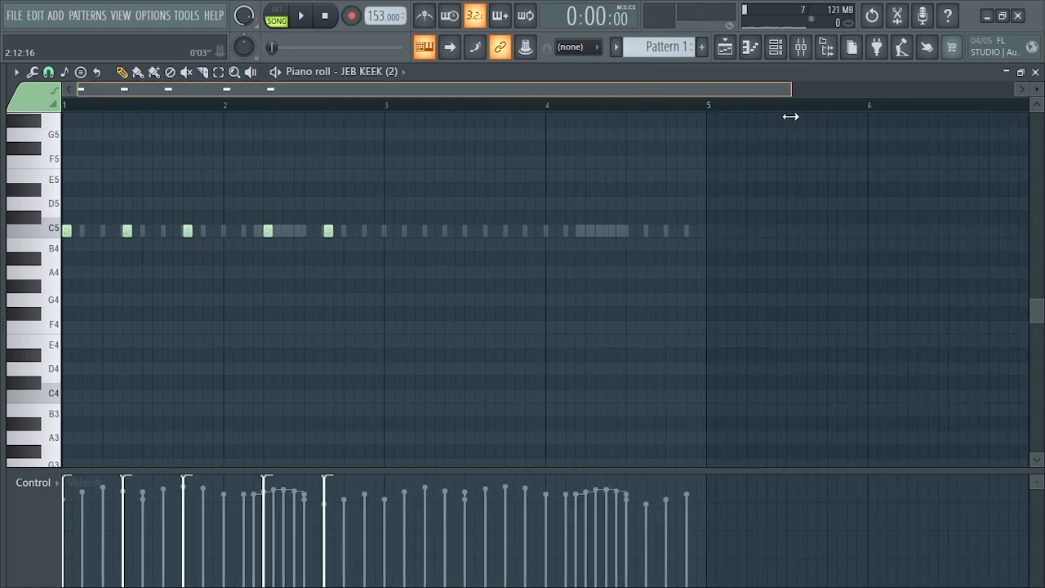
drag(332, 131, 3, 160)
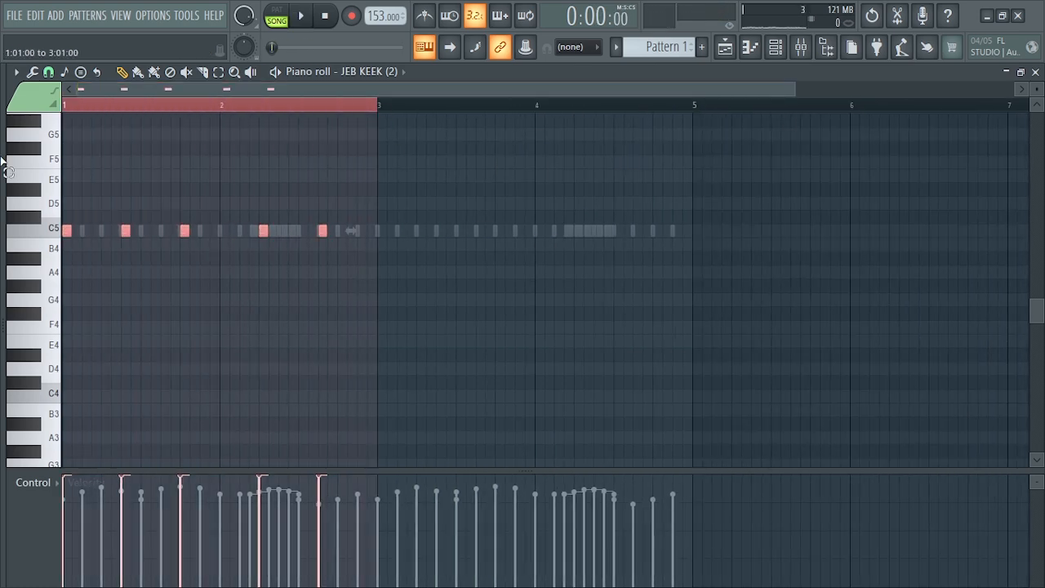
key(ctrl+b)
click(755, 328)
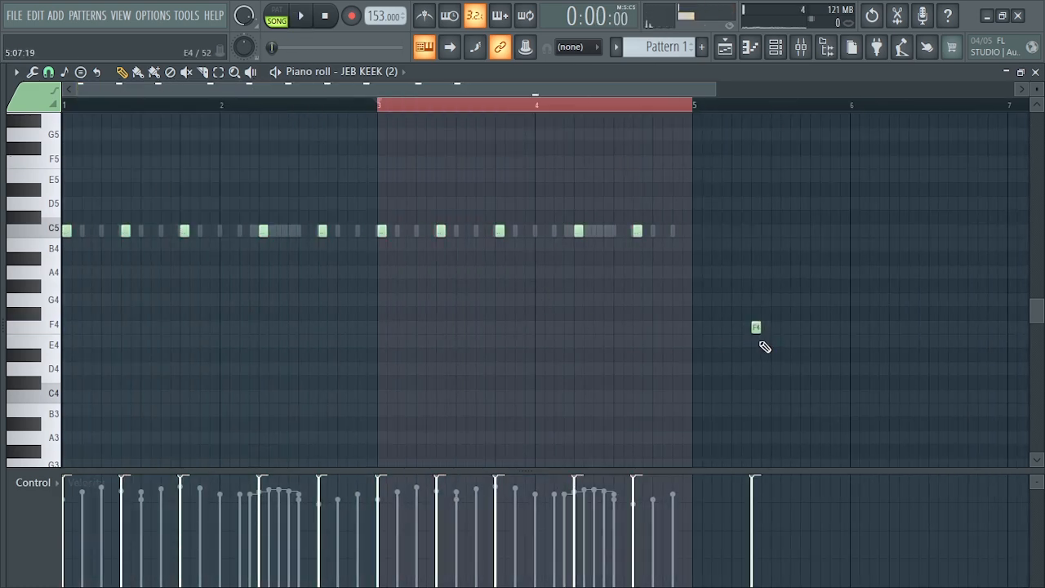
double_click(69, 111)
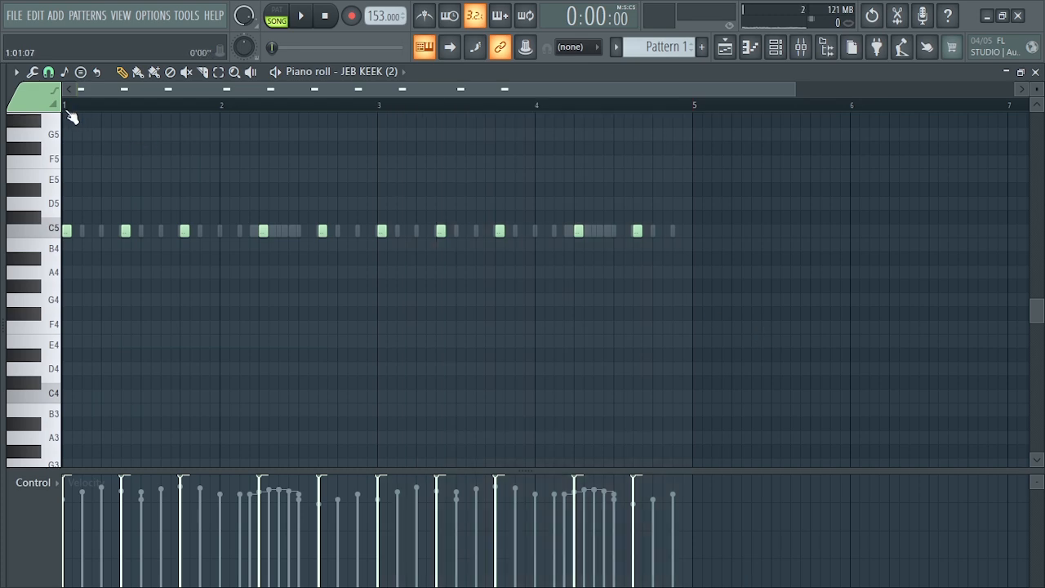
key(space)
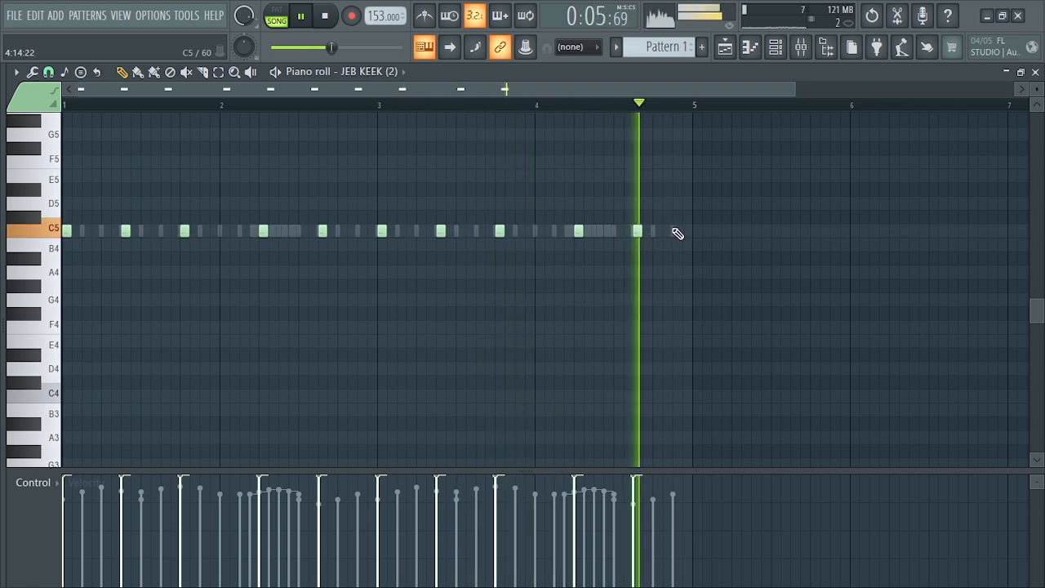
Turn the last kick note in bar 4 into a two-step roll of four notes at 1/2 step snap, followed by one kick at step 15.
key(space)
drag(791, 93, 674, 124)
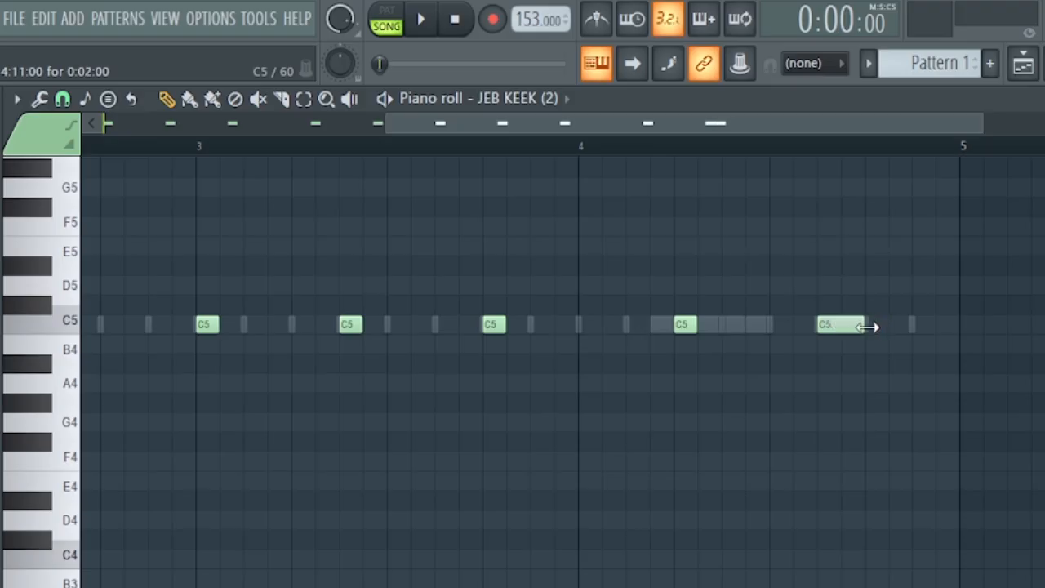
click(62, 99)
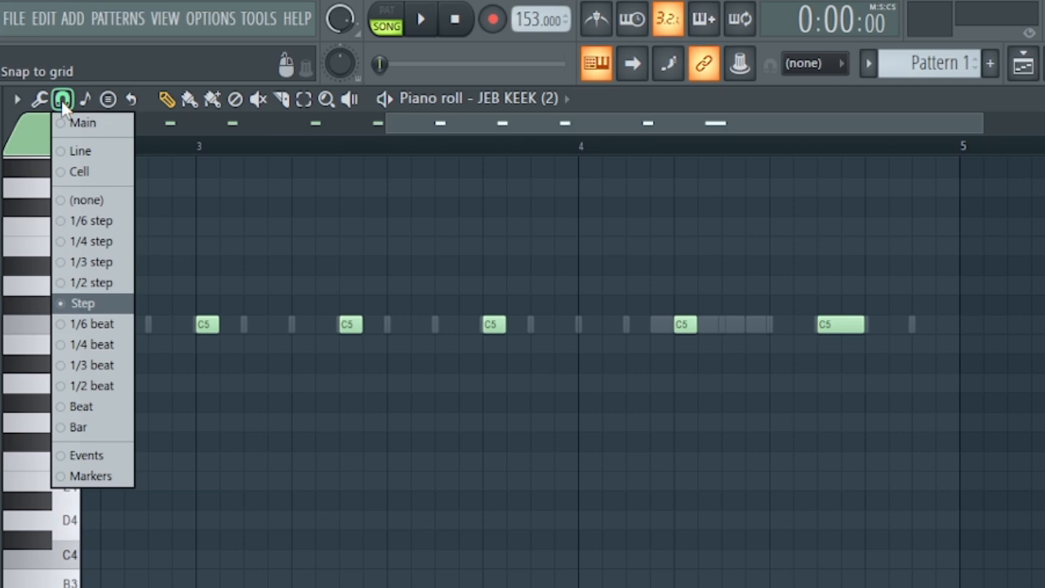
click(91, 344)
click(62, 99)
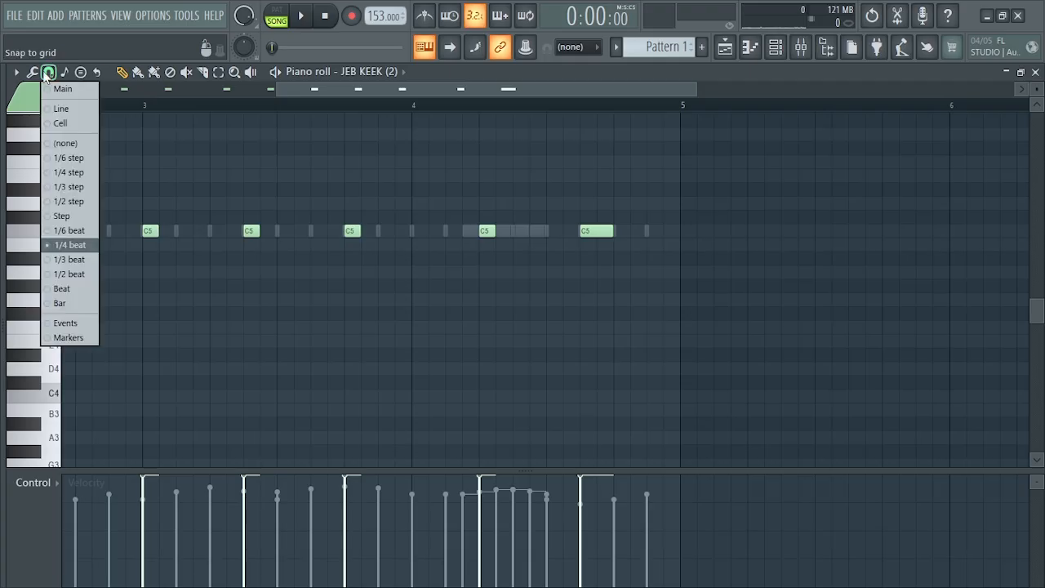
click(65, 208)
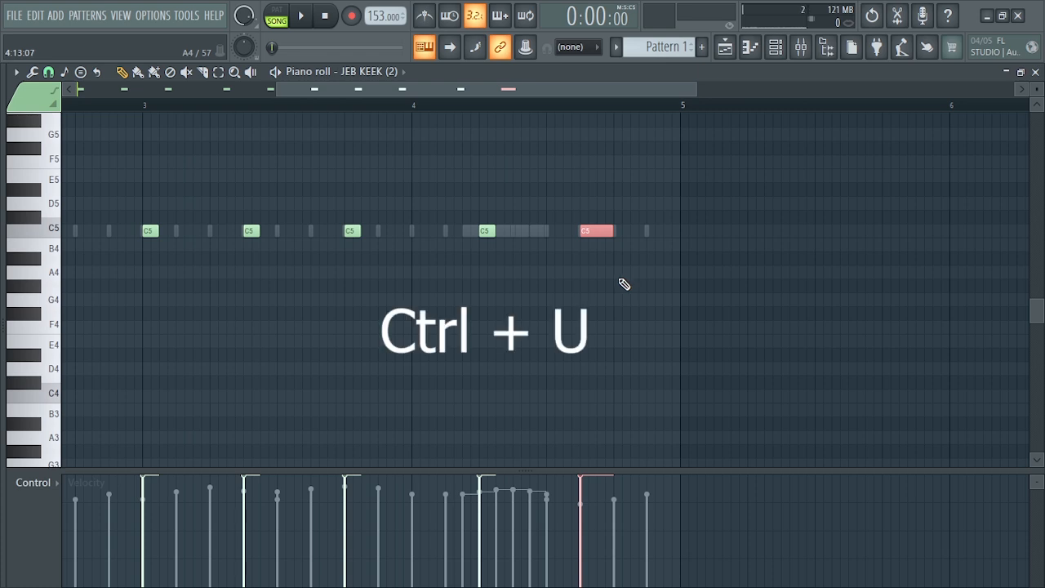
drag(693, 88, 618, 88)
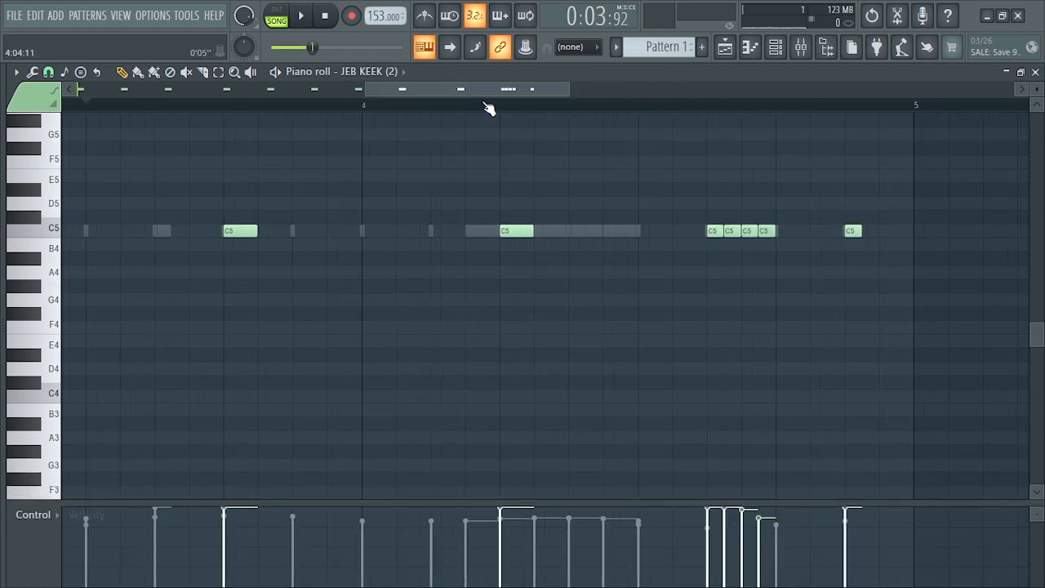
Play the song with the whole four-bar kick pattern in view to check the chopped kick roll.
key(space)
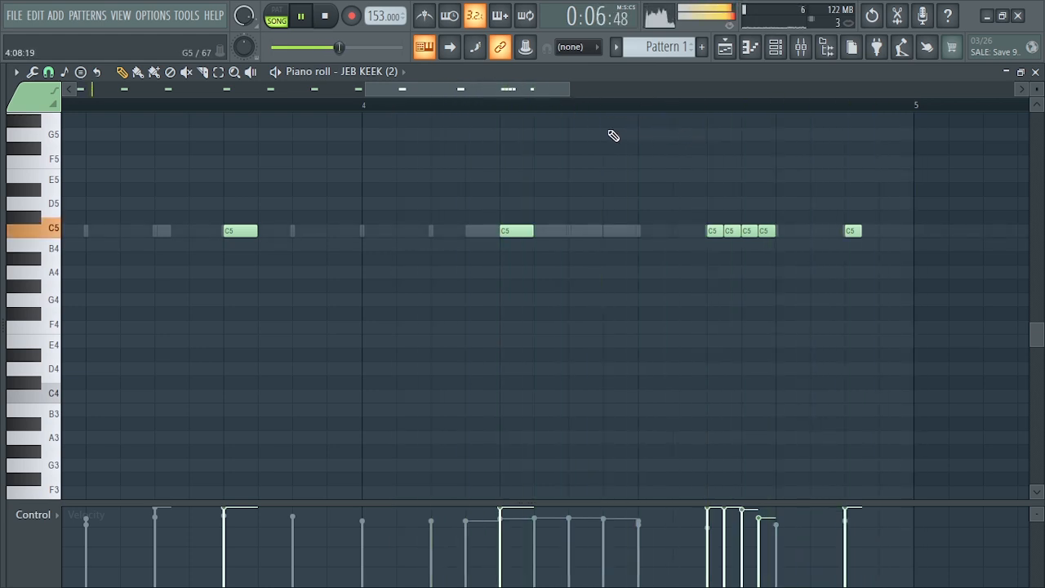
drag(364, 88, 73, 88)
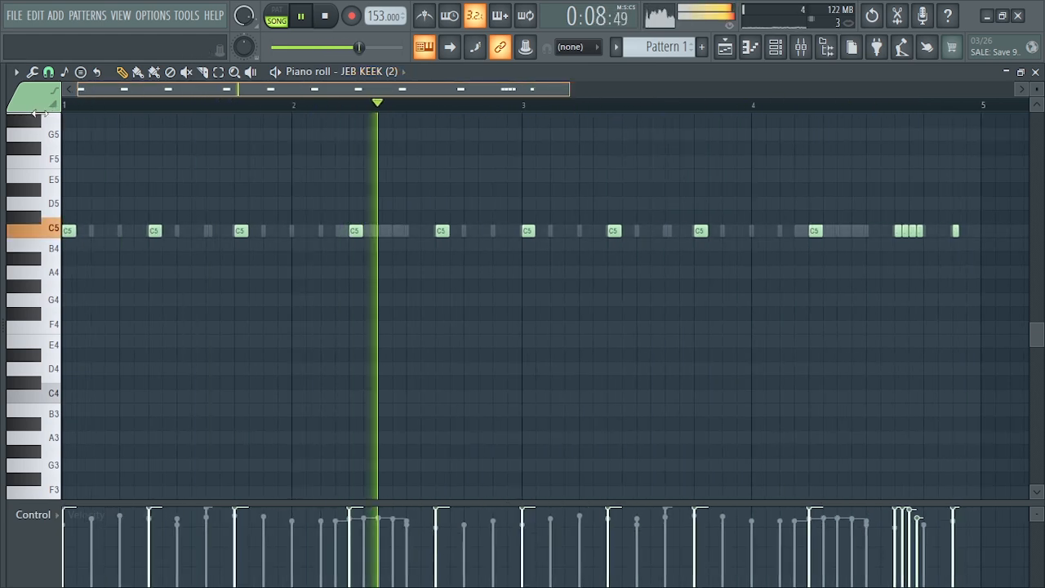
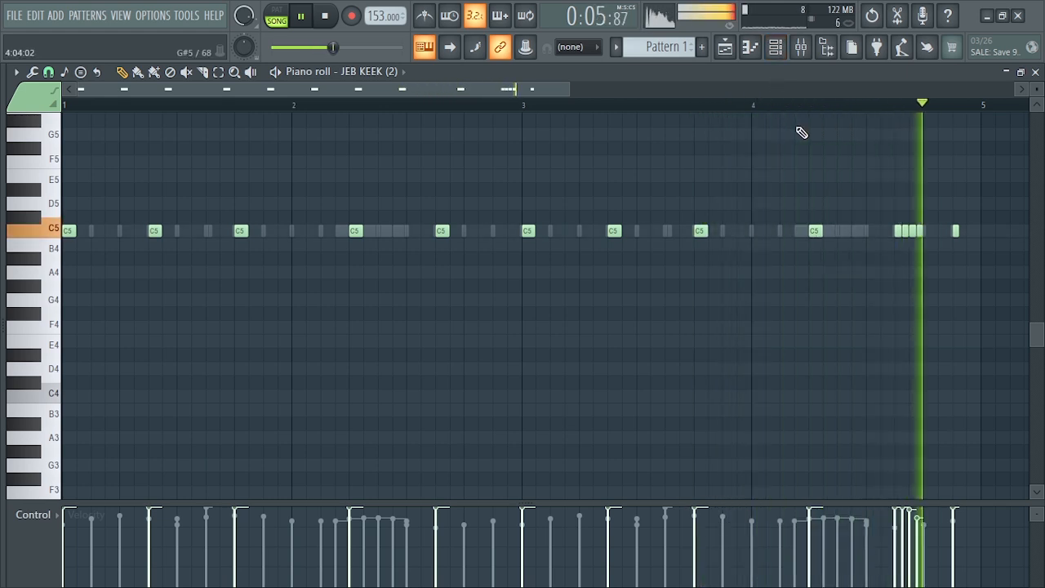
key(space)
Open the JEB OH (3) channel's piano roll and add a C5 open hat note at step 11 of bar 3 during playback.
click(776, 47)
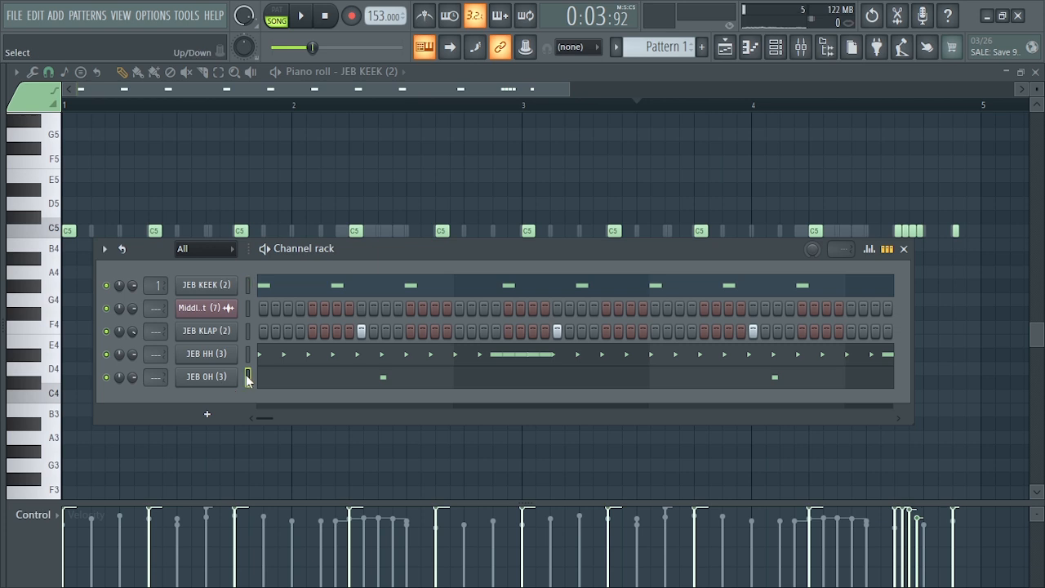
click(321, 386)
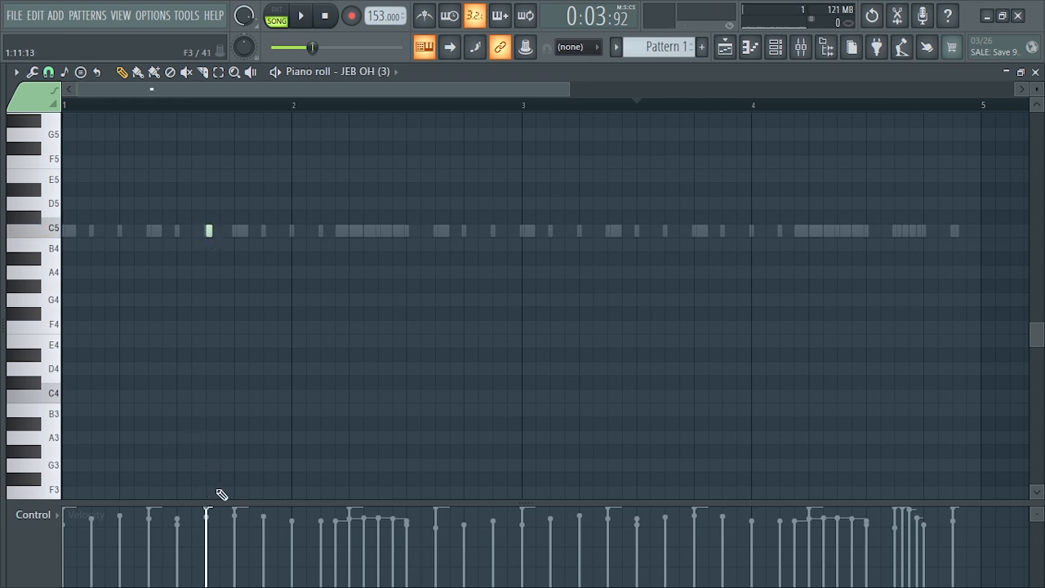
key(space)
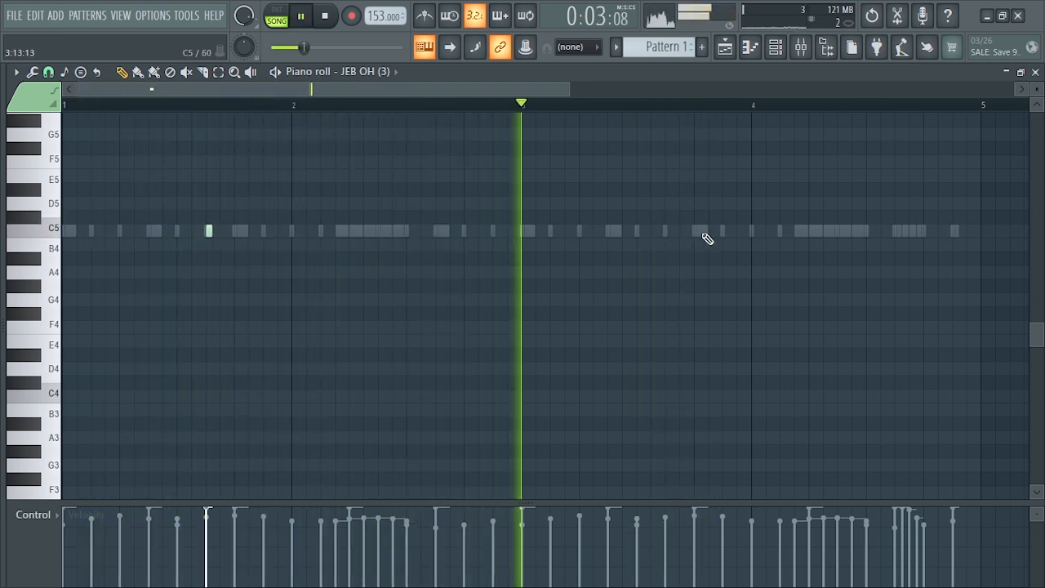
click(667, 232)
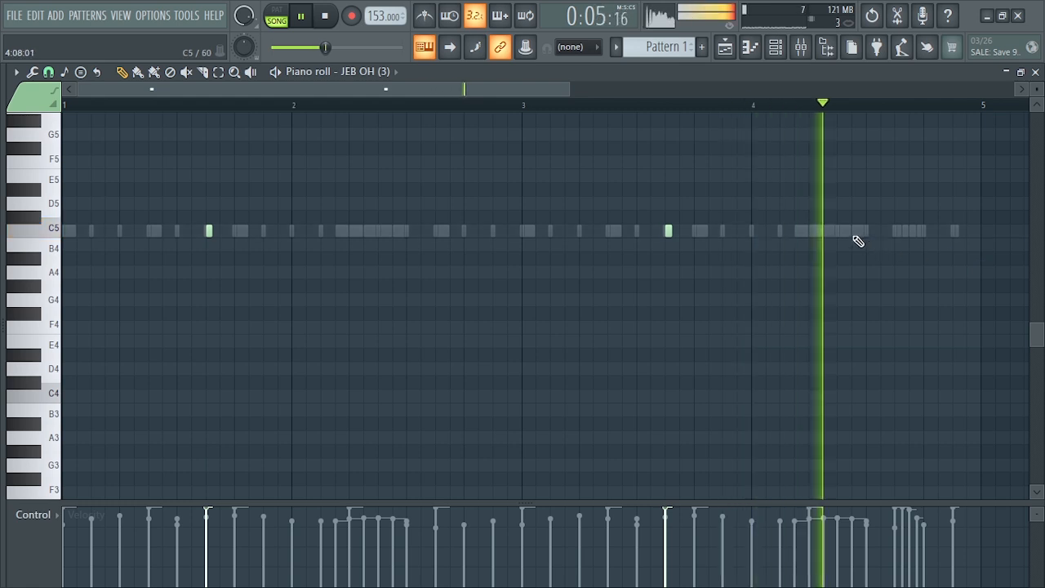
key(space)
key(space)
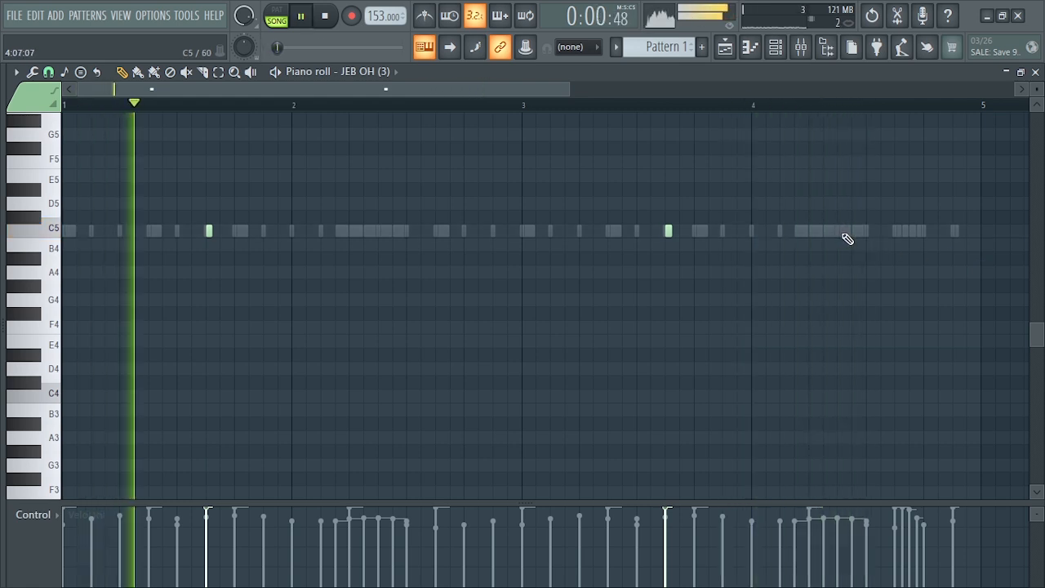
Place another JEB OH (3) note on C5 at step 11 of bar 4 and play the song to check it.
click(844, 233)
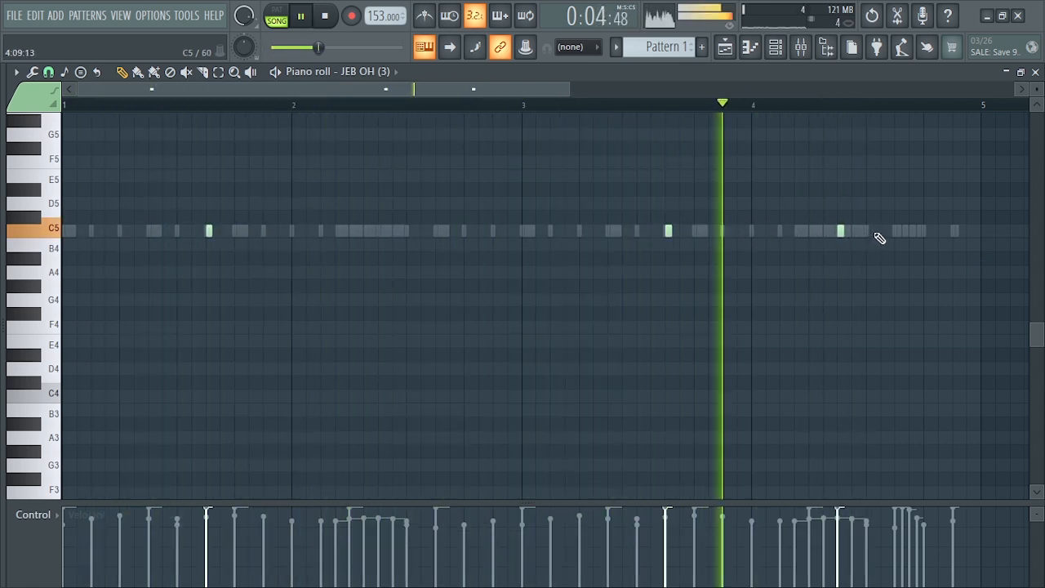
key(space)
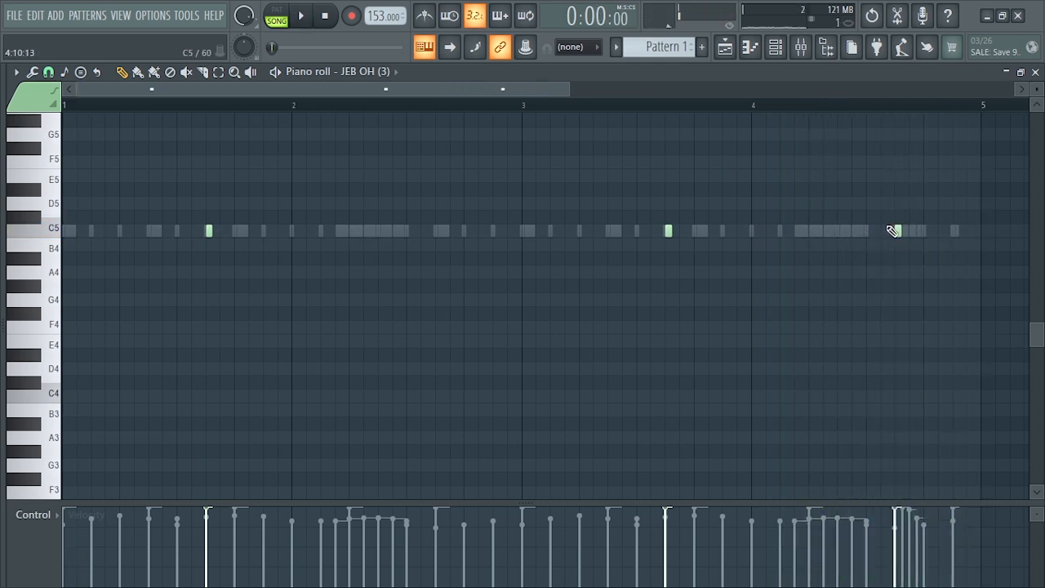
key(space)
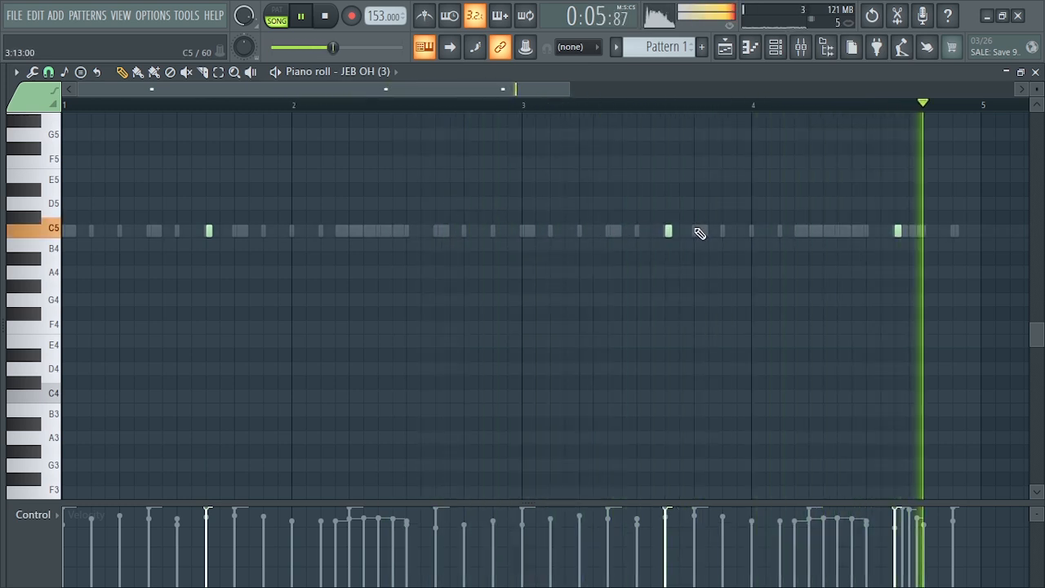
key(space)
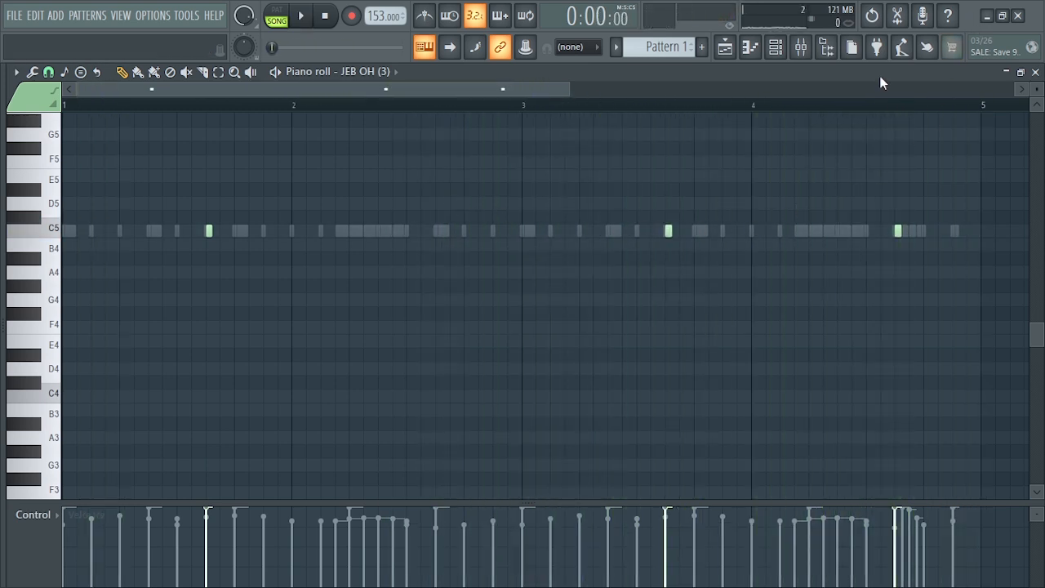
Return to the playlist with the channel rack shown and audition the JEB PERX percussion samples in the browser.
click(778, 50)
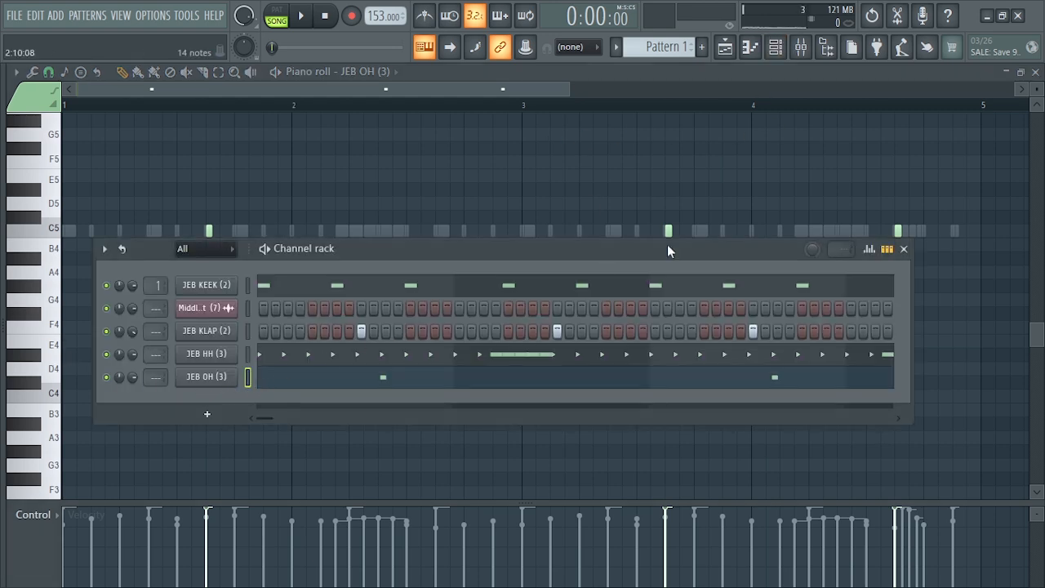
click(1036, 71)
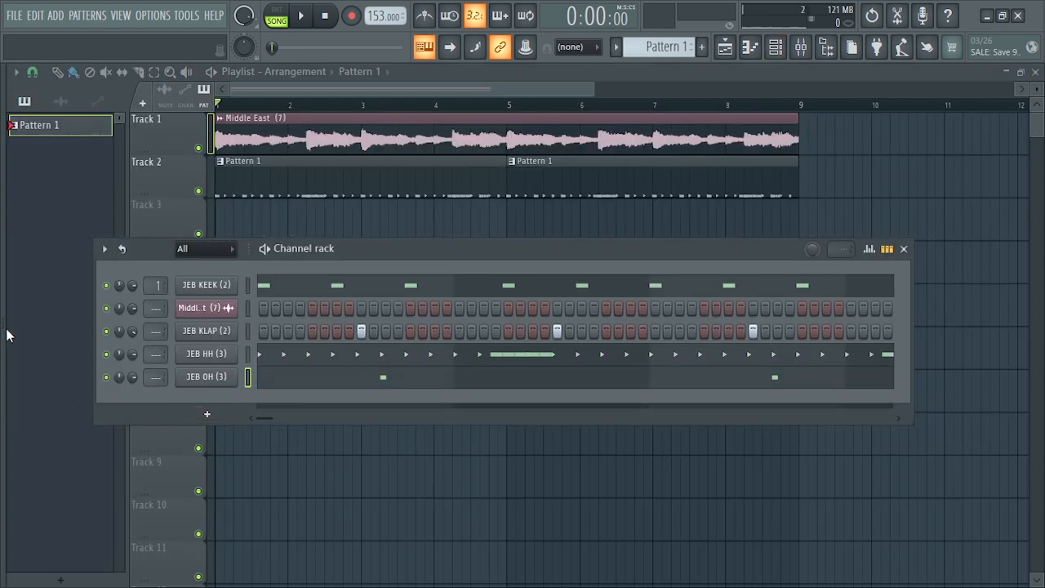
mouse_move(3, 335)
click(82, 364)
click(84, 381)
click(86, 396)
click(85, 428)
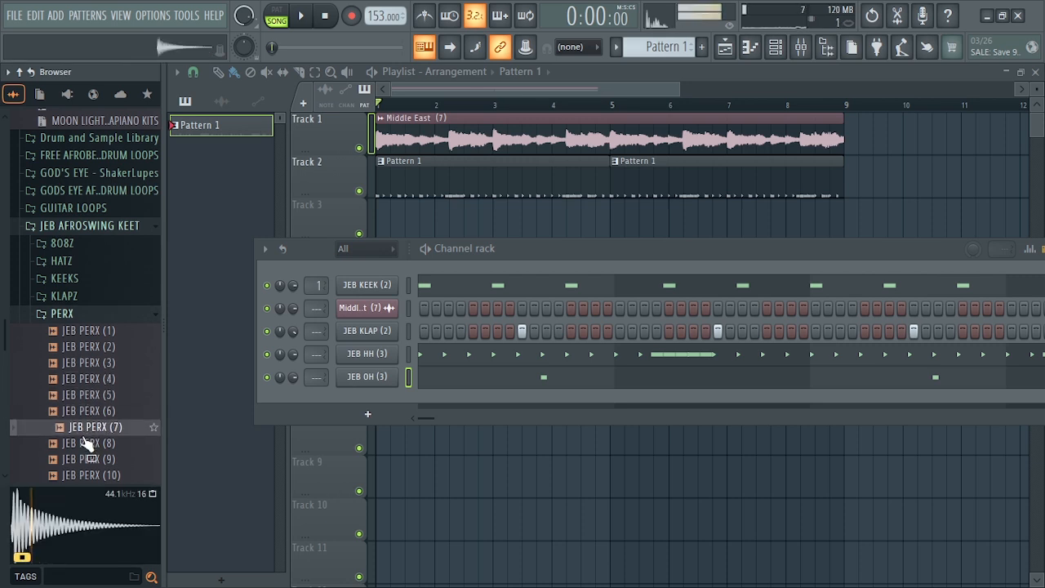
click(86, 443)
Collapse the Guitar folder and look through the browser's sample kit folders for another sound to add.
scroll(88, 326, up, 20)
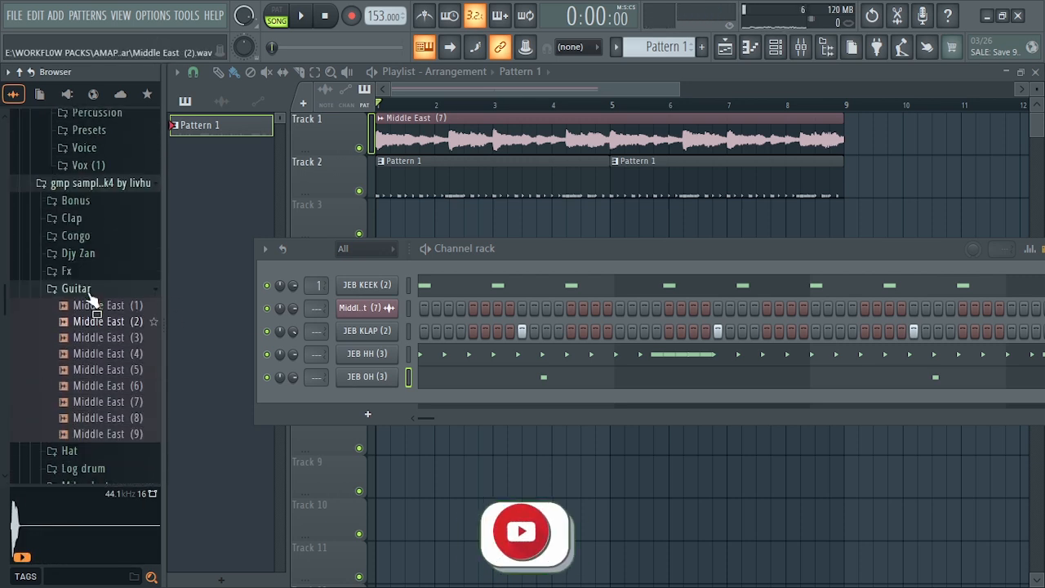
scroll(85, 359, up, 3)
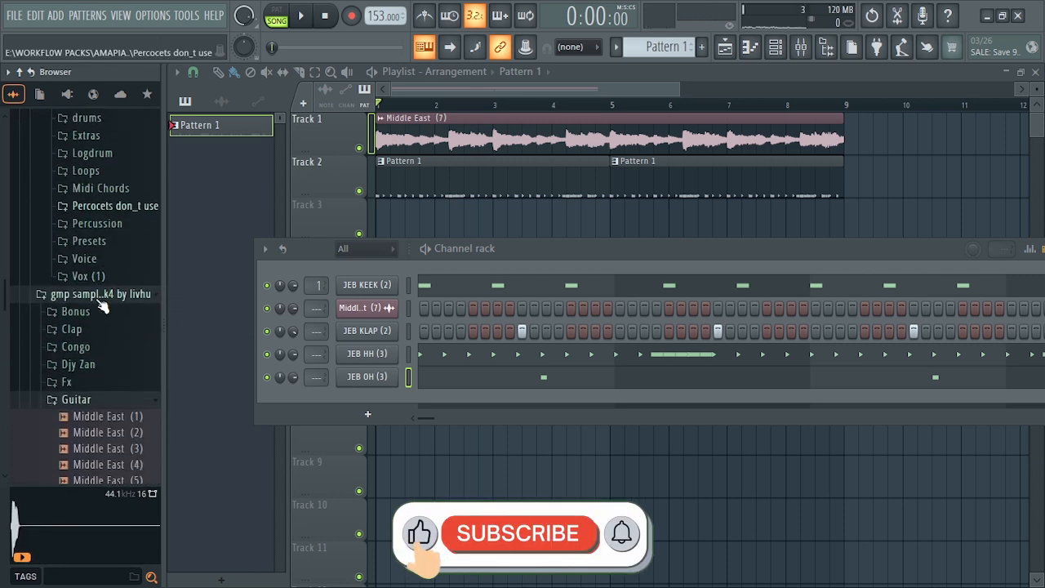
click(79, 389)
scroll(90, 368, down, 6)
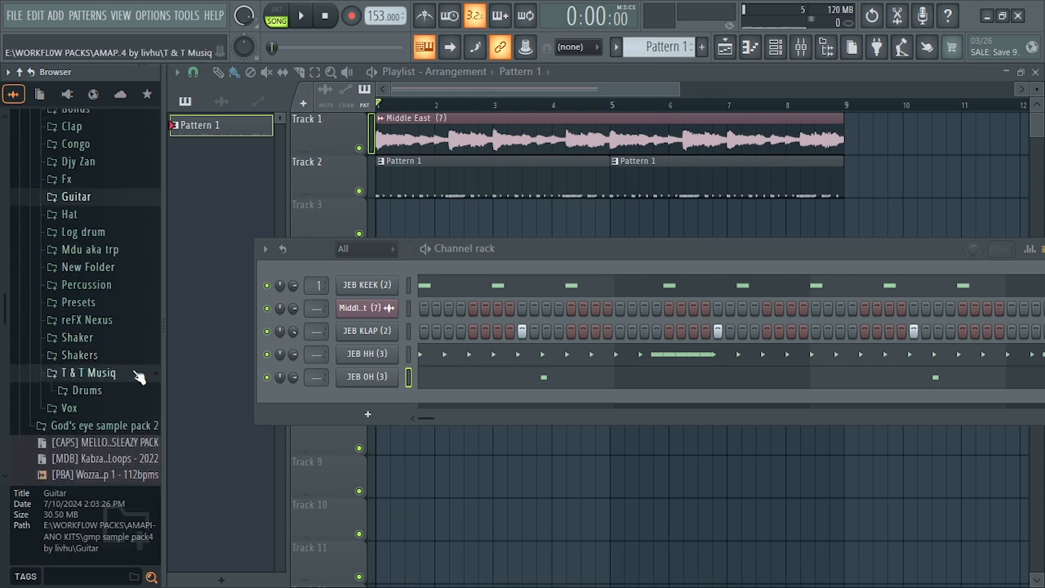
scroll(131, 375, down, 20)
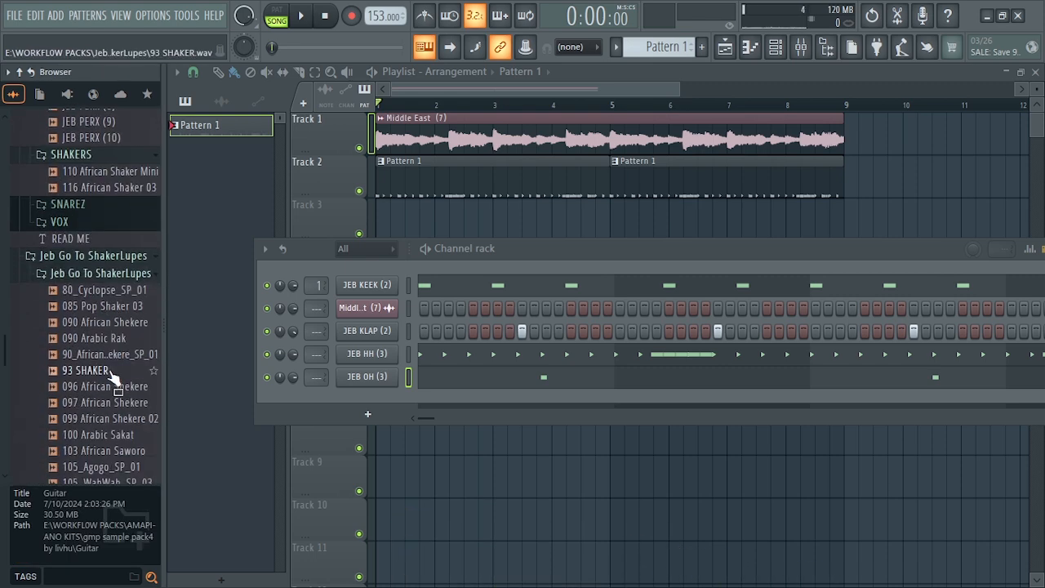
scroll(114, 376, down, 20)
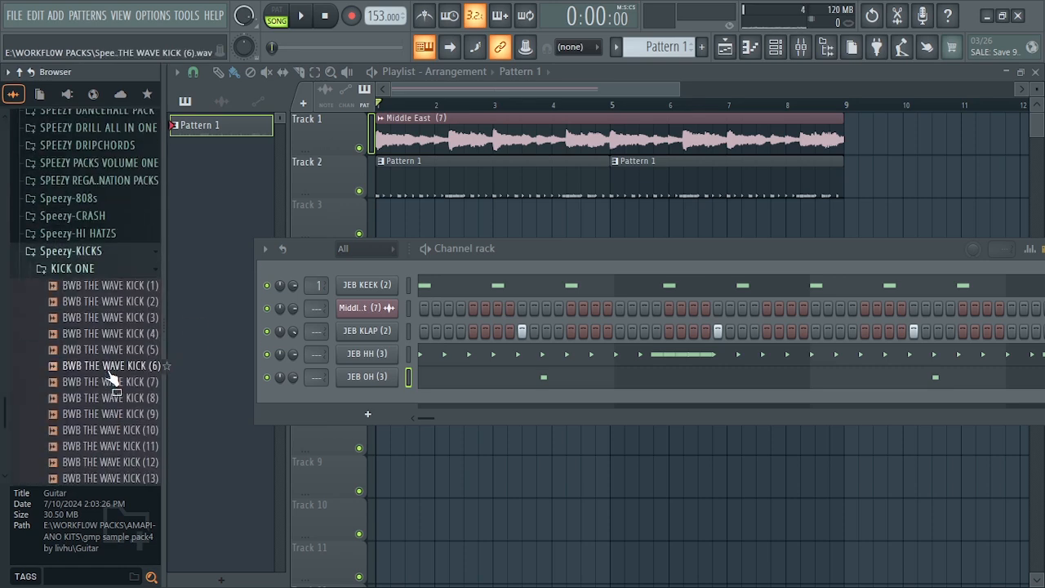
scroll(114, 408, up, 6)
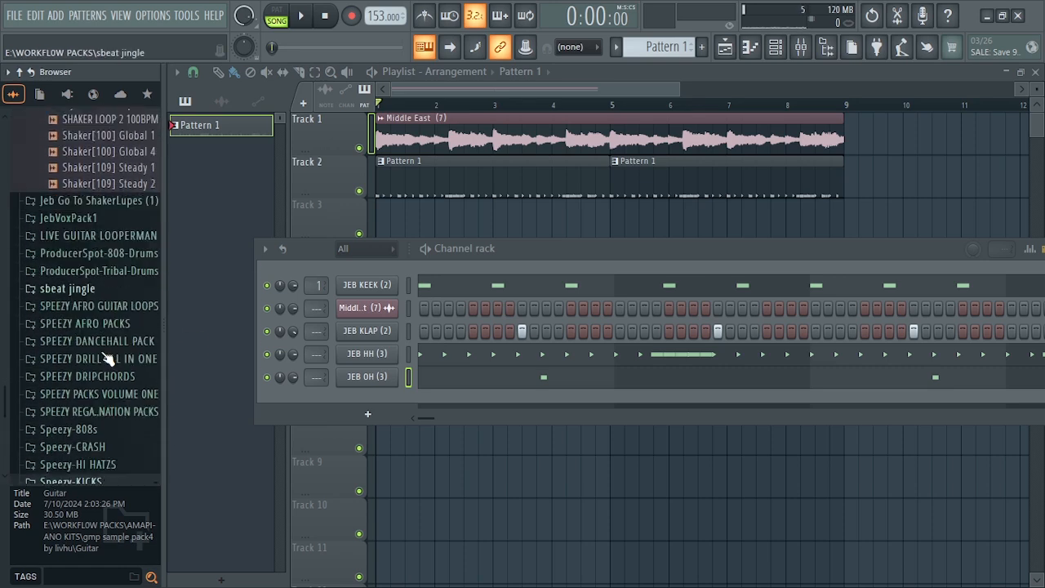
scroll(73, 490, down, 3)
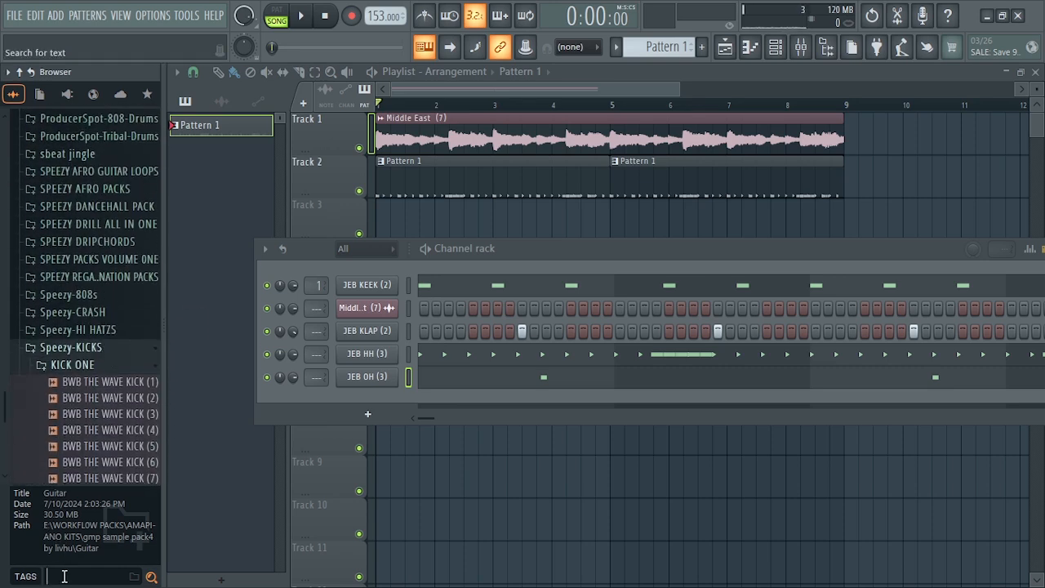
Search the browser for "open hat" and audition samples from Bill Gates OpenHat down to Boi1da OpenHat2.
text(open hat)
click(90, 204)
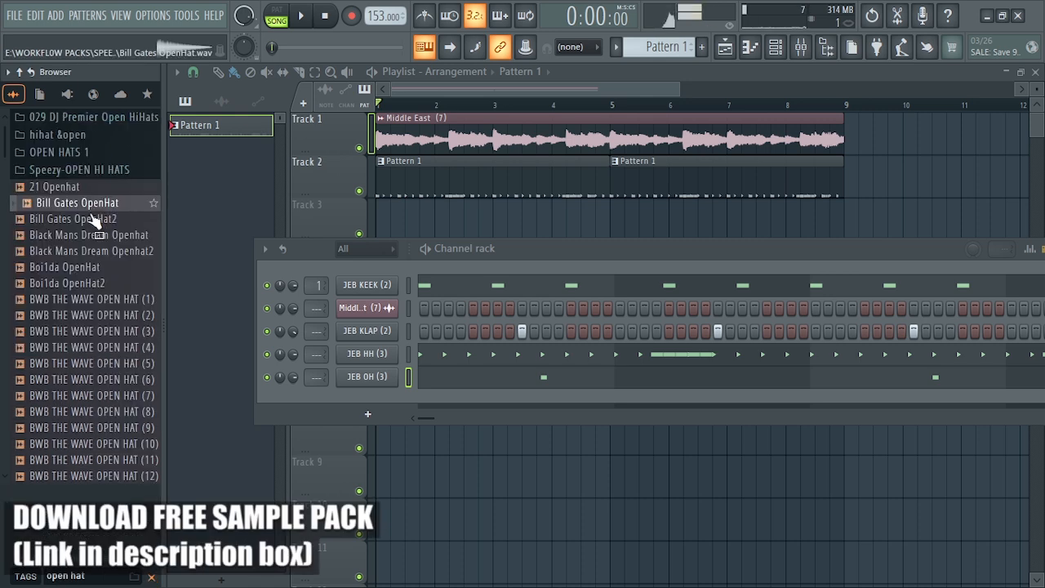
click(94, 221)
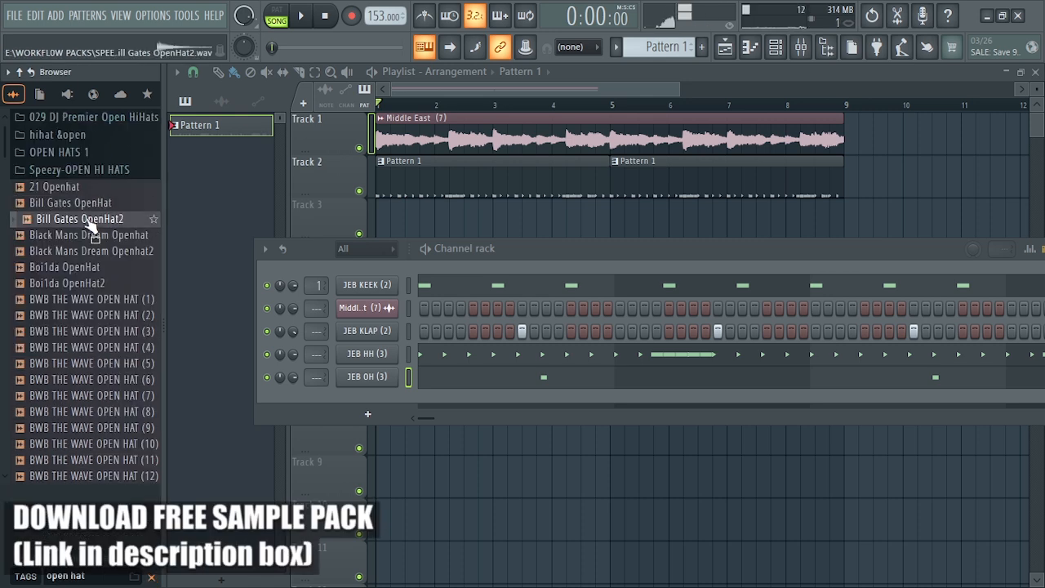
click(64, 192)
click(73, 223)
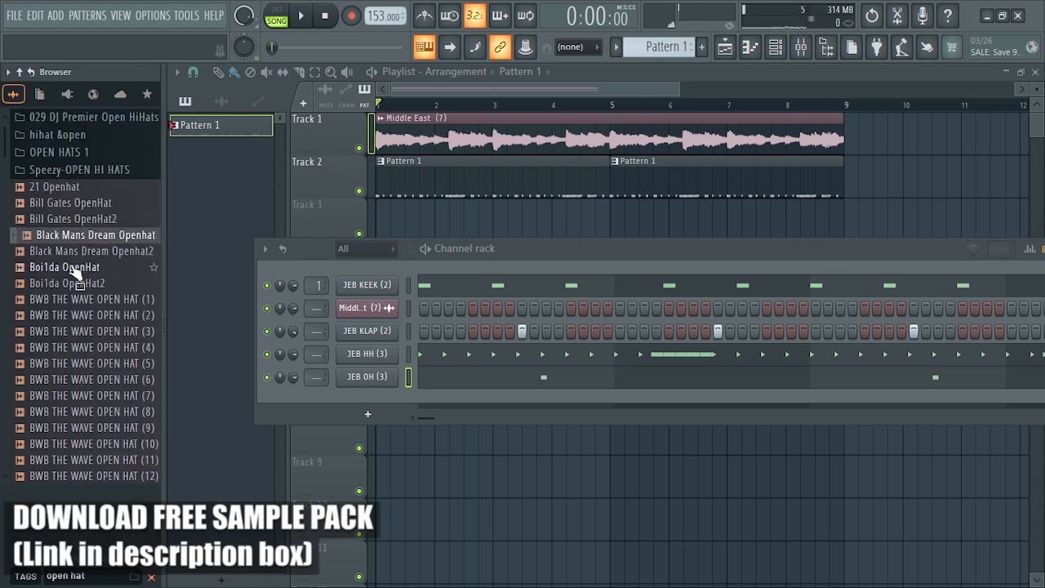
click(72, 252)
click(75, 268)
click(80, 283)
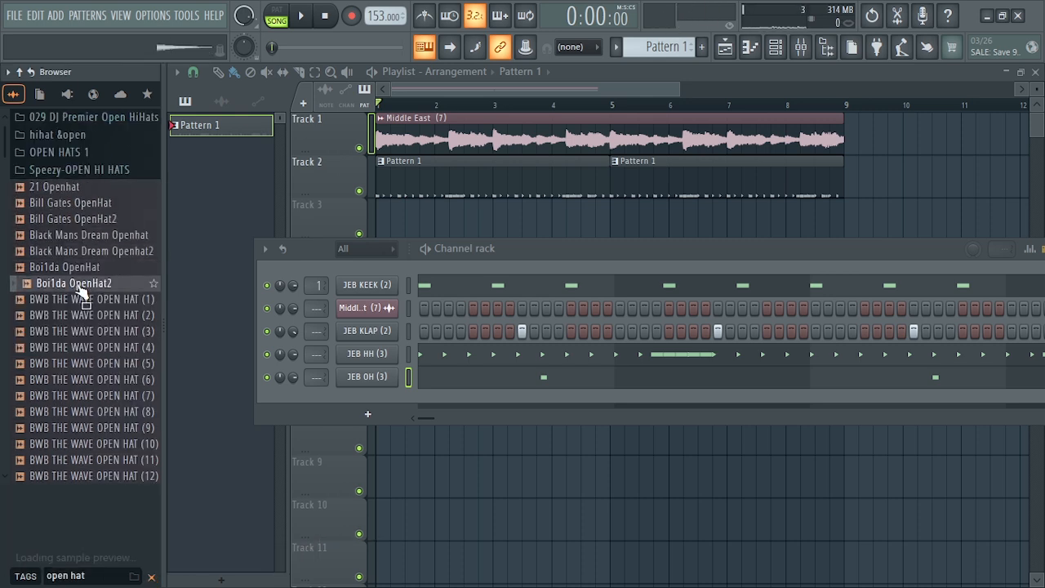
Add the Boi1da OpenHat2 sample as a new channel in the channel rack and open its piano roll.
drag(346, 402, 360, 399)
right_click(361, 399)
click(429, 372)
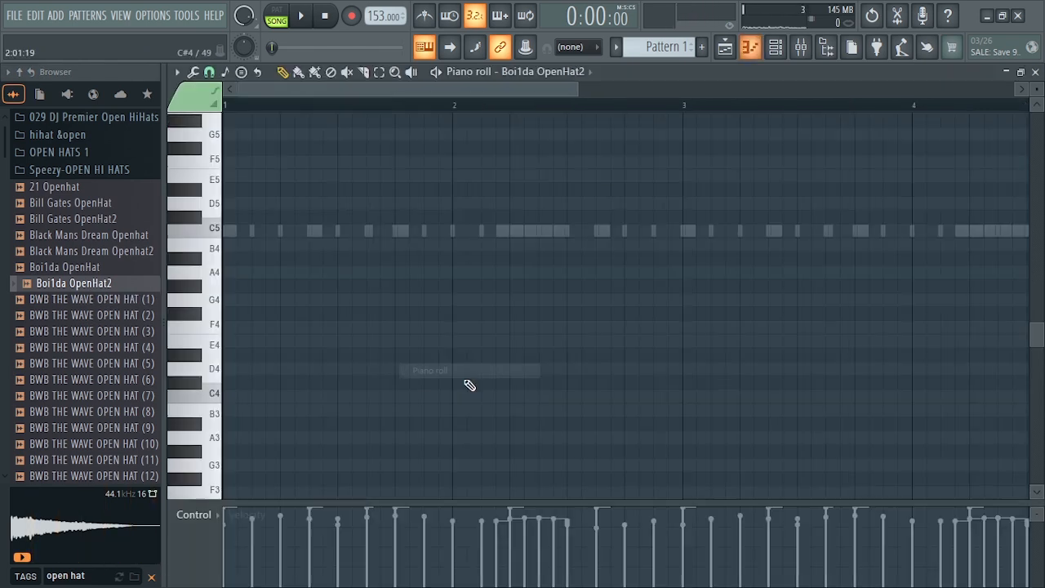
Place a C5 note for Boi1da OpenHat2 at step 7 of bar 2, check it in playback, and duplicate the selected time range.
drag(574, 88, 525, 88)
key(space)
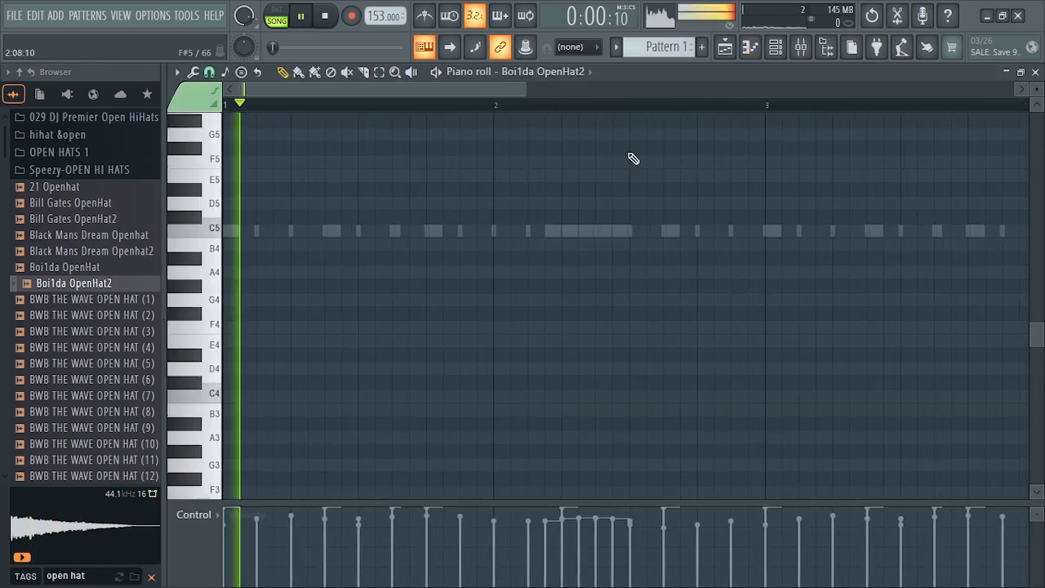
key(space)
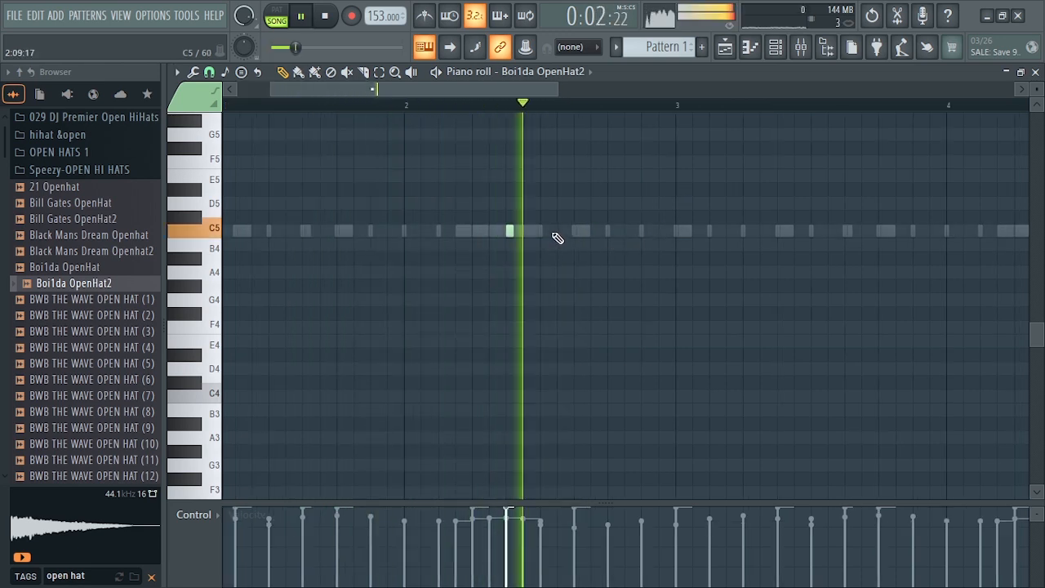
drag(558, 88, 755, 108)
key(space)
drag(495, 106, 2, 143)
key(ctrl+b)
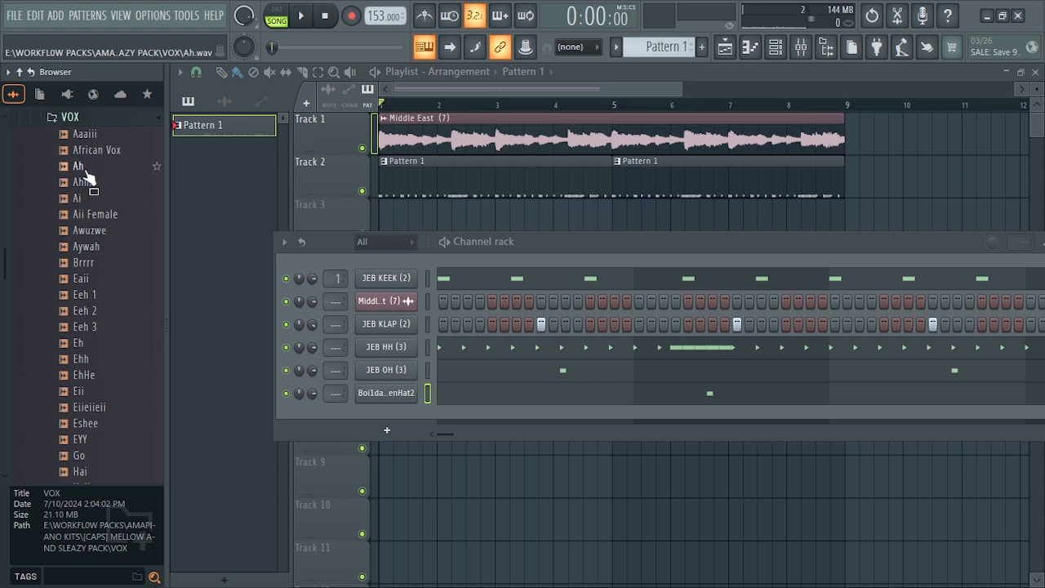
Audition the VOX folder samples, then add Ah as a new channel in the channel rack and open its piano roll.
click(85, 168)
click(82, 198)
click(80, 169)
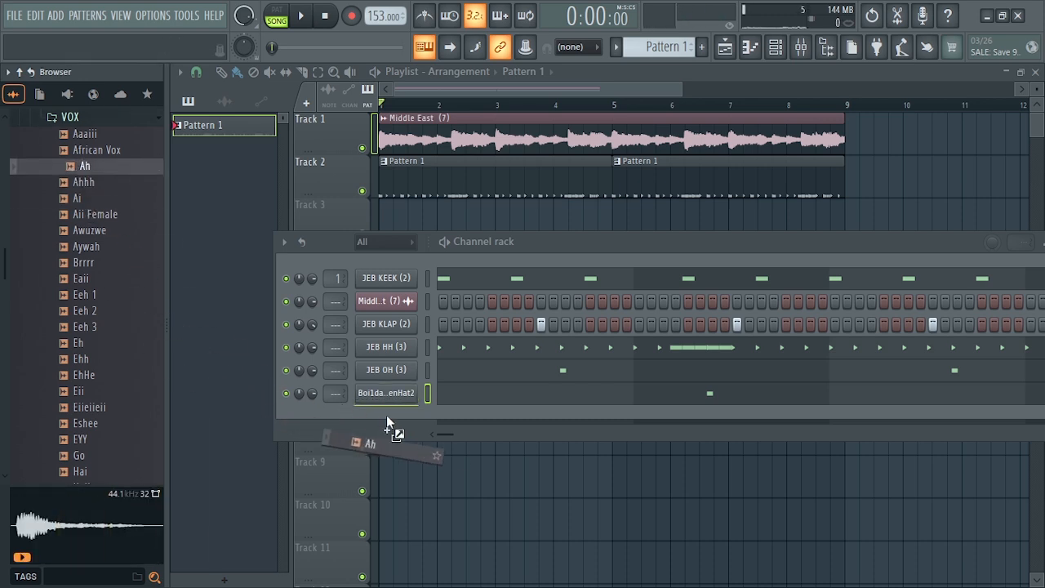
drag(386, 416, 385, 415)
right_click(415, 417)
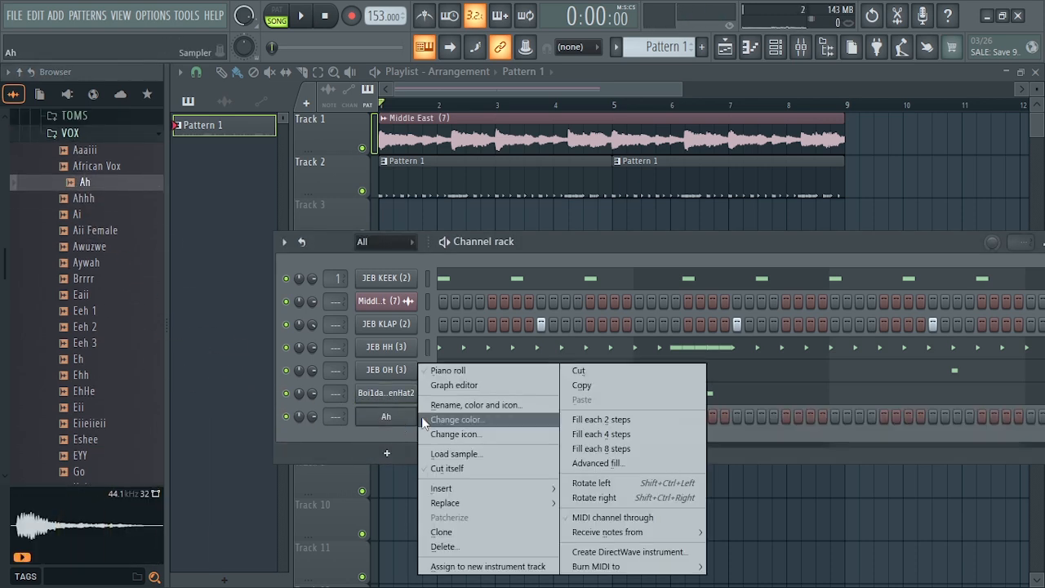
click(448, 370)
Place a C5 note for the Ah sample at step 15 of bar 2 and check it in playback.
drag(637, 88, 407, 95)
key(space)
key(space)
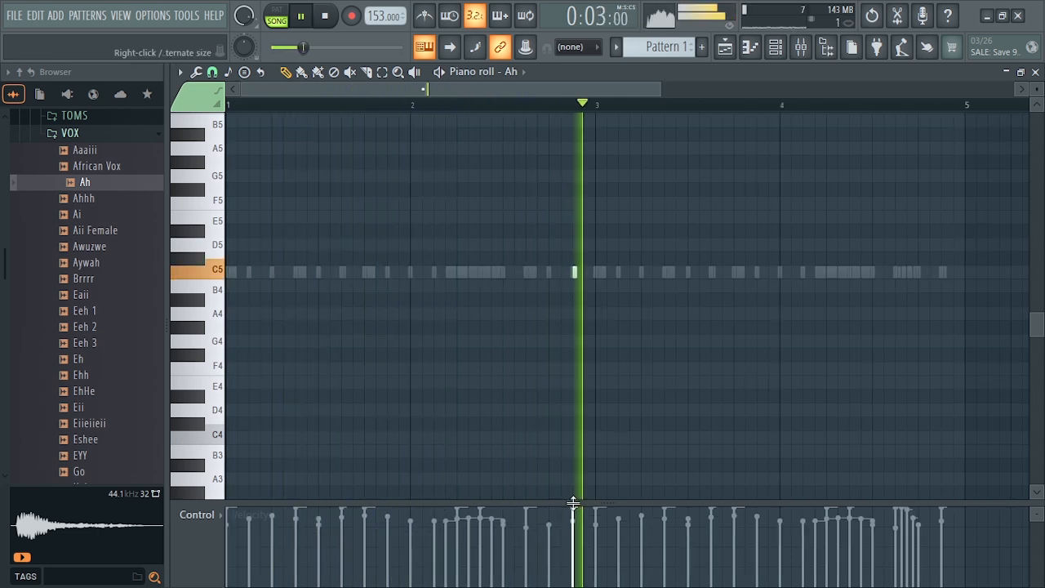
key(space)
Show the channel rack clear of the right edge and play the arrangement to check the Ah vocal against the drums.
click(780, 48)
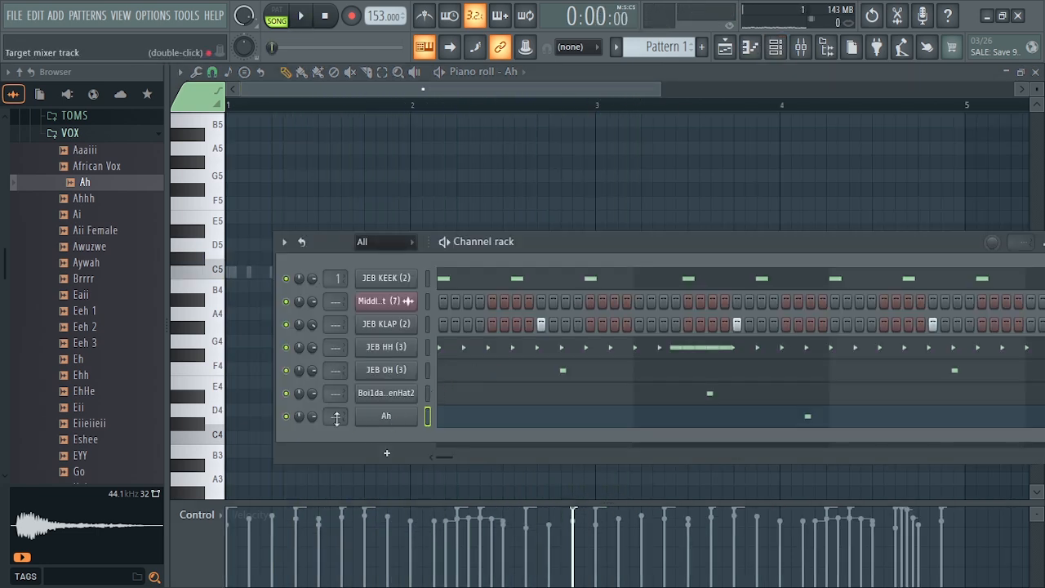
click(518, 423)
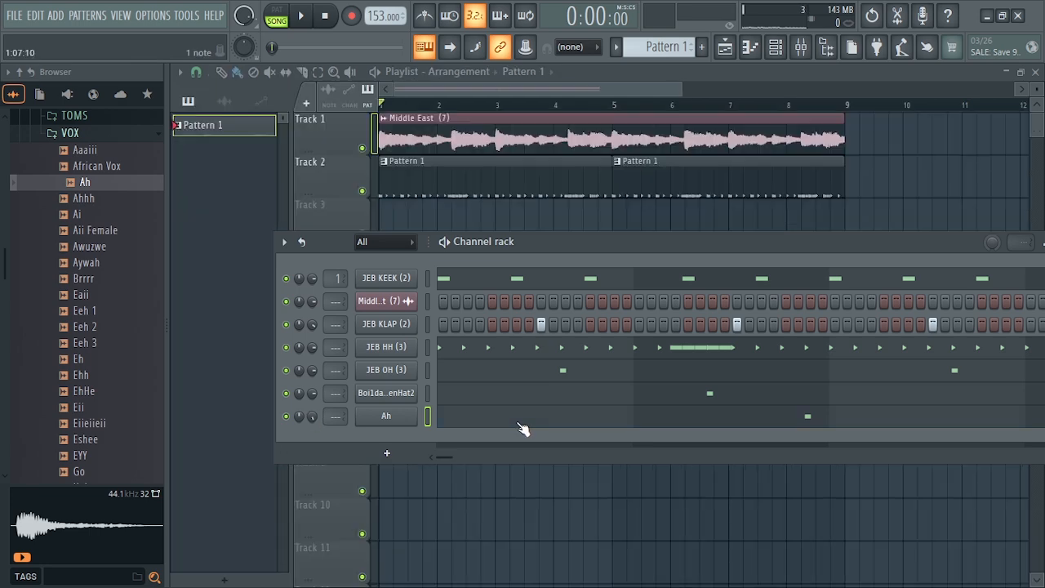
click(518, 423)
key(space)
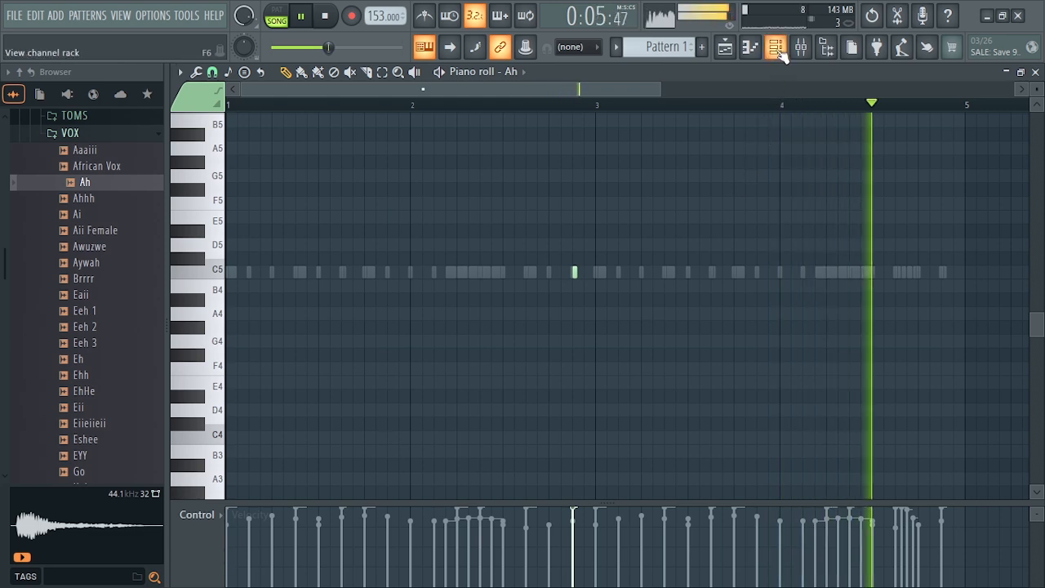
key(F6)
drag(614, 246, 478, 223)
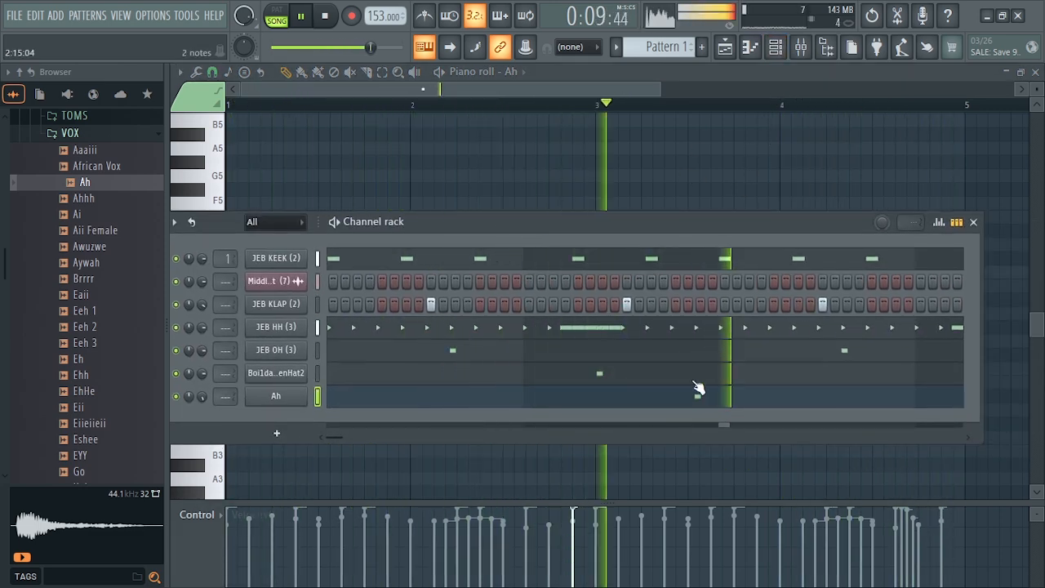
key(space)
Look through the browser's sample pack folders for an 808 sound to add.
scroll(115, 306, up, 6)
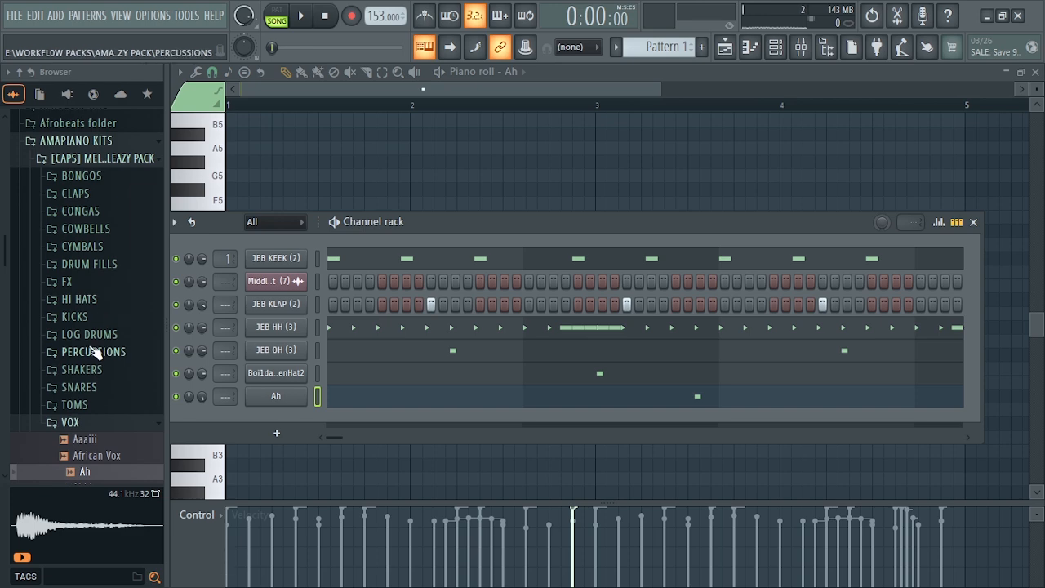
scroll(94, 353, up, 3)
scroll(98, 360, up, 12)
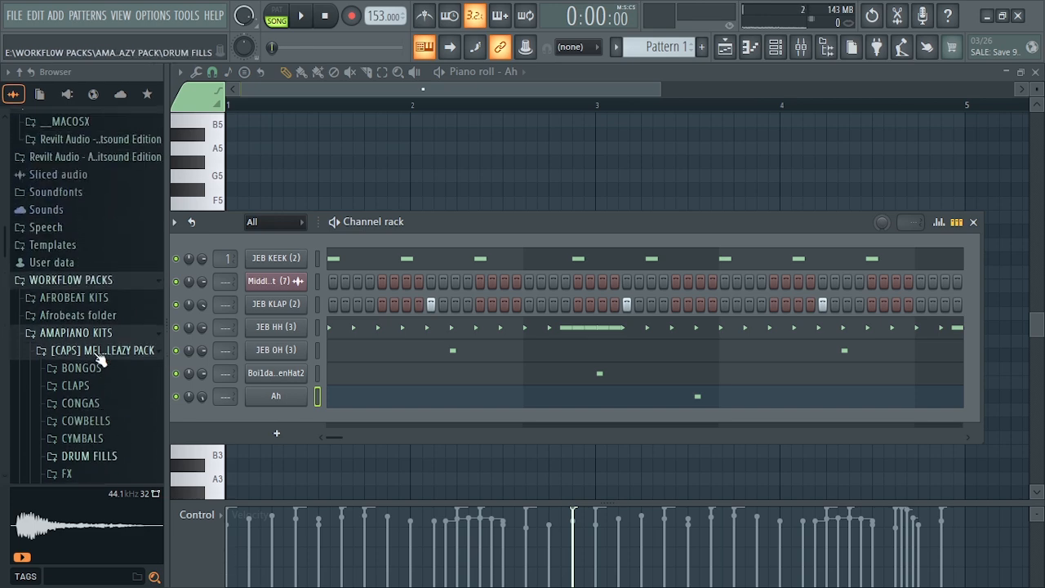
scroll(98, 360, up, 12)
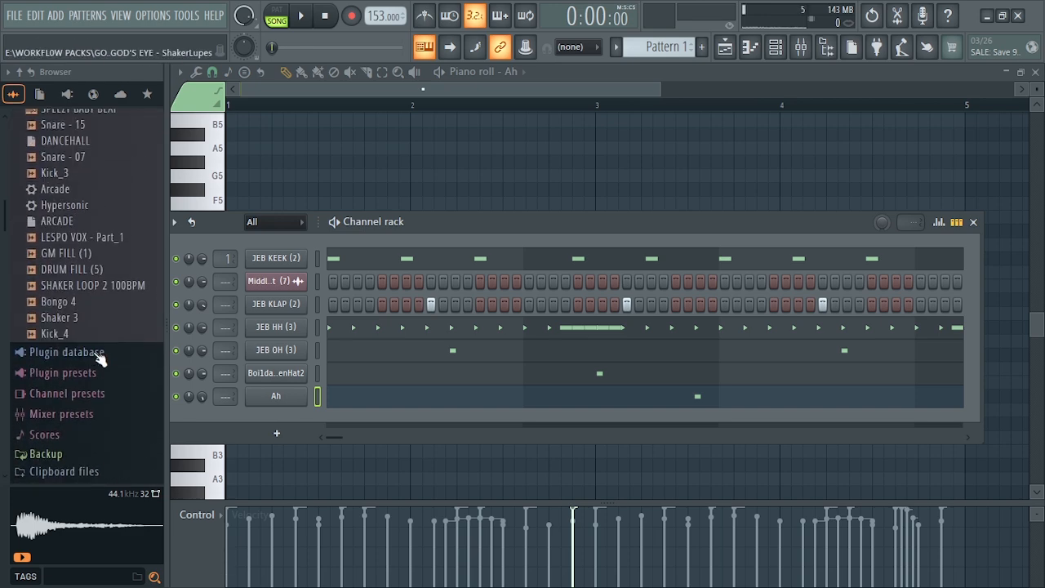
scroll(95, 357, up, 10)
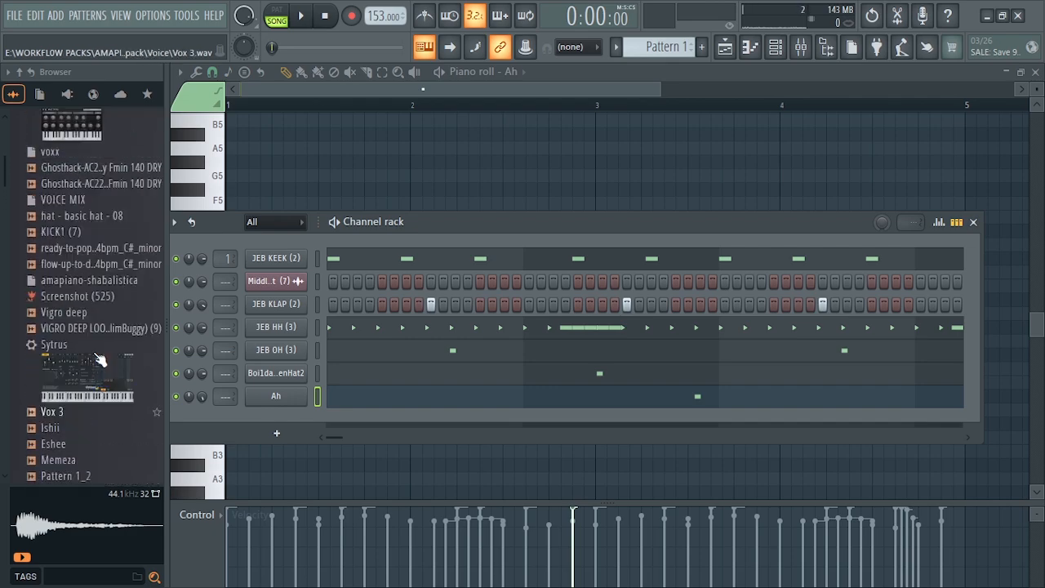
scroll(95, 358, down, 3)
scroll(95, 357, up, 10)
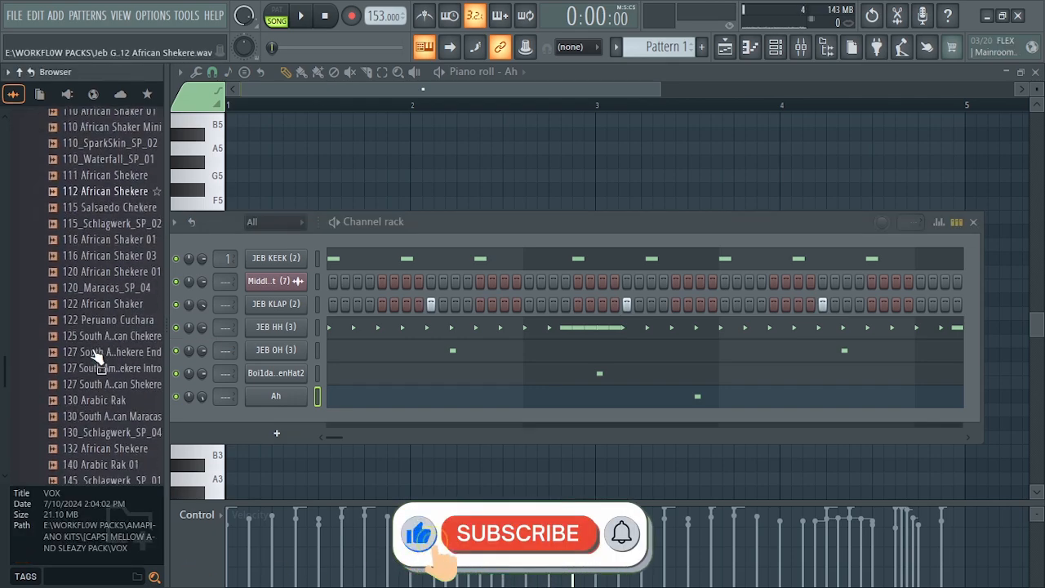
scroll(95, 353, down, 15)
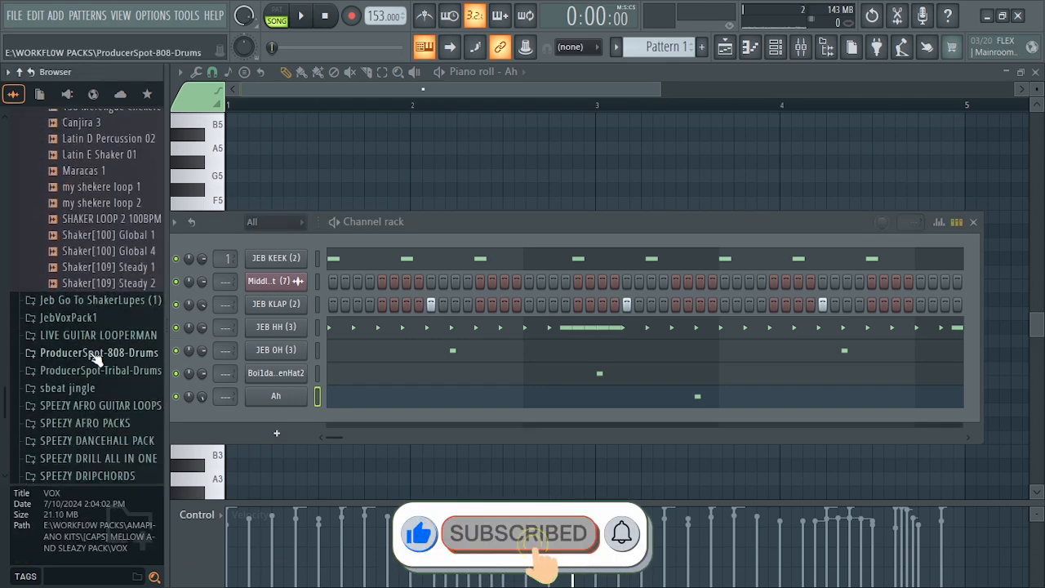
Expand the Speezy-808s folder and add BWB THE WAVE 808 (10) as a new channel in the channel rack.
click(92, 252)
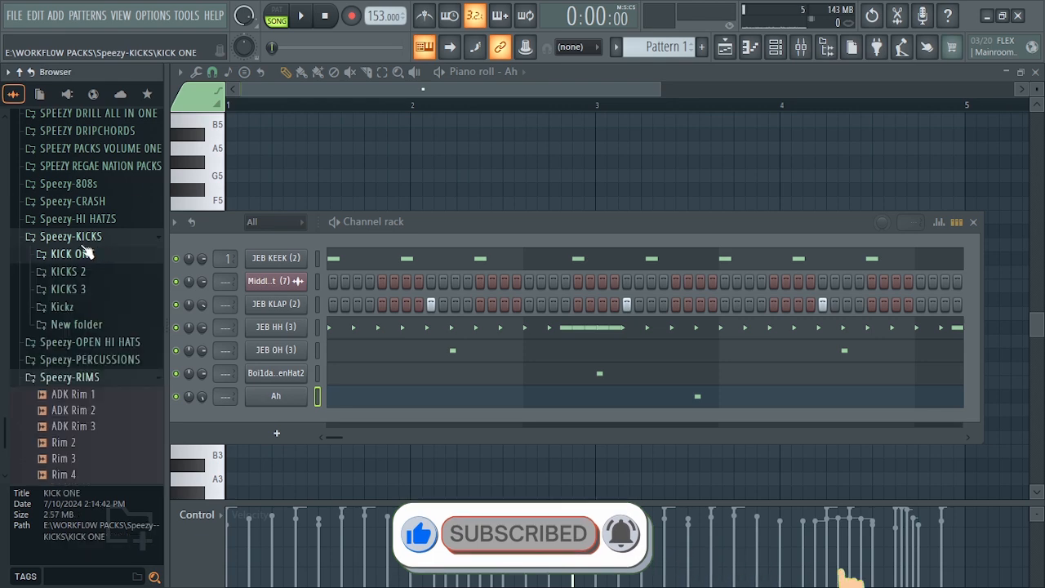
click(81, 183)
click(105, 283)
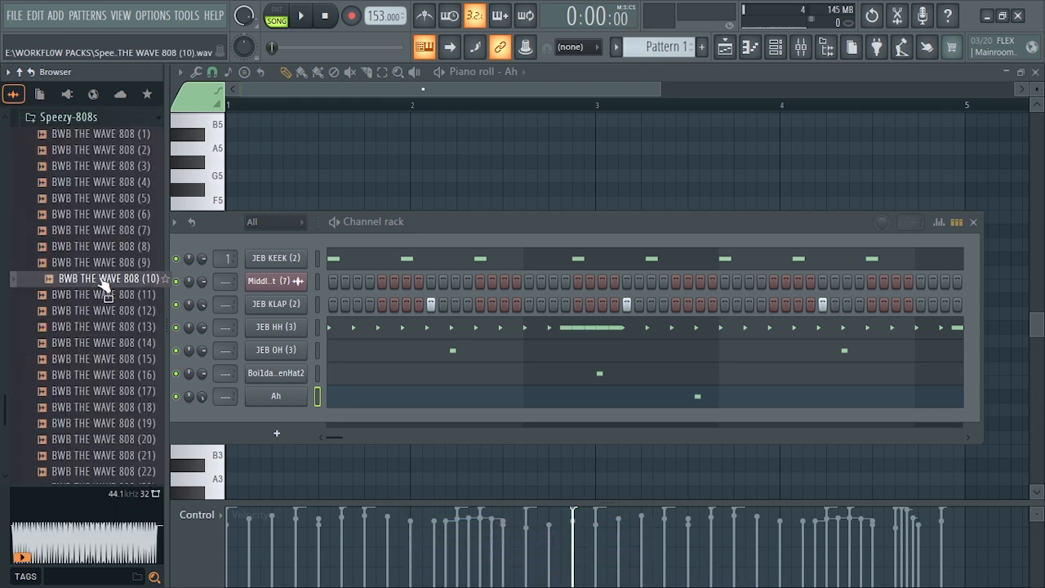
drag(260, 423, 267, 426)
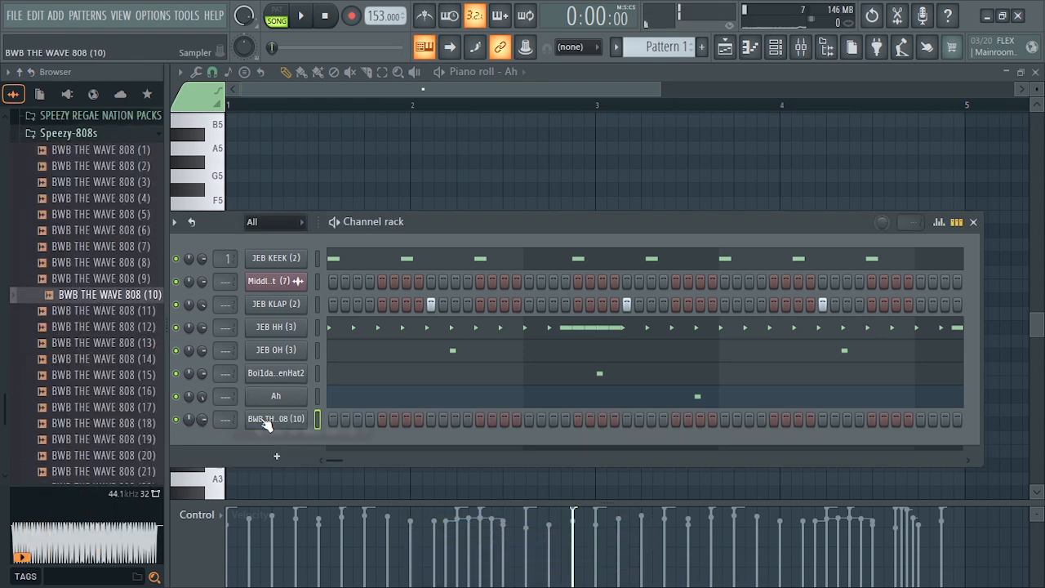
Enable the 808 channel's volume envelope with hold around mid-range and the other stages at minimum, then close the sampler settings.
click(282, 423)
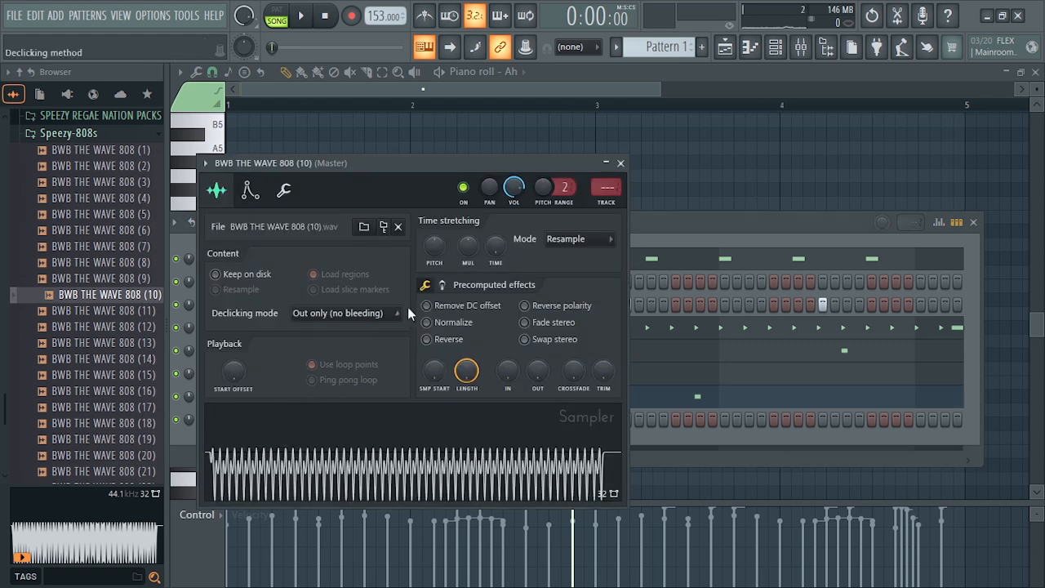
click(283, 191)
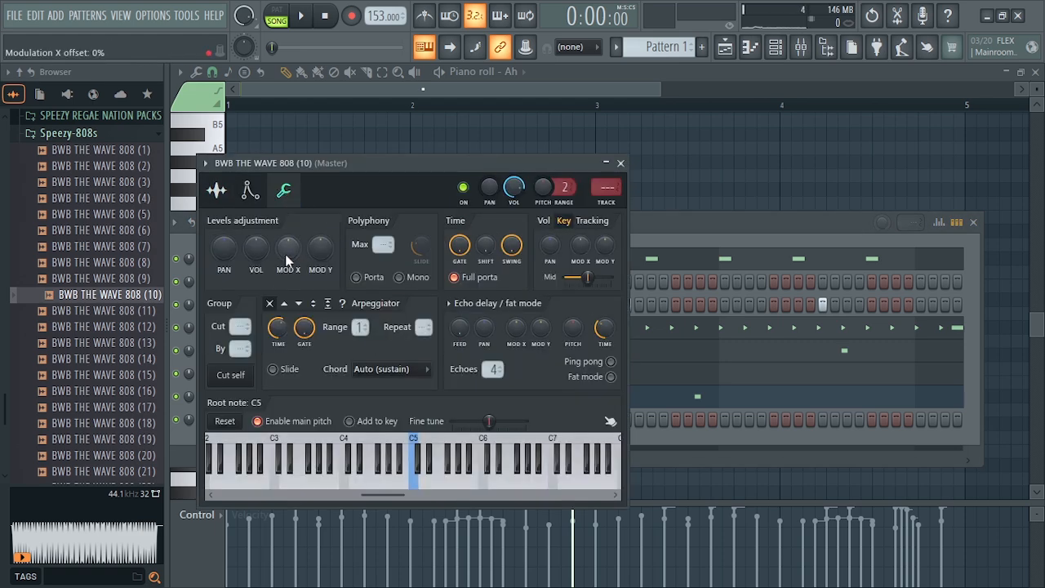
click(250, 191)
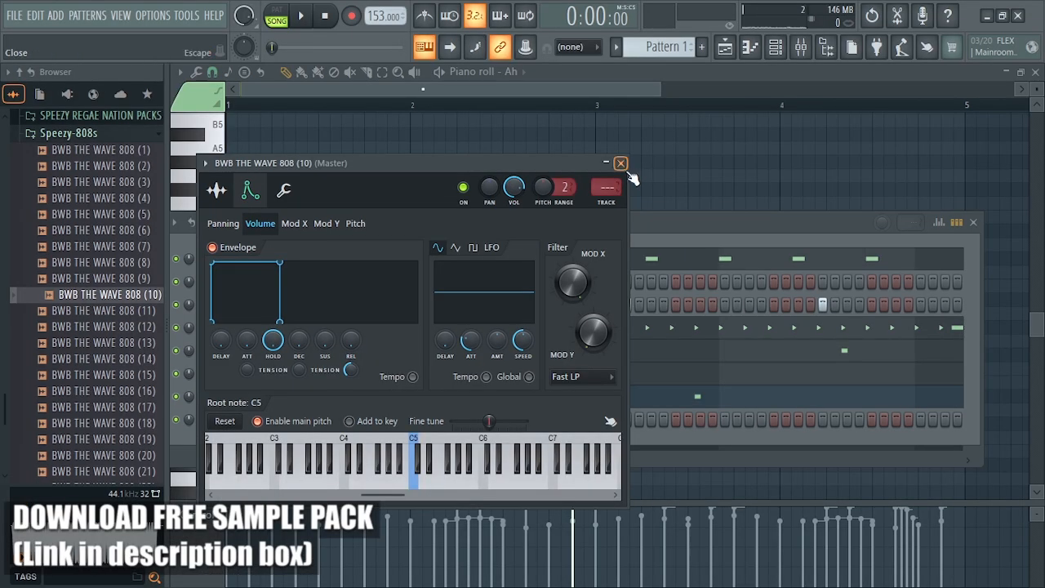
click(760, 126)
Preview the 808 at C5, then copy the JEB KEEK (2) channel's notes into the BWB THE WAVE 808 (10) channel.
right_click(291, 426)
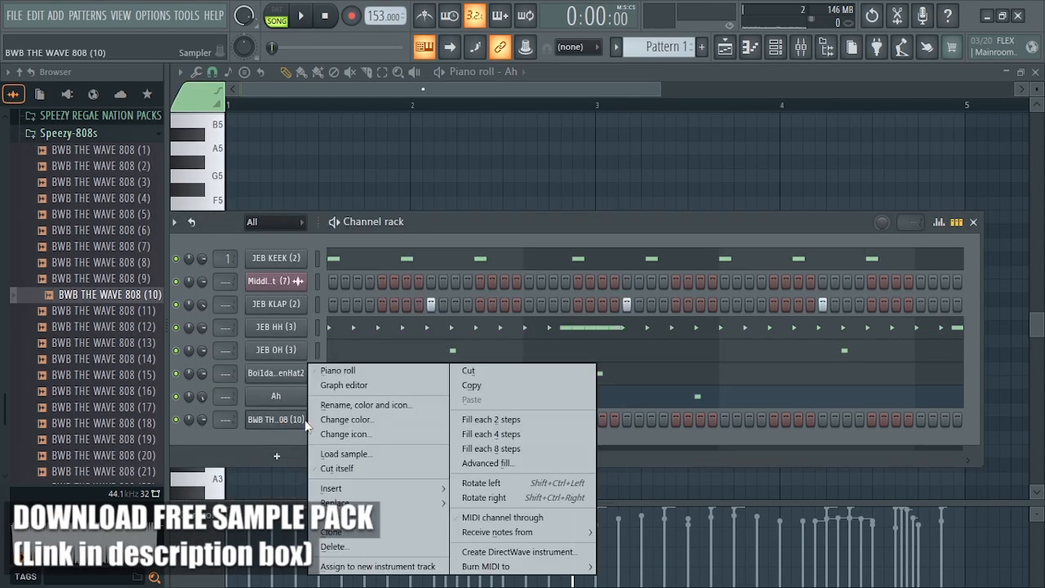
click(341, 371)
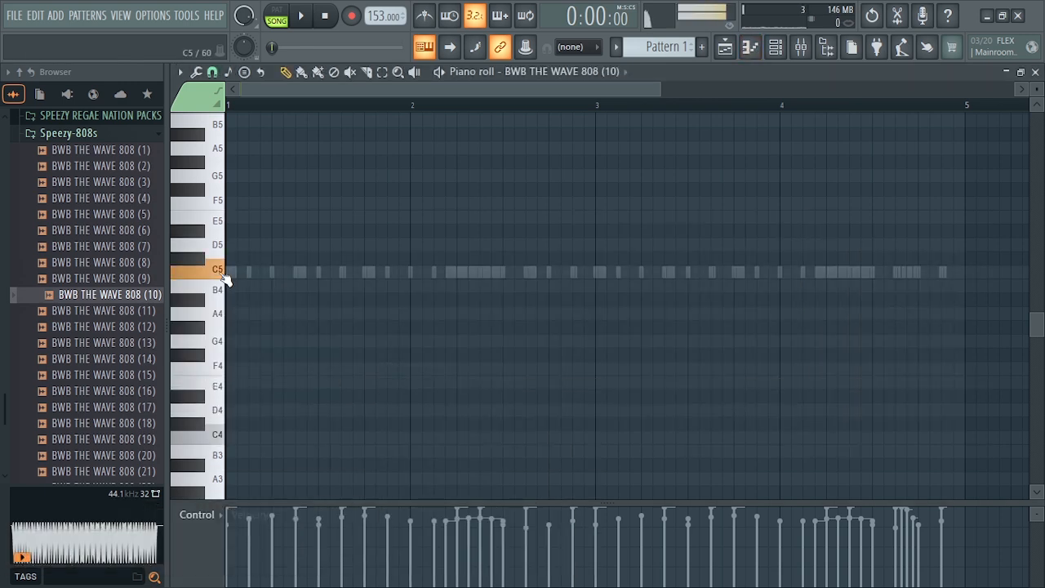
click(774, 54)
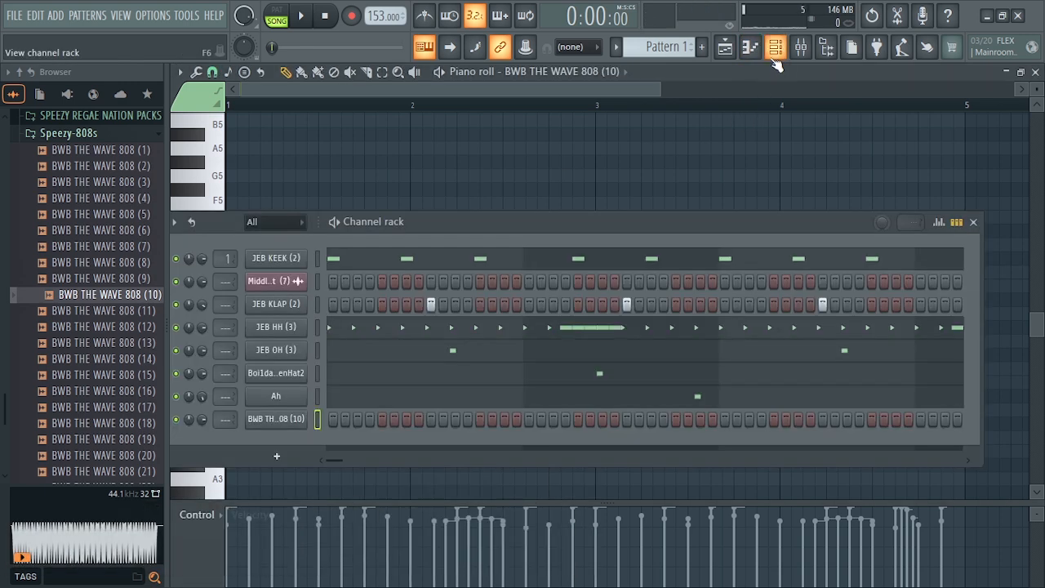
right_click(296, 262)
click(501, 274)
right_click(286, 423)
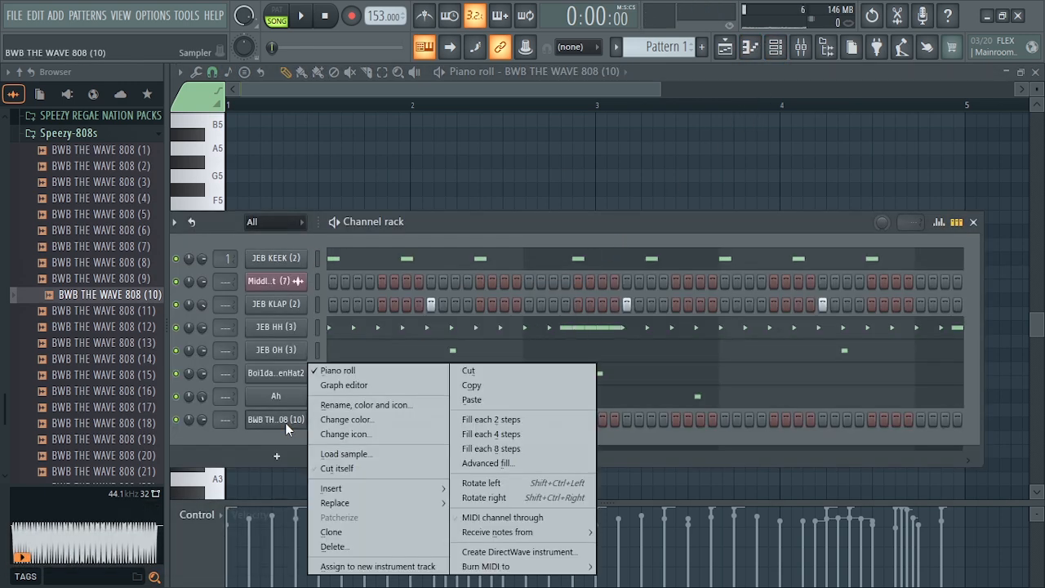
click(474, 400)
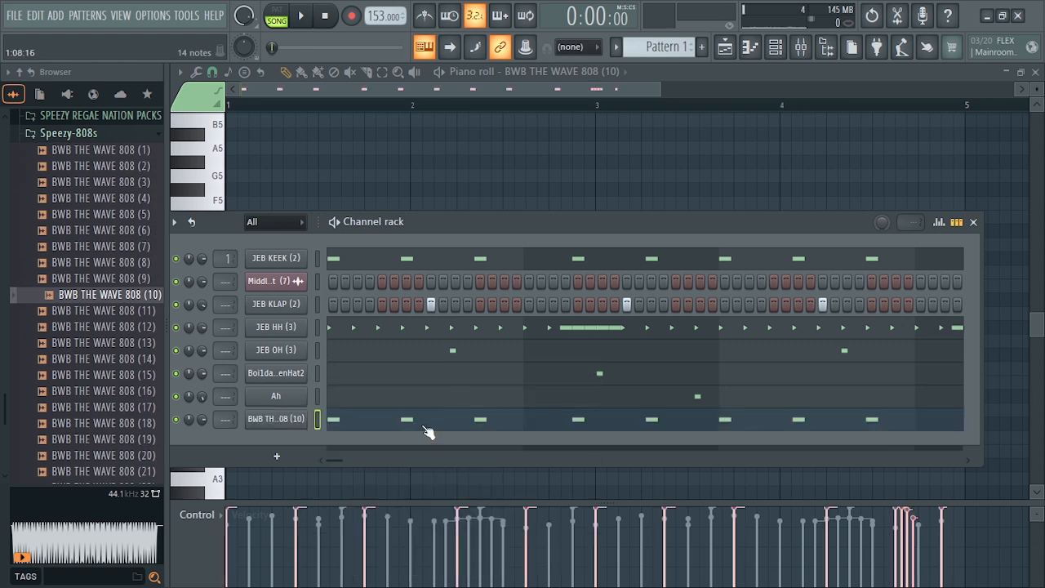
Open the 808 channel's piano roll with the browser hidden and listen to the pasted notes in playback.
click(424, 426)
click(427, 425)
key(alt+F8)
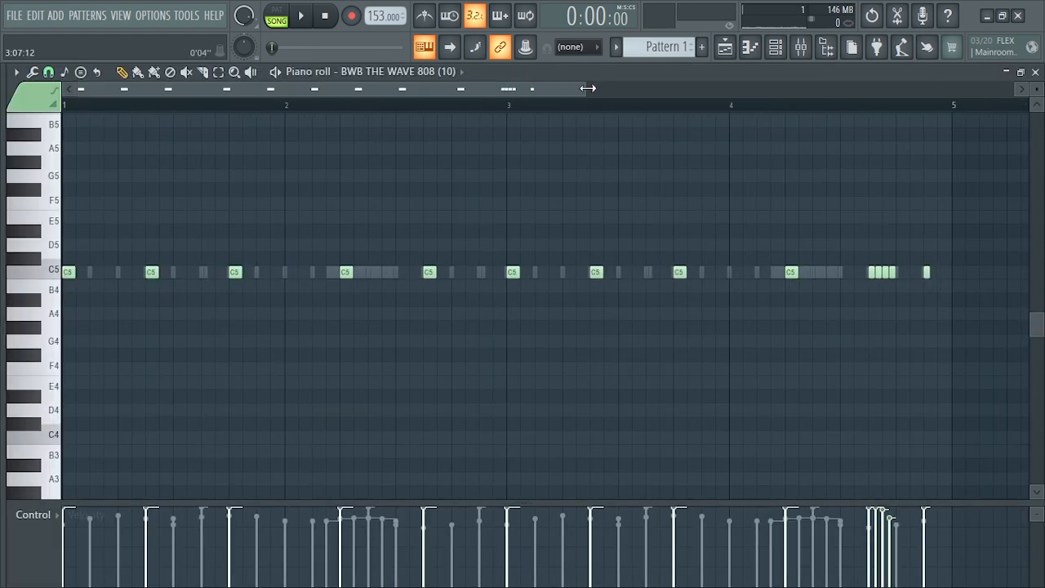
drag(590, 89, 337, 89)
click(51, 271)
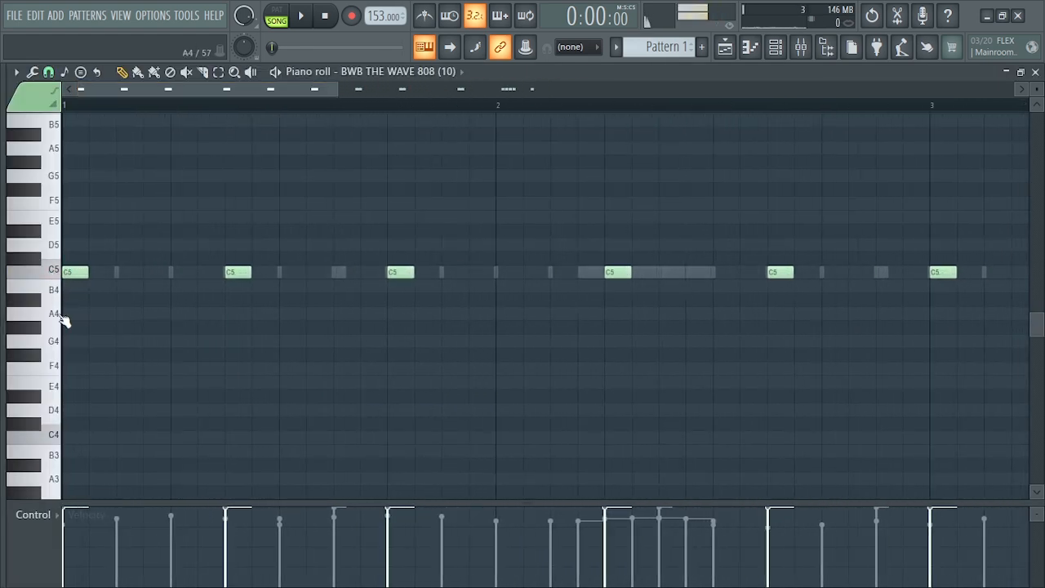
key(space)
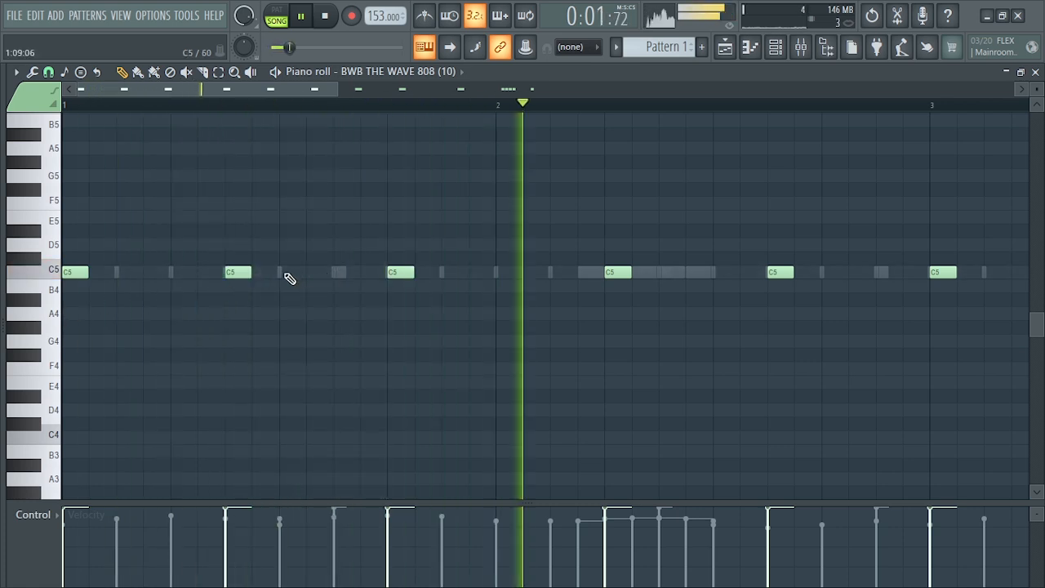
key(space)
key(space)
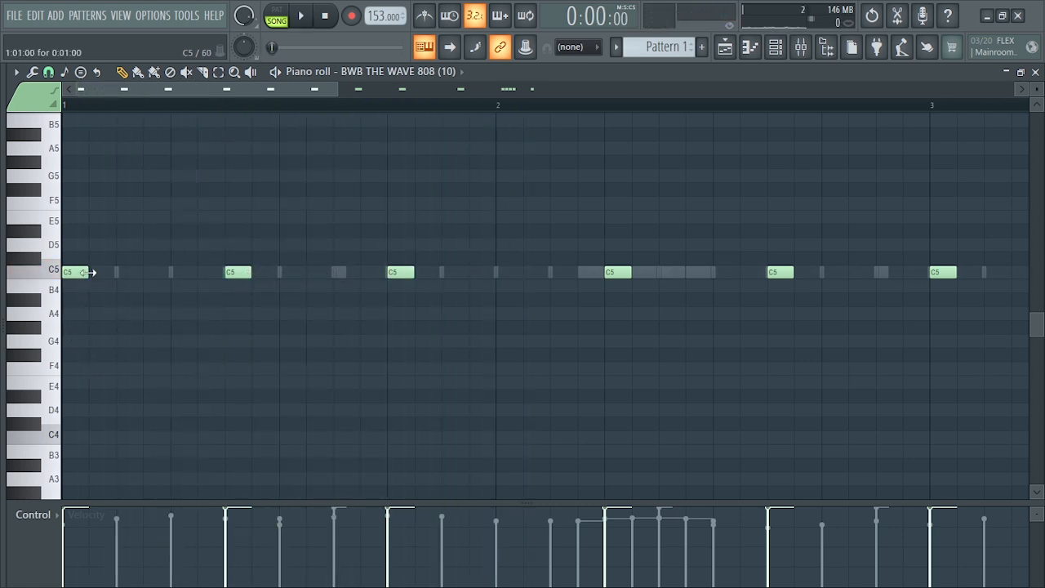
Lengthen all the 808 notes together until the first one lasts 4 steps, then deselect them.
key(ctrl+a)
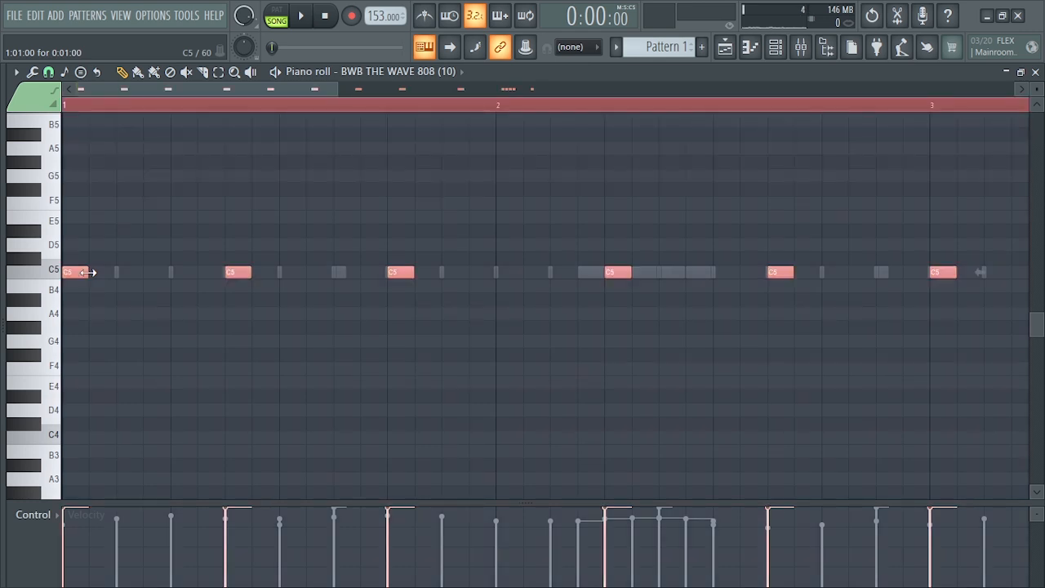
drag(89, 273, 134, 275)
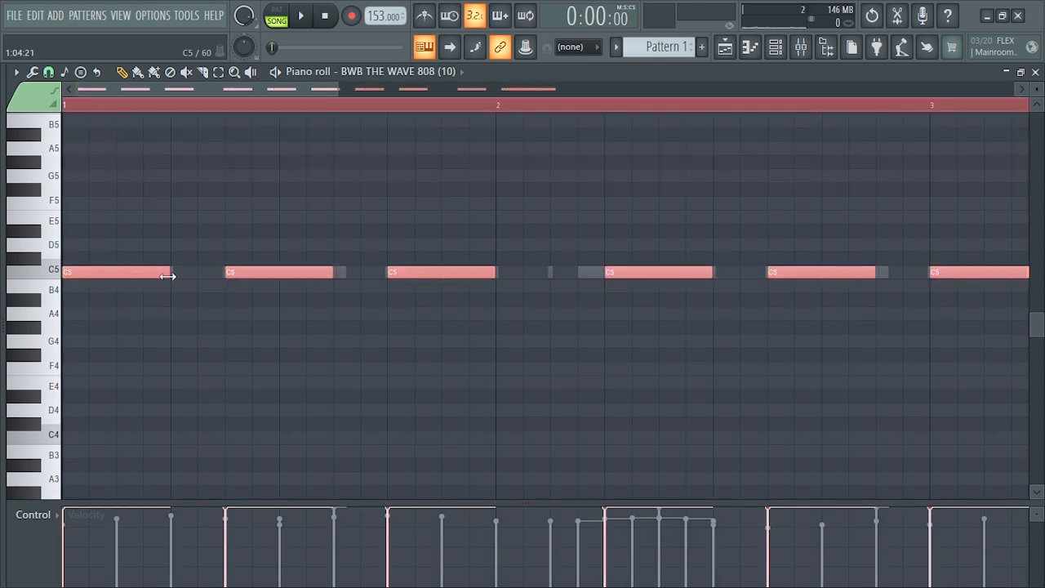
click(389, 369)
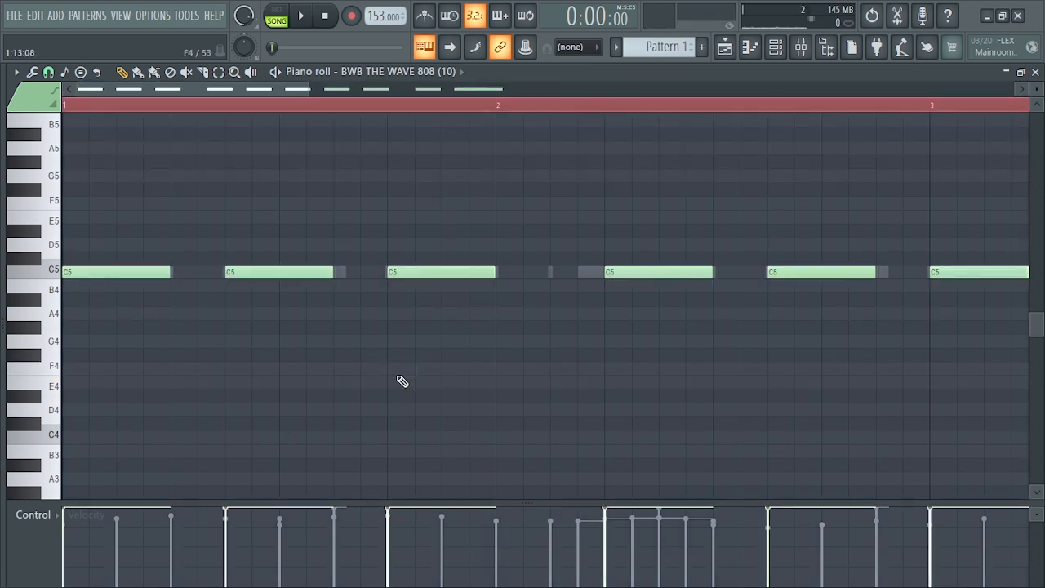
Delete the second 808 note, at step 7 of bar 1, and check the whole four-bar line in playback.
key(space)
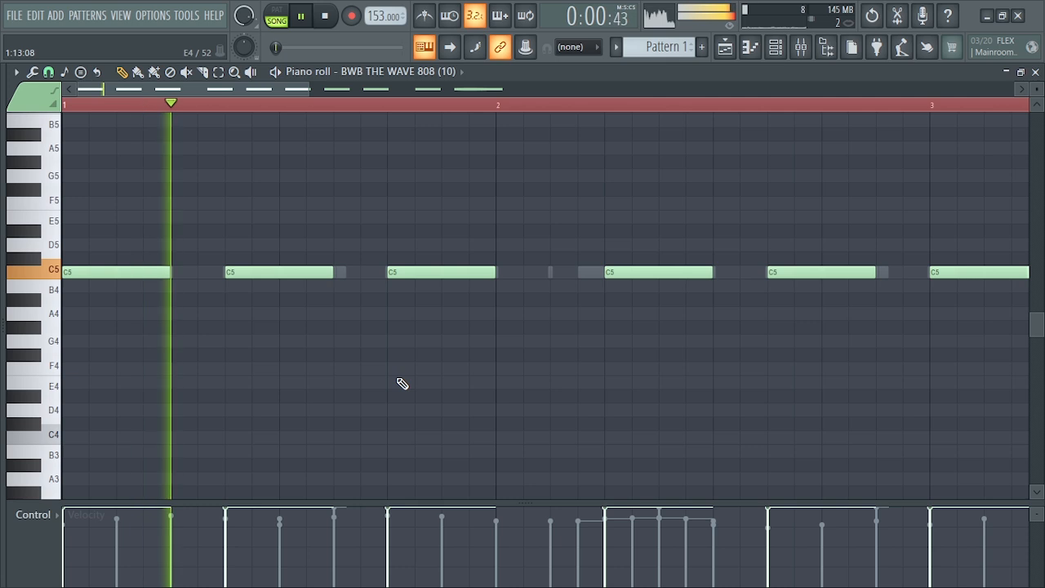
right_click(307, 274)
key(space)
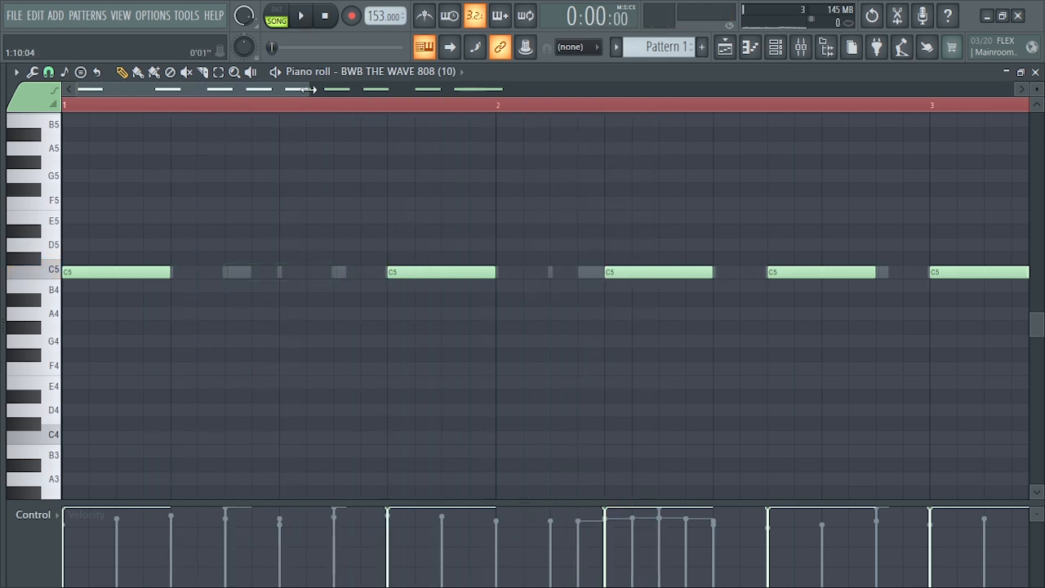
drag(308, 89, 539, 105)
key(space)
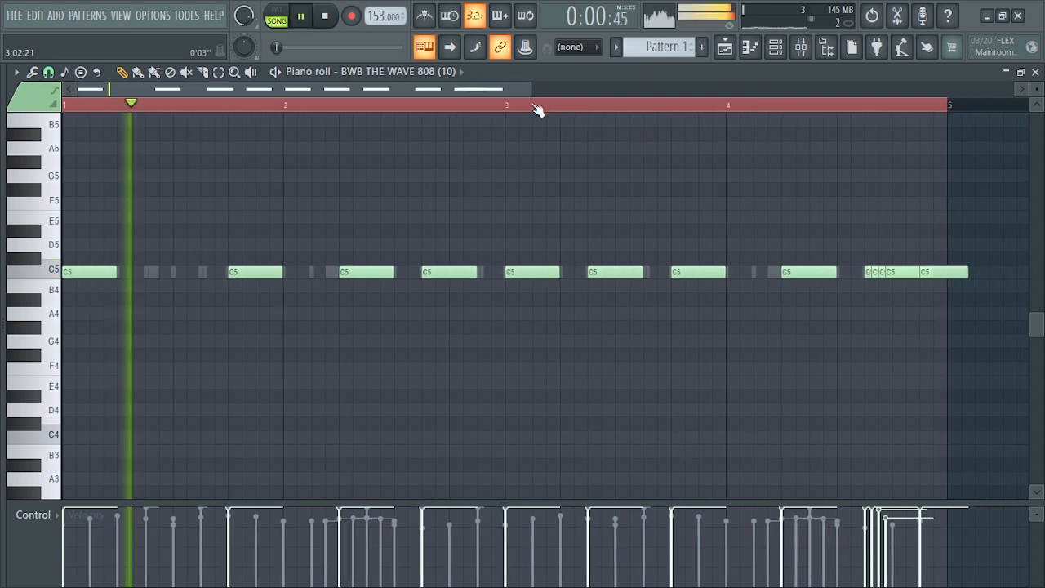
Delete the overlapping 808 notes in the closing roll of bar 4, keeping only the roll's first note.
right_click(943, 277)
right_click(918, 278)
right_click(887, 278)
right_click(892, 277)
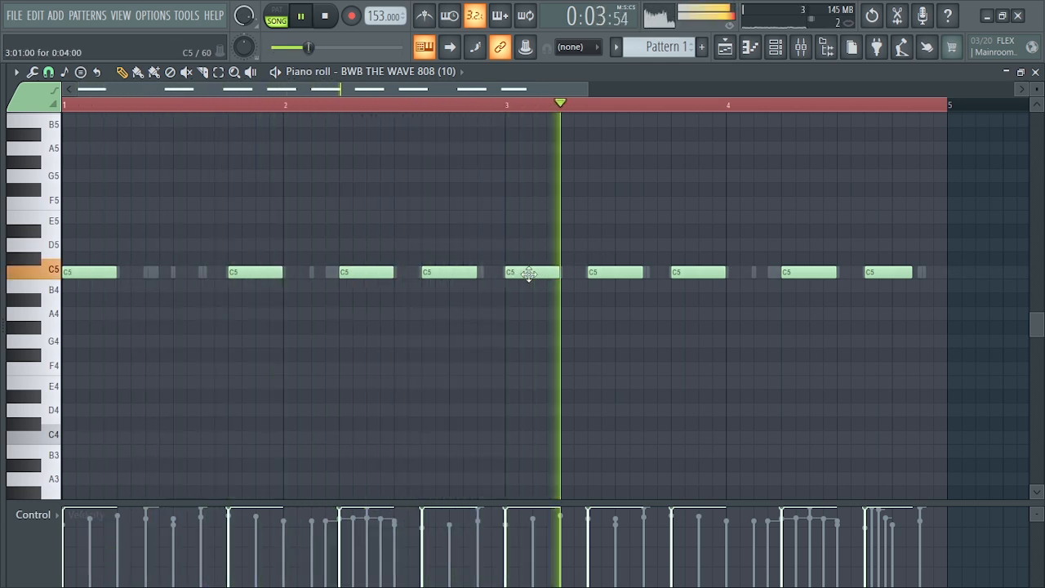
Stop playback and delete the 808 notes in bars 3 and 4, keeping the four notes of bars 1 and 2.
key(space)
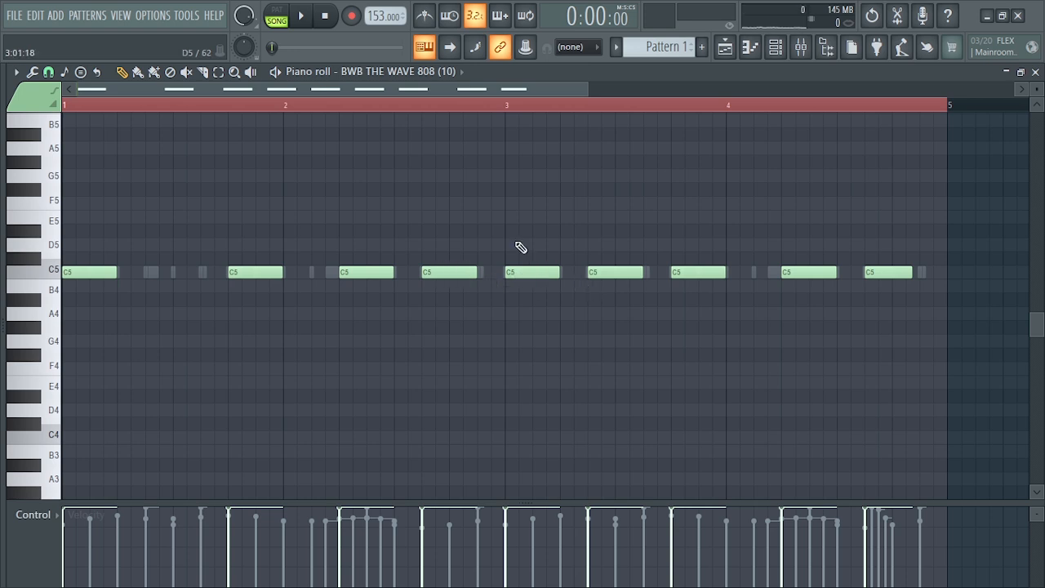
drag(594, 94, 573, 94)
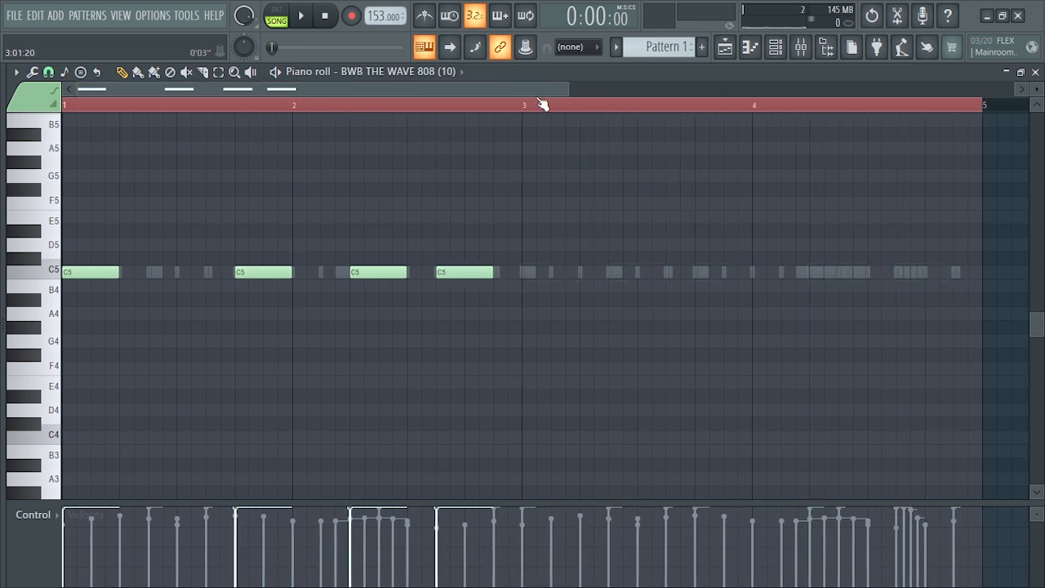
drag(567, 92, 488, 91)
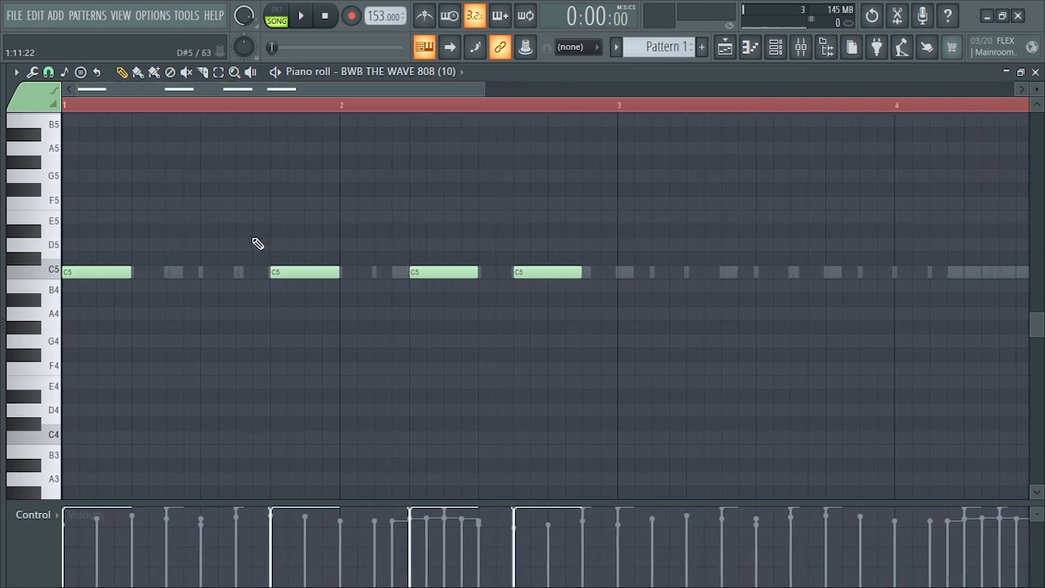
Listen to the two-bar 808 line, then duplicate its four notes into bars 3 and 4.
key(space)
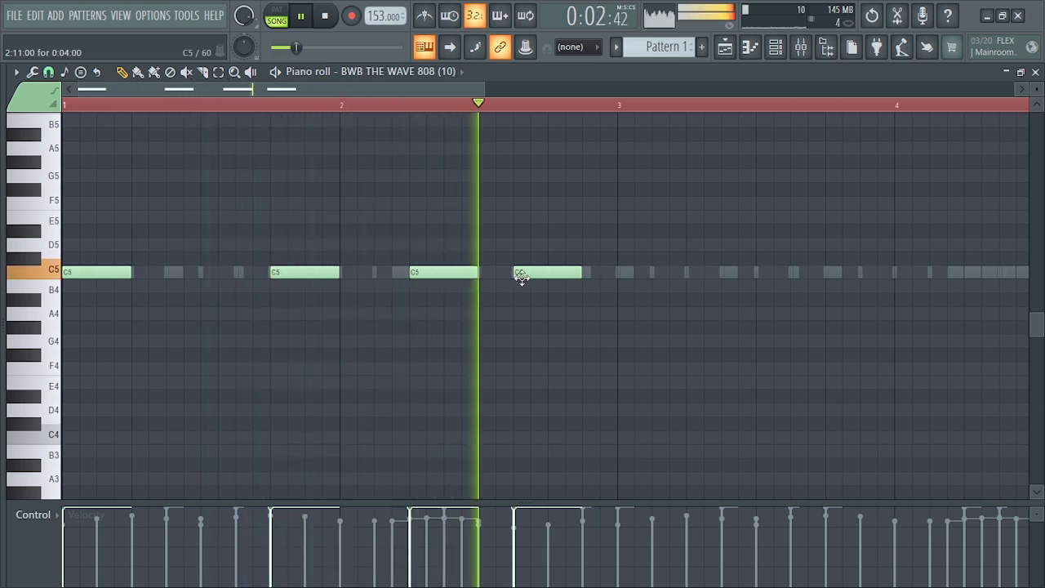
key(space)
drag(405, 105, 2, 167)
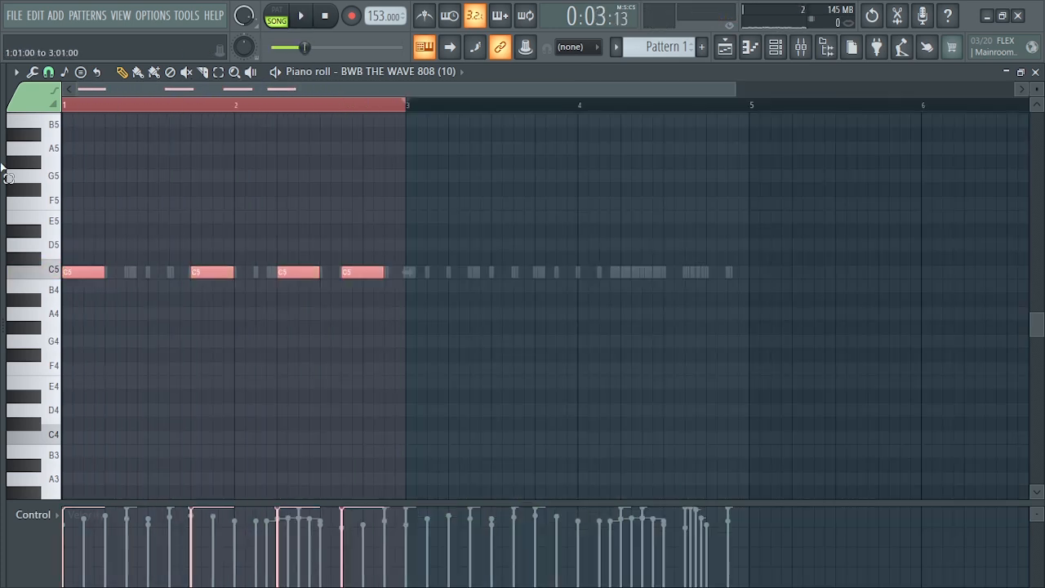
key(ctrl+b)
Add an E5 note at step 13 of bar 3, turn on its slide and portamento, and shorten it to one step.
click(579, 206)
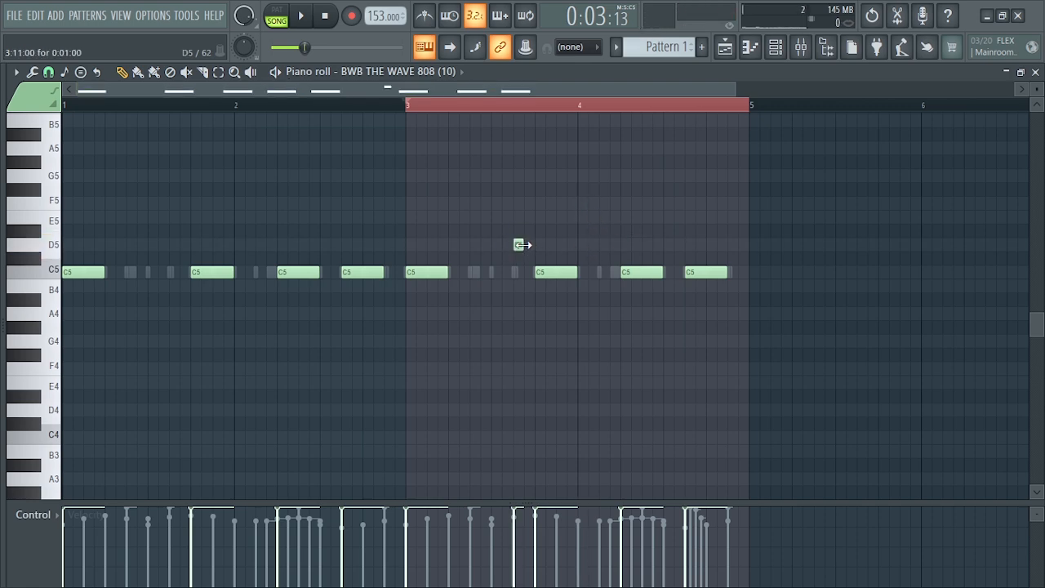
drag(522, 245, 535, 246)
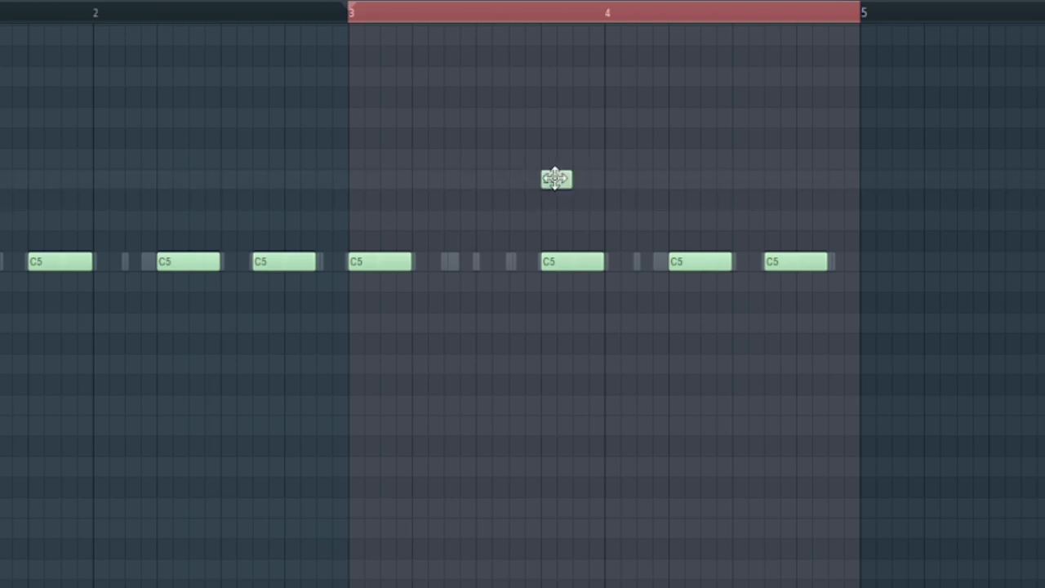
double_click(556, 178)
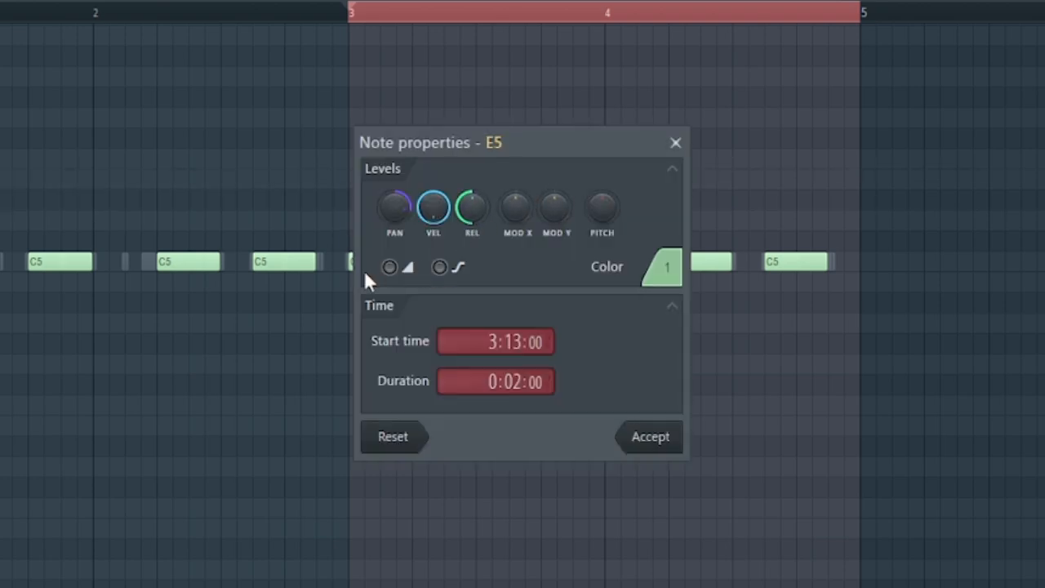
click(651, 437)
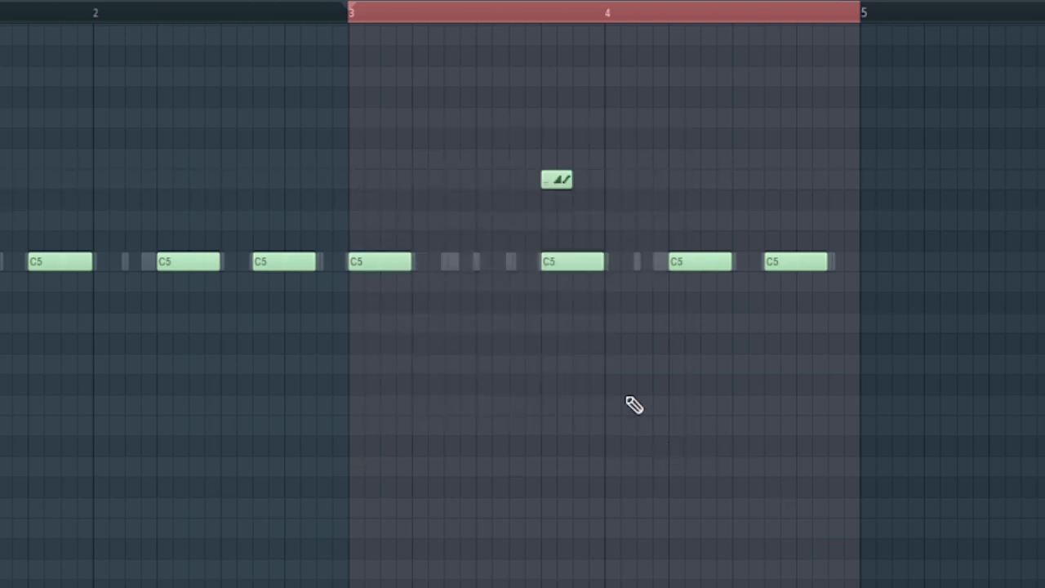
drag(571, 177, 535, 180)
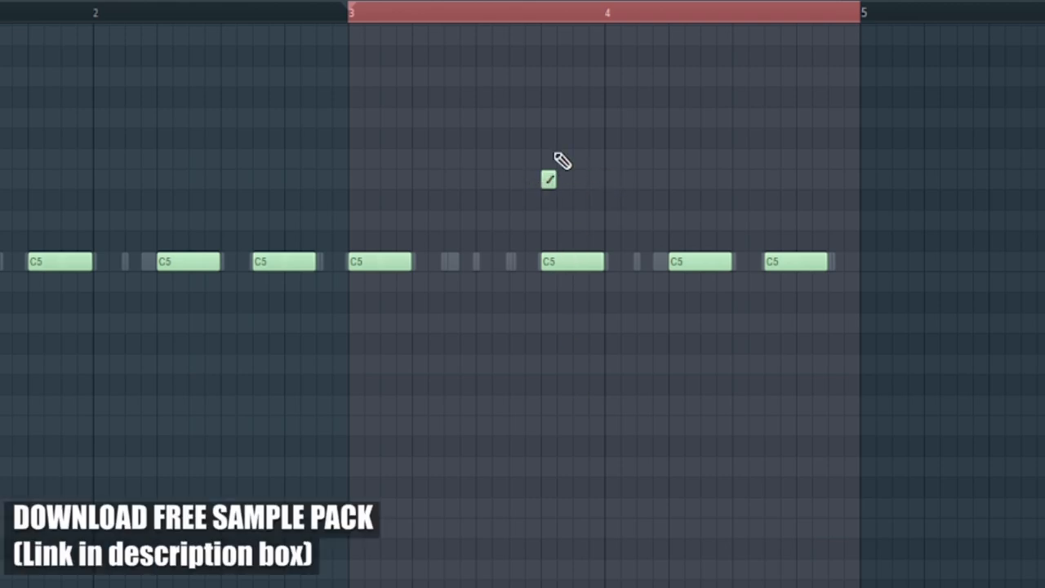
Check the slide in playback, then add a one-step A5 slide note at step 5 of bar 4.
key(space)
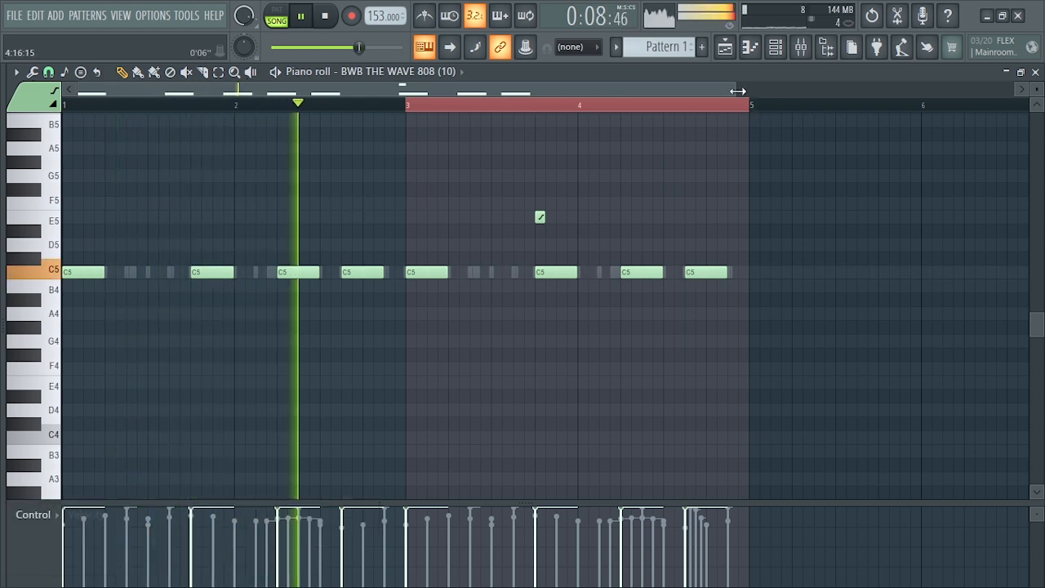
drag(734, 90, 702, 91)
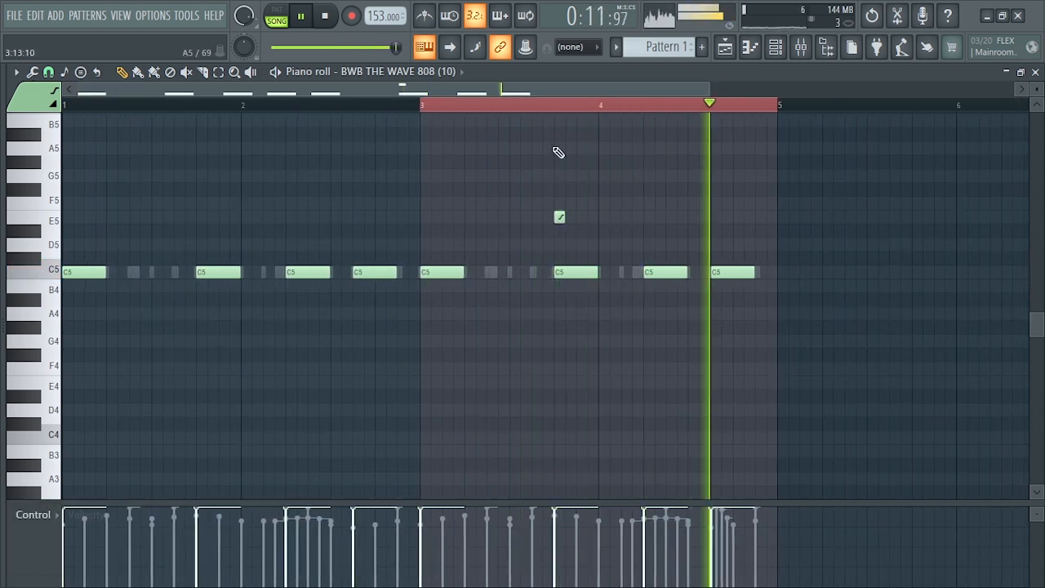
key(space)
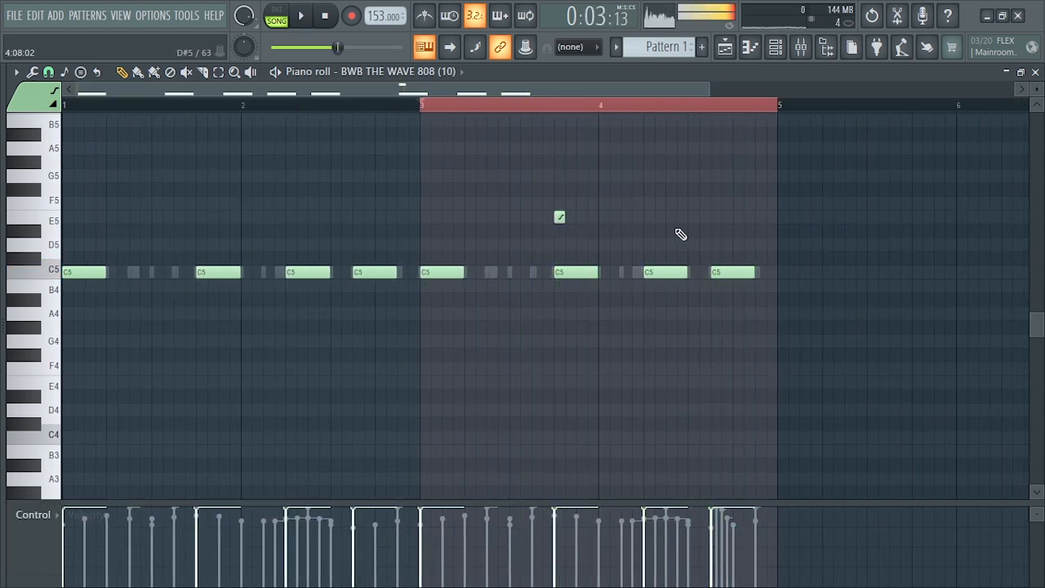
double_click(649, 152)
click(609, 392)
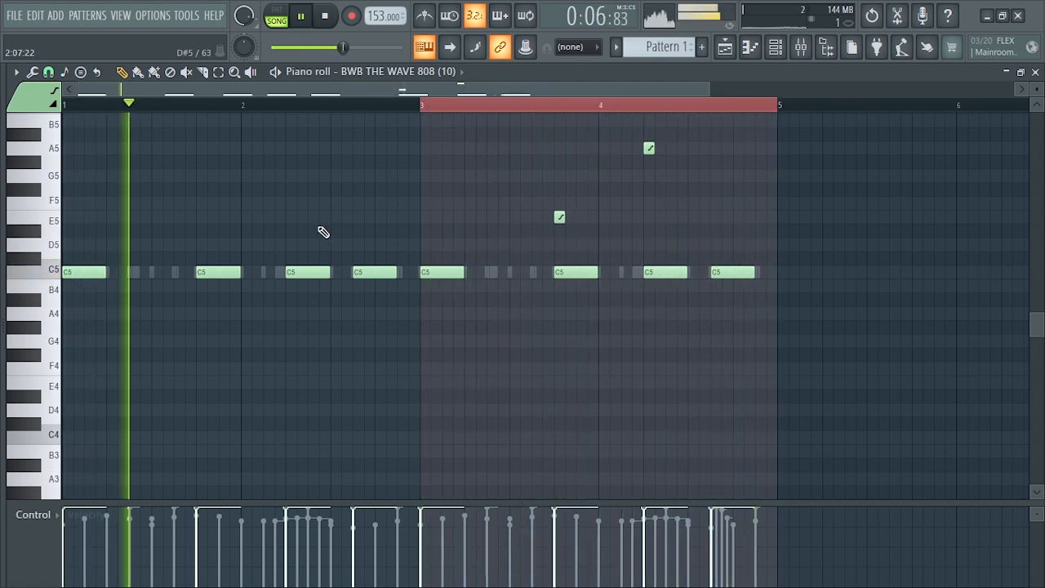
Copy both slide notes to steps 5 and 13 of bar 2, stop playback and clear the time selection.
drag(660, 144, 292, 215)
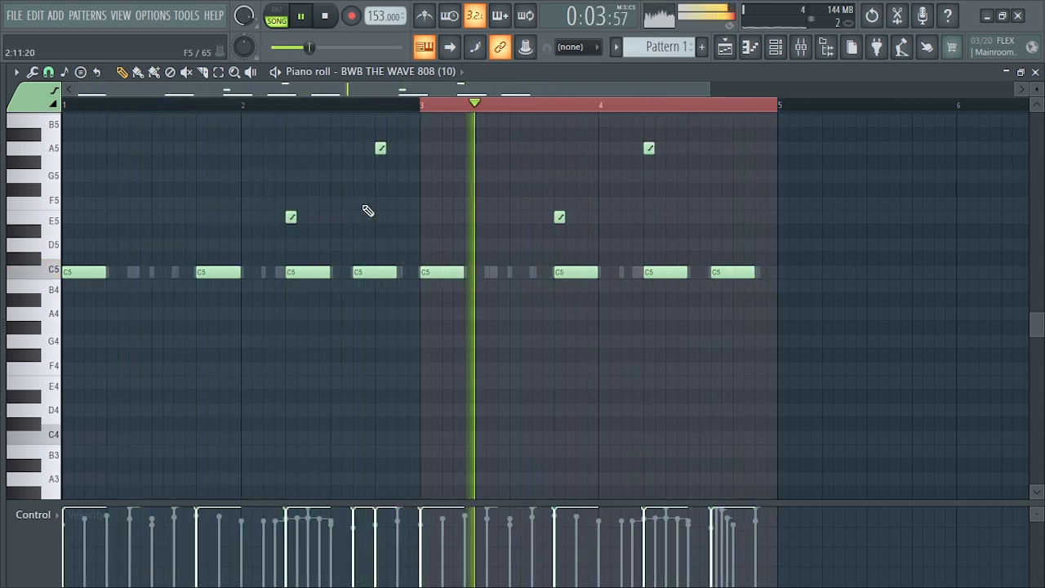
key(space)
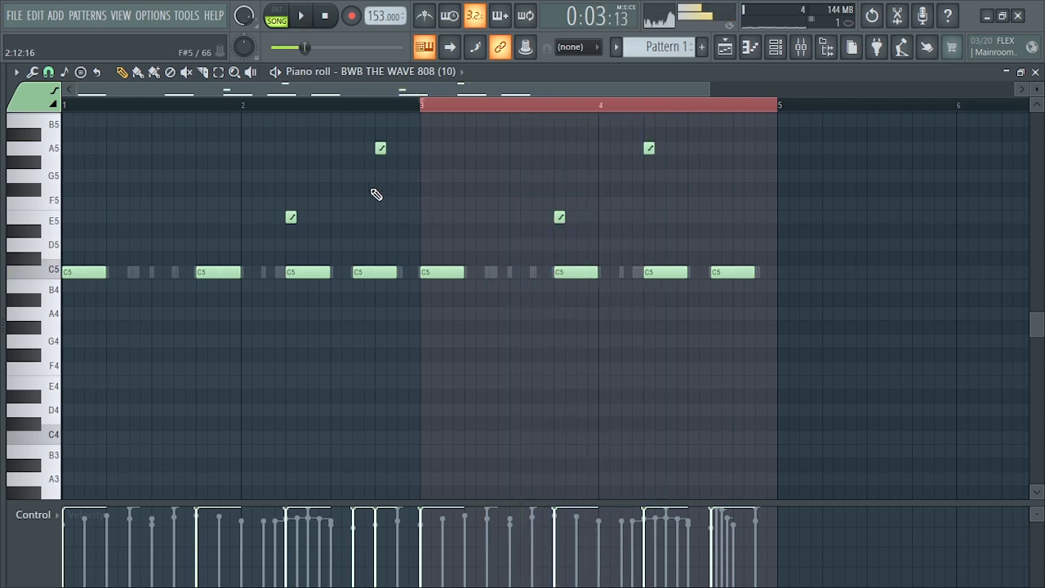
double_click(68, 111)
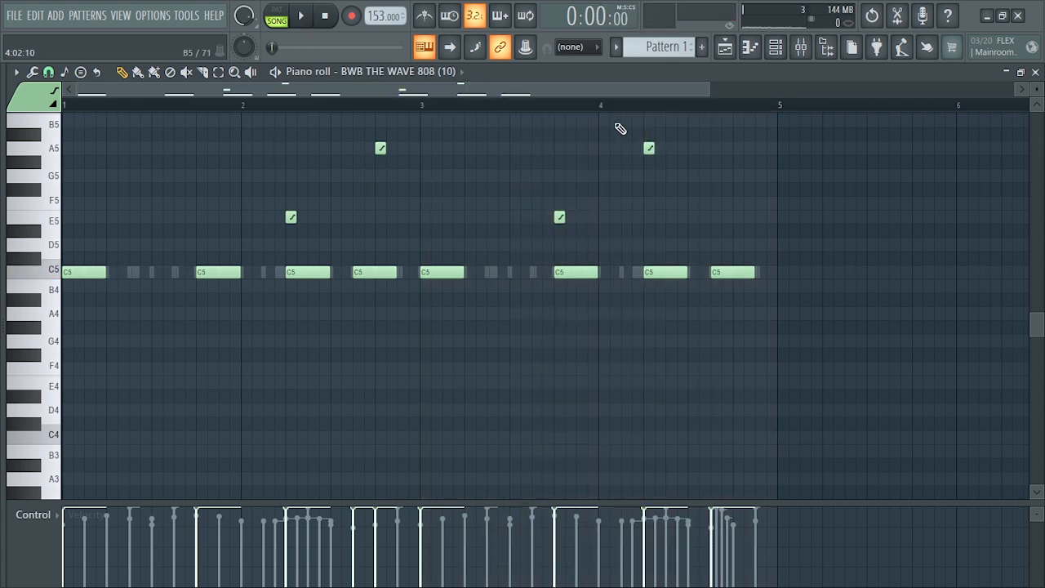
Put two-step C5 notes at steps 13 and 15 of bar 2, add a G5 slide at step 15 and delete bar 3's first note.
drag(699, 94, 521, 94)
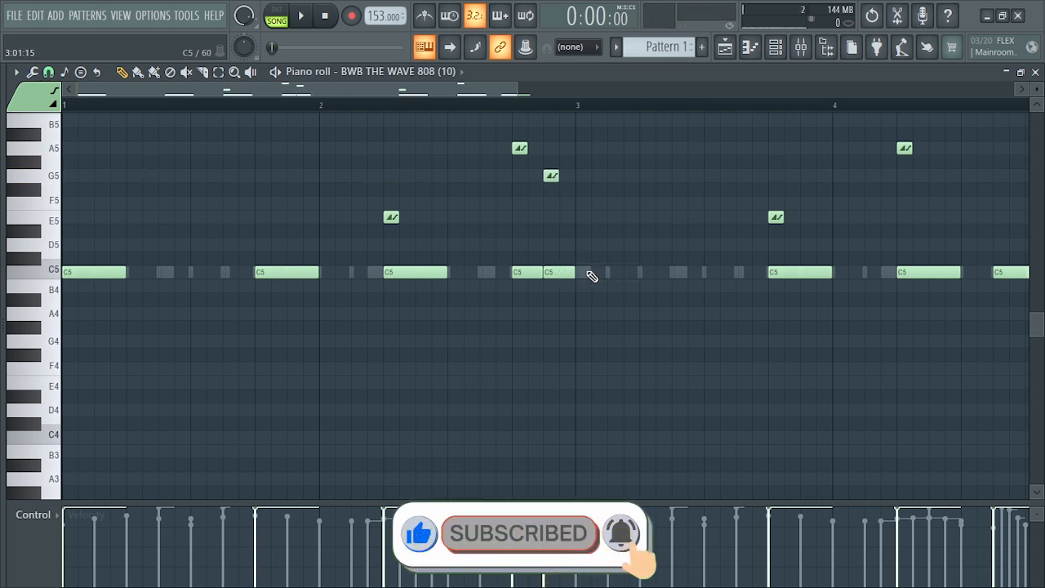
right_click(586, 272)
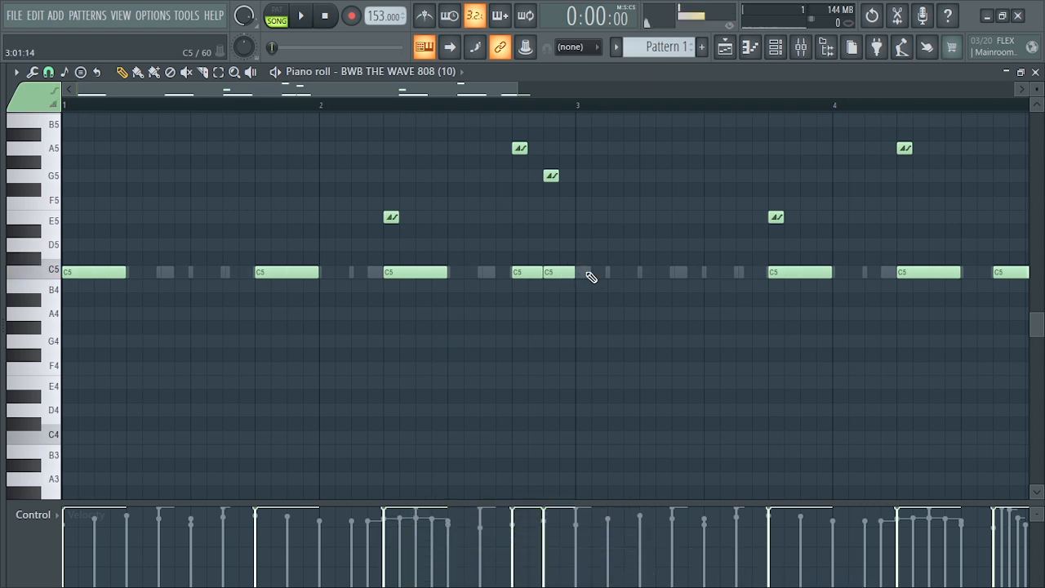
key(space)
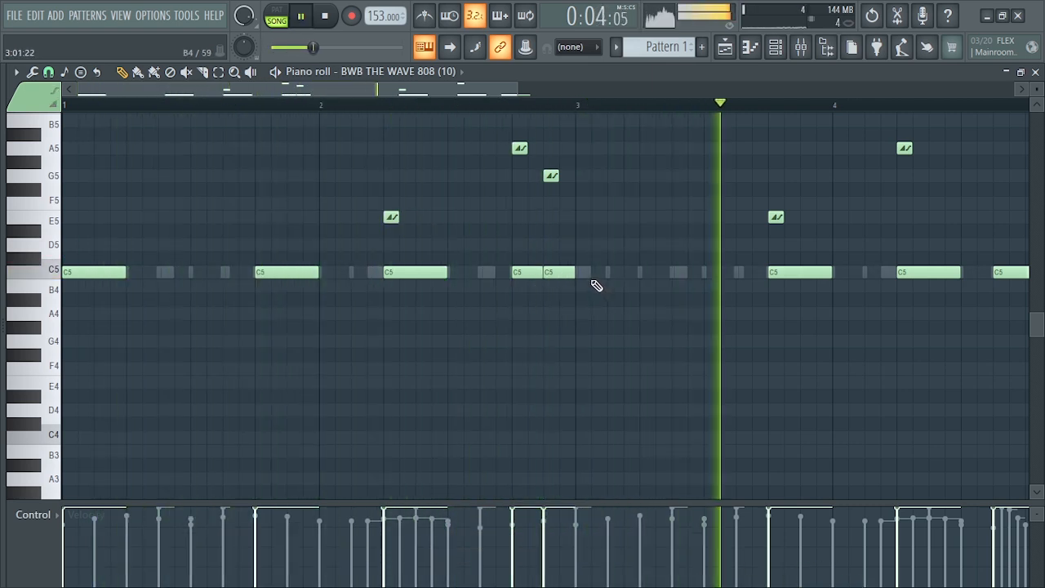
Listen to the whole 808 line, then lengthen its last note to the end of bar 4.
drag(519, 89, 688, 114)
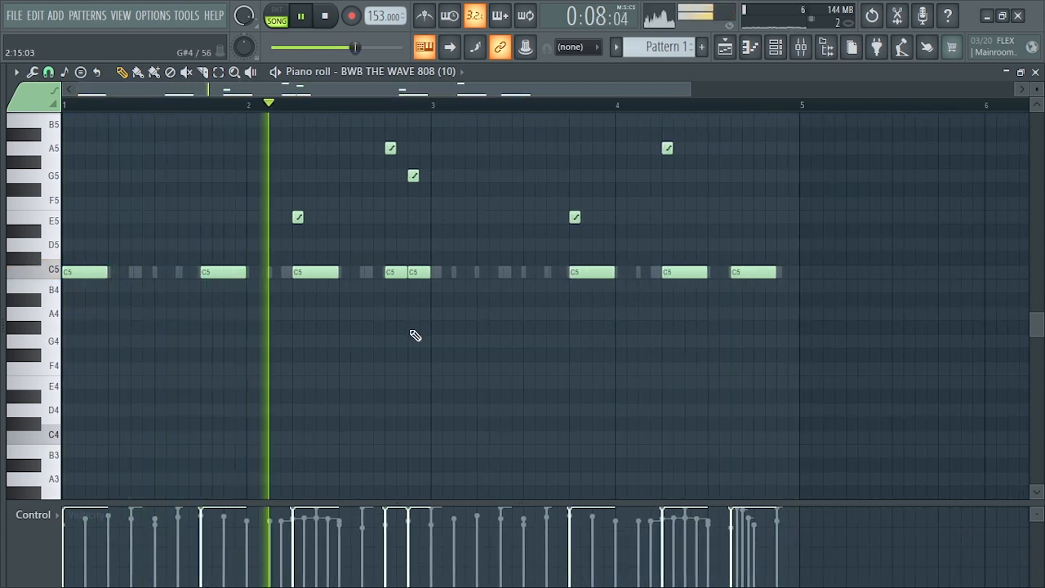
scroll(416, 335, up, 1)
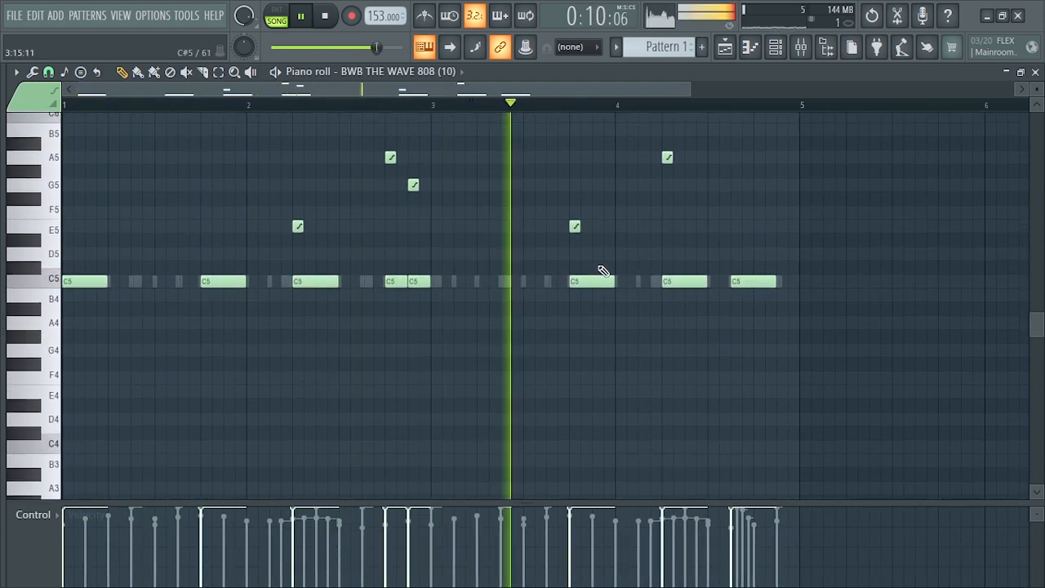
scroll(604, 271, up, 3)
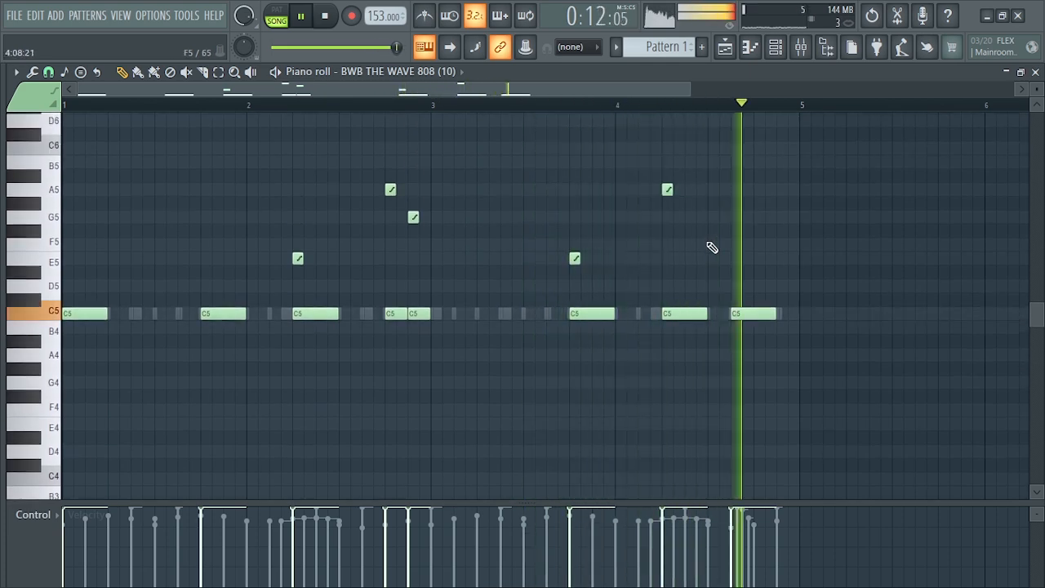
key(space)
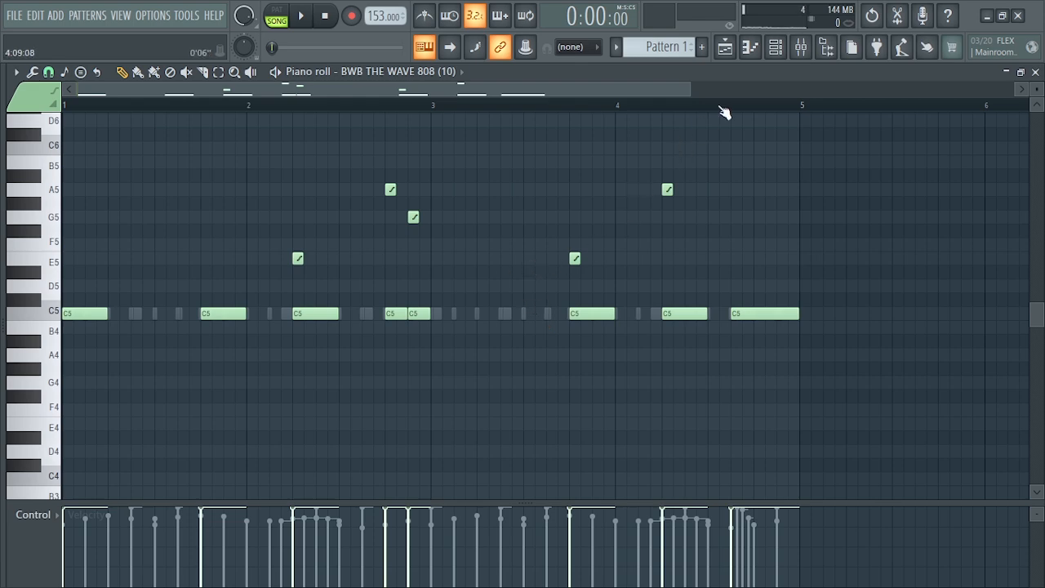
Solo the 808 channel in the channel rack and listen to its line on its own.
click(776, 50)
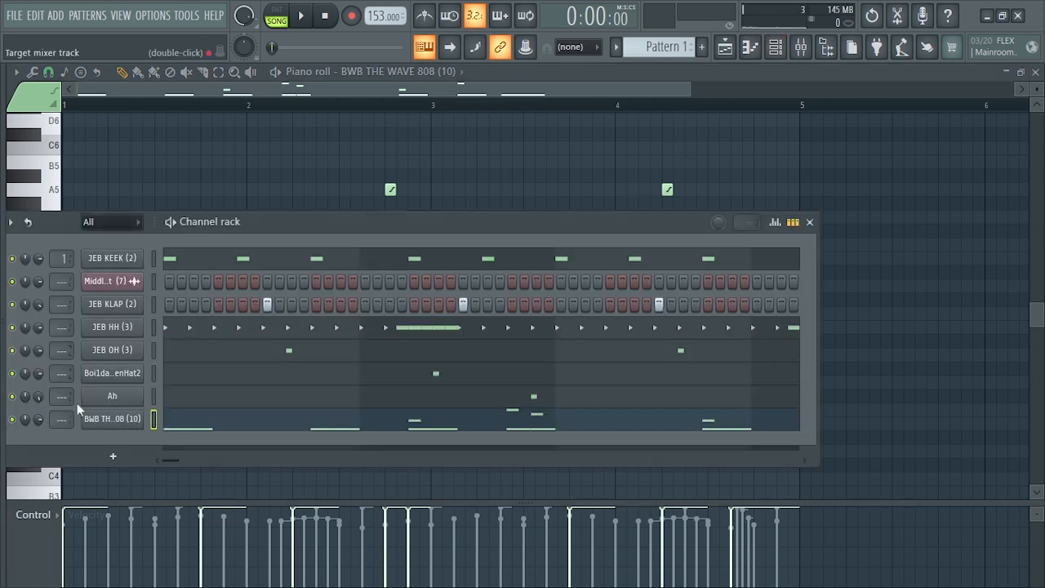
right_click(12, 421)
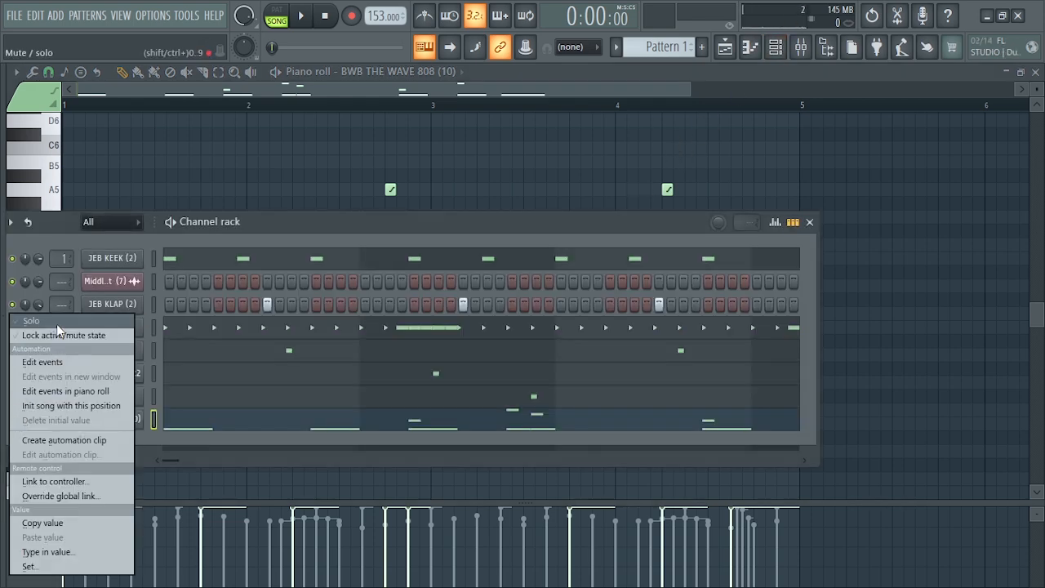
click(56, 323)
click(206, 428)
click(206, 428)
key(space)
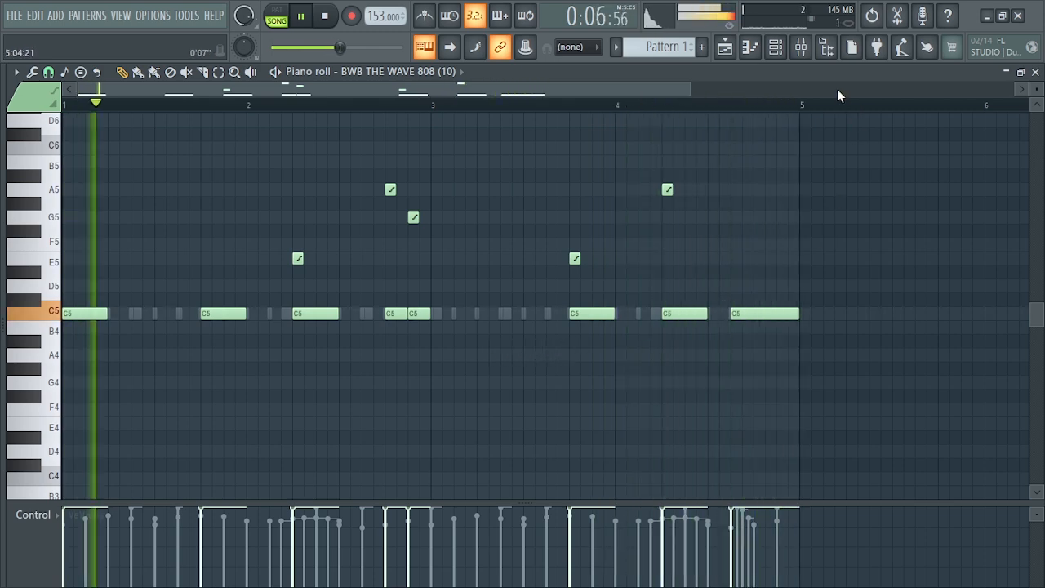
key(space)
Enable the JEB KEEK kick channel alongside the 808 and listen to the two together.
click(775, 46)
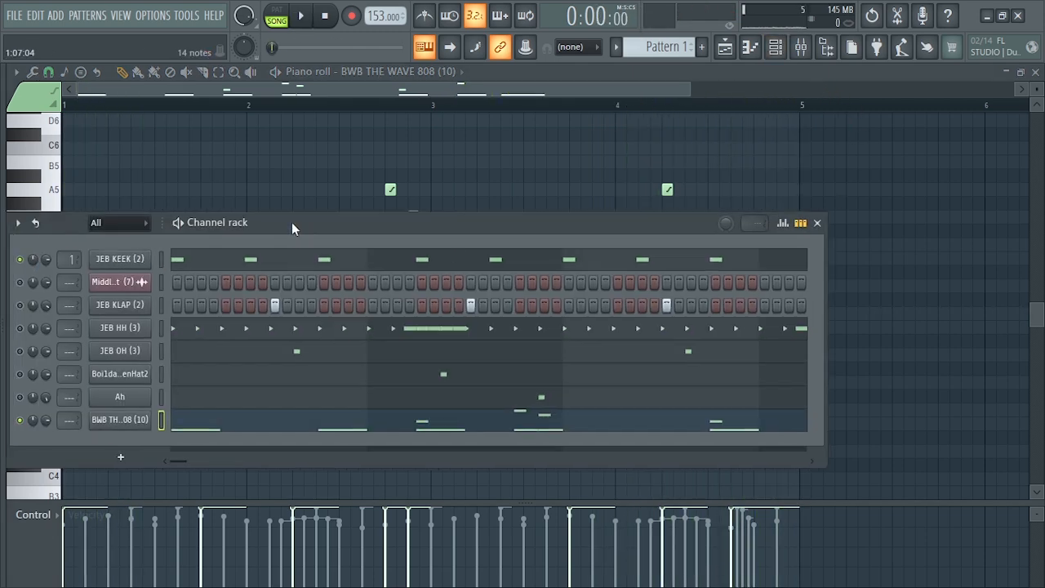
drag(291, 222, 363, 204)
key(space)
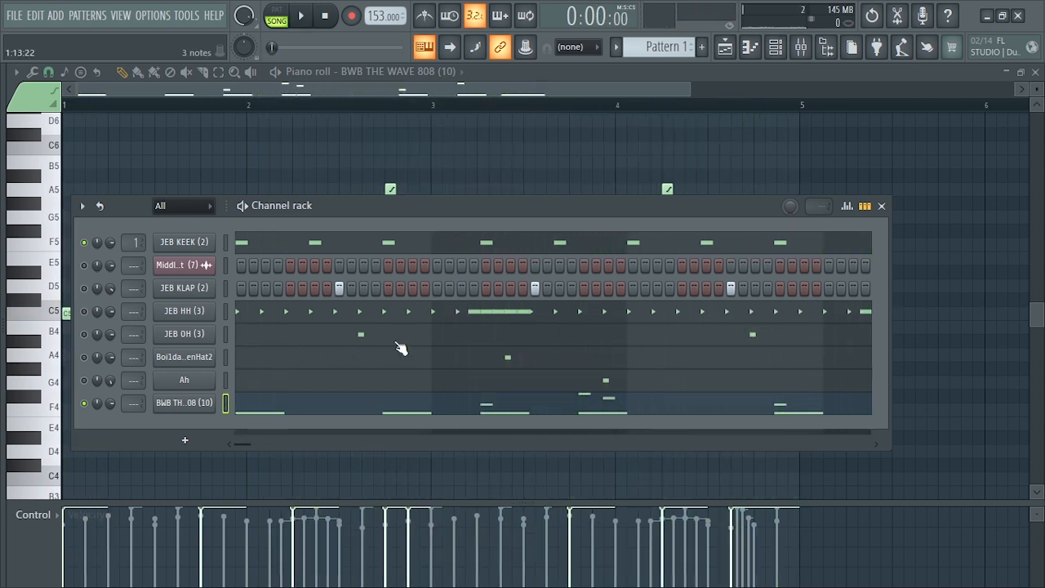
Turn all the channels back on and play the full beat while following the 808 piano roll.
key(space)
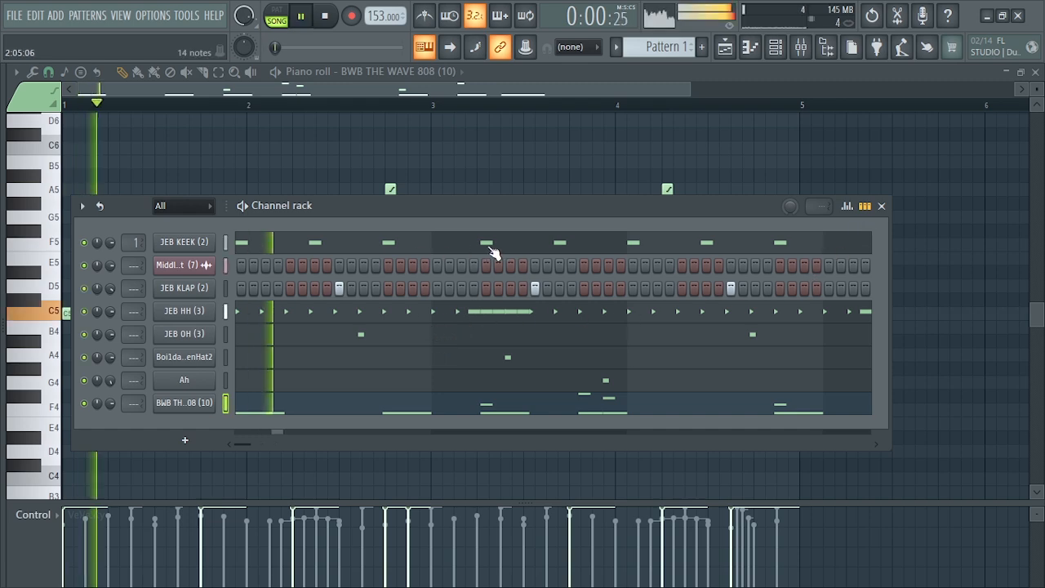
click(521, 411)
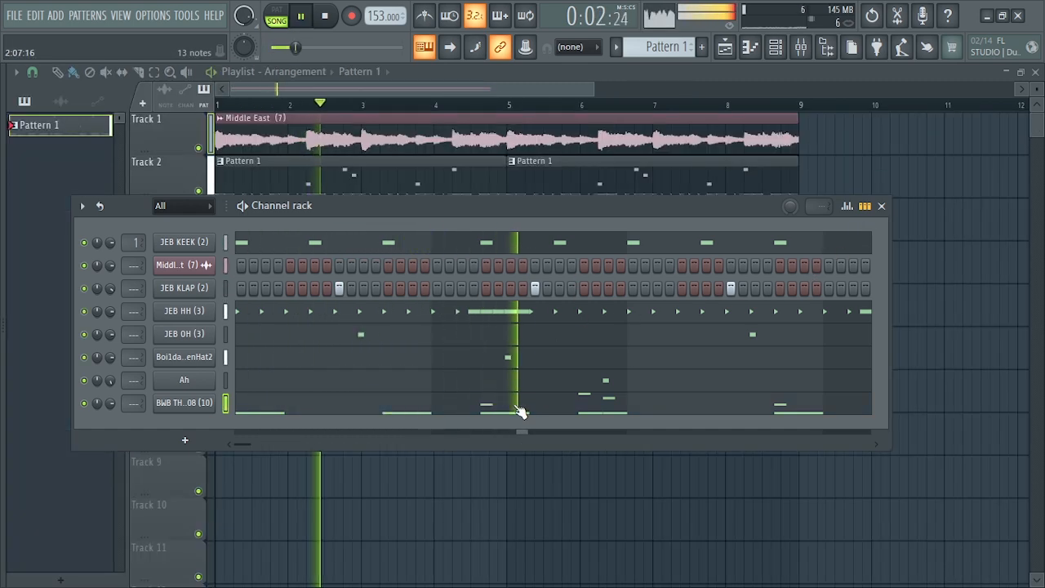
click(521, 411)
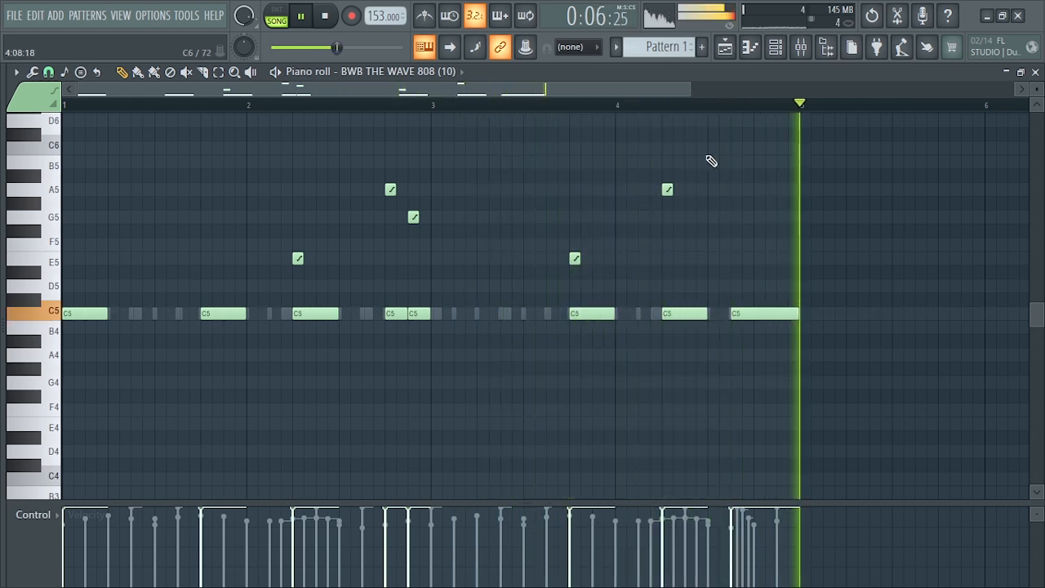
Close the 808 piano roll and the channel rack to follow the playing arrangement in the playlist.
click(776, 46)
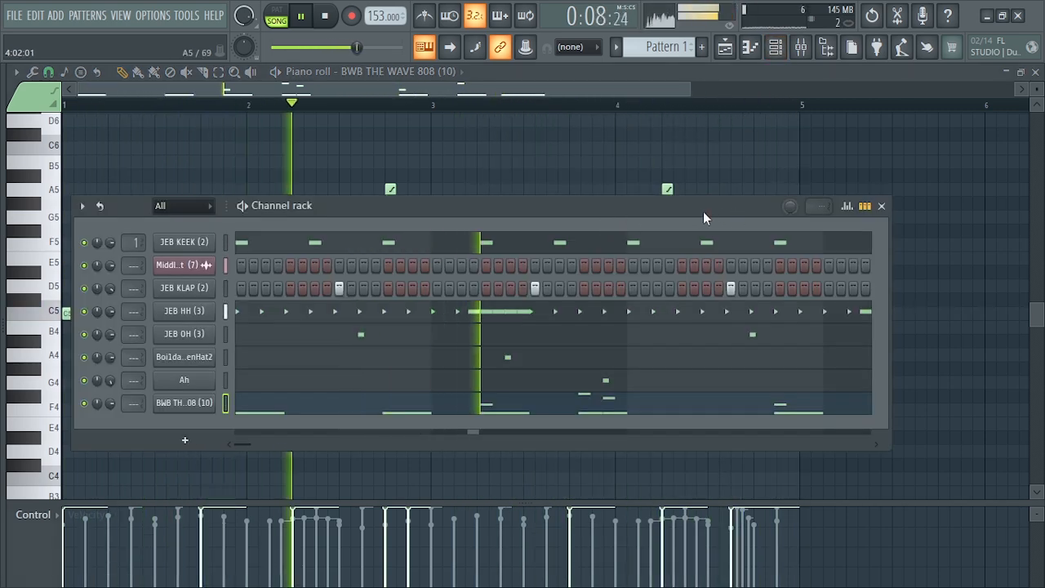
drag(641, 204, 649, 169)
click(1035, 72)
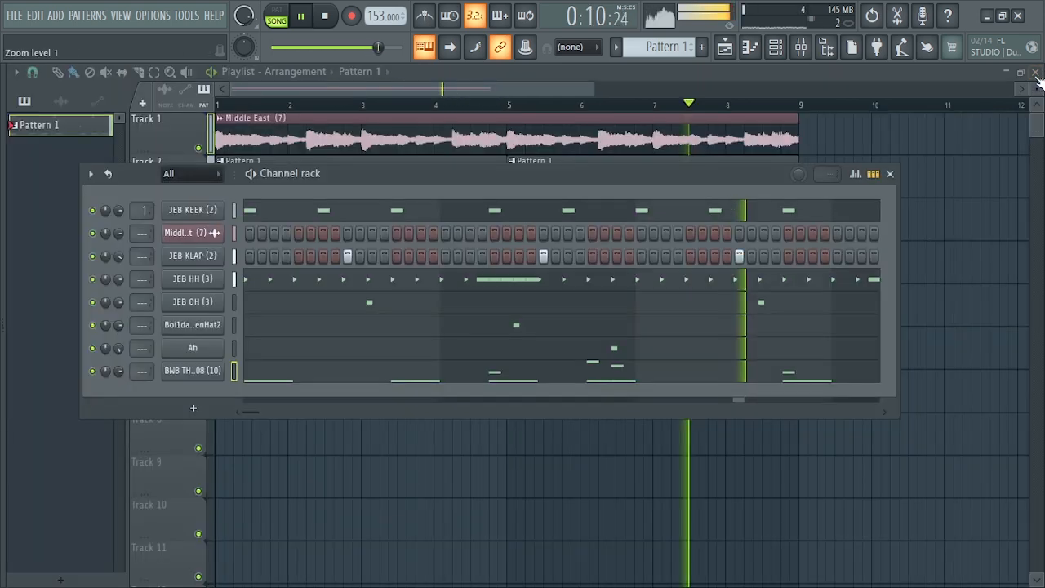
click(889, 173)
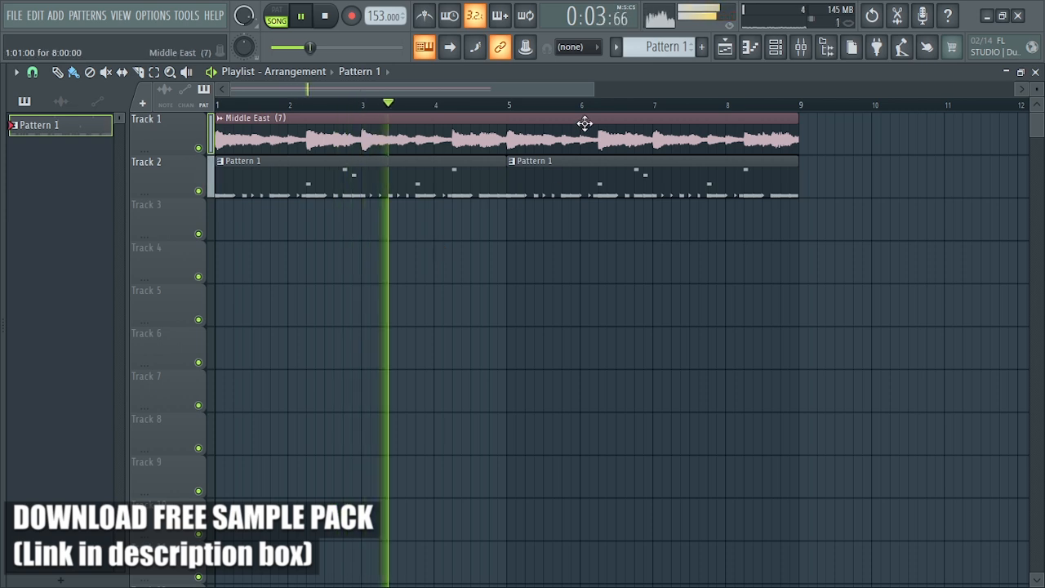
Stop playback and select every channel in the channel rack, with all channel groups displayed.
key(space)
scroll(511, 131, down, 2)
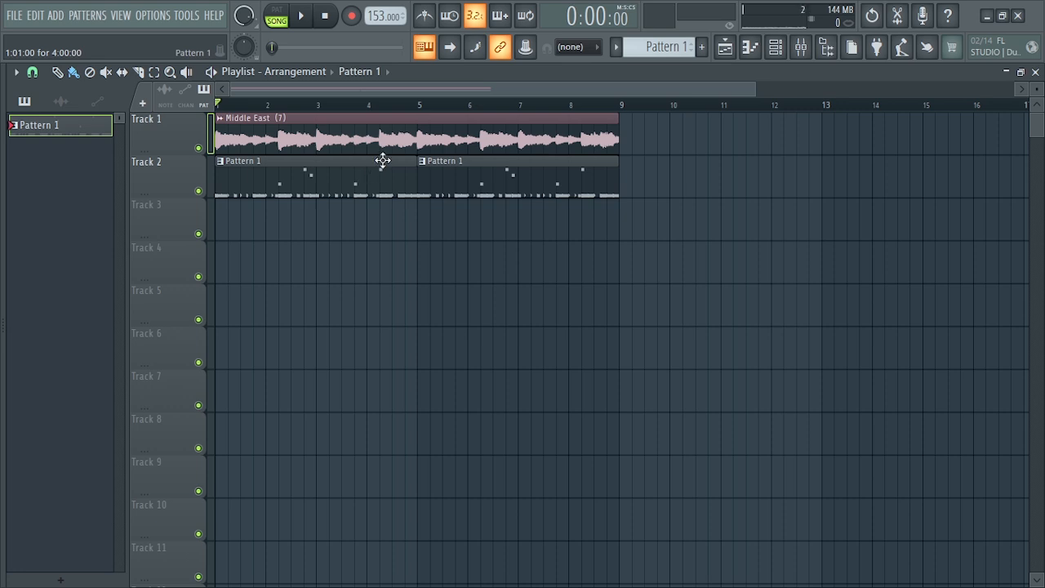
click(778, 49)
drag(408, 175, 414, 174)
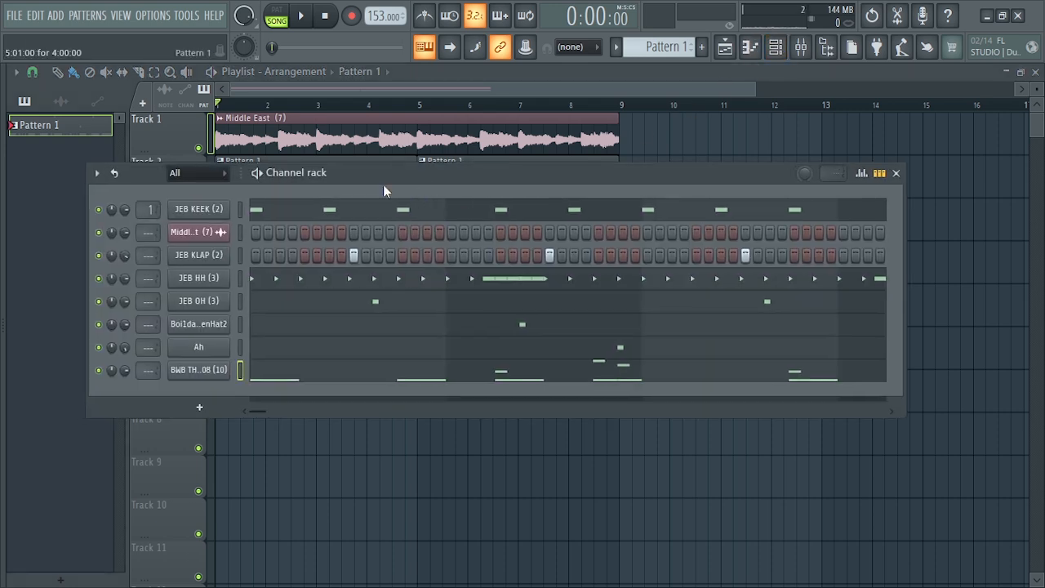
click(215, 175)
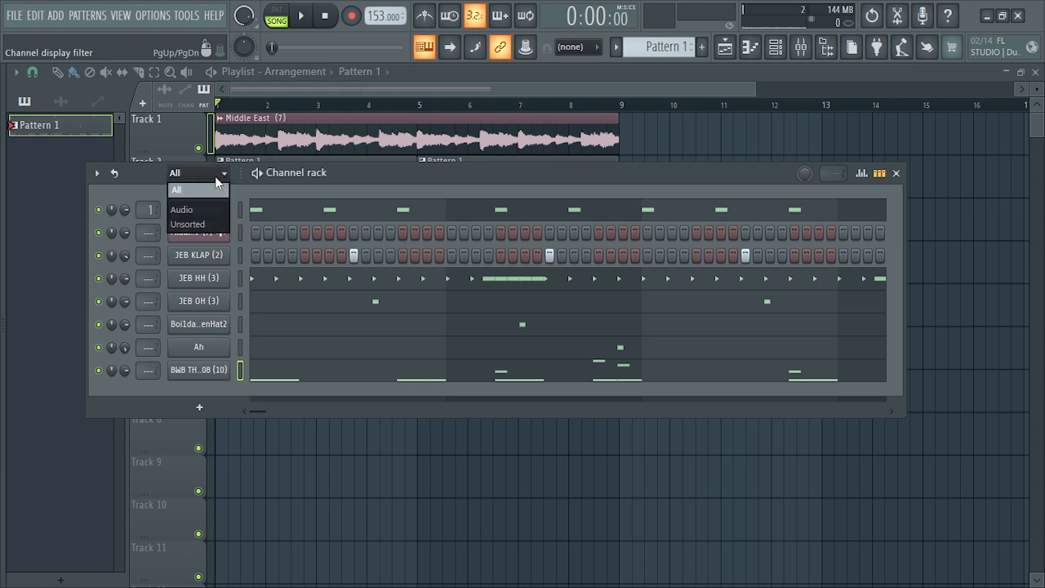
click(197, 188)
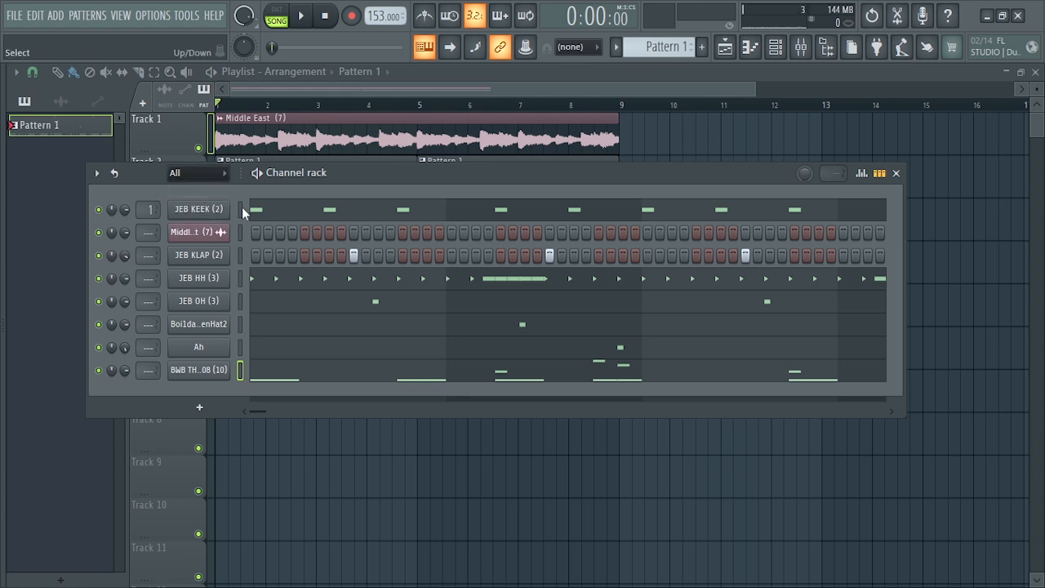
drag(242, 206, 227, 392)
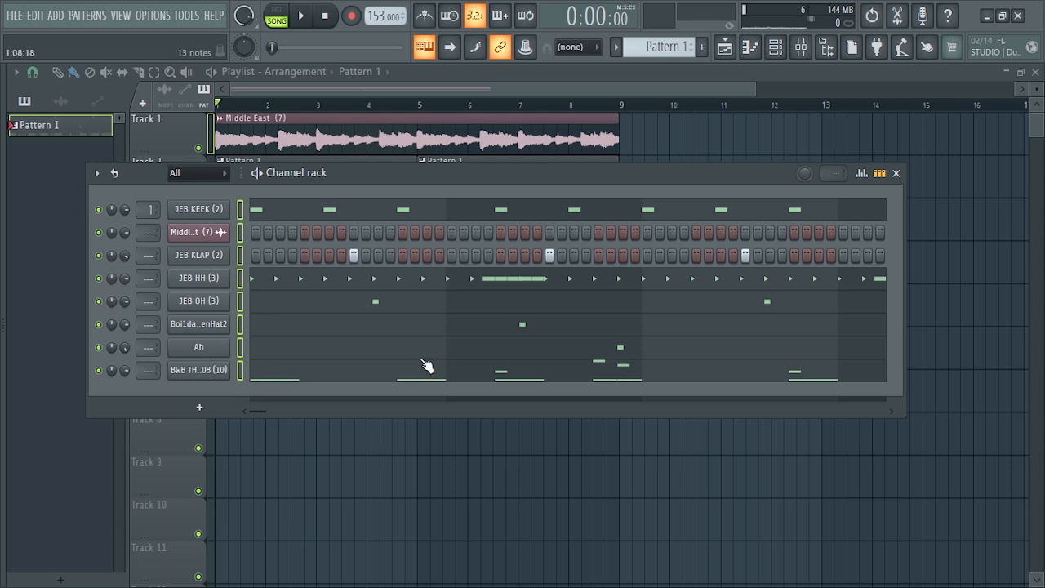
Route the selected channels to consecutive mixer tracks starting from Insert 1.
click(806, 49)
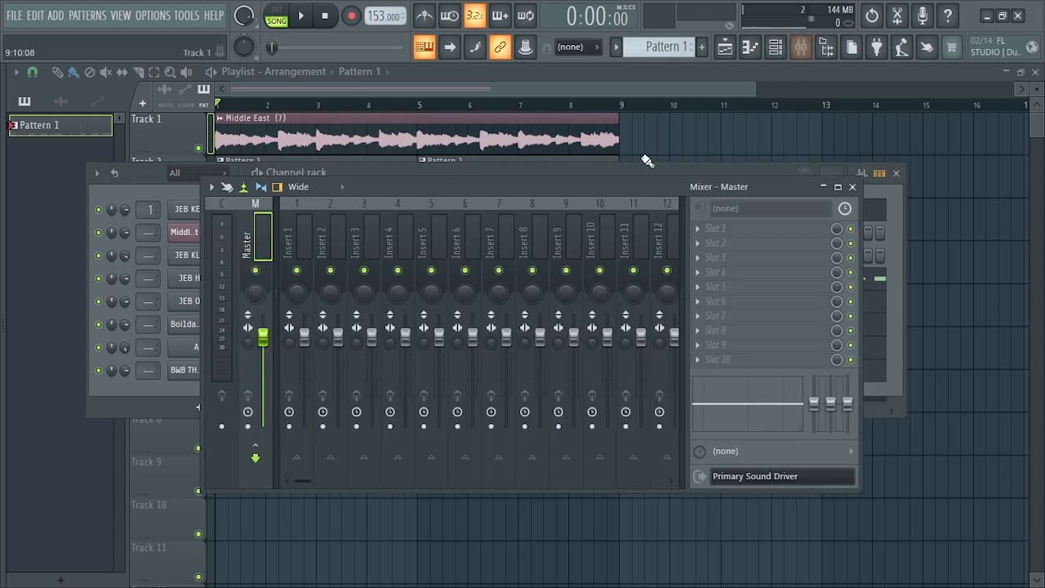
click(293, 242)
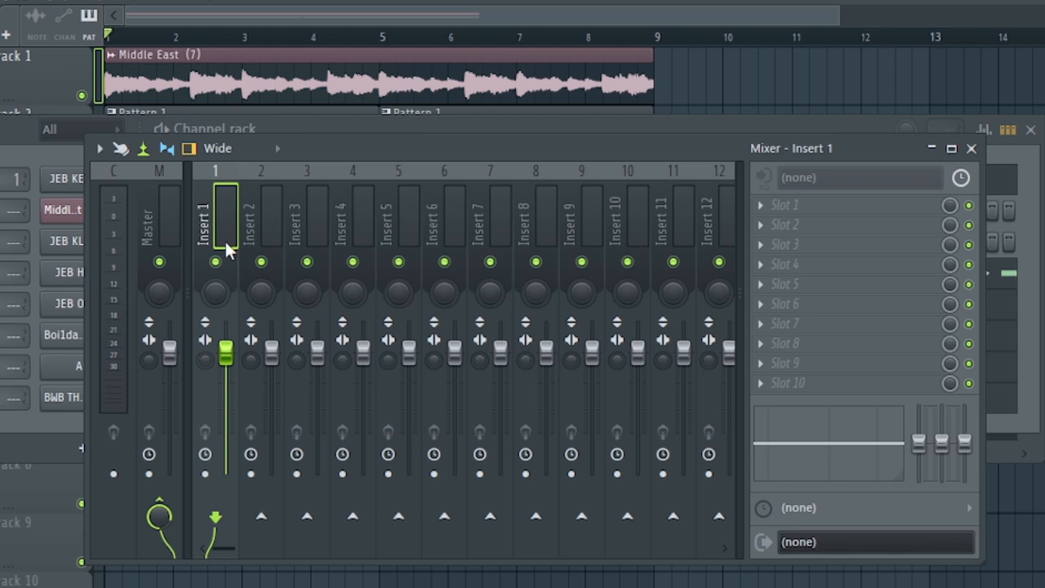
right_click(223, 238)
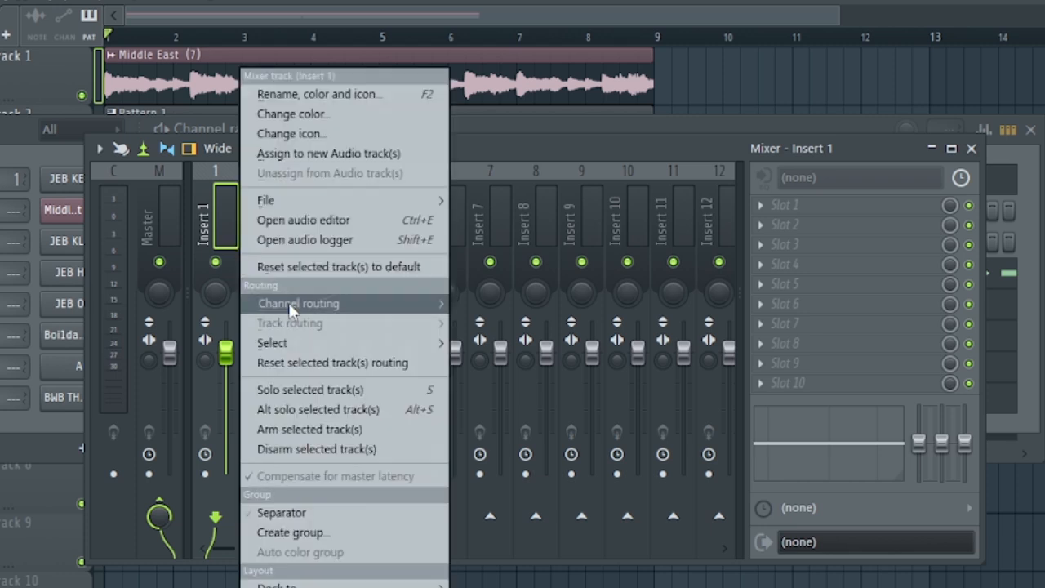
mouse_move(314, 309)
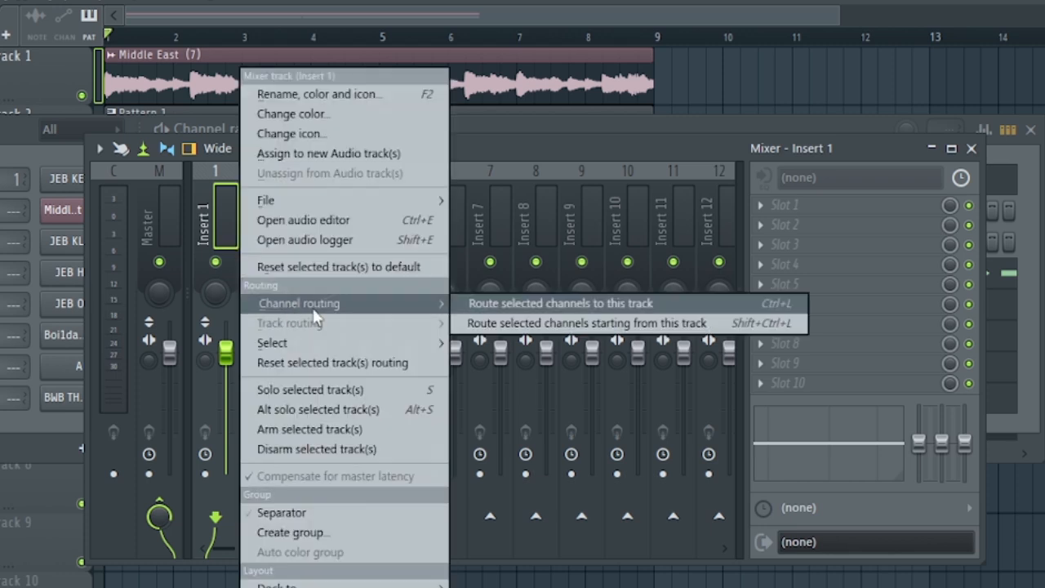
click(565, 325)
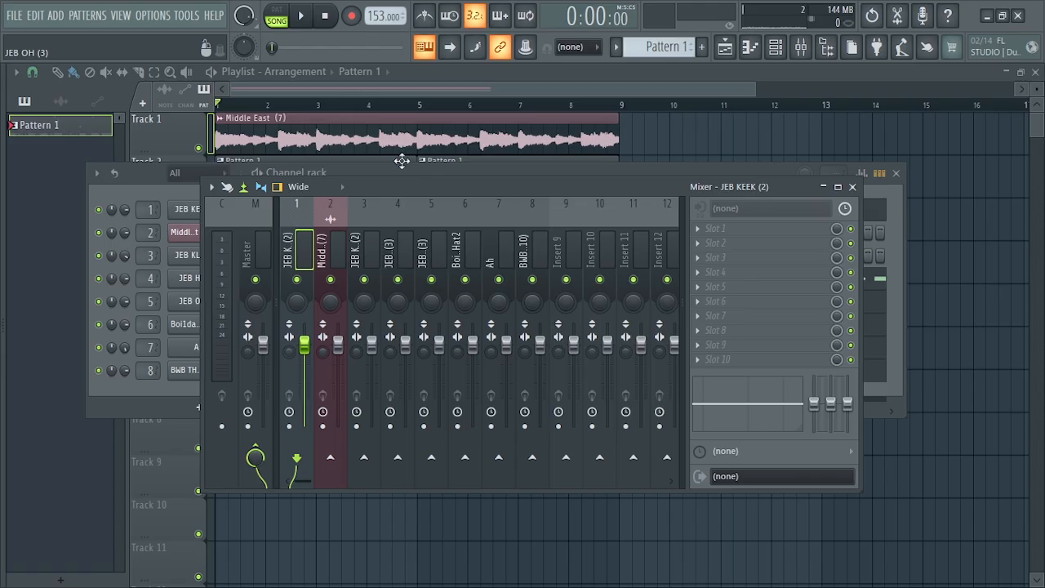
Open the Middle East audio clip's settings, assign it to mixer track 7 and go to that track in the mixer.
double_click(357, 118)
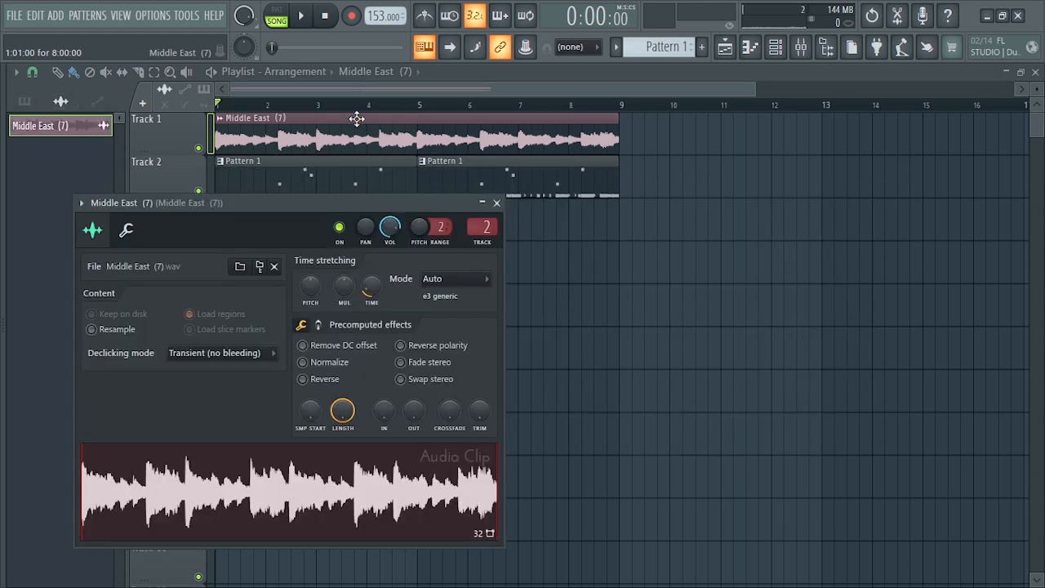
drag(324, 199, 533, 205)
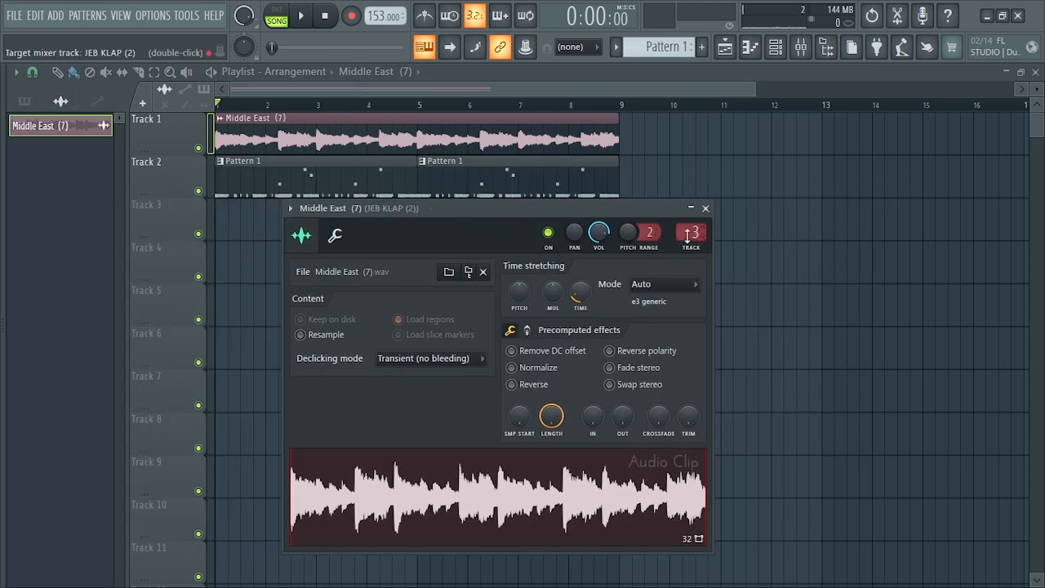
scroll(688, 236, up, 3)
scroll(689, 236, up, 1)
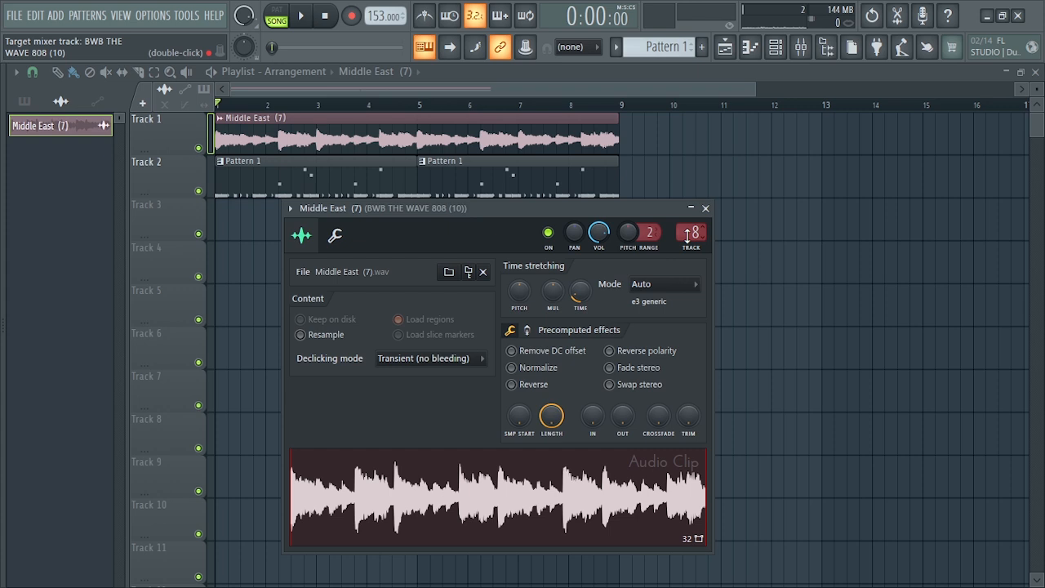
scroll(688, 235, down, 1)
double_click(688, 235)
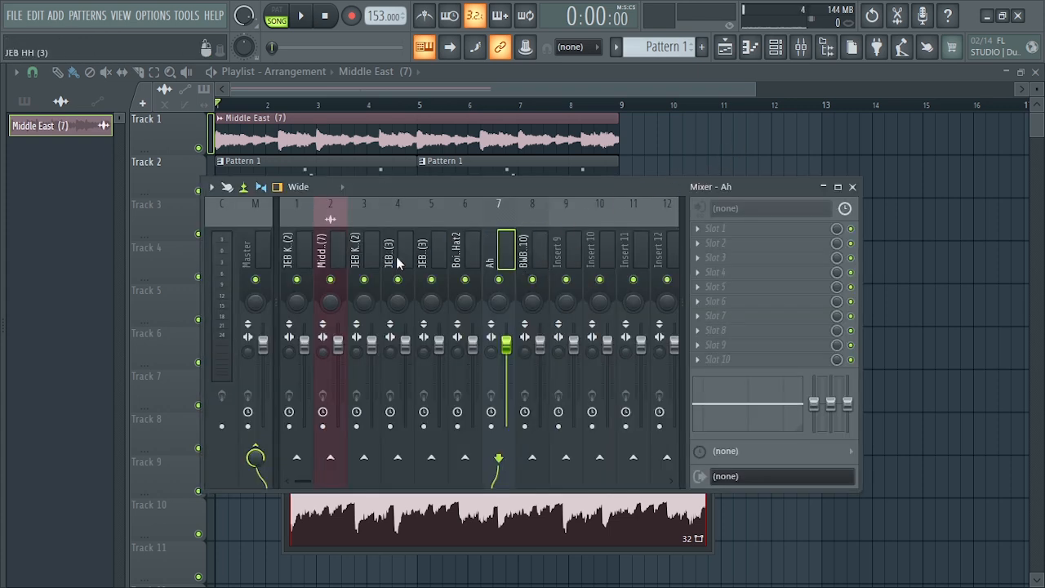
Maximize the mixer window so it fills the workspace.
click(838, 187)
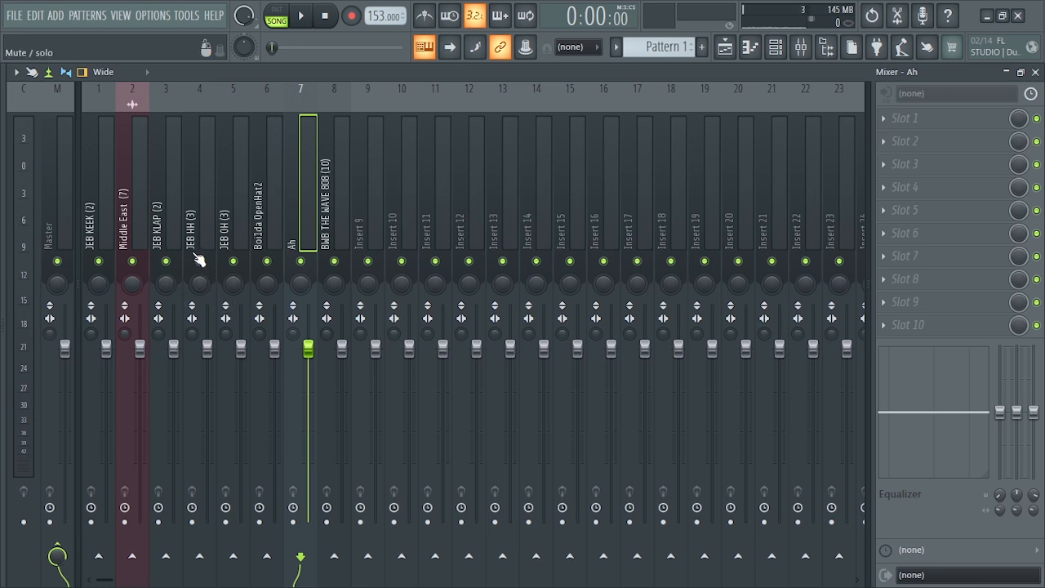
double_click(208, 74)
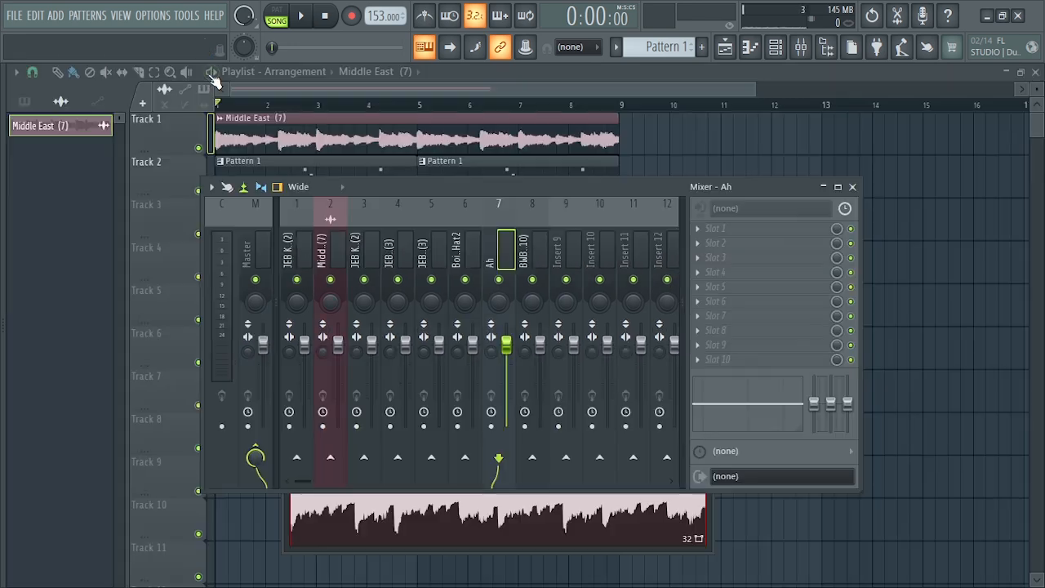
double_click(803, 189)
Try the Compact 2, Wide 3 and Compact mixer layouts, and return to Wide.
click(115, 72)
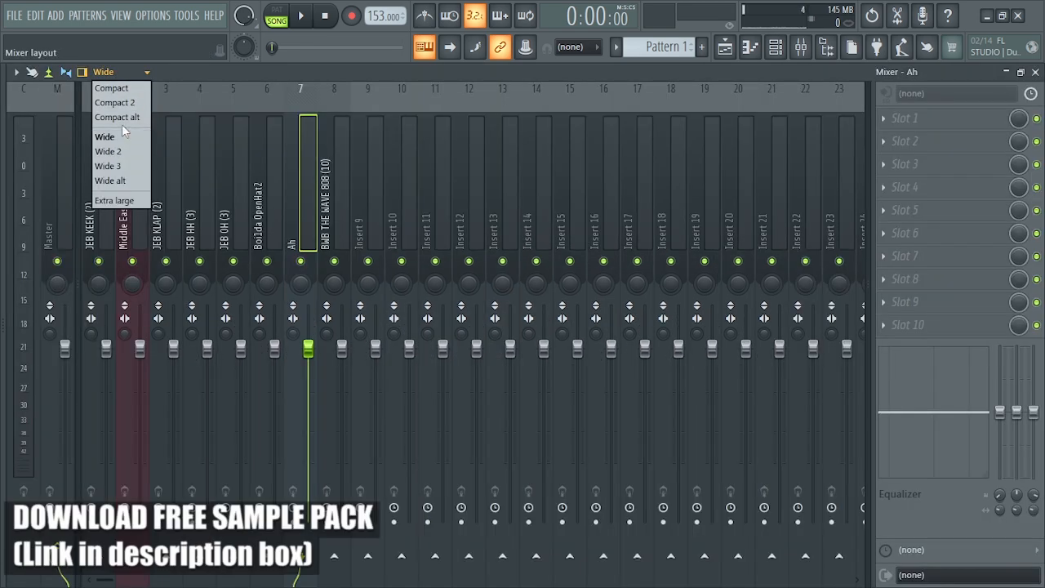
click(121, 103)
click(137, 73)
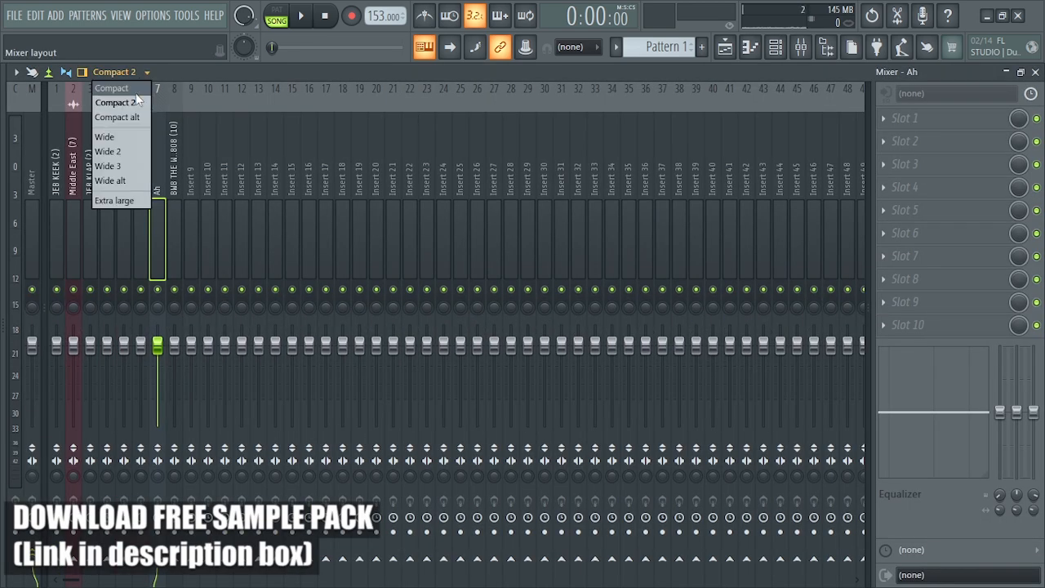
click(126, 165)
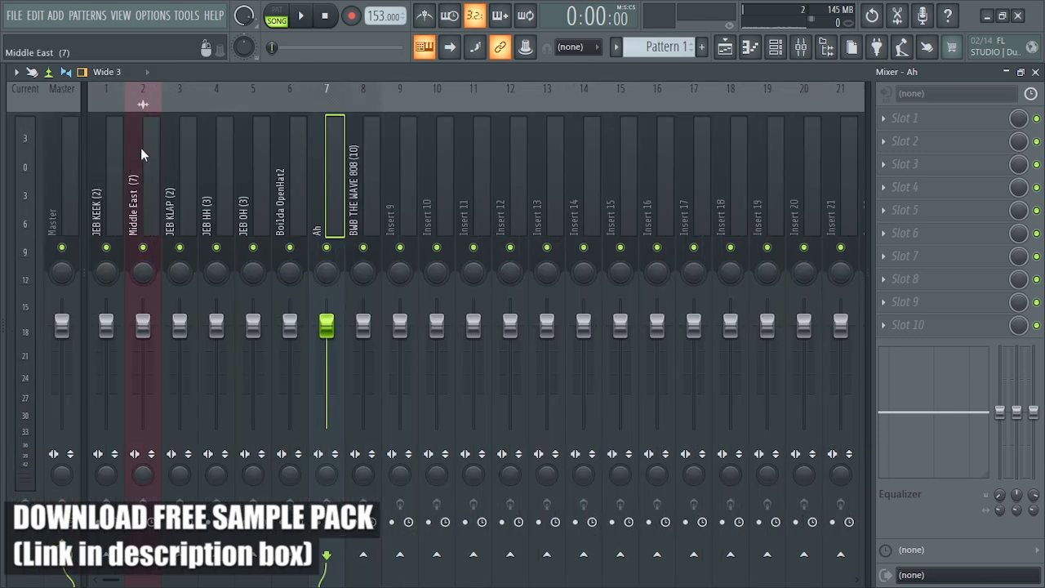
click(137, 72)
click(130, 92)
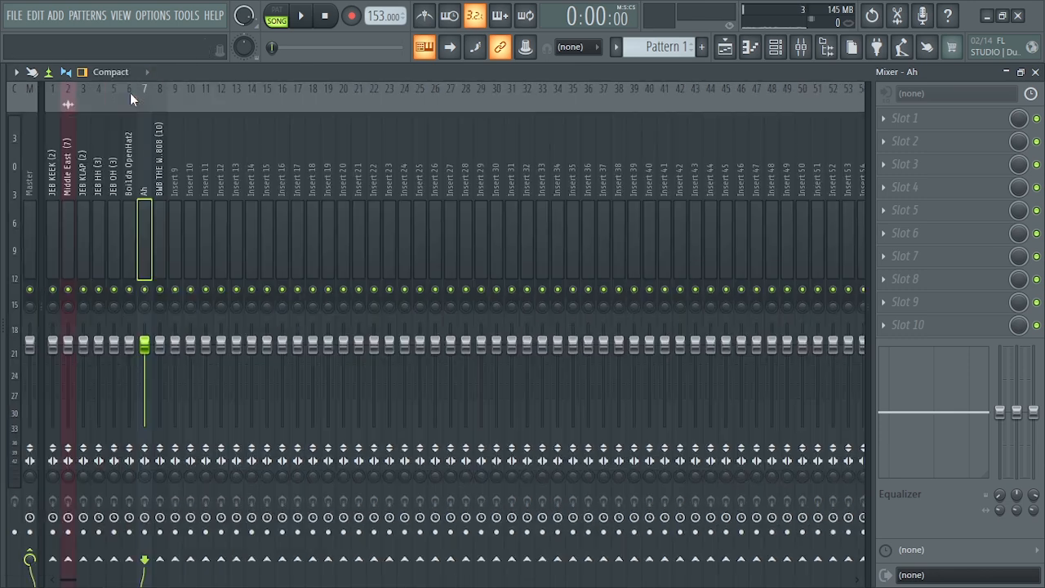
click(121, 74)
click(123, 136)
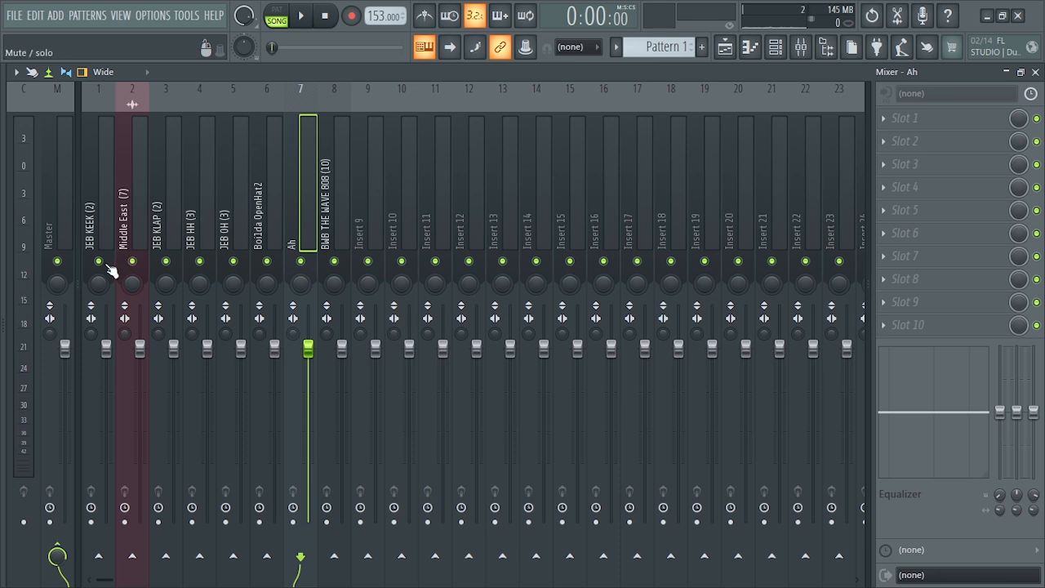
Select the JEB KEEK mixer track and play the beat to watch each track's signal in the mixer.
click(97, 235)
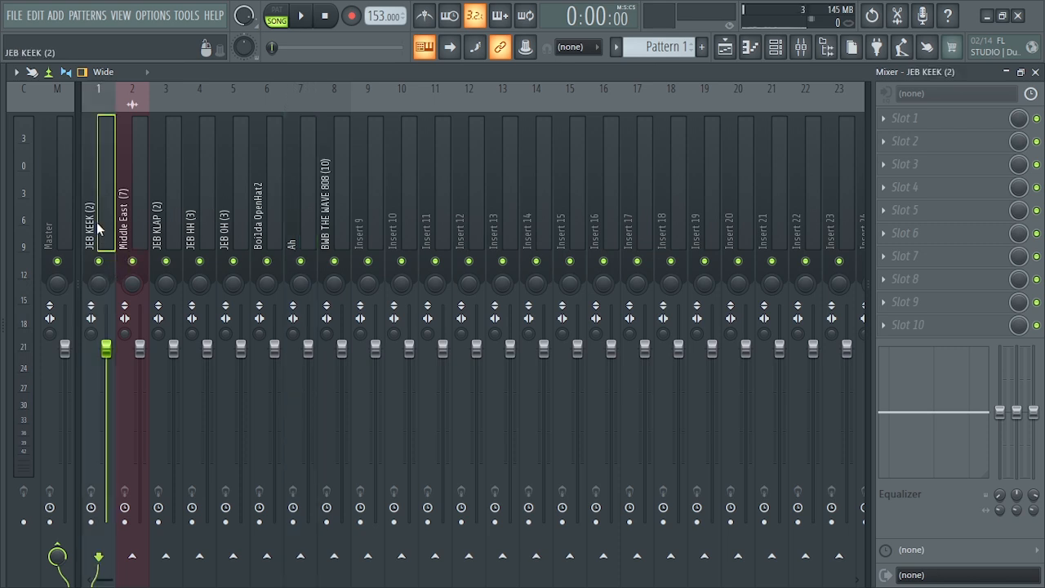
key(space)
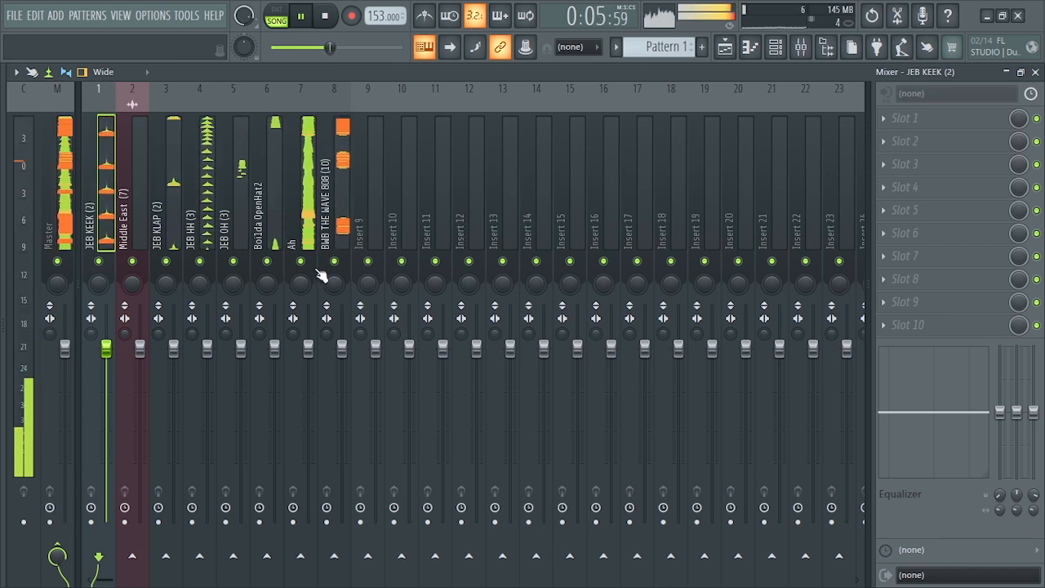
key(space)
Reassign the Middle East clip to mixer track 9 and return to the mixer.
click(1036, 73)
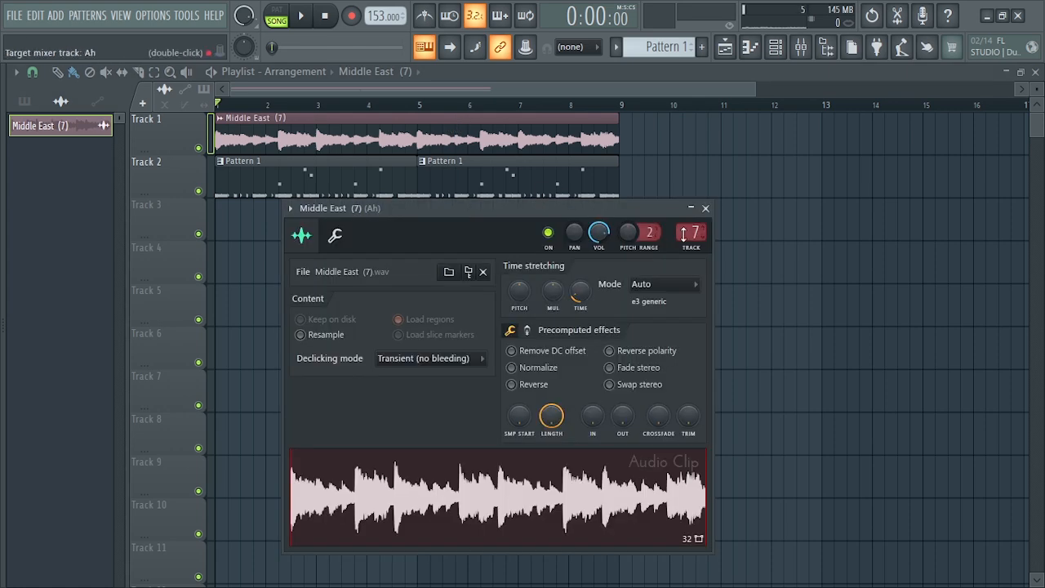
scroll(685, 235, up, 2)
key(F9)
Solo Insert 9 in the mixer and listen to the guitar loop on its own.
key(space)
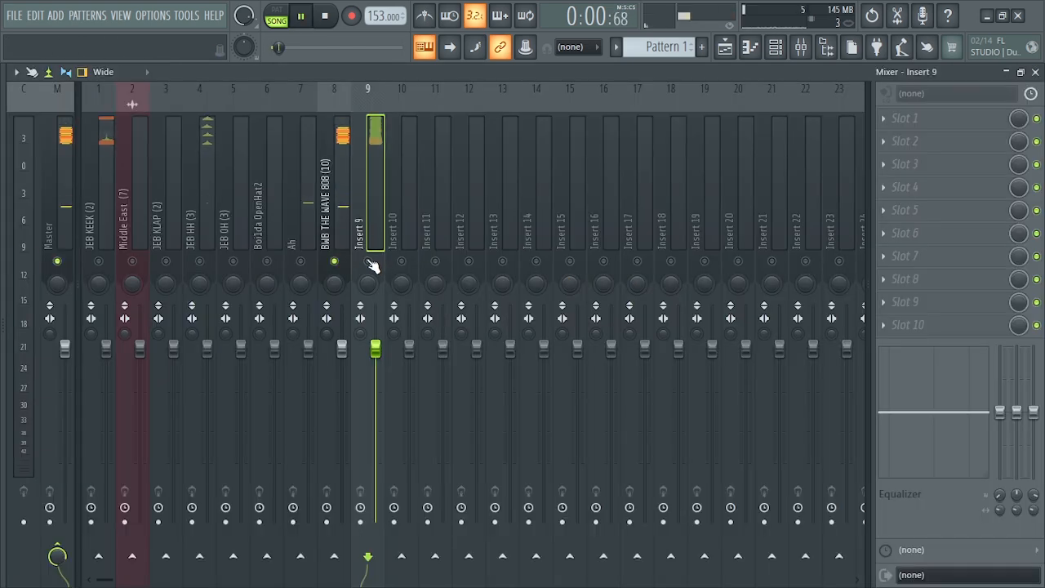
key(space)
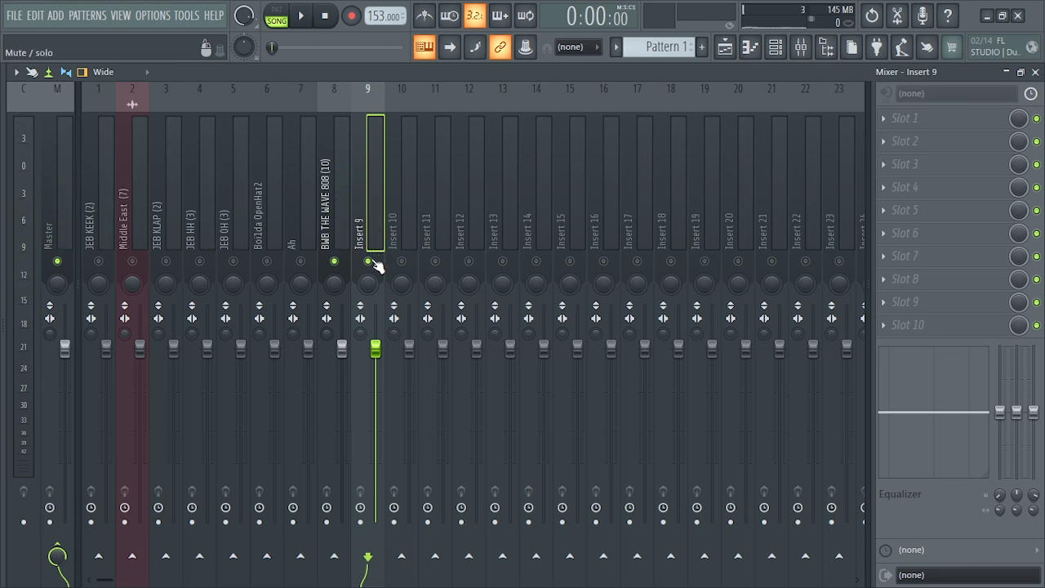
right_click(371, 261)
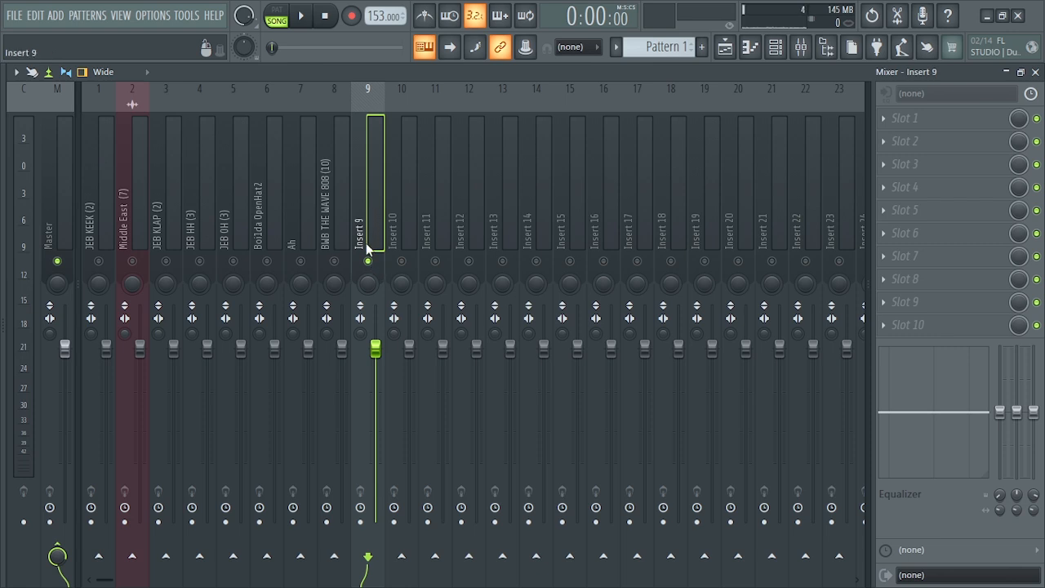
key(space)
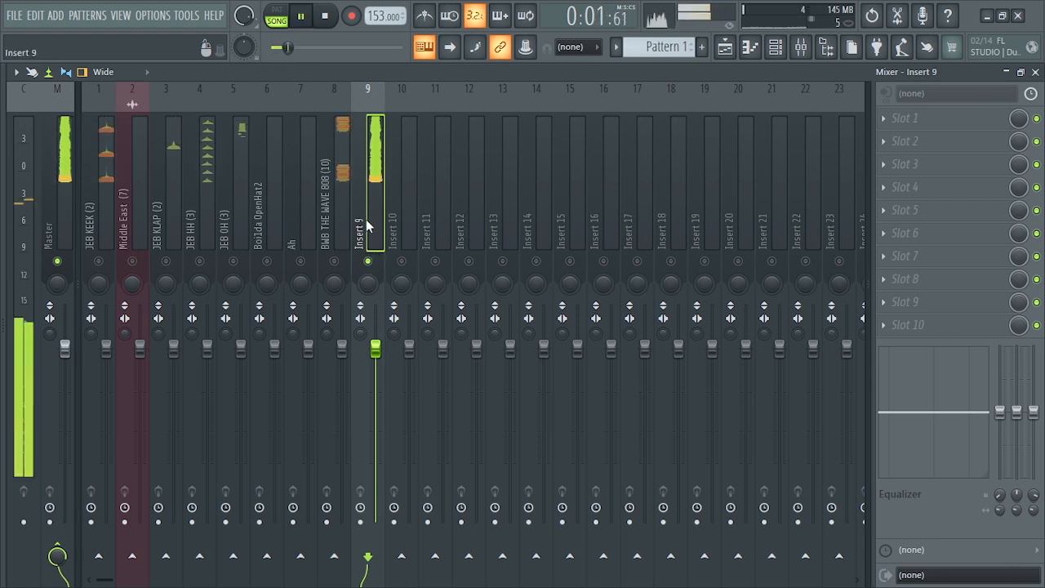
key(space)
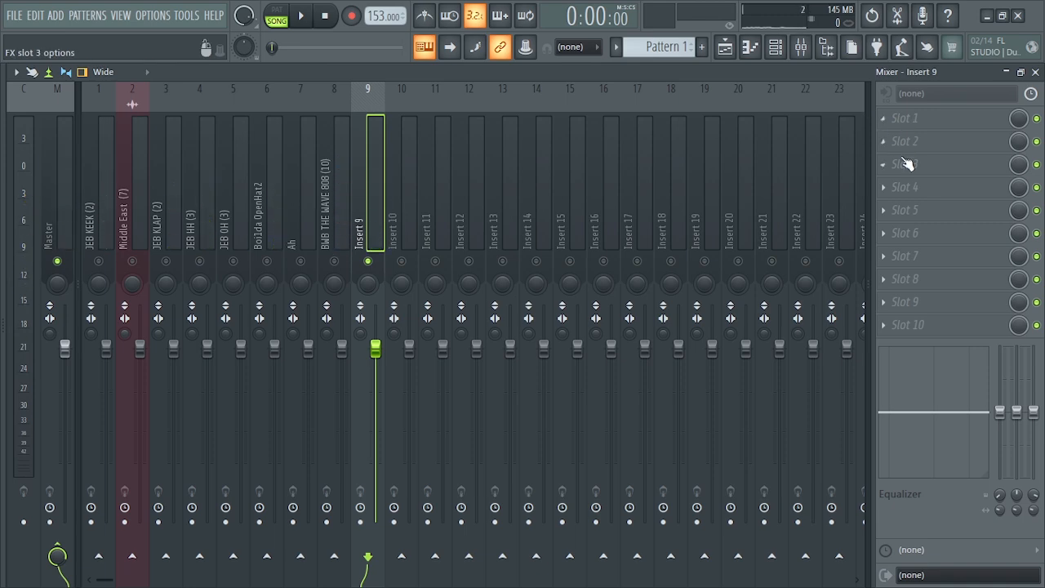
Add Fruity Parametric EQ 2 to slot 1 of Insert 9 and load its 40Hz + 18kHz cut preset.
click(885, 120)
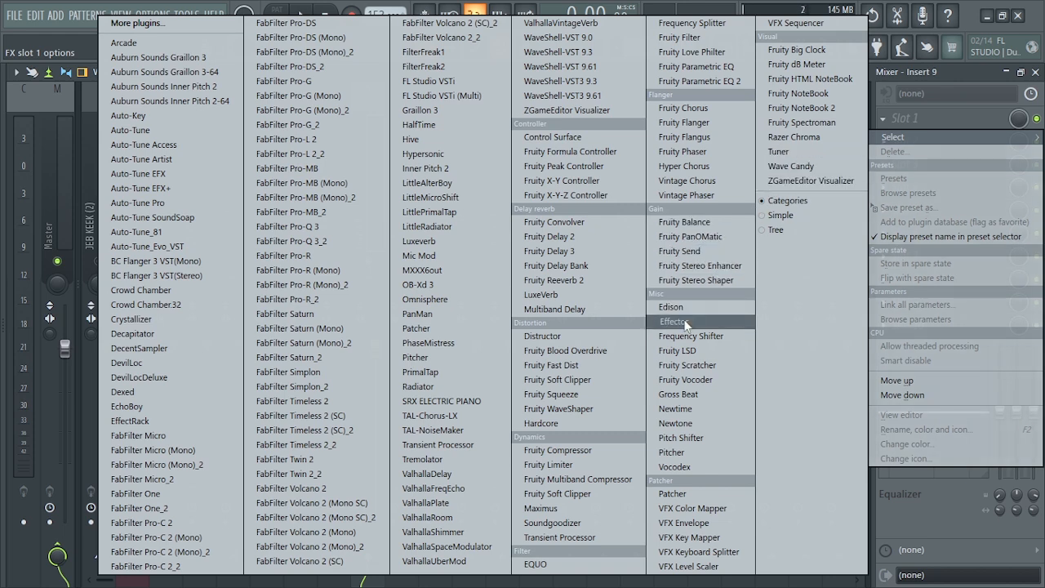
click(724, 85)
drag(470, 220, 699, 148)
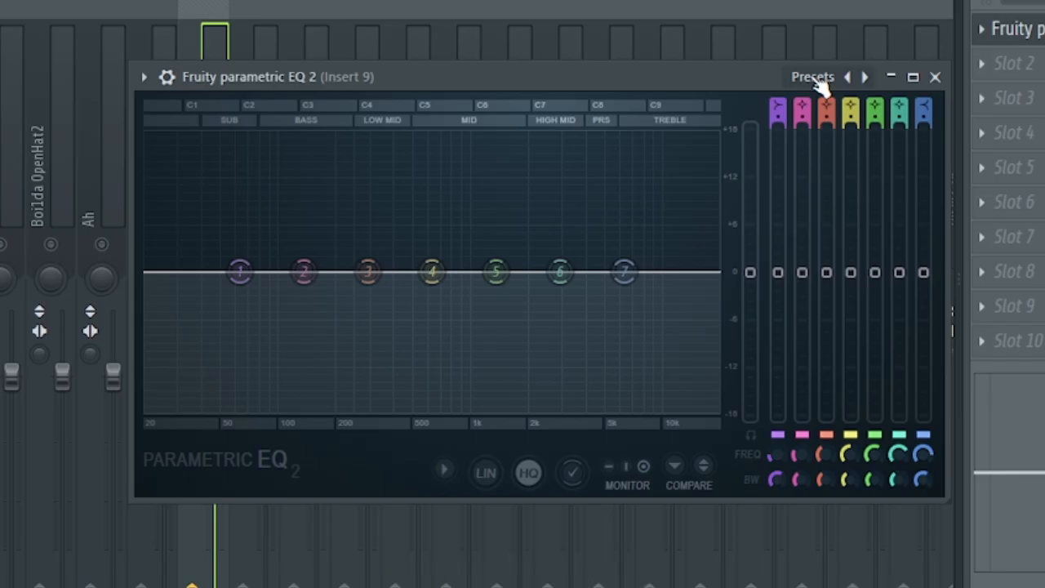
click(820, 82)
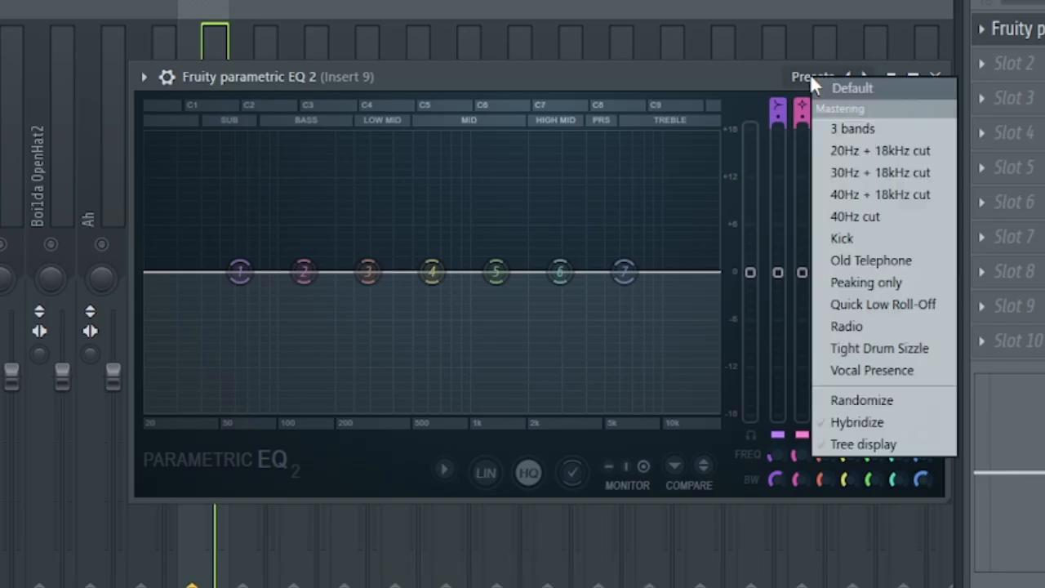
click(852, 199)
Sweep the high-pass cutoff of EQ band 1 up to about 1751 Hz while listening to the guitar loop.
drag(177, 272, 210, 273)
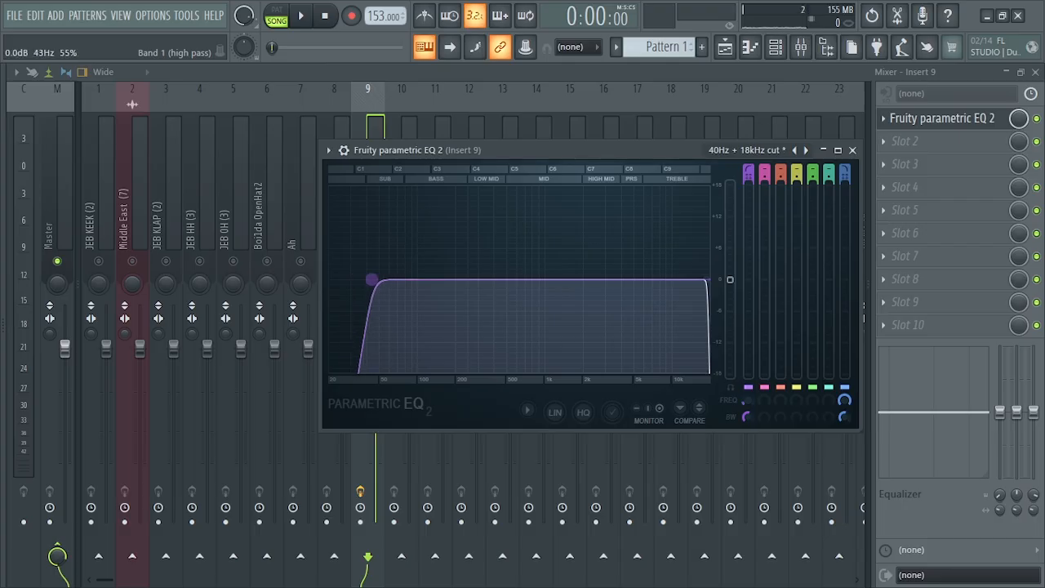
drag(372, 280, 395, 280)
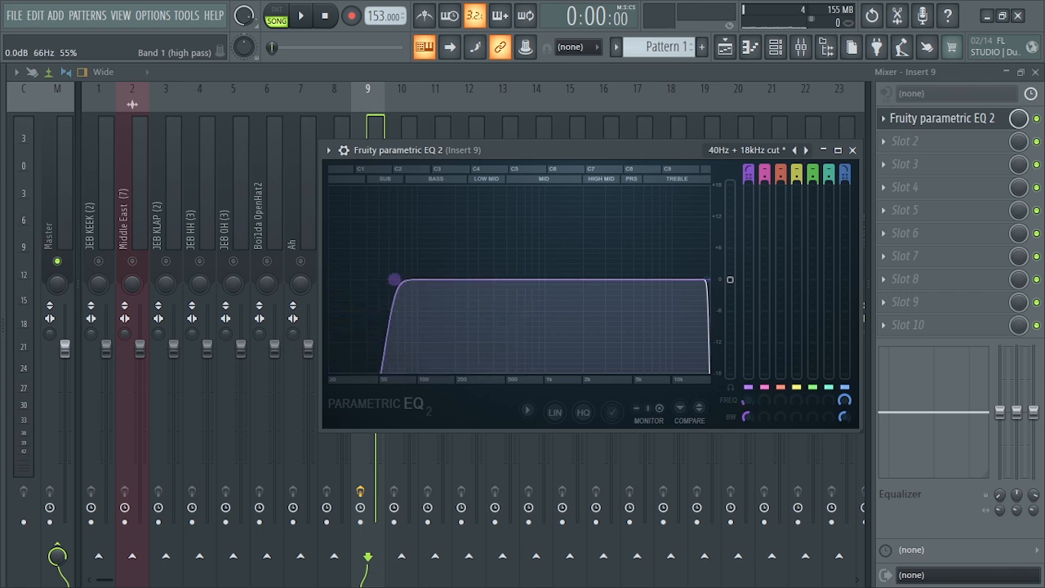
key(space)
drag(396, 280, 566, 285)
key(space)
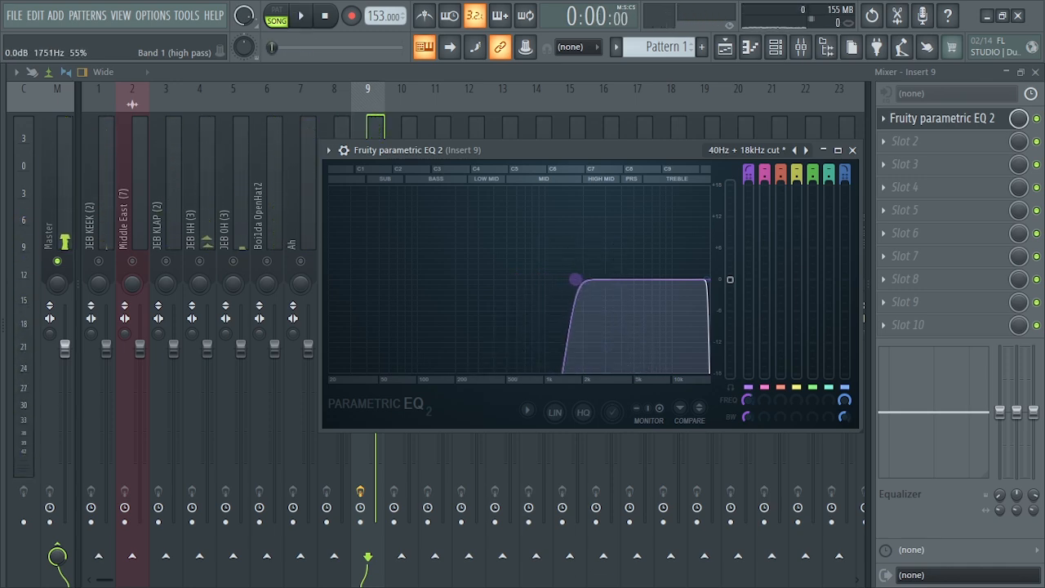
Settle the loop's high-pass EQ band 1 at about 100 Hz while listening to playback, and close the EQ.
key(space)
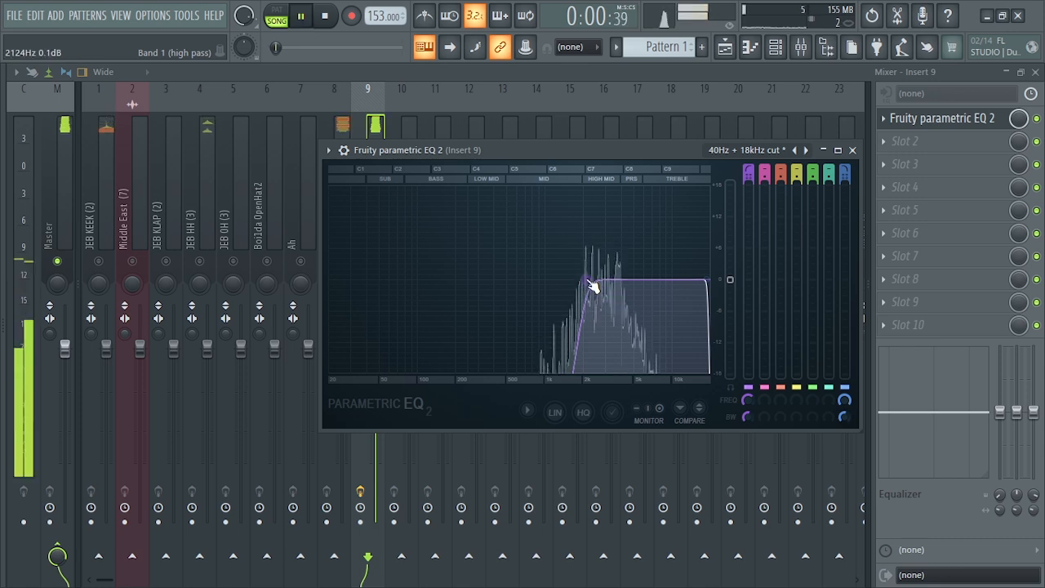
drag(591, 282, 417, 280)
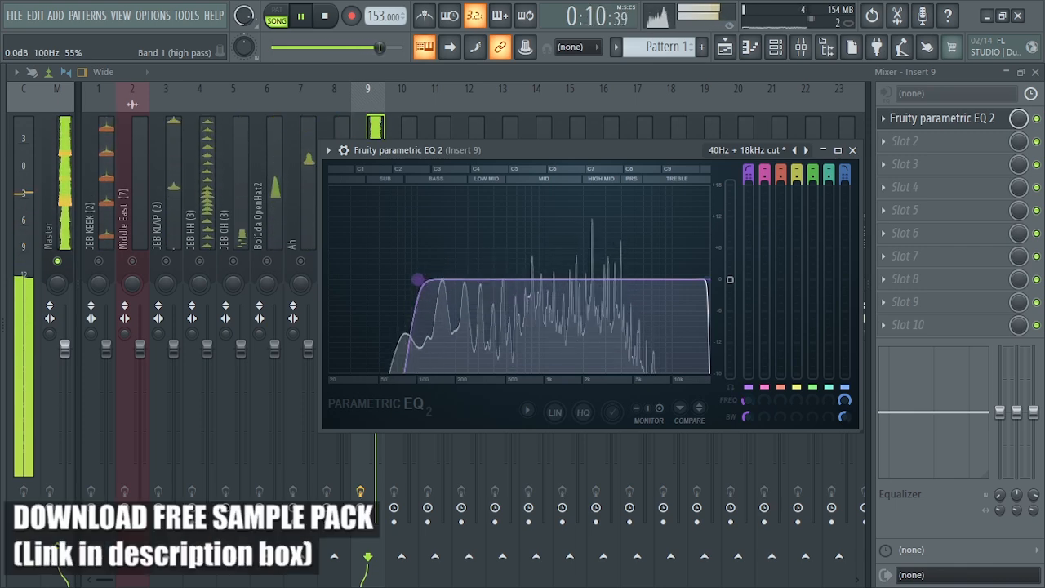
click(852, 150)
key(space)
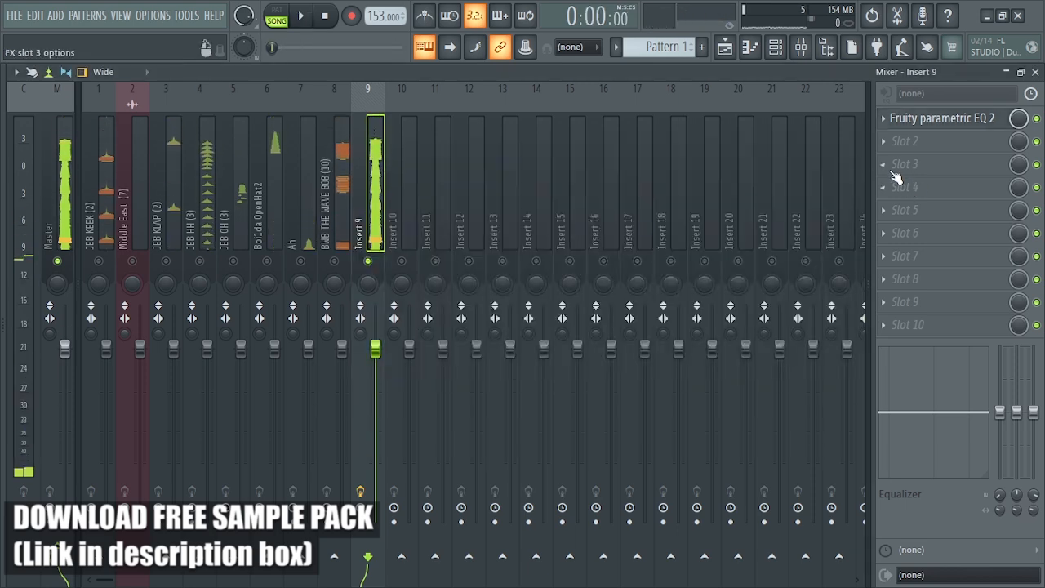
Add Fruity Reeverb 2 to slot 3 of Insert 9 and enlarge its room size considerably.
click(902, 166)
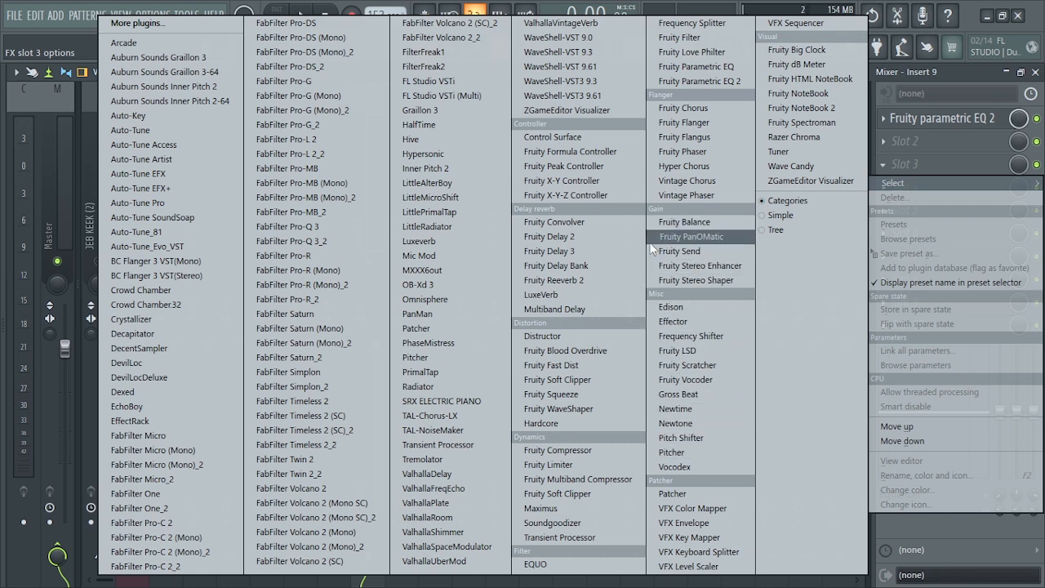
click(554, 281)
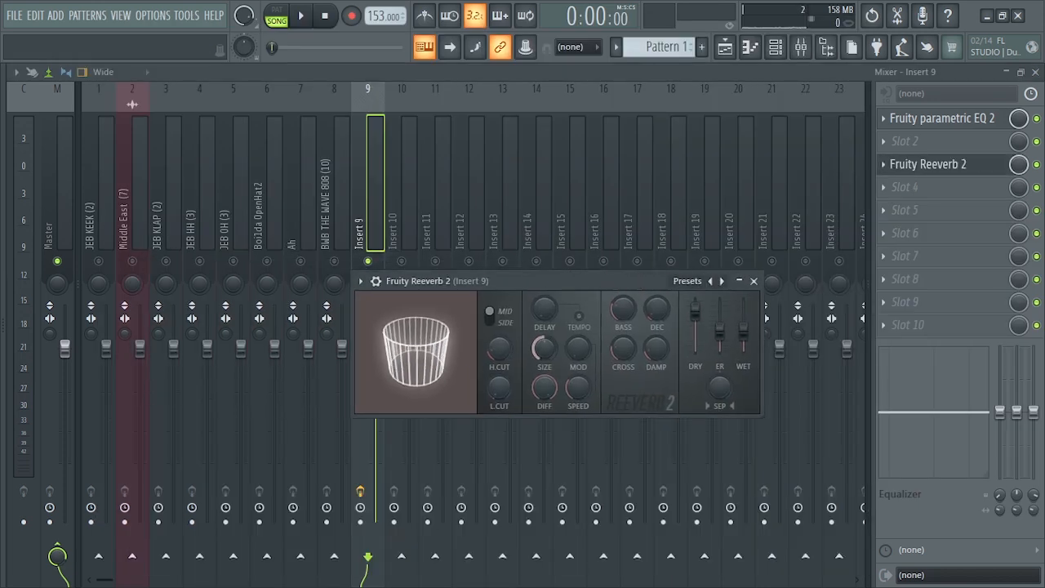
drag(545, 349, 545, 286)
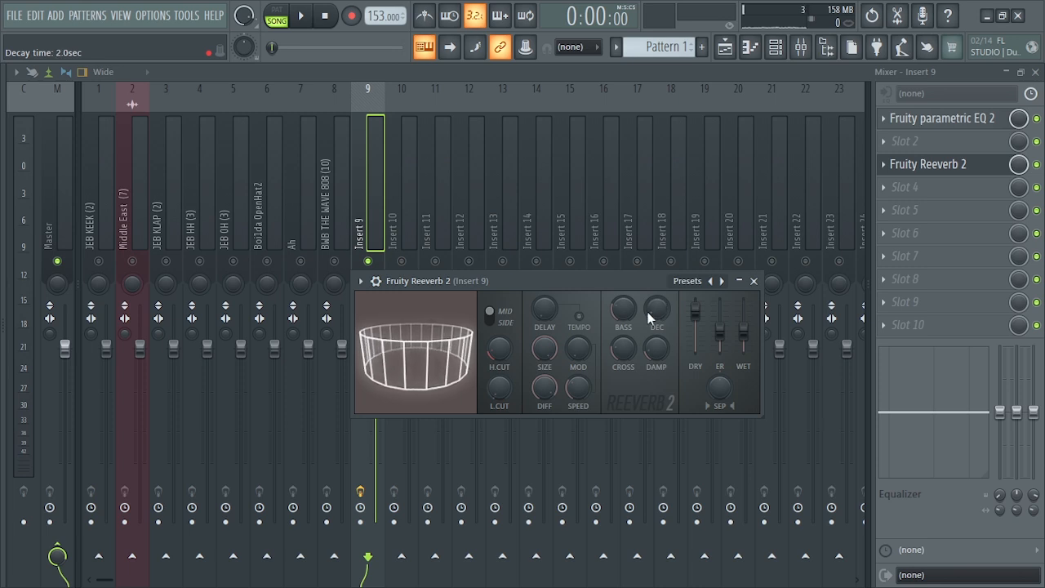
drag(544, 311, 544, 297)
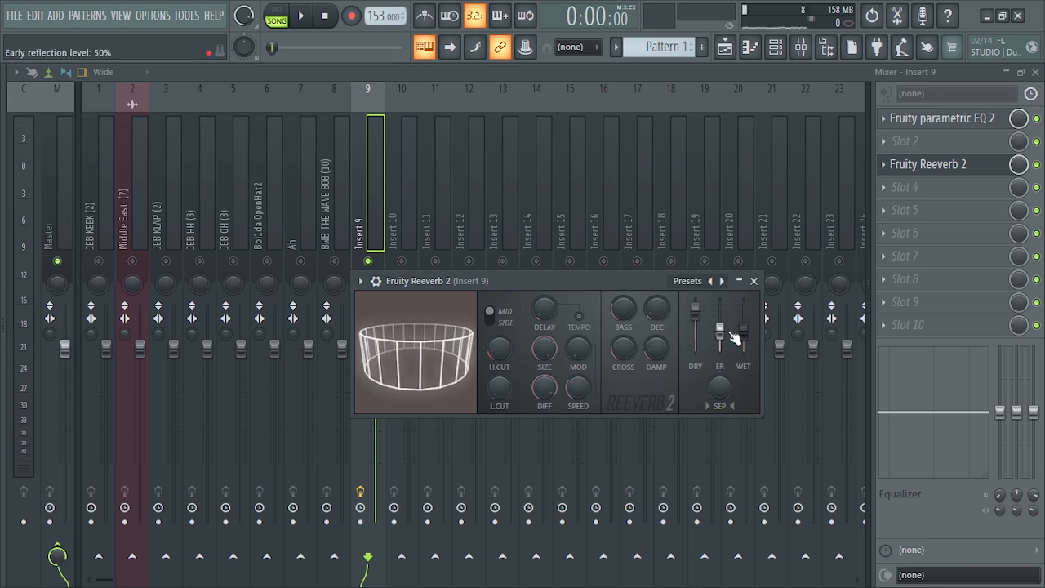
drag(605, 283, 573, 287)
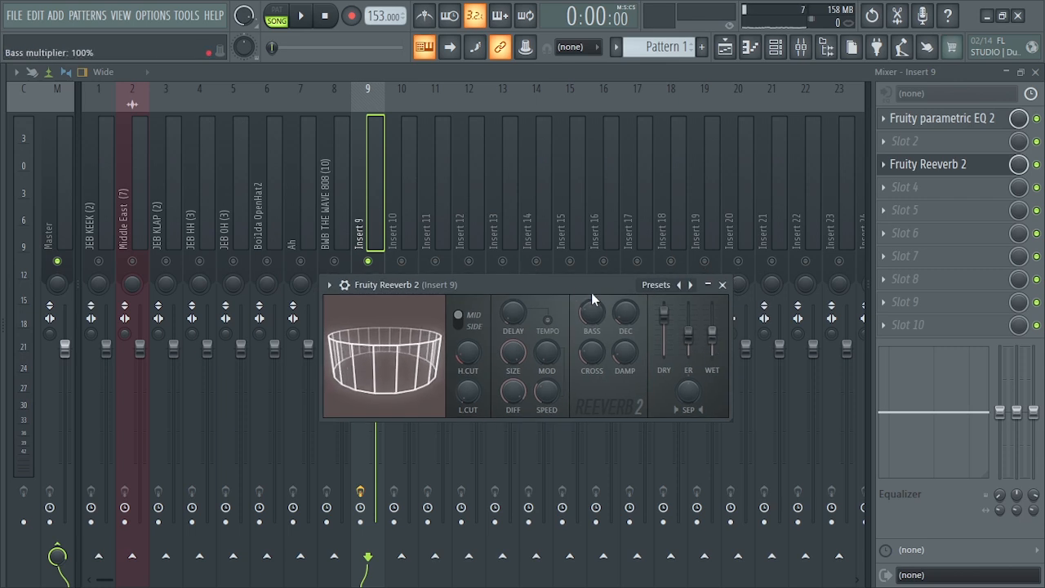
Trim the loop reverb's wet level slightly and reduce its slot mix level to 55% while listening.
key(space)
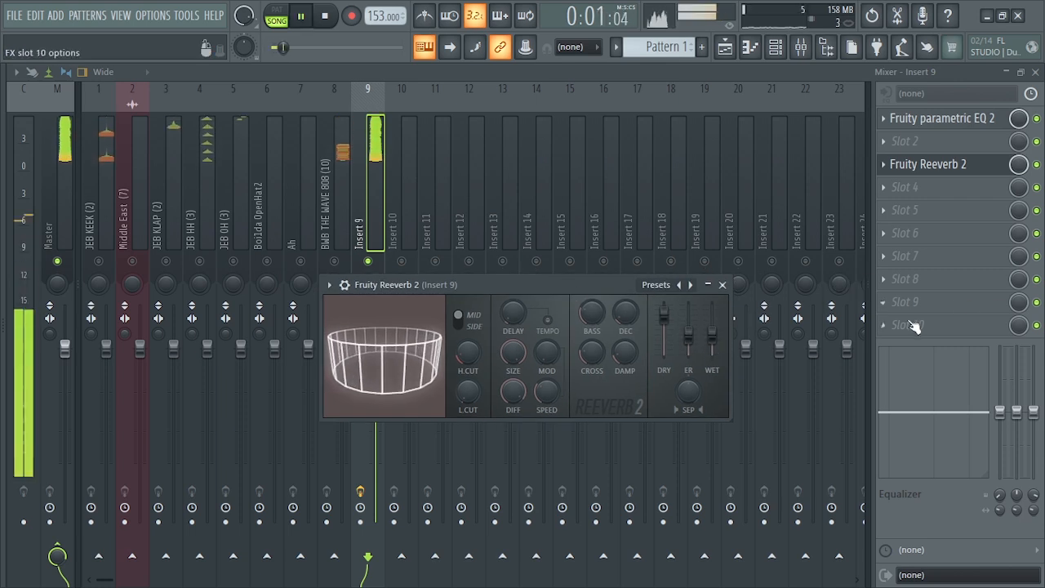
mouse_move(711, 336)
mouse_down()
mouse_move(713, 308)
mouse_move(716, 347)
mouse_up()
key(space)
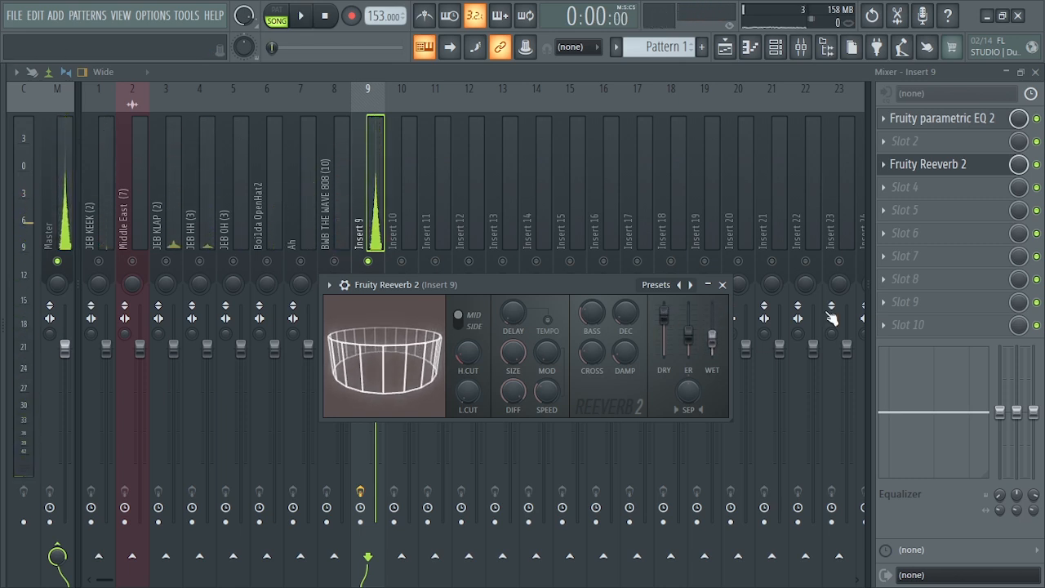
key(space)
key(space)
mouse_move(1020, 168)
mouse_down()
mouse_move(1020, 195)
mouse_move(1021, 179)
mouse_up()
key(space)
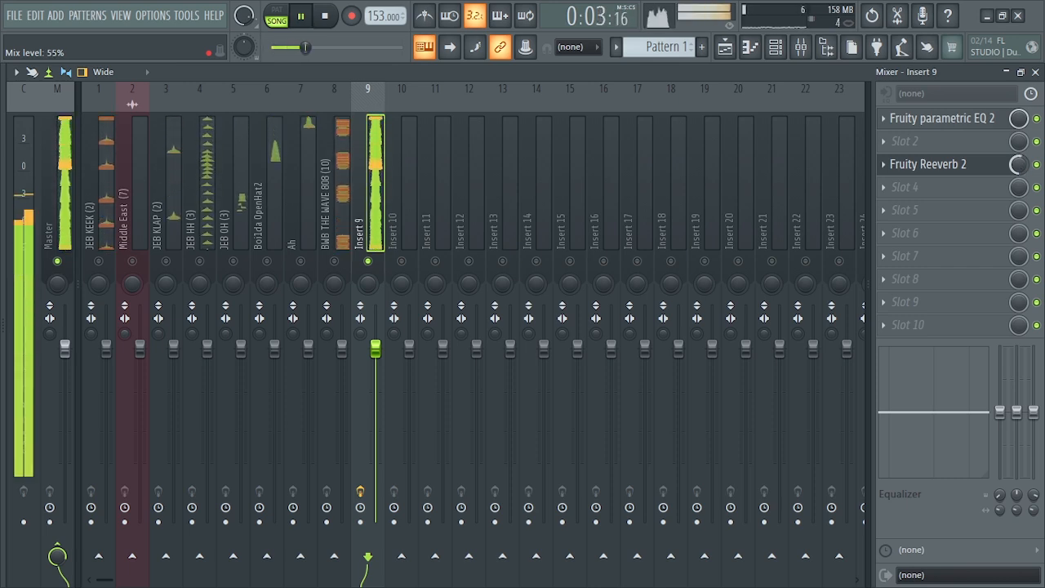
key(space)
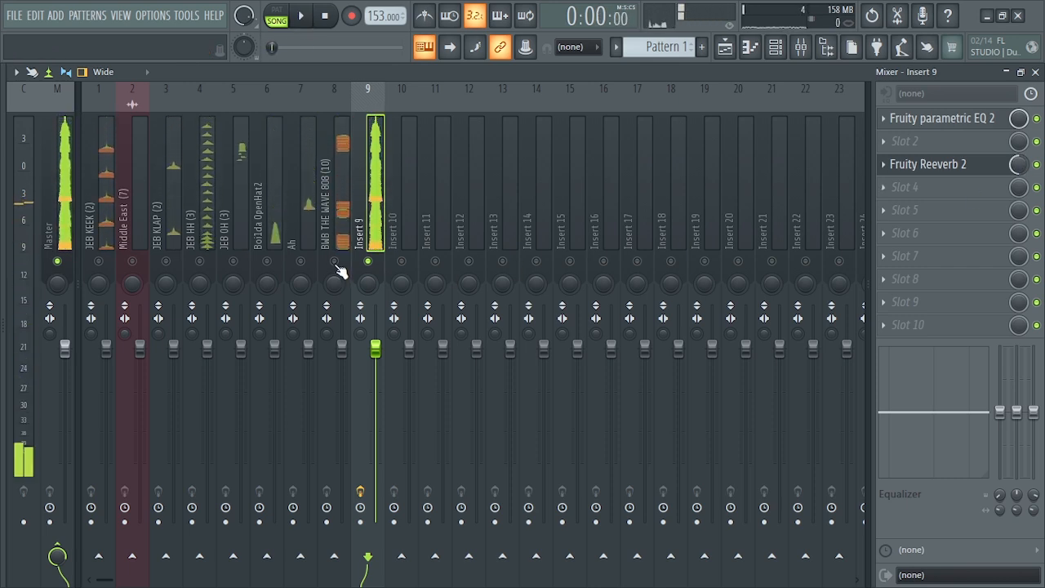
Isolate the BWB THE WAVE 808 mixer track and add Fruity Parametric EQ 2 to its slot 1.
click(339, 268)
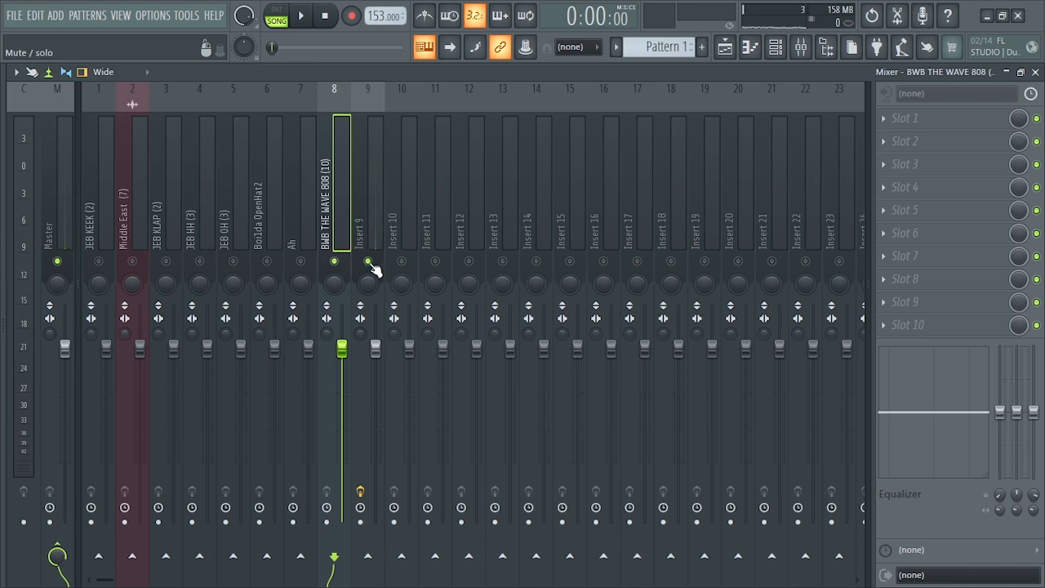
click(896, 126)
click(736, 77)
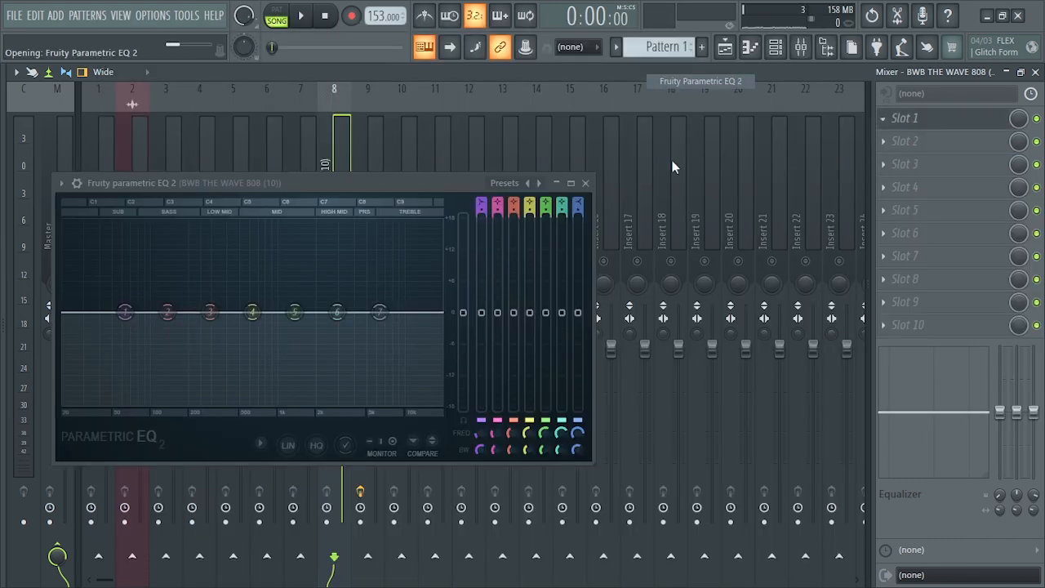
drag(366, 185, 570, 218)
Cut the 808's highs with high-shelf band 7 below 1 kHz and boost low-shelf band 1 by 5.7 dB at 25 Hz.
key(space)
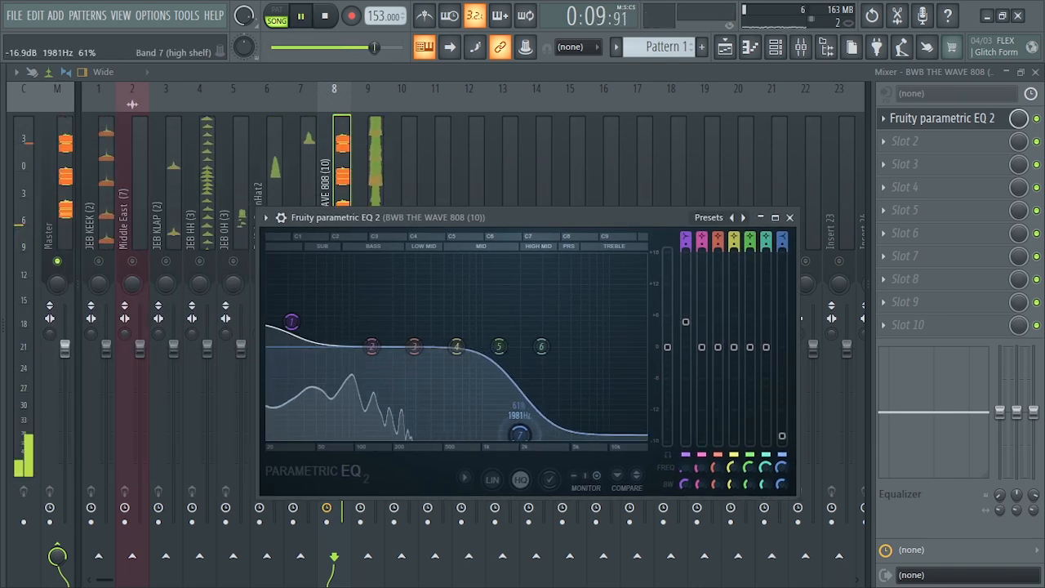
drag(519, 434, 468, 438)
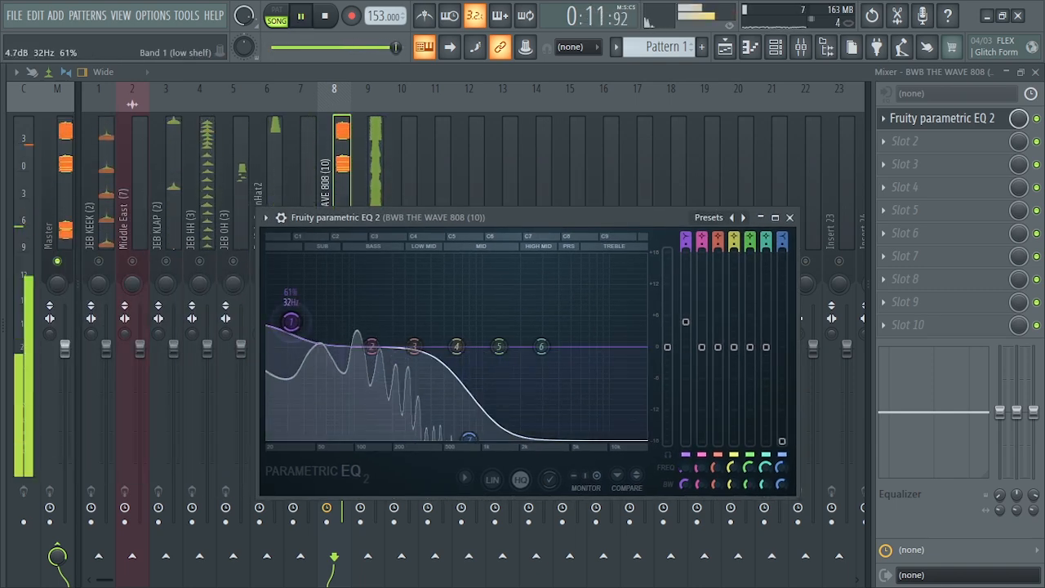
drag(291, 321, 277, 315)
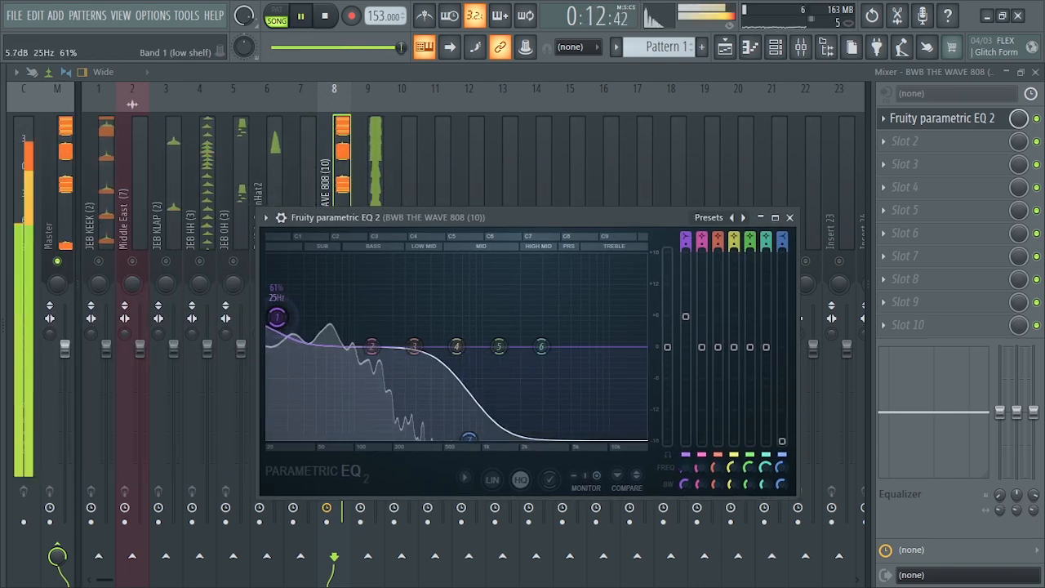
click(790, 218)
key(space)
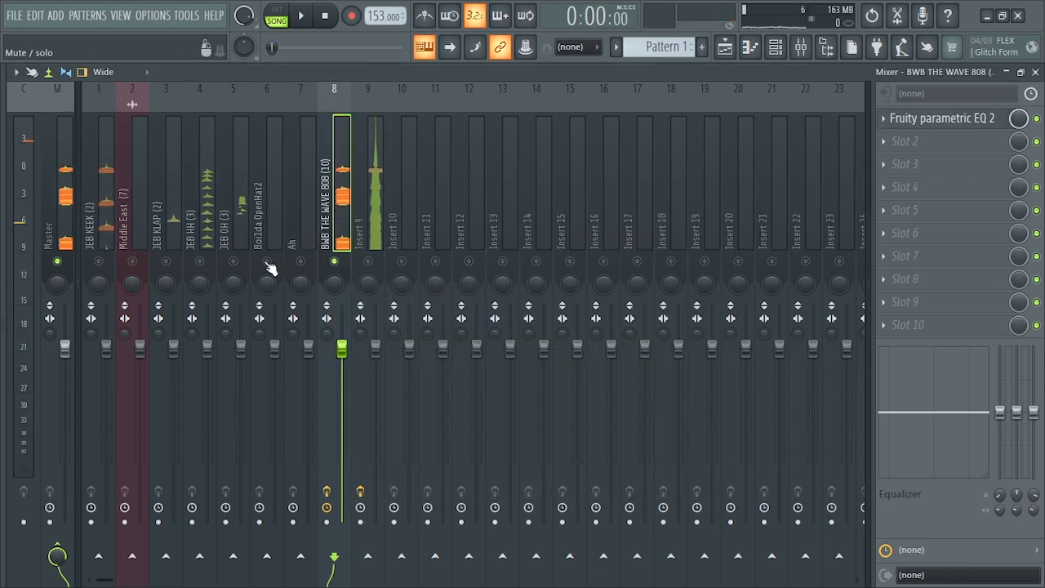
Solo the JEB KEEK kick track during playback and add Fruity Parametric EQ 2 to its slot 1.
click(261, 237)
key(space)
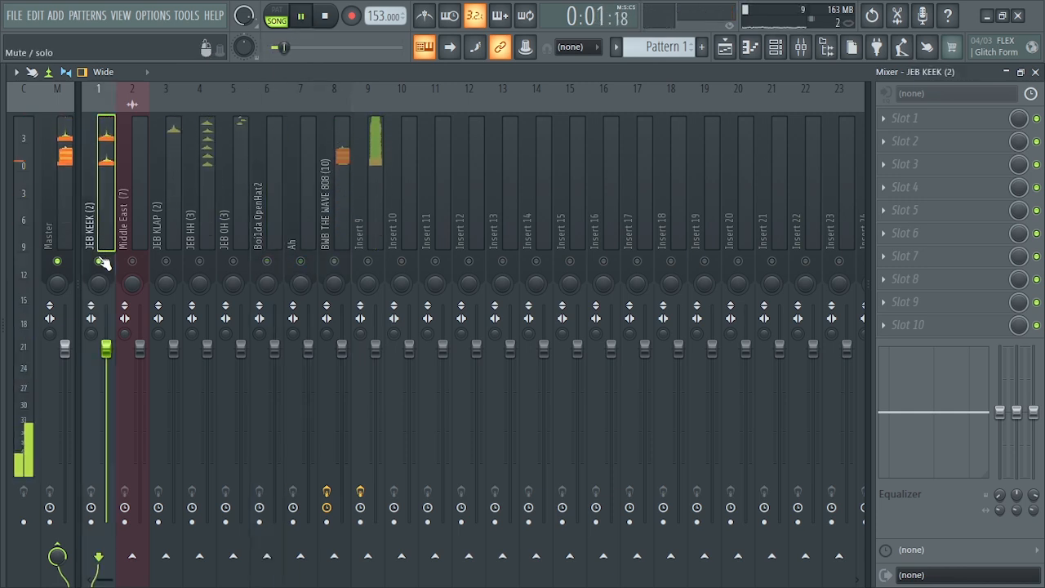
click(882, 117)
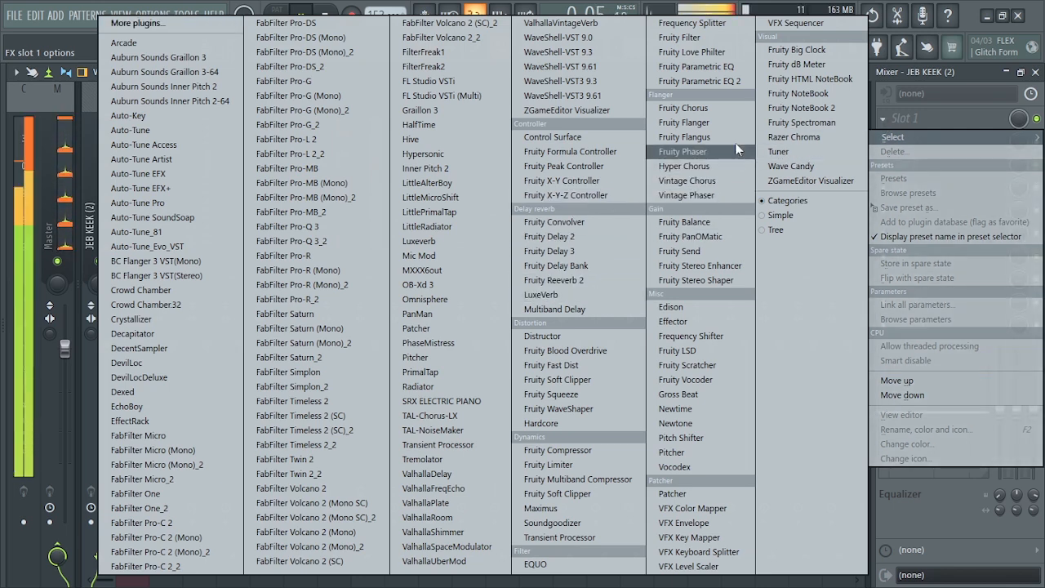
click(717, 81)
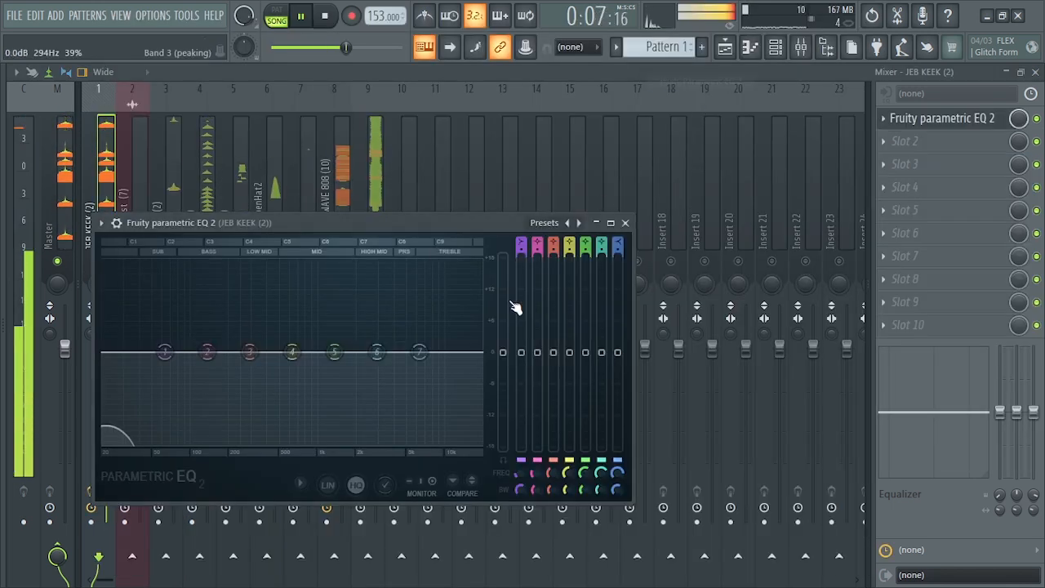
Cut the kick's highs with high-shelf band 7 around 1 kHz and boost low-shelf band 1 by 3.9 dB at 31 Hz.
drag(420, 357, 264, 408)
drag(164, 352, 125, 331)
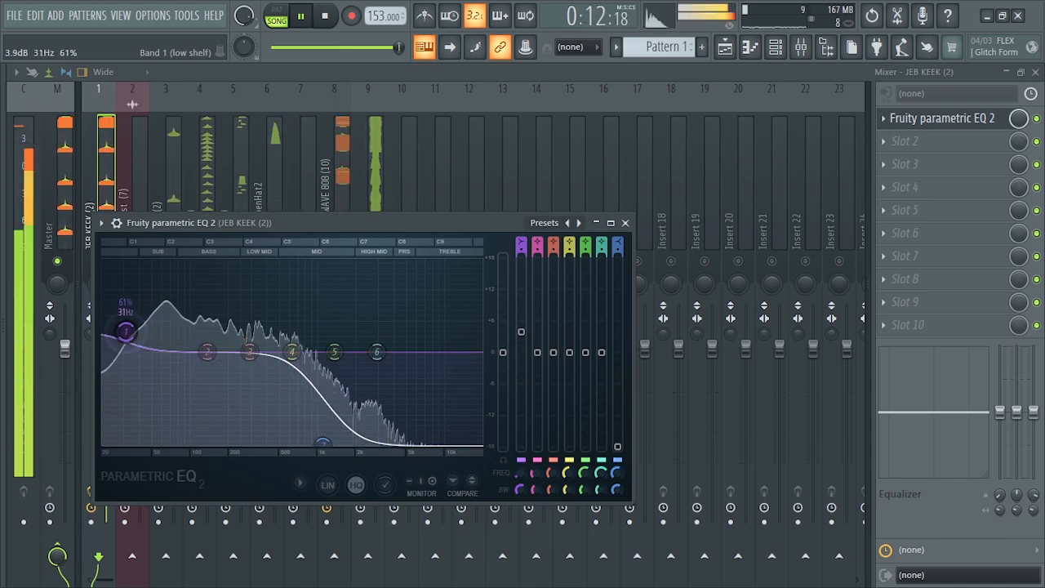
click(626, 222)
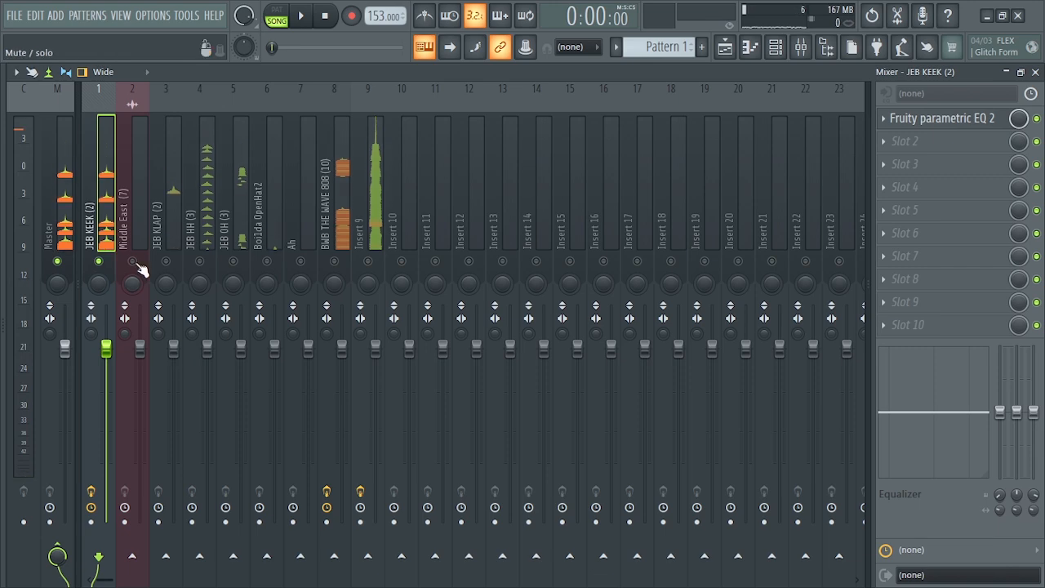
Bring in the JEB KLAP track, add Fruity Parametric EQ 2 and cut low-shelf band 1 to -18 dB at 101 Hz.
click(134, 232)
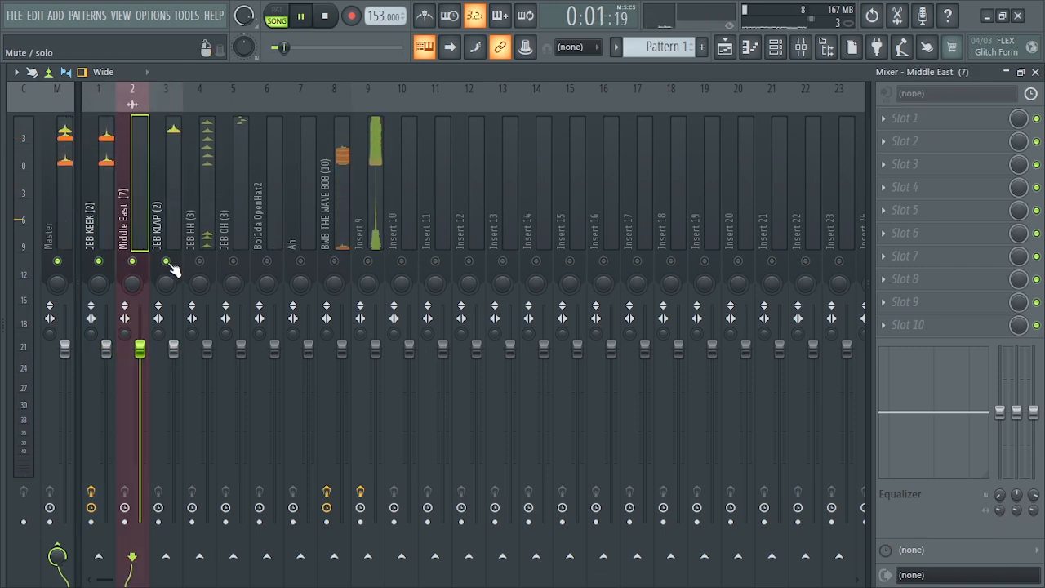
click(167, 223)
click(900, 120)
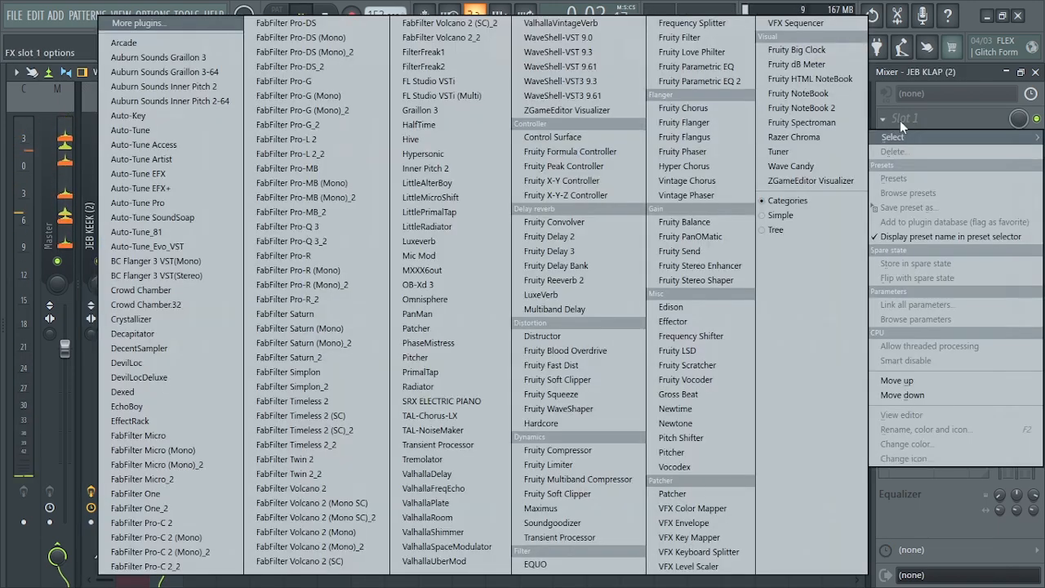
click(718, 84)
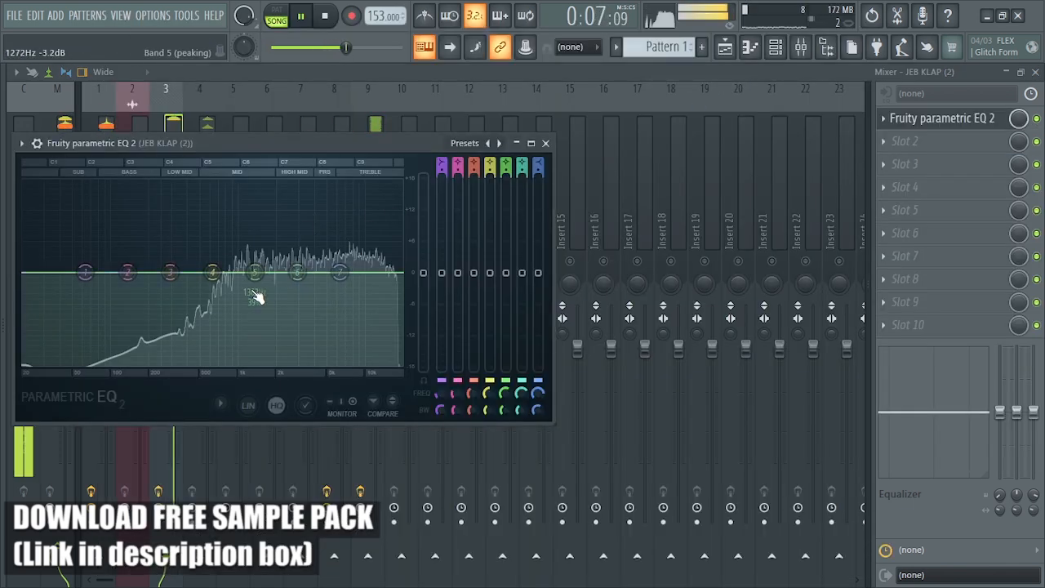
drag(85, 271, 111, 363)
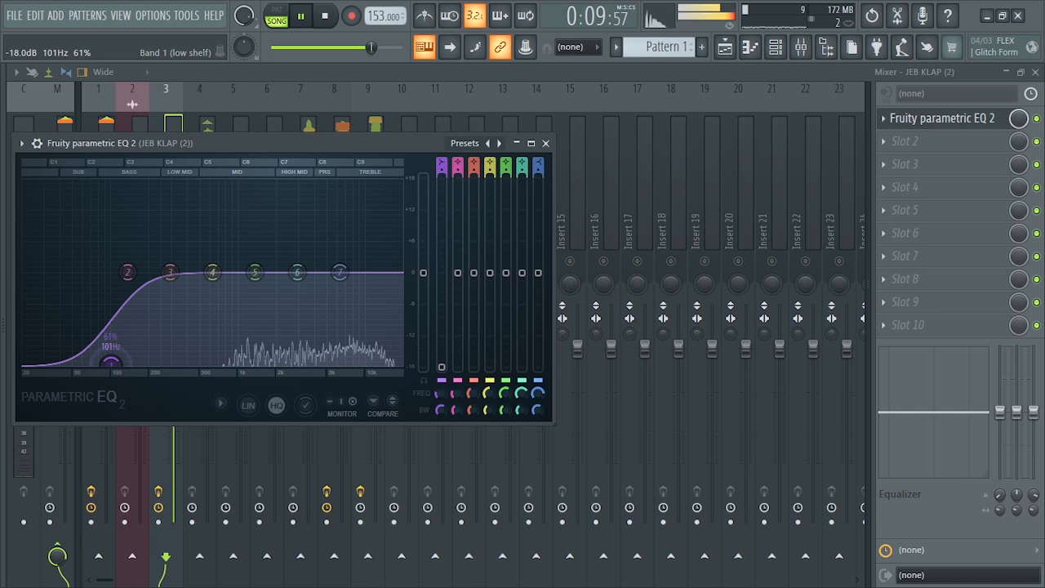
click(545, 143)
Bring in the JEB HH hi-hat track and add Fruity Reeverb 2 to its slot 1.
click(205, 233)
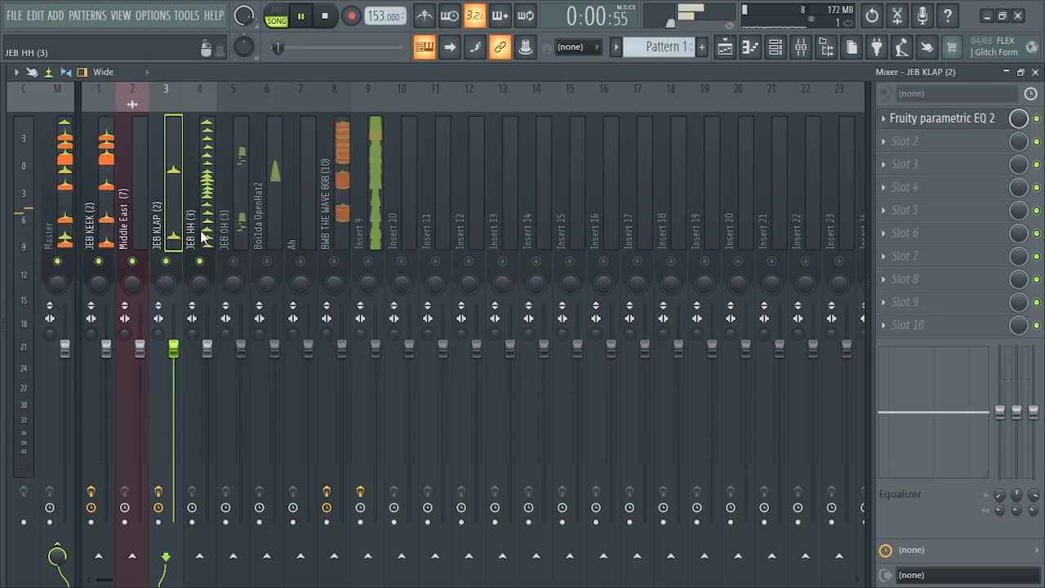
click(891, 120)
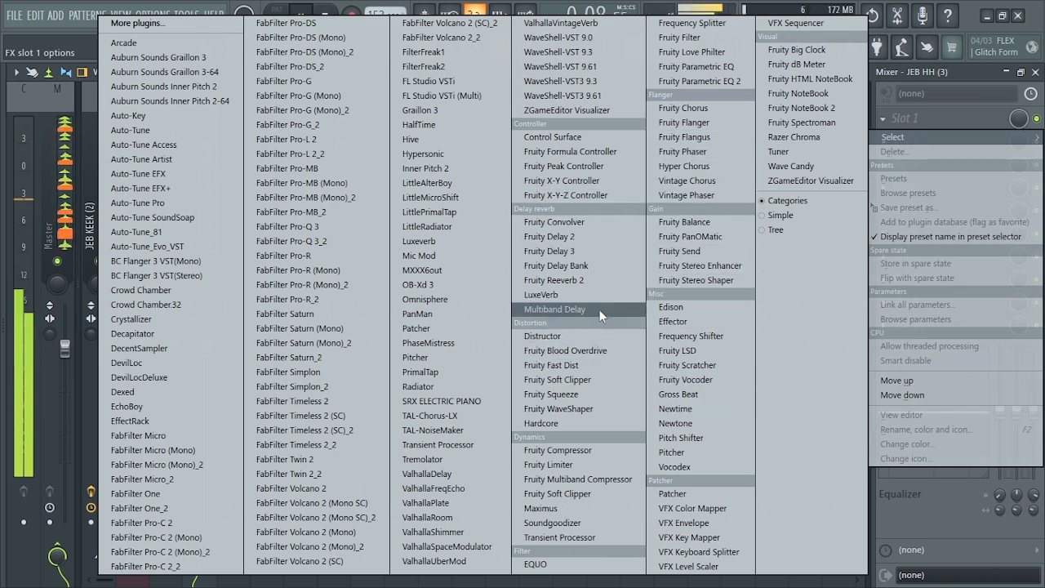
click(592, 280)
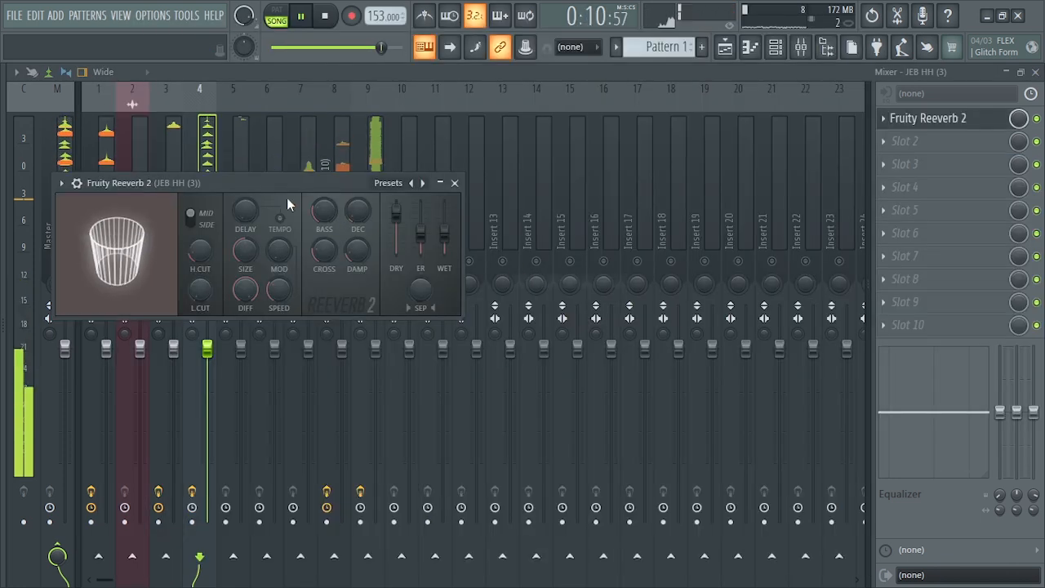
drag(331, 193, 478, 220)
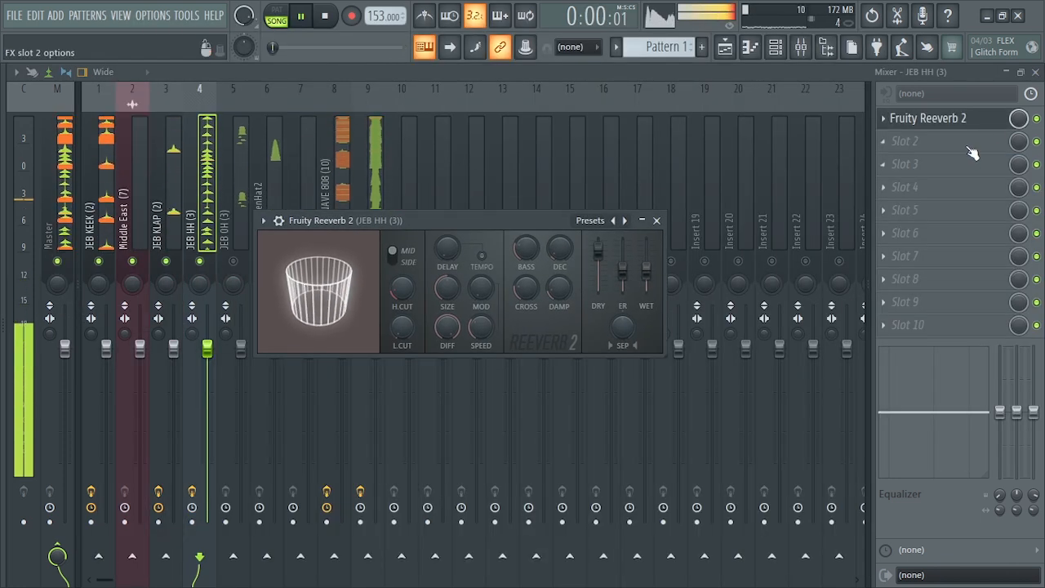
Reduce the hi-hat reverb's slot mix level to 72% and enlarge its room size while listening.
drag(1019, 120, 1018, 130)
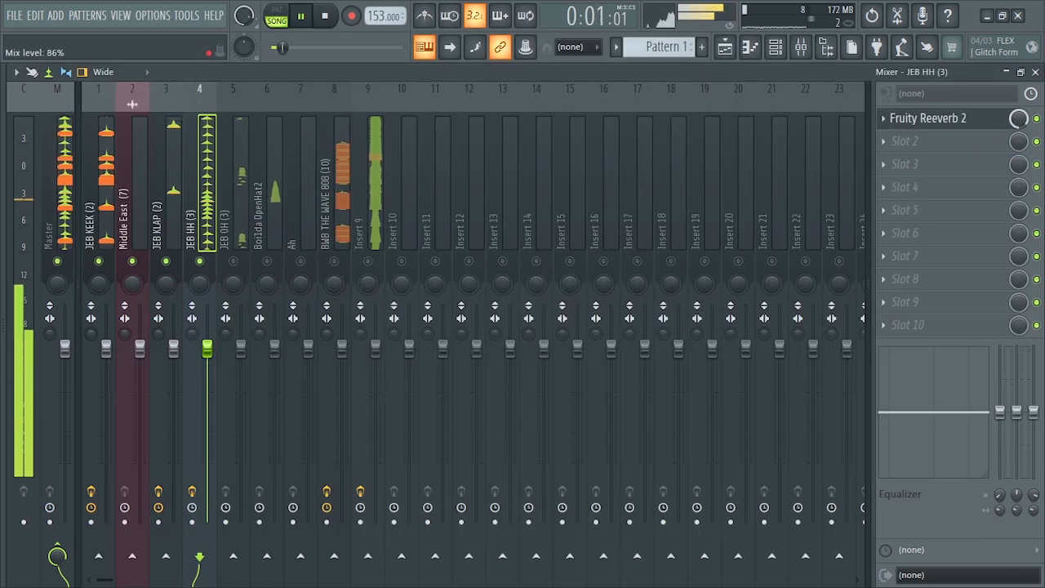
click(931, 118)
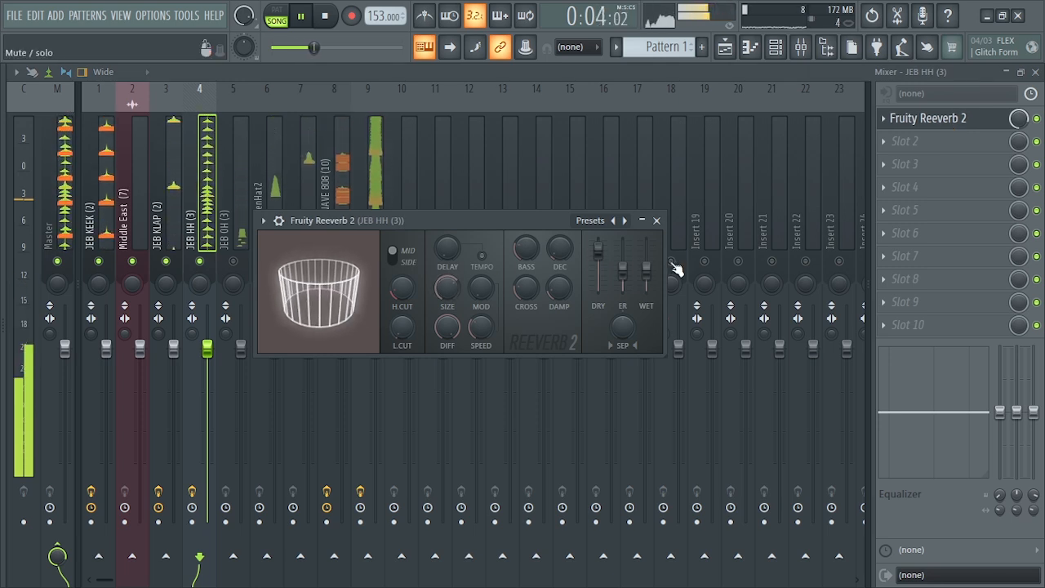
drag(1018, 119, 1018, 129)
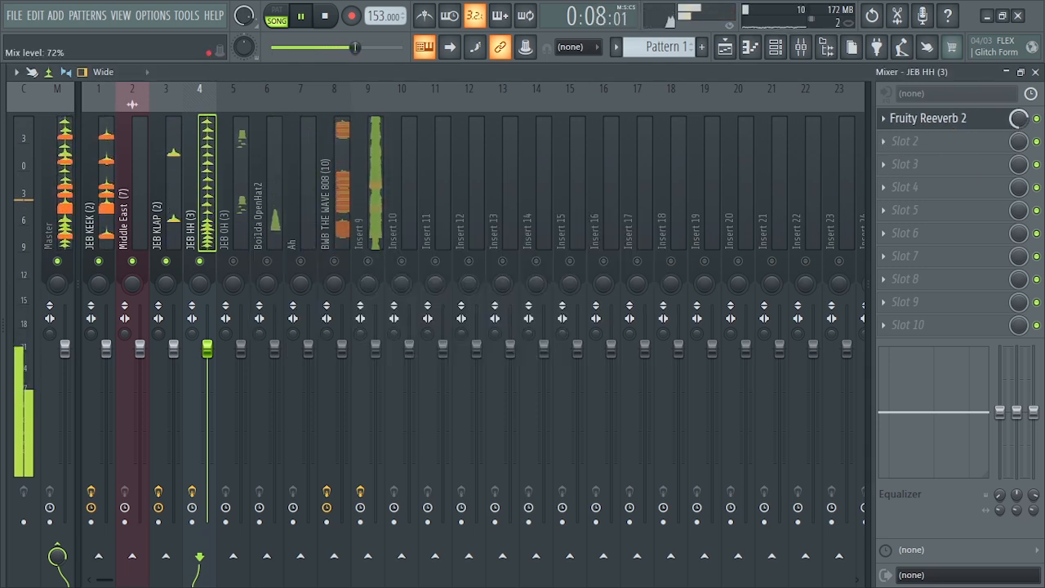
click(906, 118)
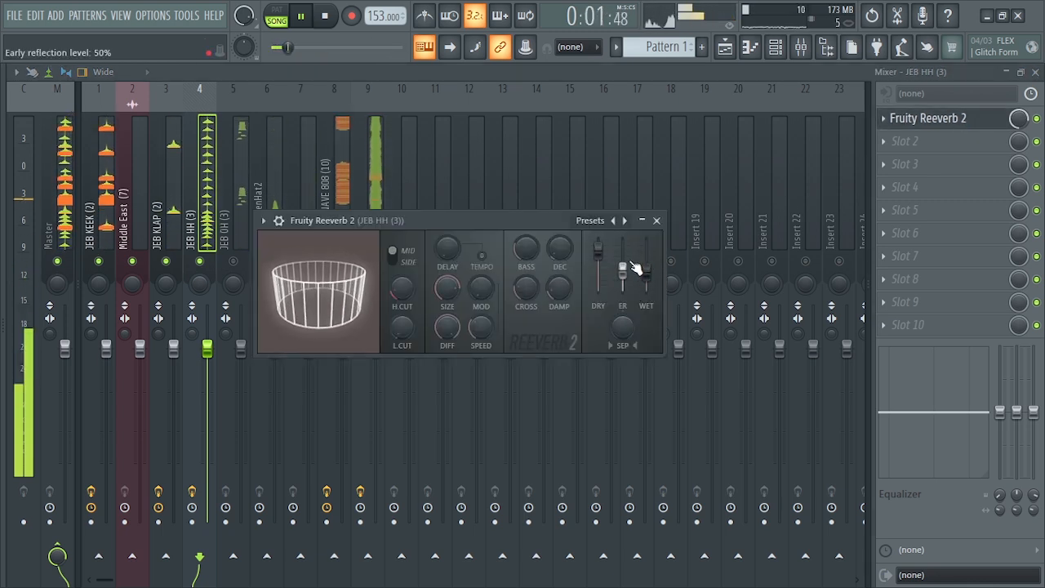
Bring in the JEB OH open-hat track and add Fruity Reeverb 2 to its slot 1.
click(657, 220)
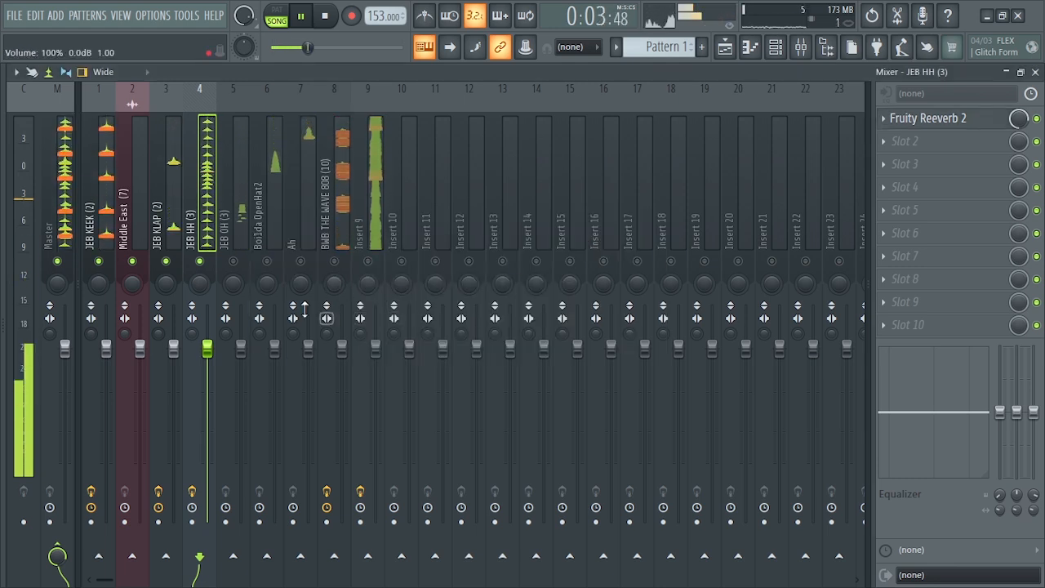
click(236, 255)
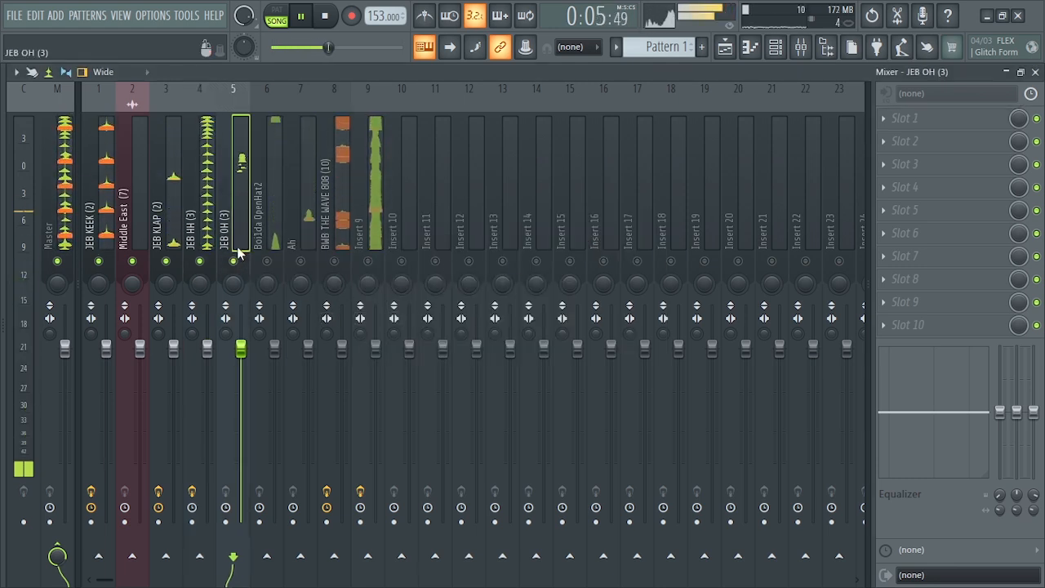
click(885, 122)
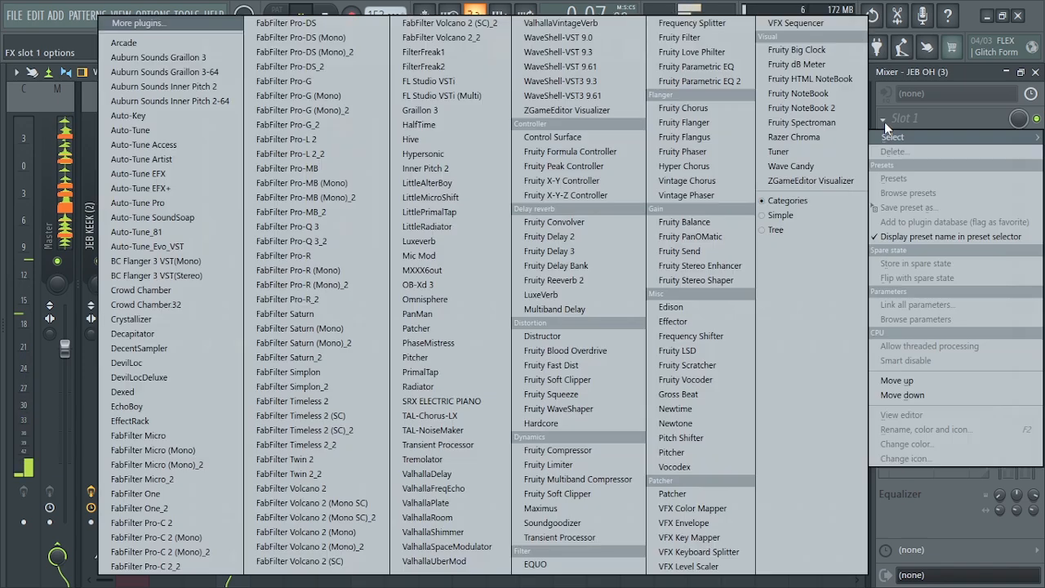
click(567, 279)
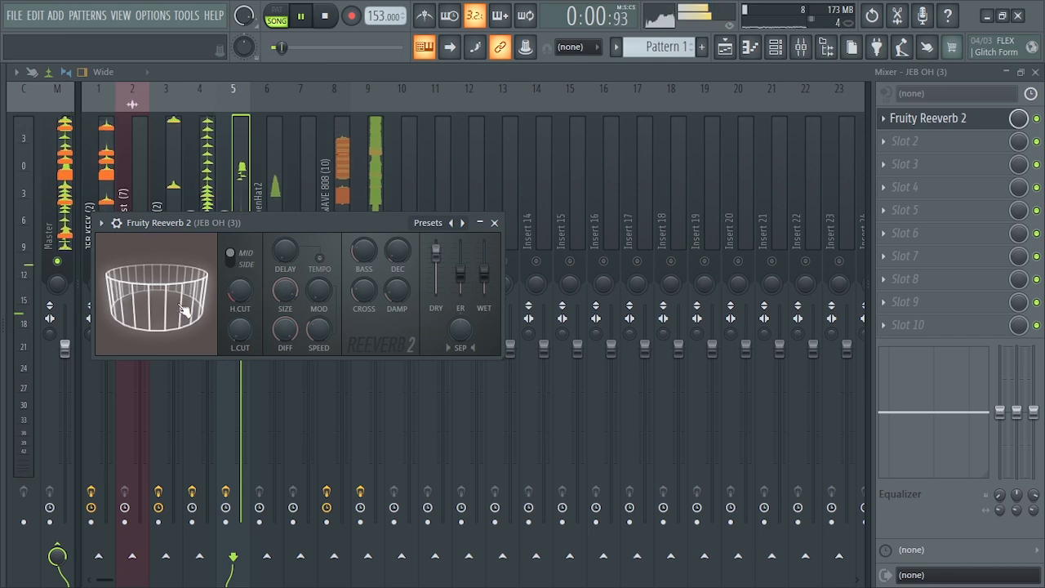
click(494, 222)
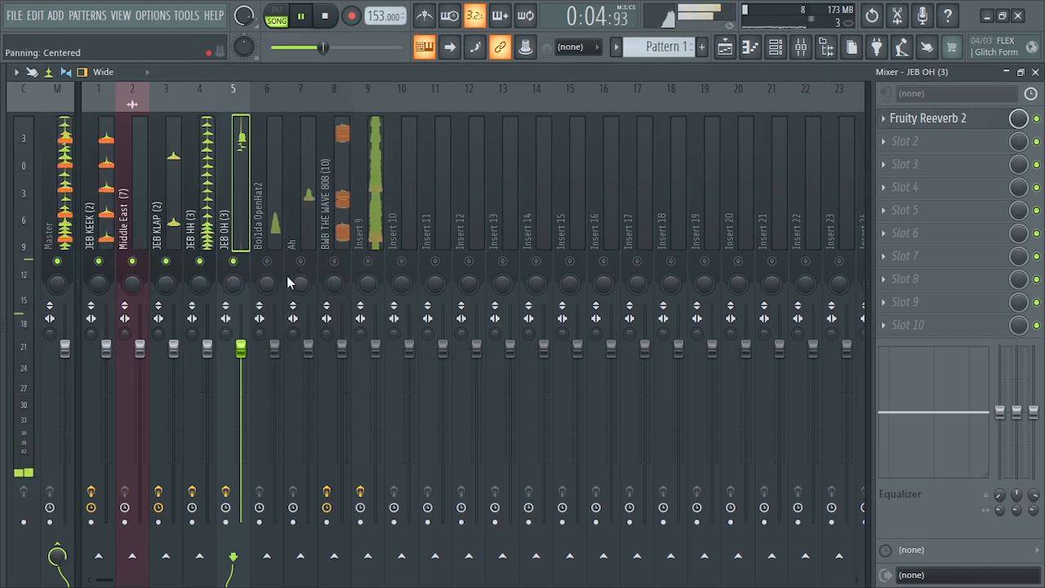
Bring in the Boi1da OpenHat2 track, then pan JEB OH slightly right and JEB HH slightly left.
click(270, 271)
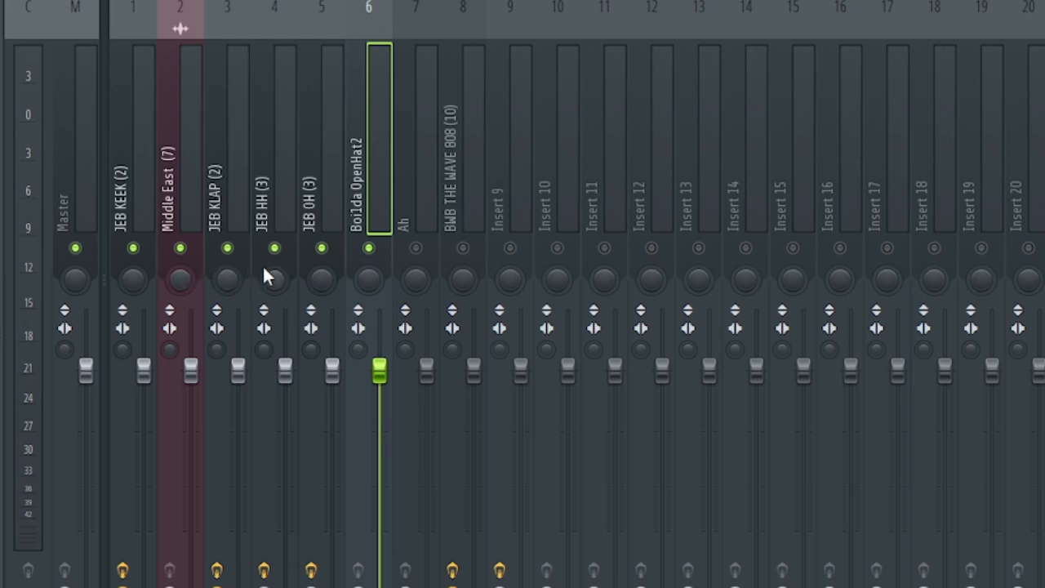
click(322, 278)
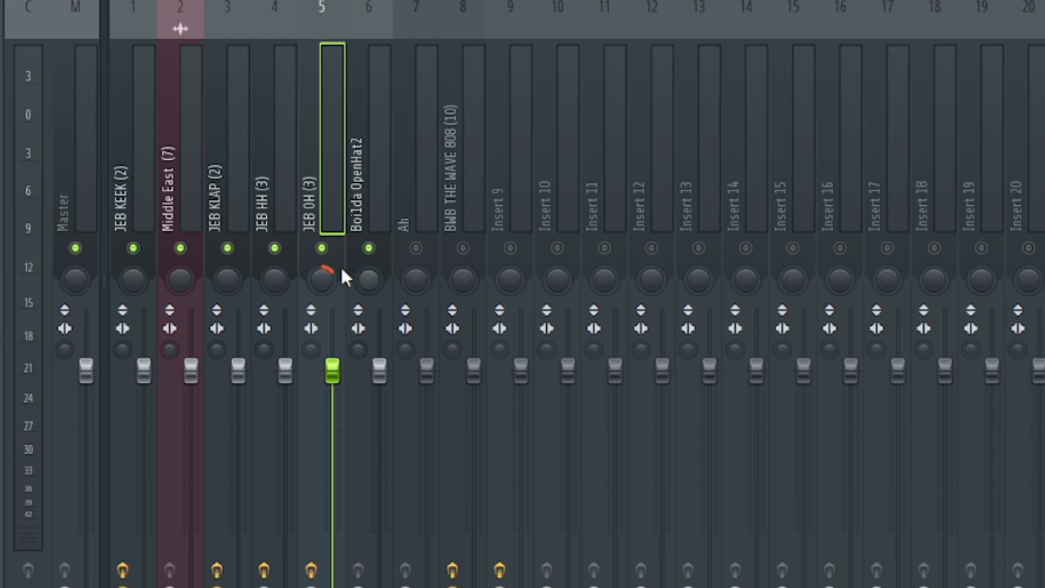
drag(273, 279, 272, 291)
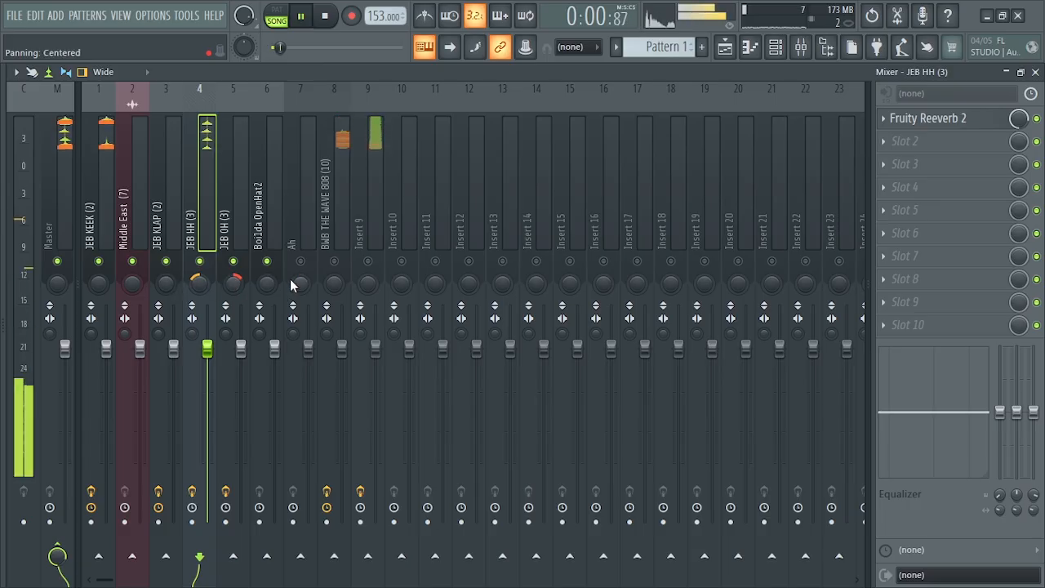
click(367, 261)
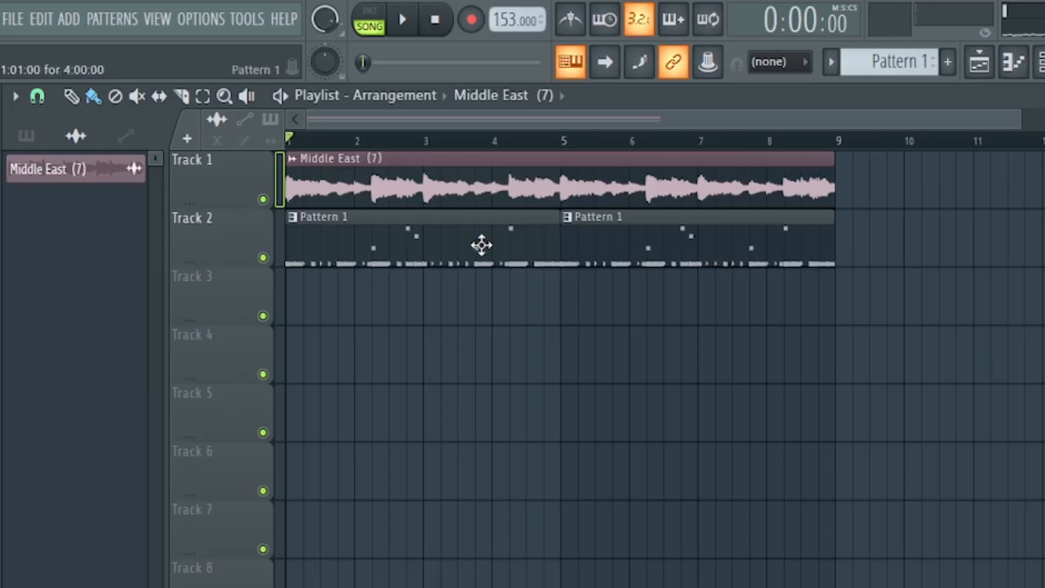
Split Pattern 1 by channel so each drum and the 808 gets its own pattern.
click(440, 236)
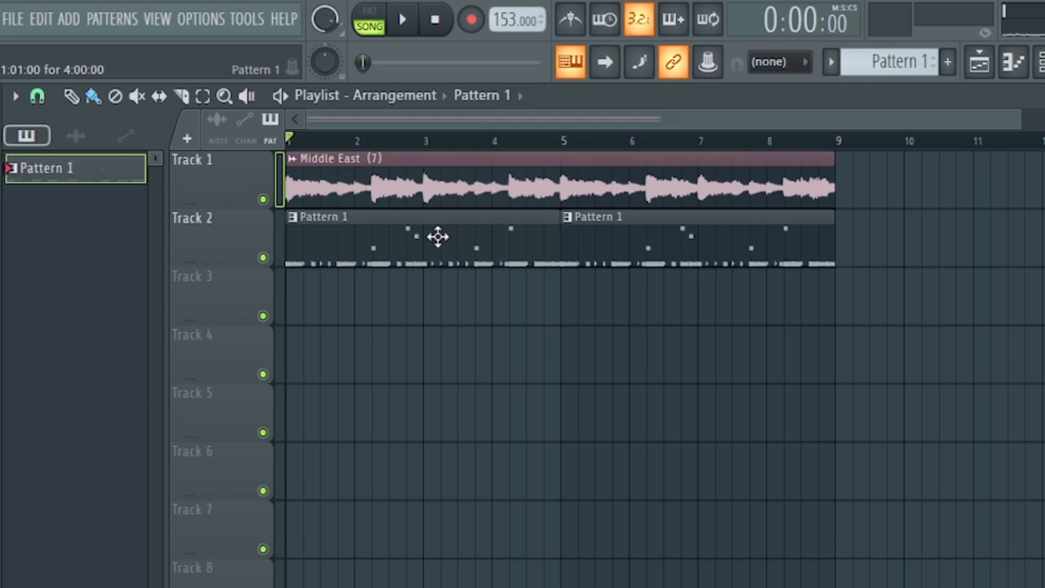
right_click(77, 181)
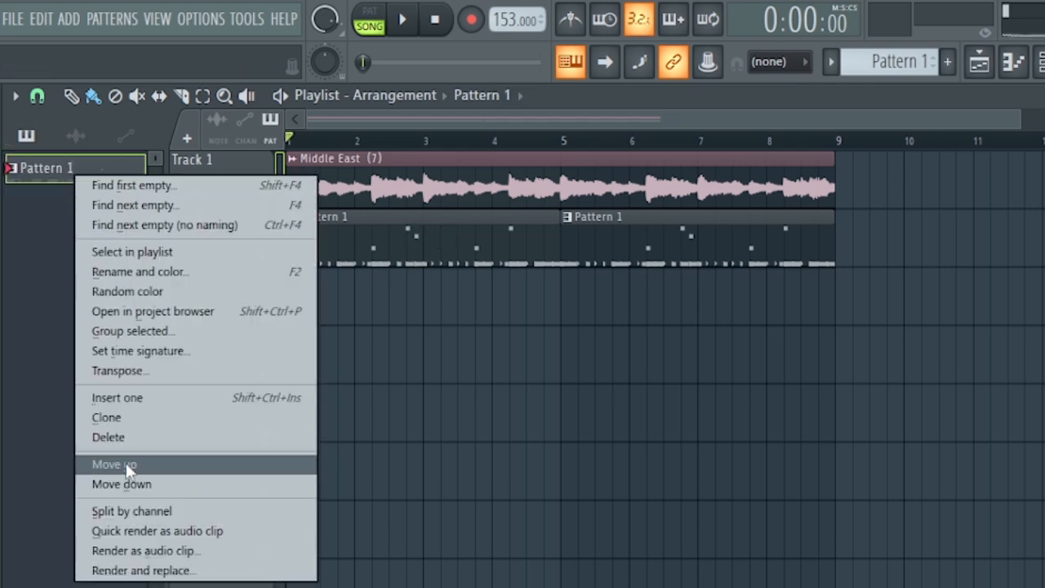
click(139, 515)
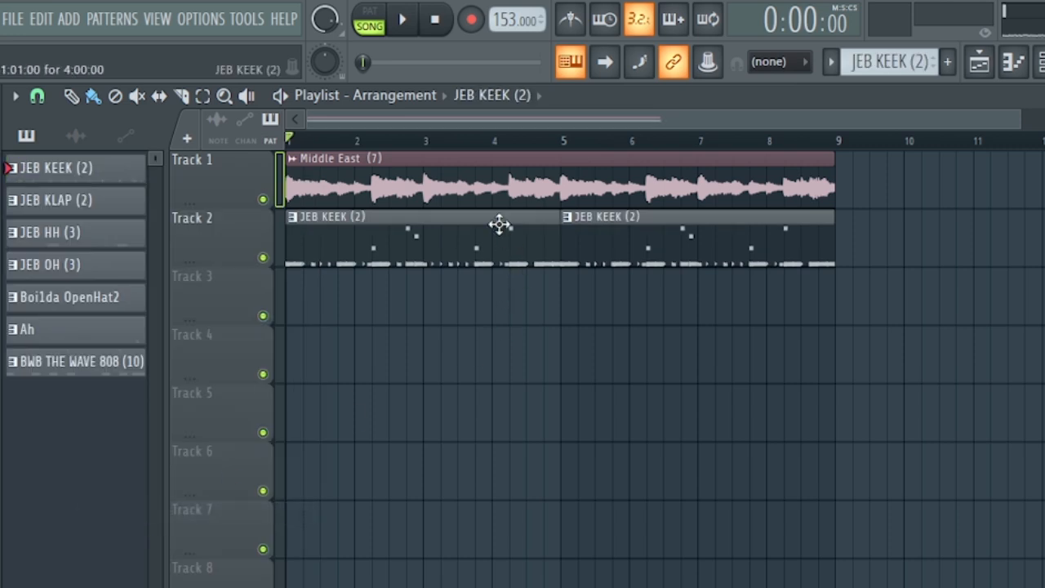
Delete all the stacked pattern clips from Track 2 of the playlist, keeping the Middle East loop.
right_click(665, 244)
right_click(509, 250)
right_click(631, 241)
right_click(479, 240)
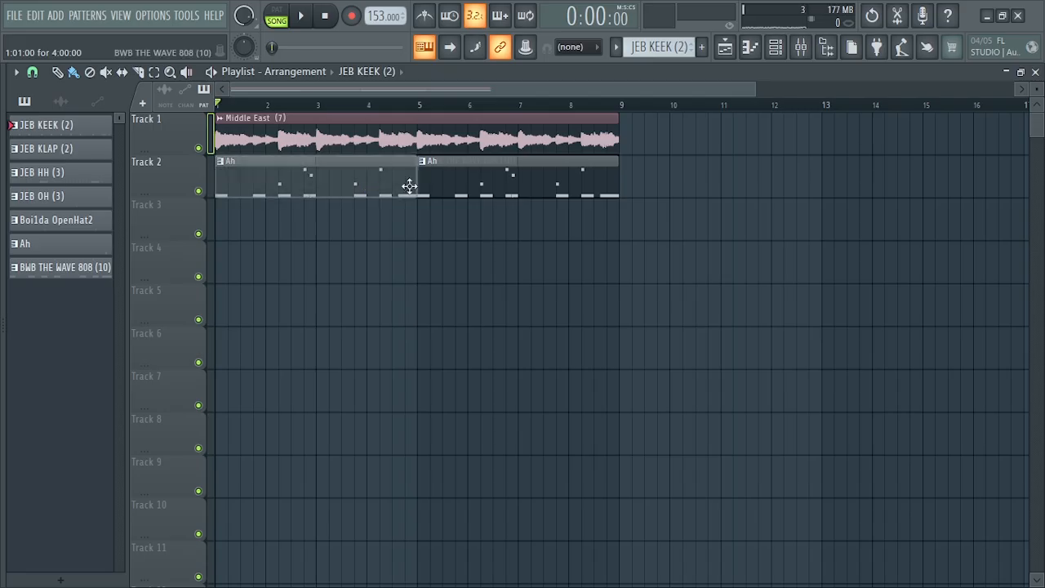
right_click(575, 252)
right_click(522, 259)
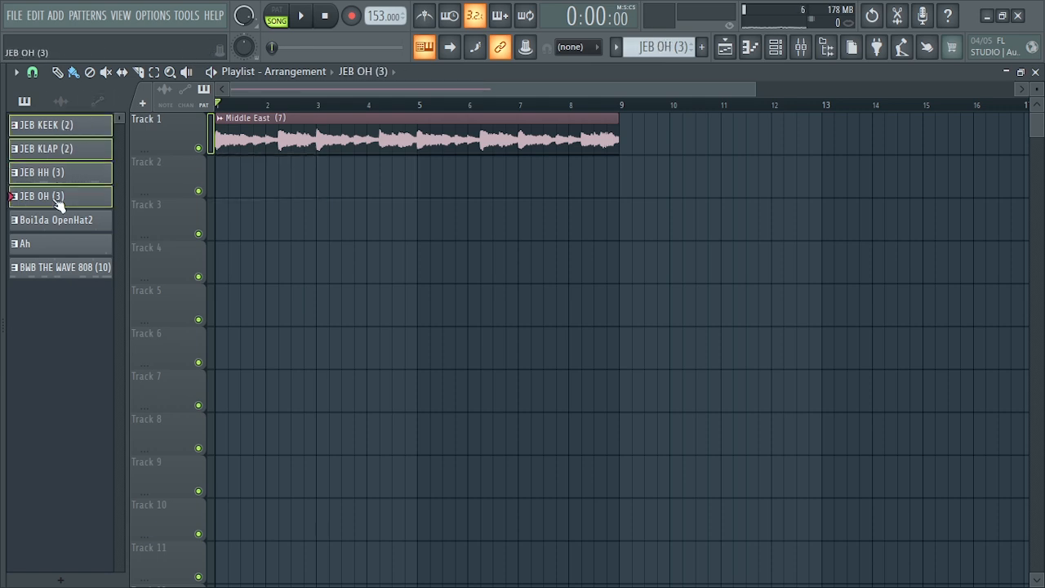
Place all seven split patterns at bar 1 on Tracks 2 to 8, one per track.
mouse_move(85, 166)
mouse_down()
mouse_move(247, 223)
mouse_move(220, 192)
mouse_up()
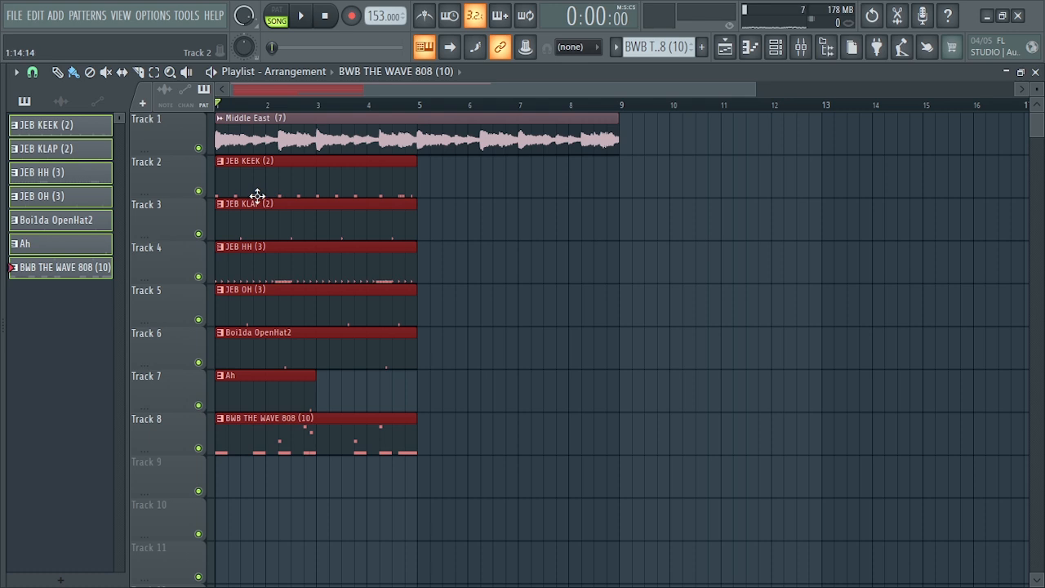
click(518, 276)
right_click(494, 281)
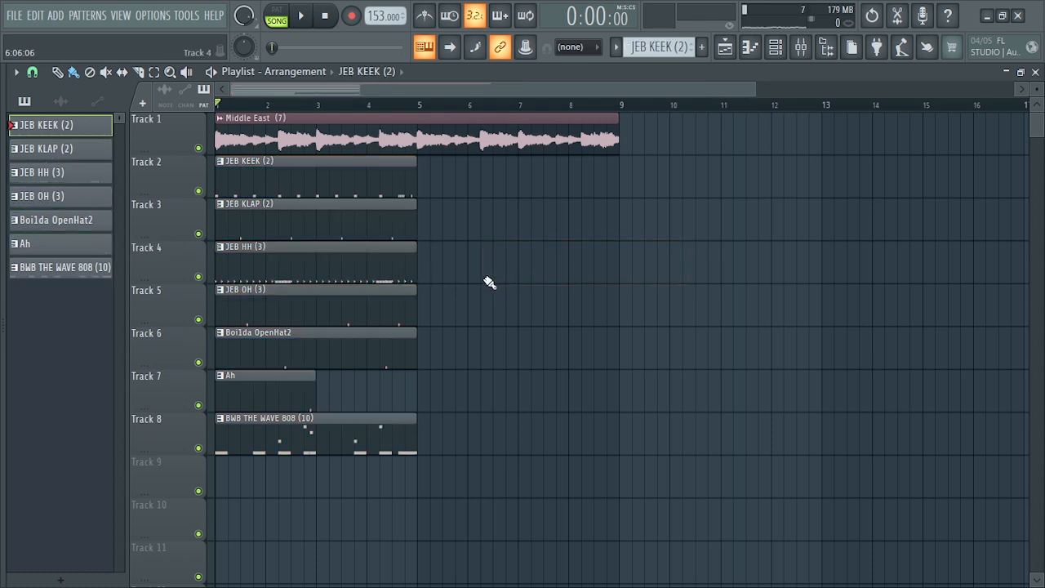
Duplicate the seven pattern clips to bar 5 and build a 56-bar arrangement from repeated loop and pattern clips.
drag(477, 155, 223, 452)
key(ctrl+b)
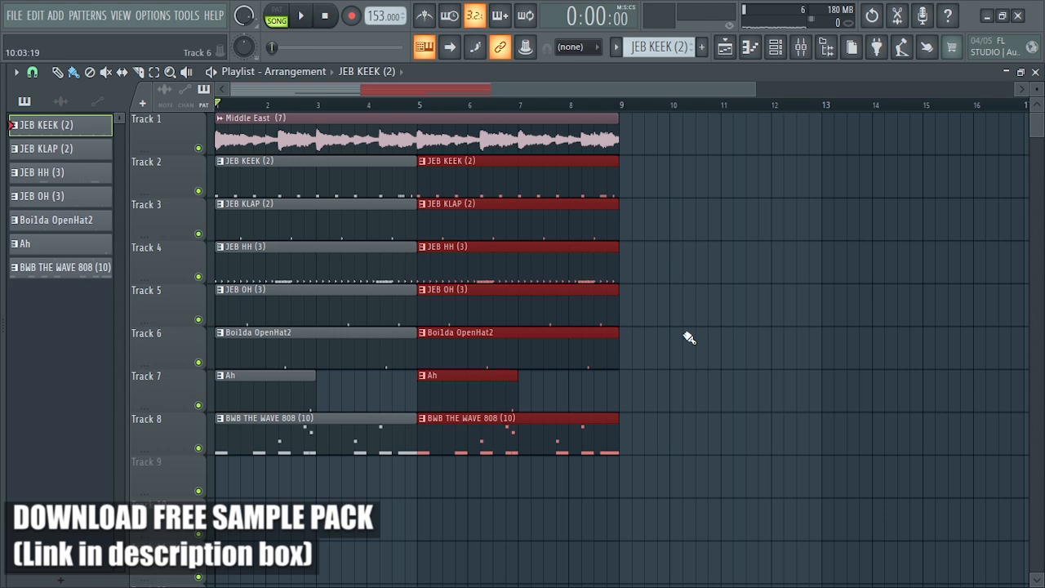
key(ctrl+b)
click(556, 140)
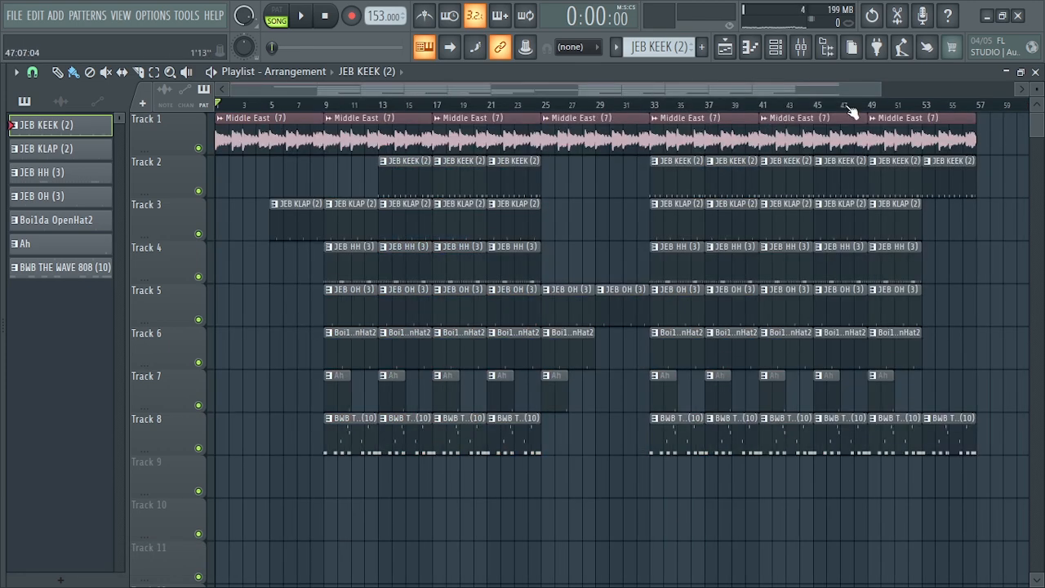
Play through the arrangement and delete the JEB KEEK, JEB HH, Boi1da OpenHat2 and Ah clips at bar 45.
drag(883, 88, 980, 89)
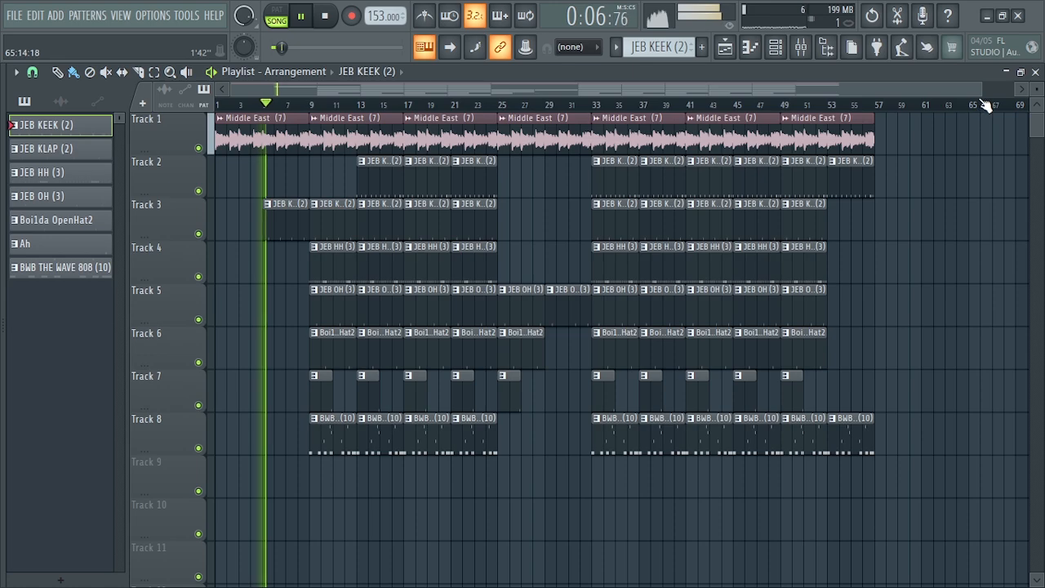
drag(927, 86, 423, 73)
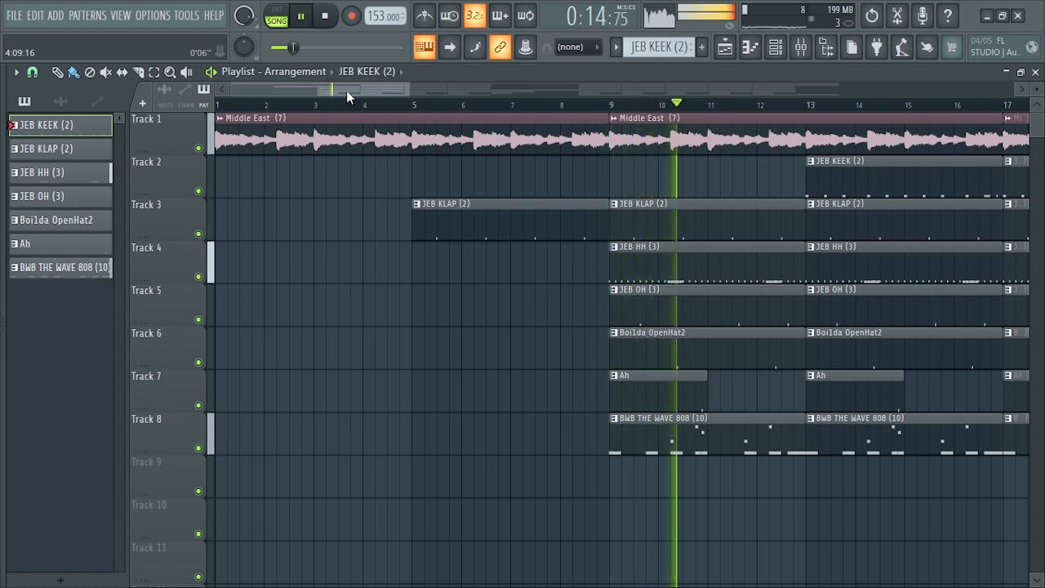
drag(346, 89, 616, 96)
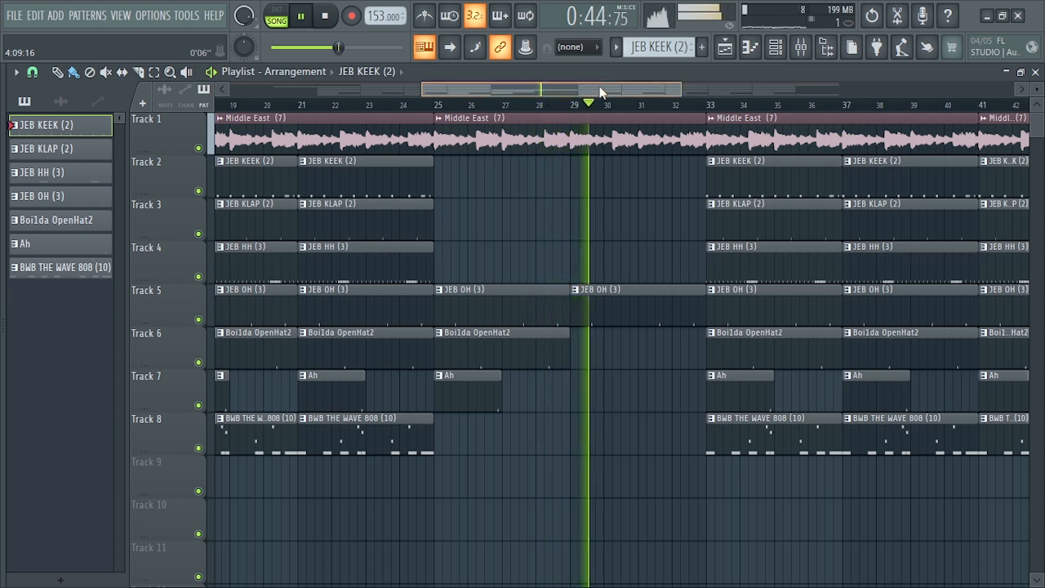
drag(600, 91, 769, 89)
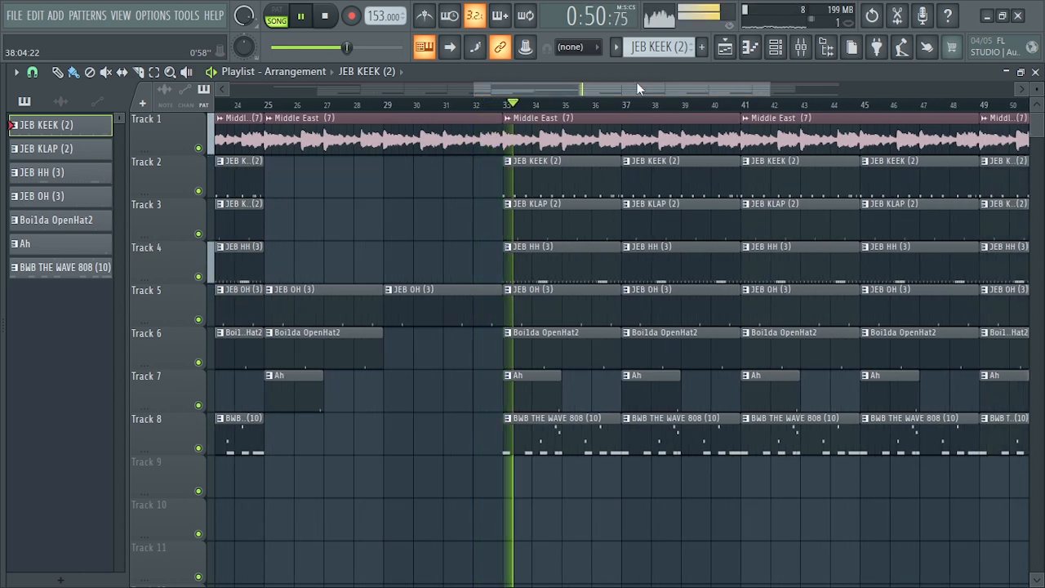
drag(658, 89, 703, 98)
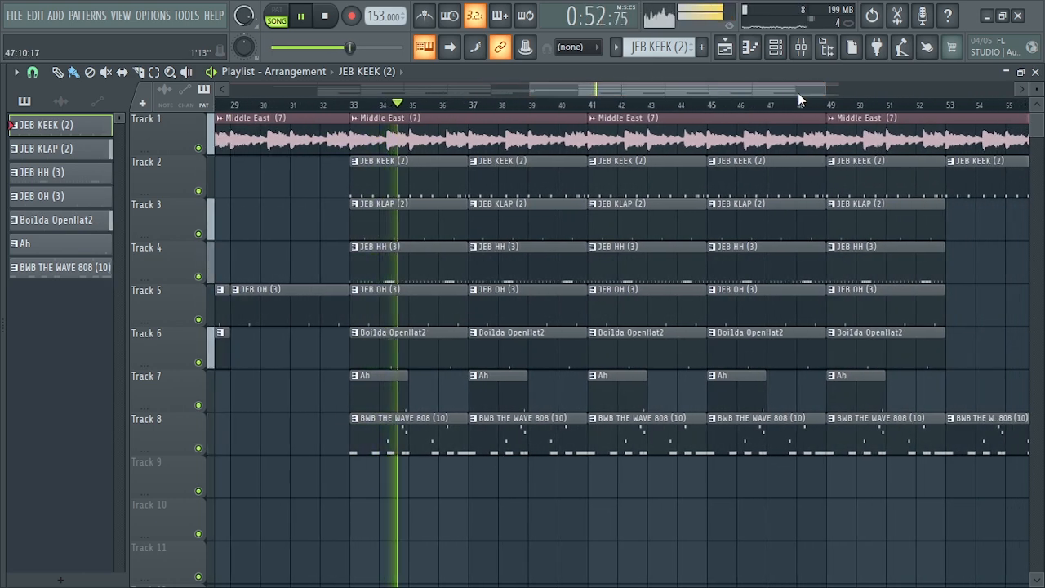
drag(823, 91, 893, 95)
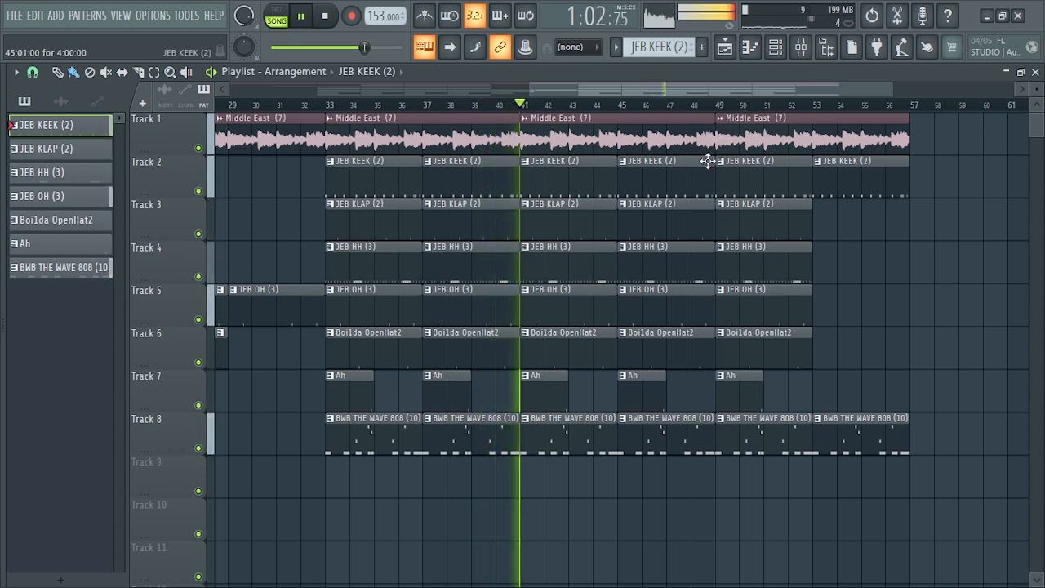
right_click(656, 397)
right_click(659, 367)
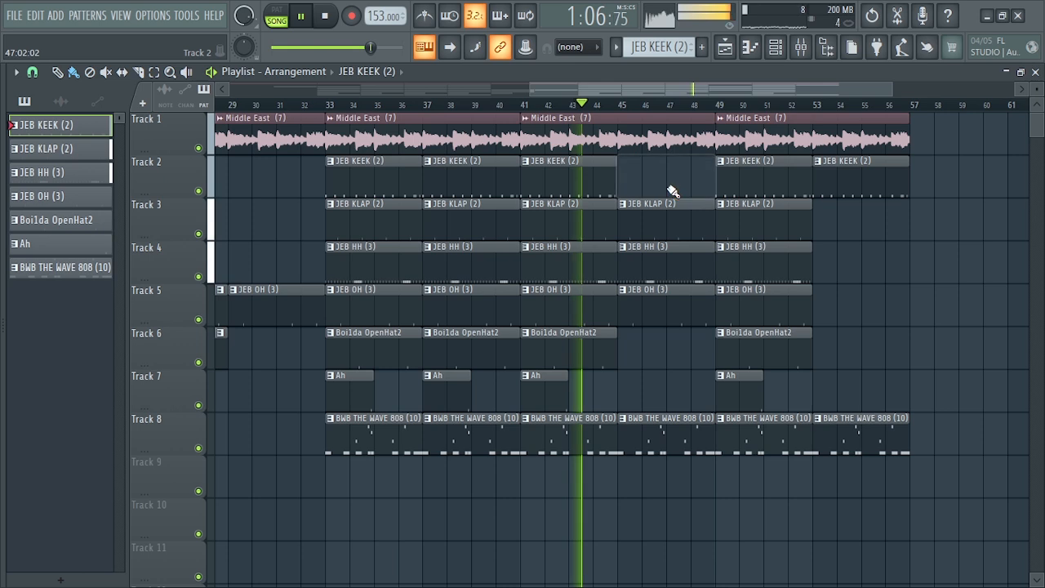
right_click(669, 190)
right_click(664, 243)
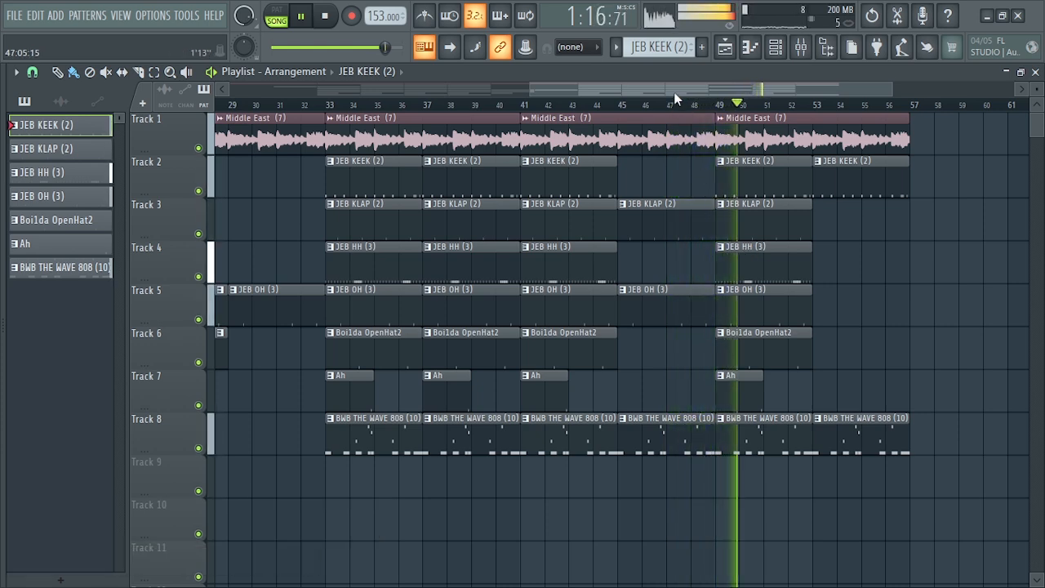
Delete the last JEB KEEK clip at bar 53 and stop playback after hearing the ending.
drag(677, 91, 733, 90)
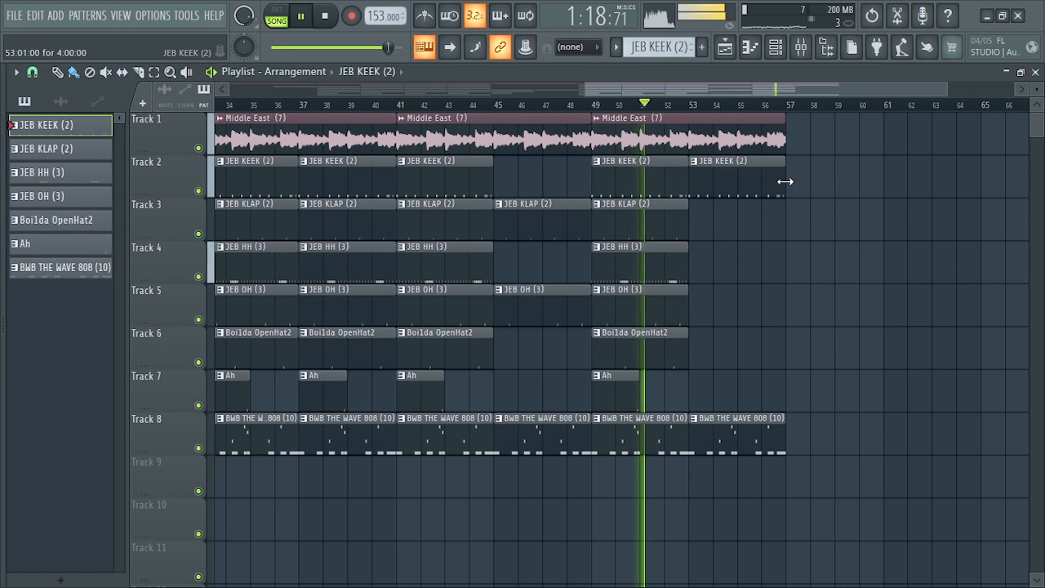
right_click(784, 181)
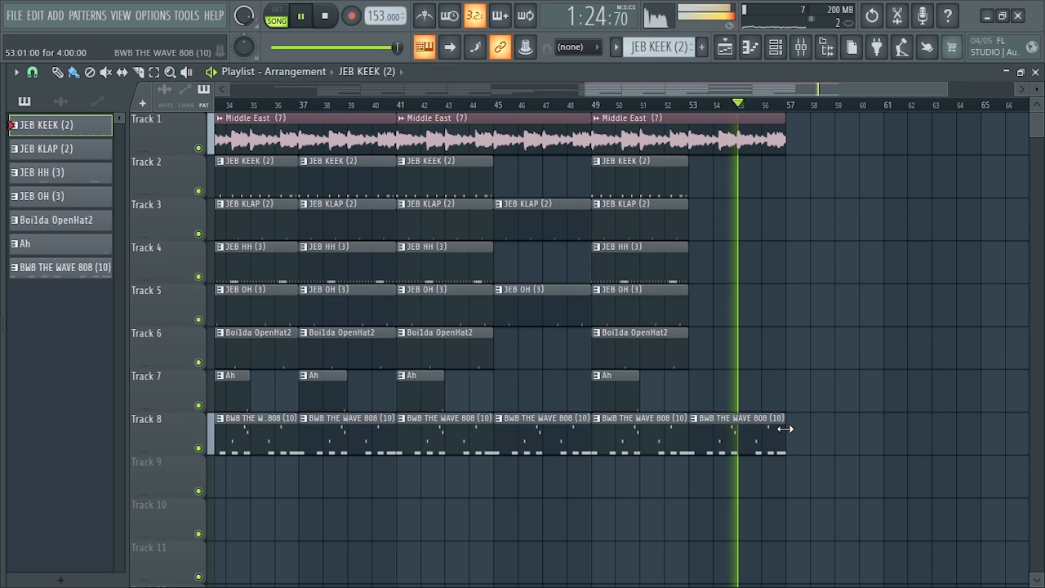
drag(584, 89, 206, 92)
key(space)
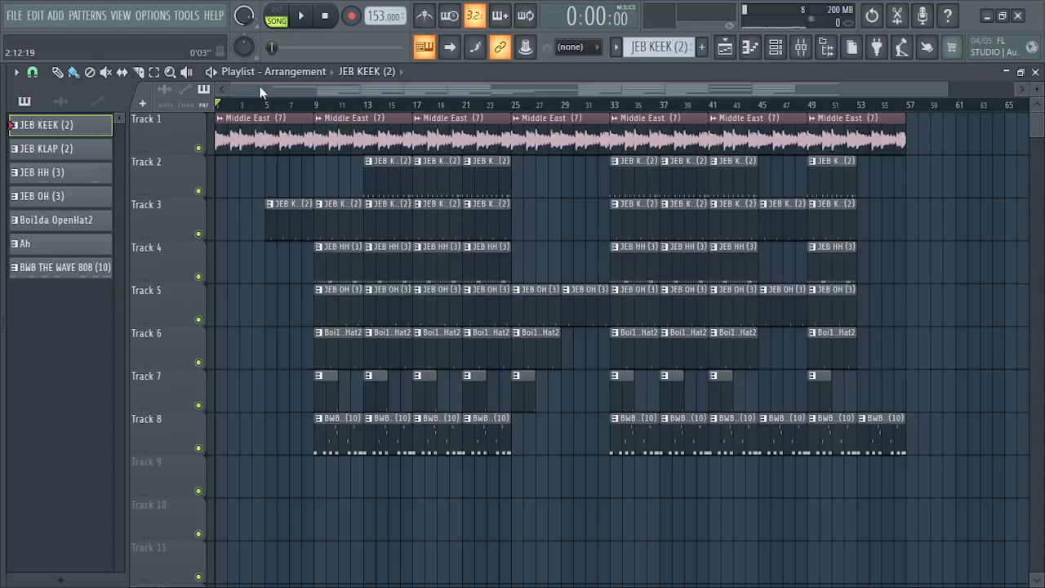
Set up an MP3 export of the song to the Desktop with the file name MY FIRST BEAT IN FL.
click(11, 16)
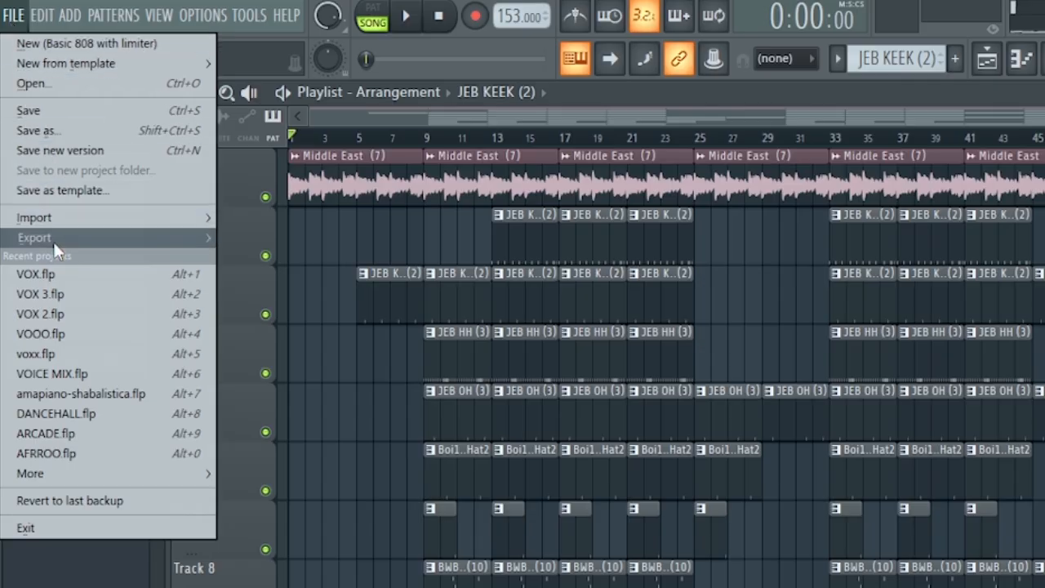
mouse_move(53, 240)
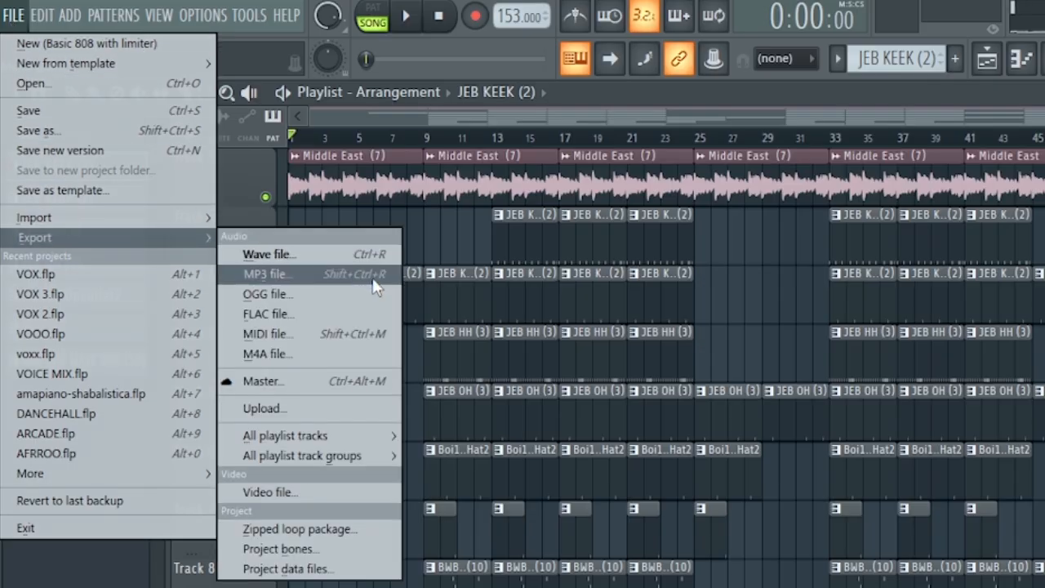
click(282, 284)
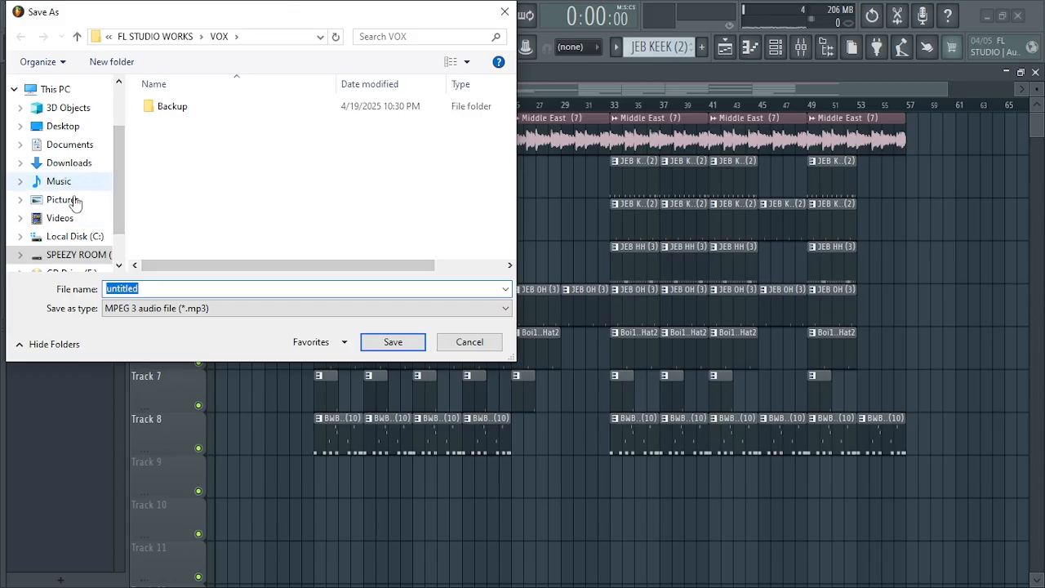
click(65, 127)
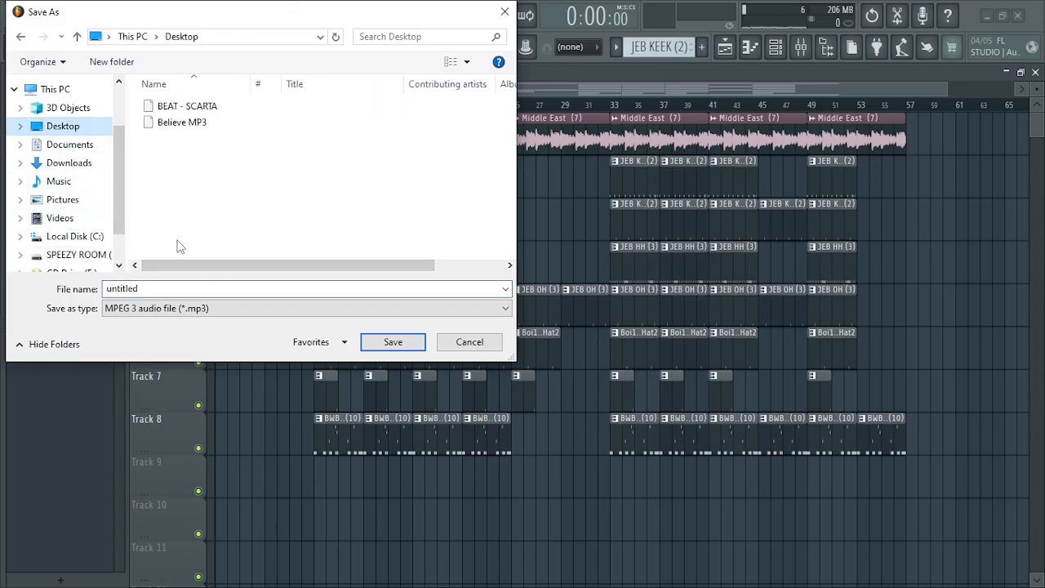
double_click(167, 285)
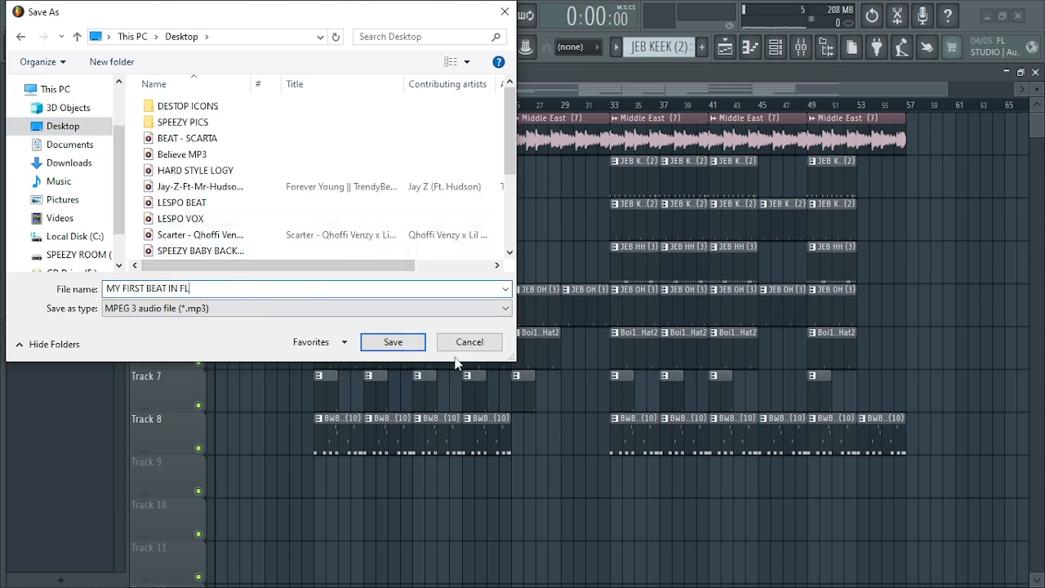
click(407, 349)
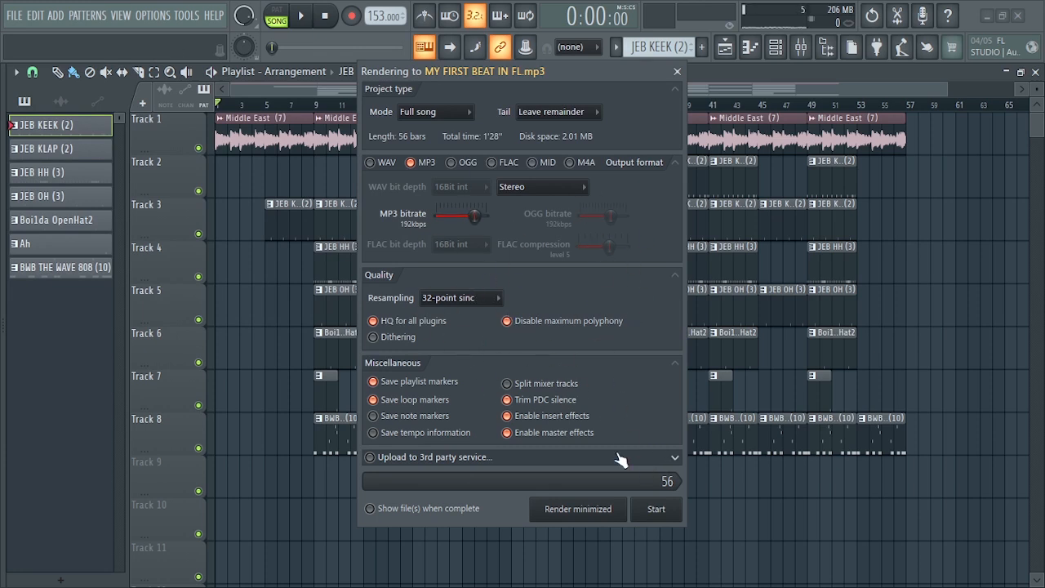
Render the full song to the MP3 file at 192 kbps with the current export settings.
click(657, 512)
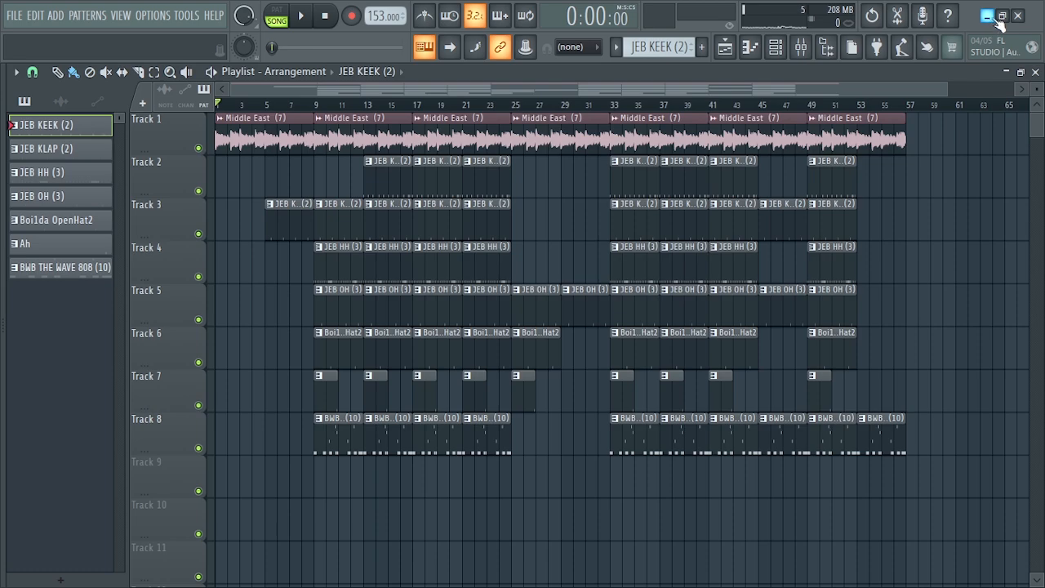
Minimise all open windows and play the exported MY FIRST BEAT IN FL file from the desktop in Media Player.
click(991, 16)
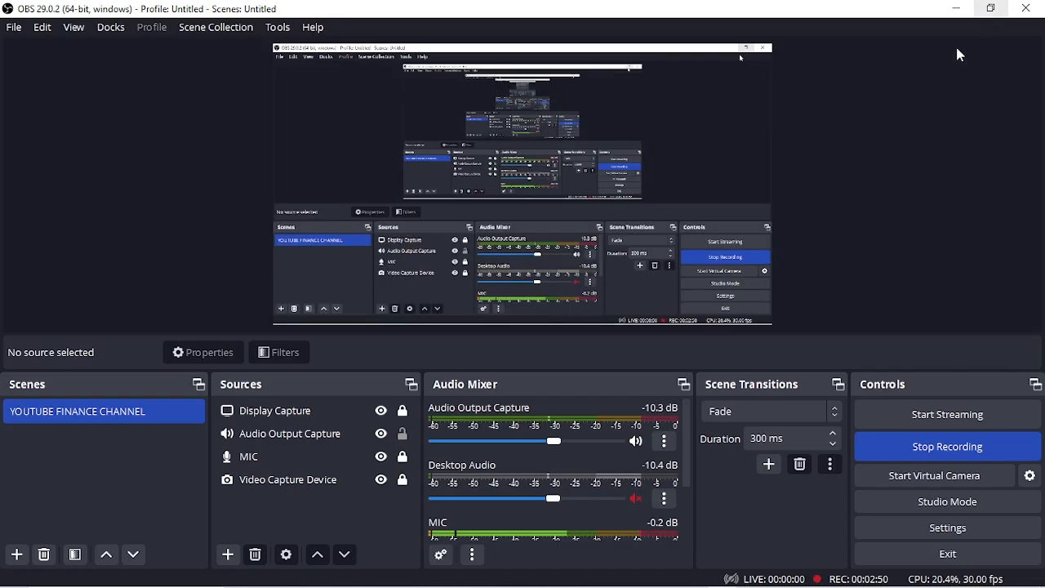
click(961, 12)
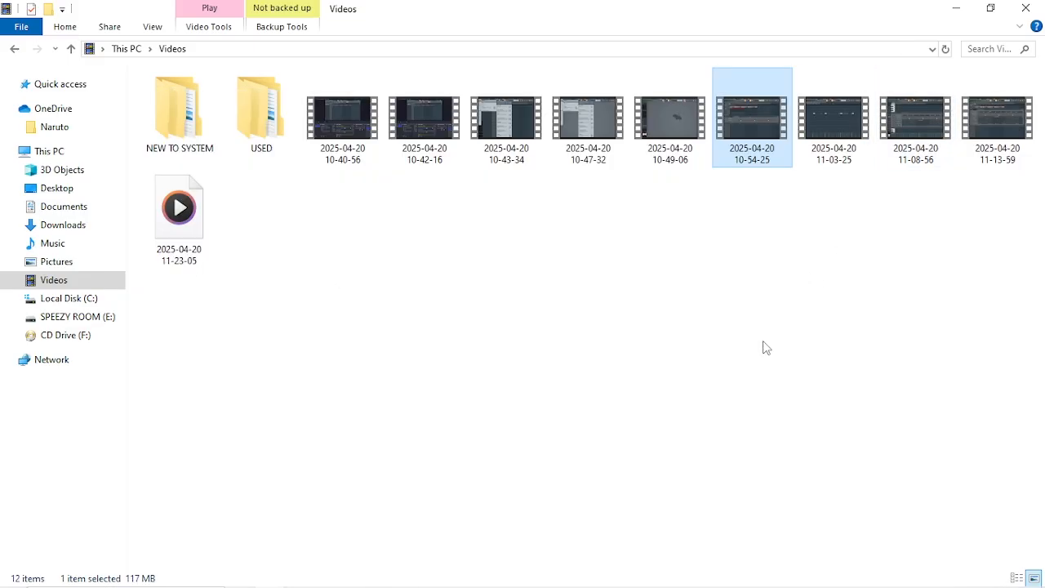
click(964, 10)
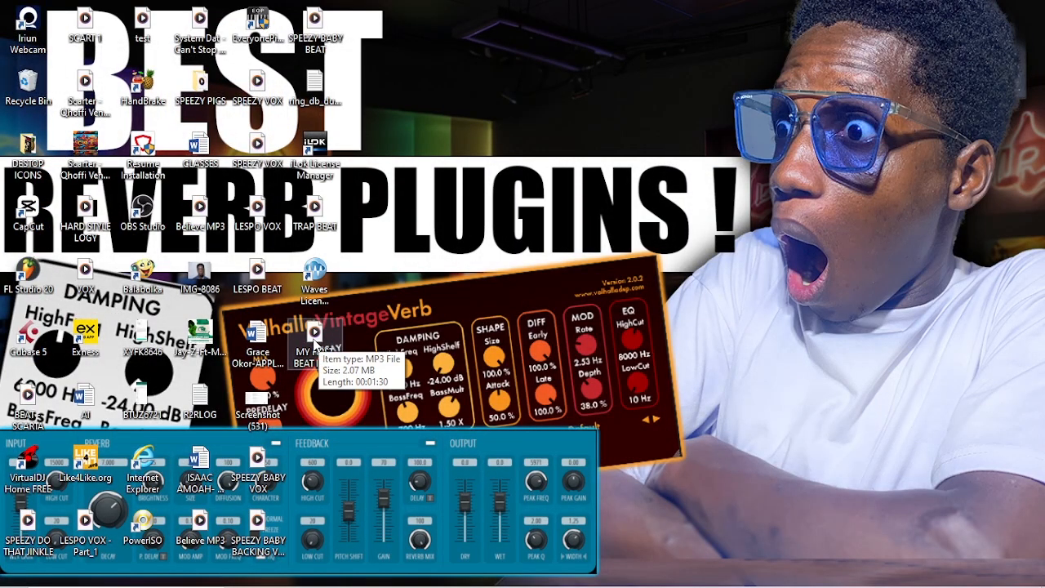
double_click(315, 341)
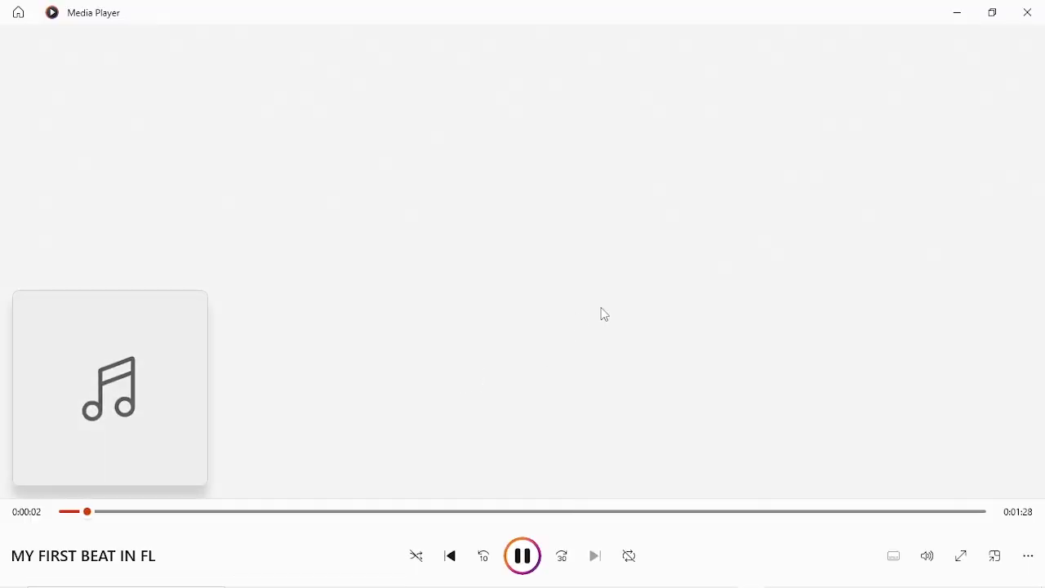
Restore the Media Player window, shrink it and reposition it over the desktop while the beat plays.
click(992, 21)
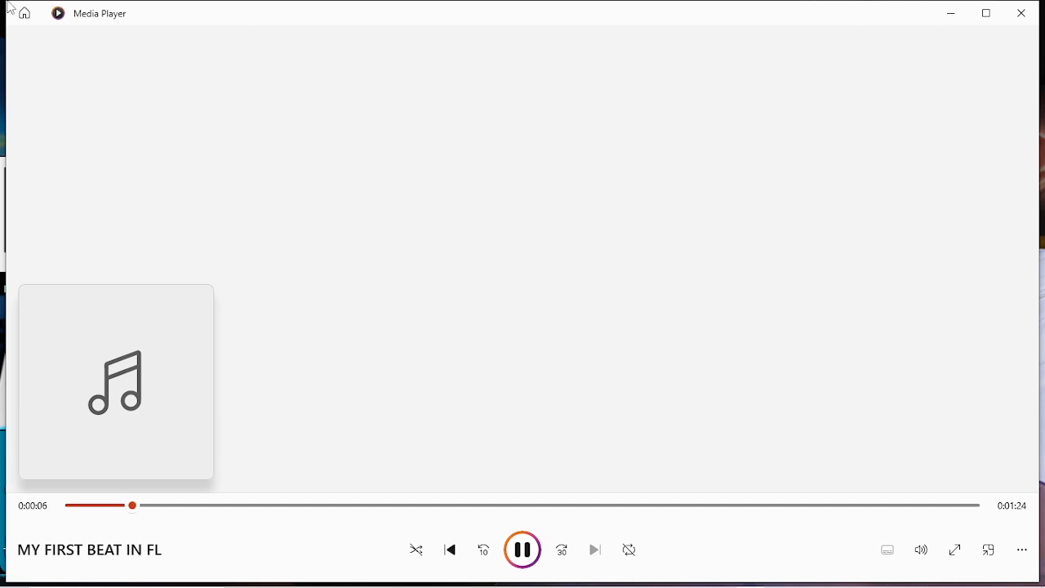
drag(8, 5, 283, 121)
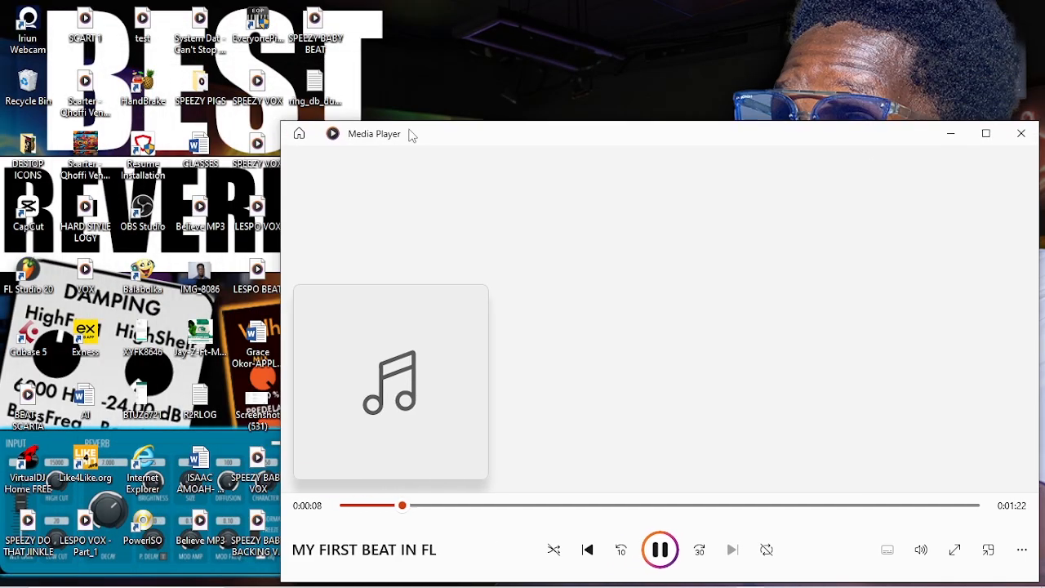
drag(411, 136, 275, 68)
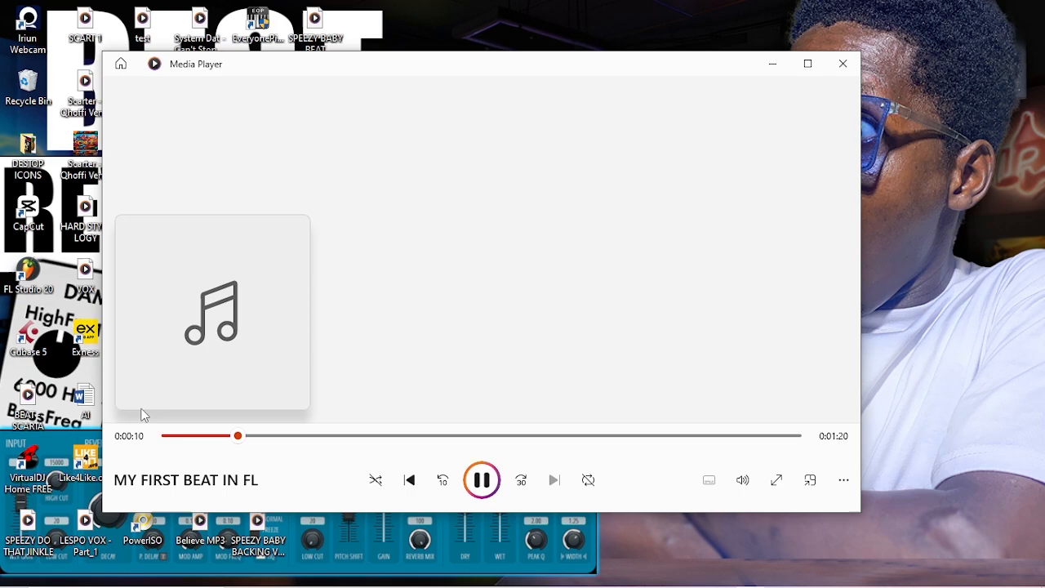
click(172, 496)
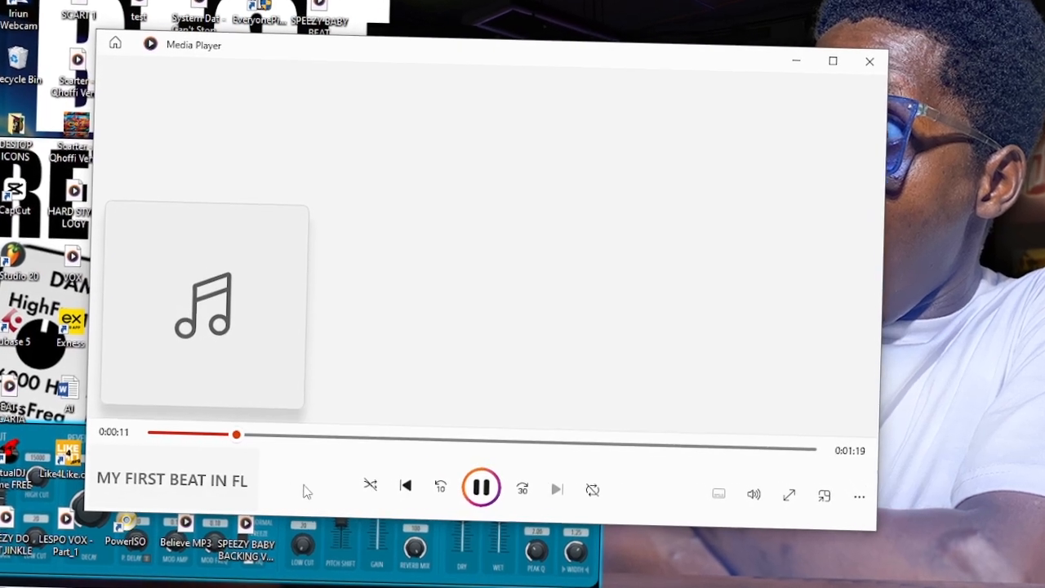